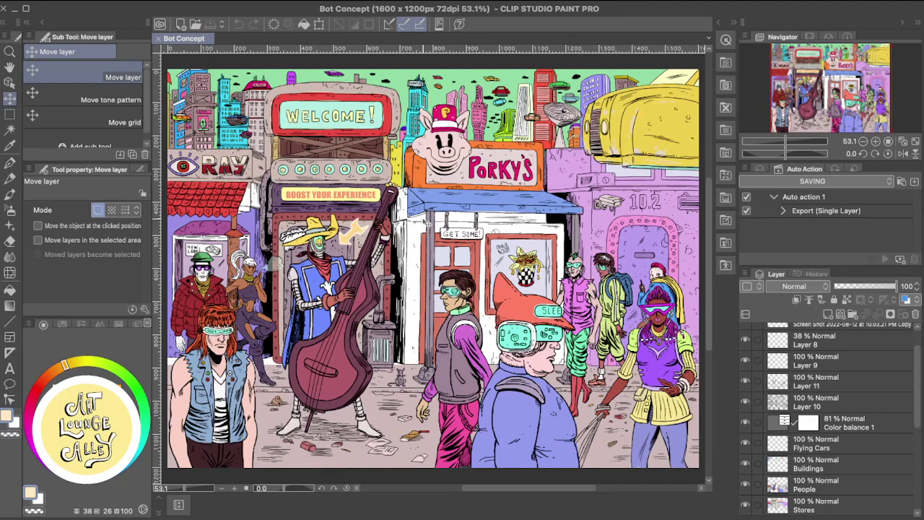
Examine the skyline buildings above the RAY store up close.
scroll(427, 224, "up", 5)
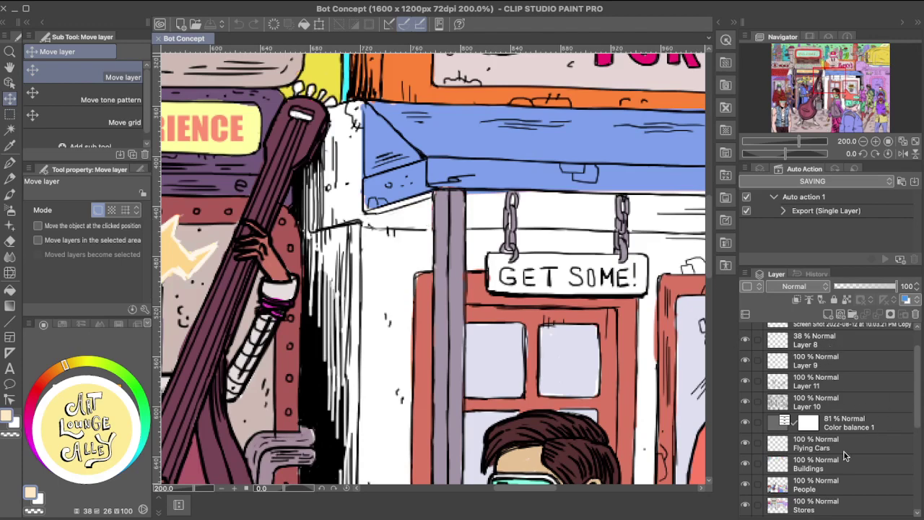
left_click(844, 502)
left_click_drag(467, 187, 627, 414)
left_click_drag(340, 207, 541, 402)
left_click_drag(388, 215, 561, 328)
left_click_drag(200, 337, 436, 264)
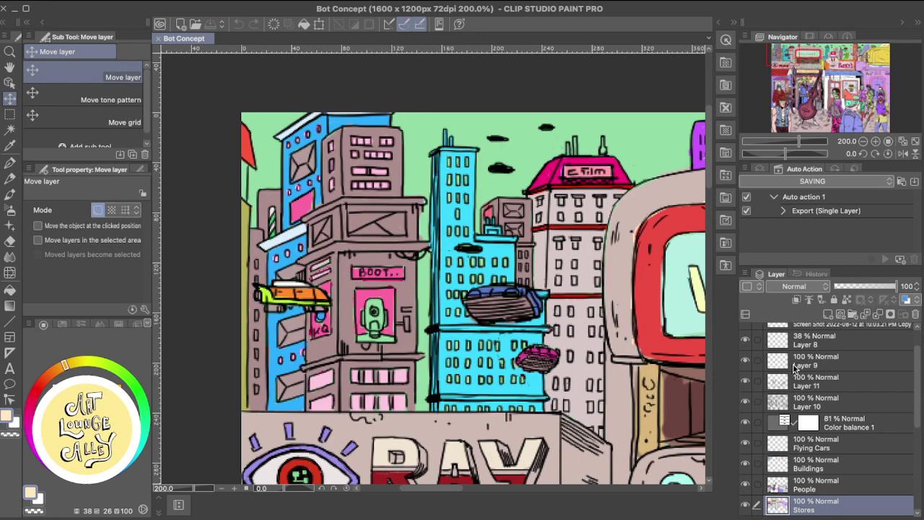
key("ctrl+minus")
key("ctrl+minus")
key("ctrl+minus")
key("ctrl+minus")
key("ctrl+minus")
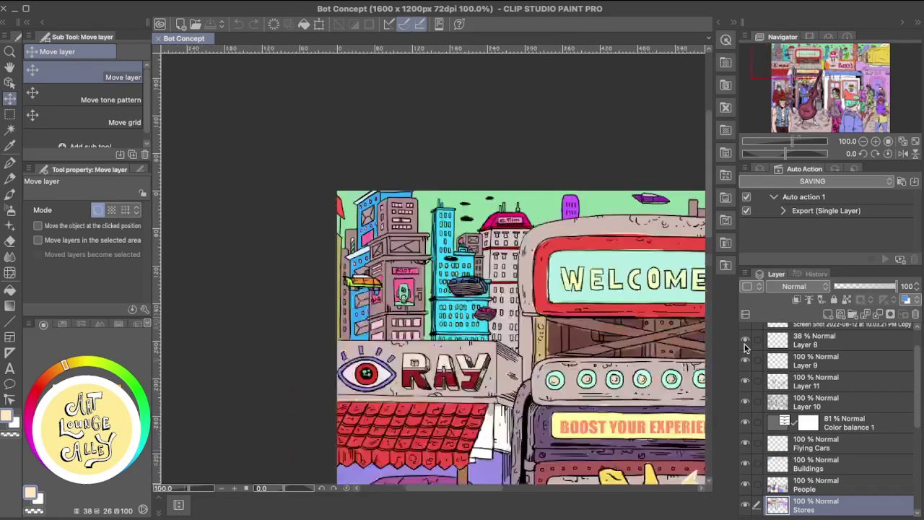
key("ctrl+plus")
key("ctrl+plus")
key("ctrl+plus")
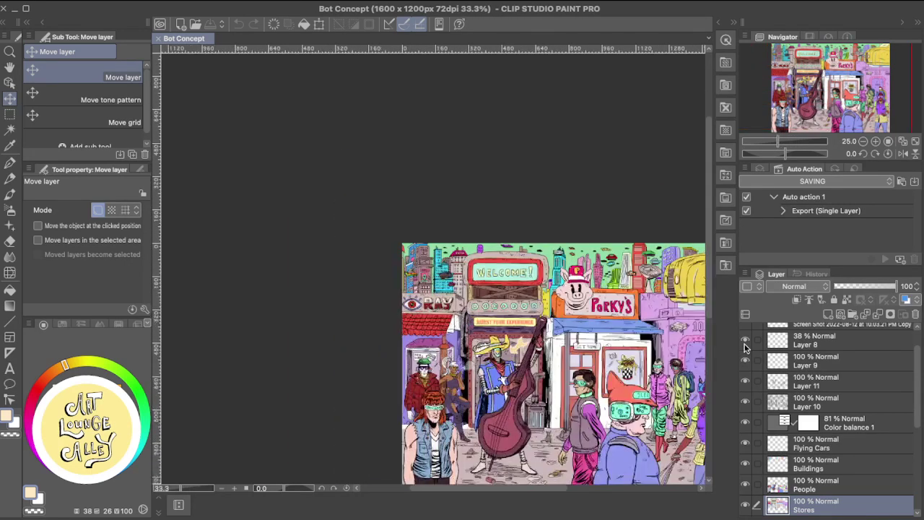
key("ctrl+plus")
key("ctrl+plus")
key("ctrl+plus")
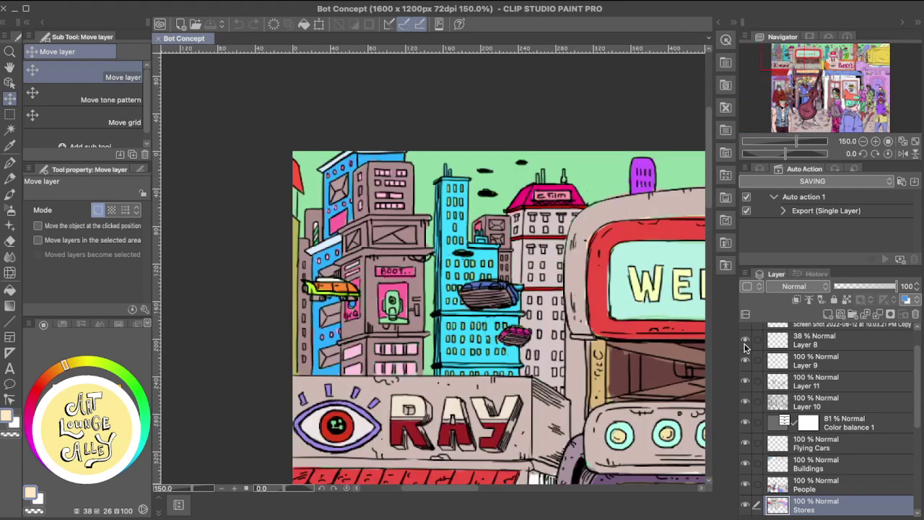
key("ctrl+minus")
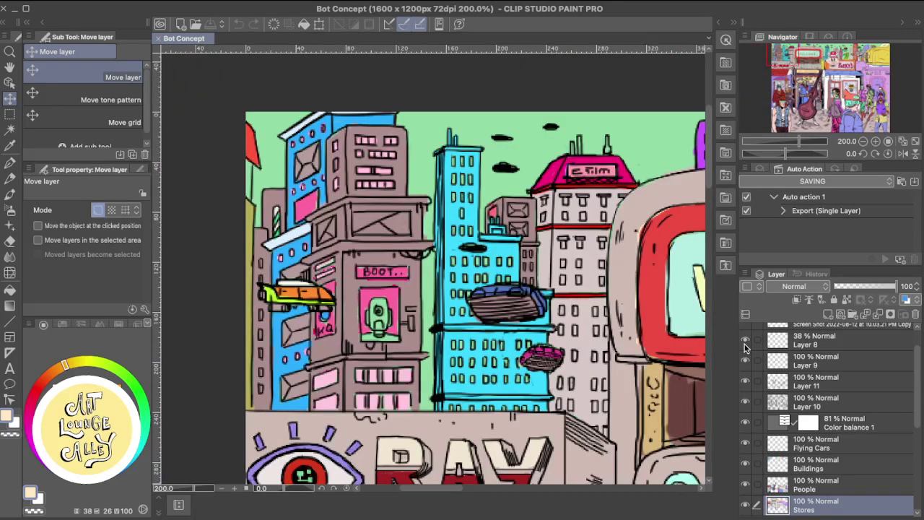
On the Buildings layer, paint the upper windows of the tall cyan tower pale blue with the Turnip pen.
left_click(841, 466)
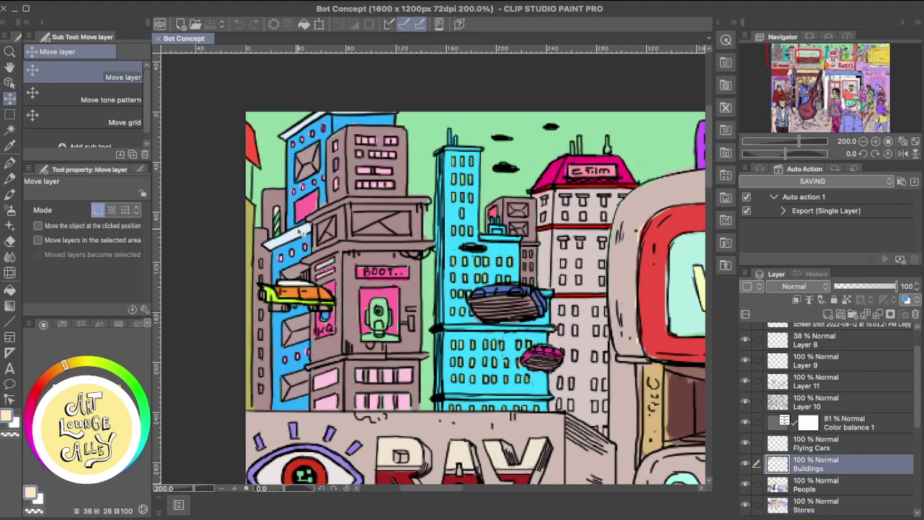
key("p")
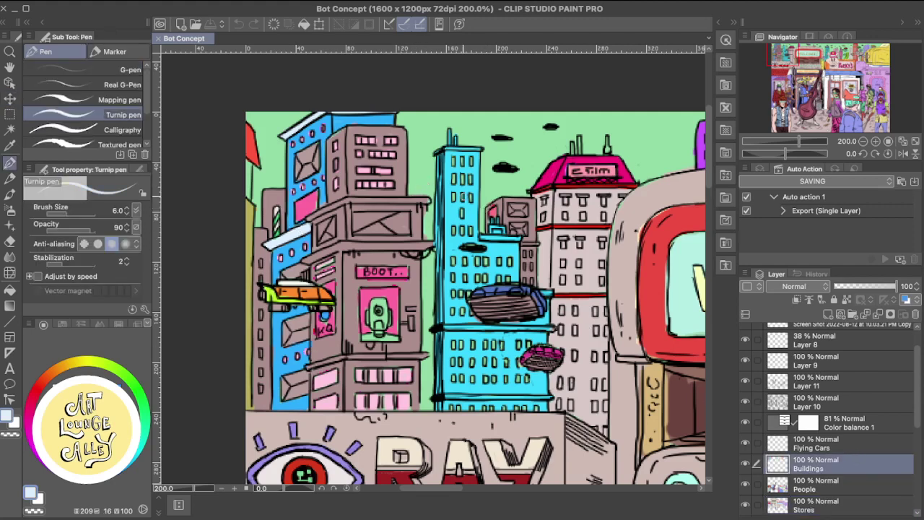
left_click_drag(462, 195, 470, 202)
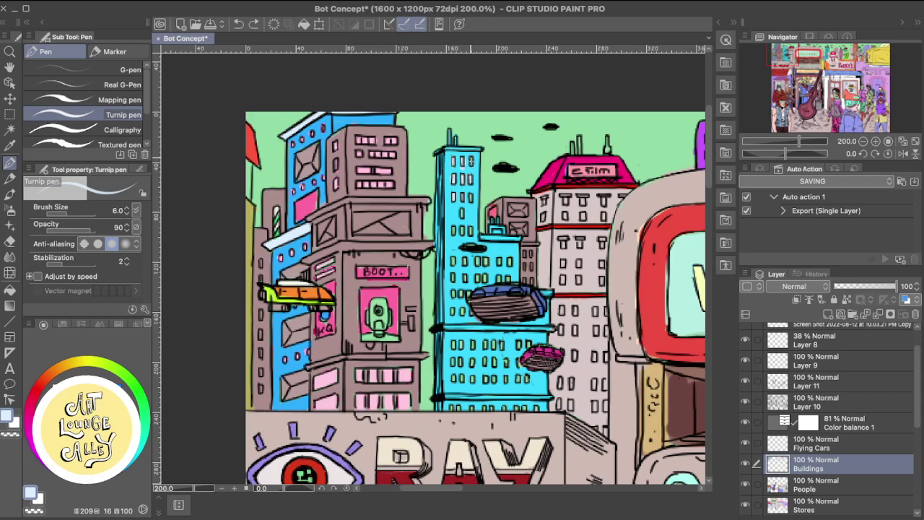
left_click(459, 163, "alt")
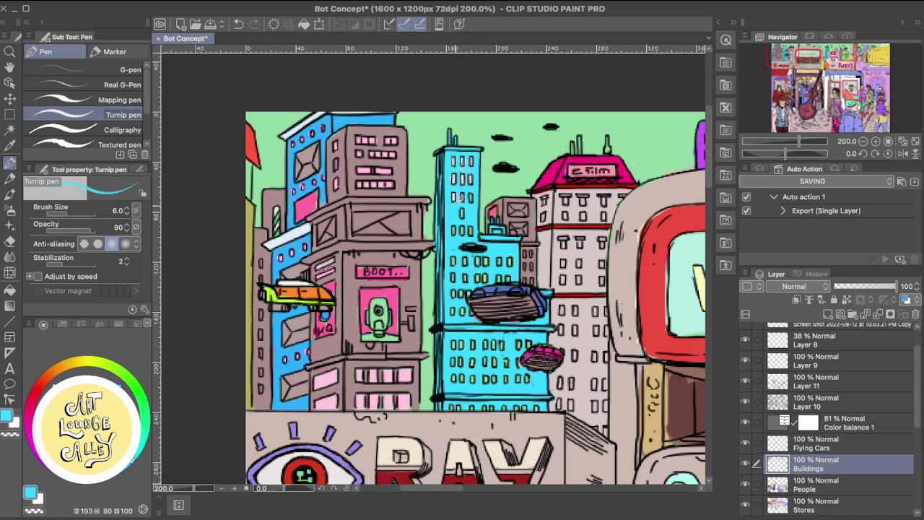
left_click(457, 193, "alt")
left_click(300, 228, "alt")
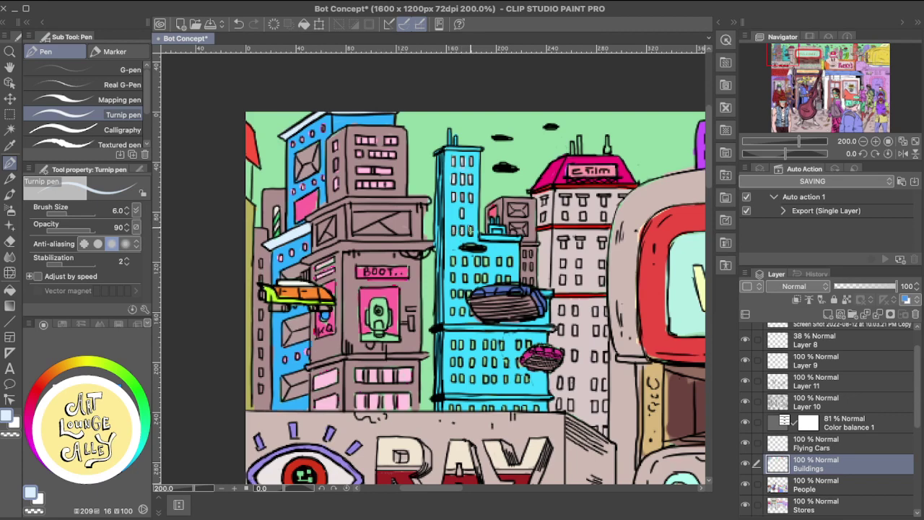
Paint the lower windows of the cyan building below the blue flying car pale blue, sampling its cyan for clean-up.
scroll(575, 180, "down", 1)
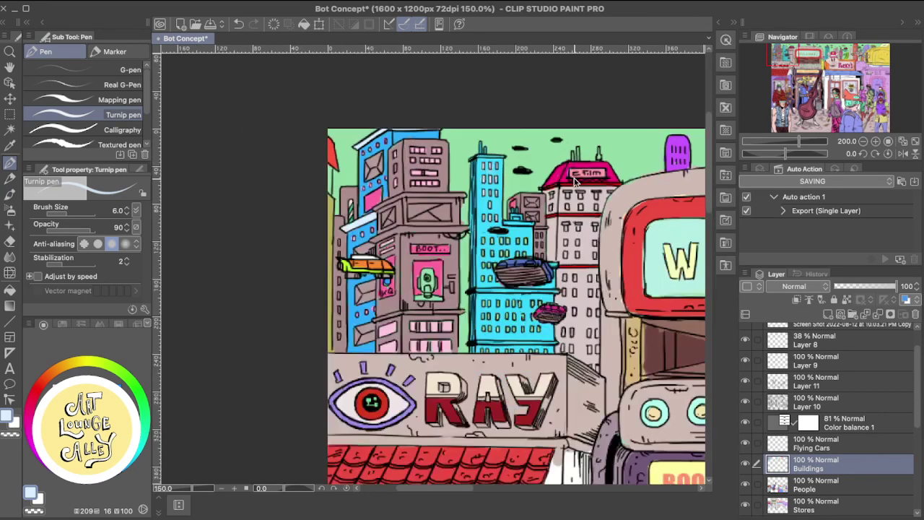
scroll(576, 181, "up", 1)
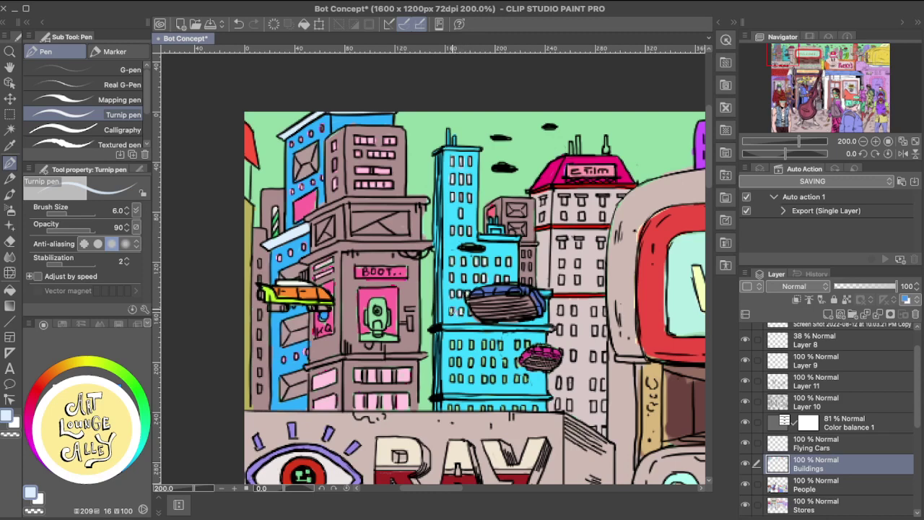
left_click(462, 300, "alt")
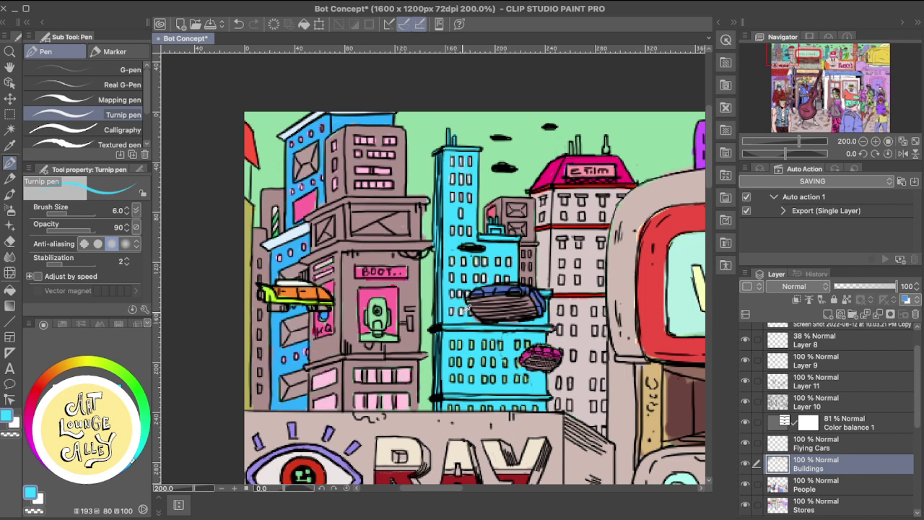
key("x")
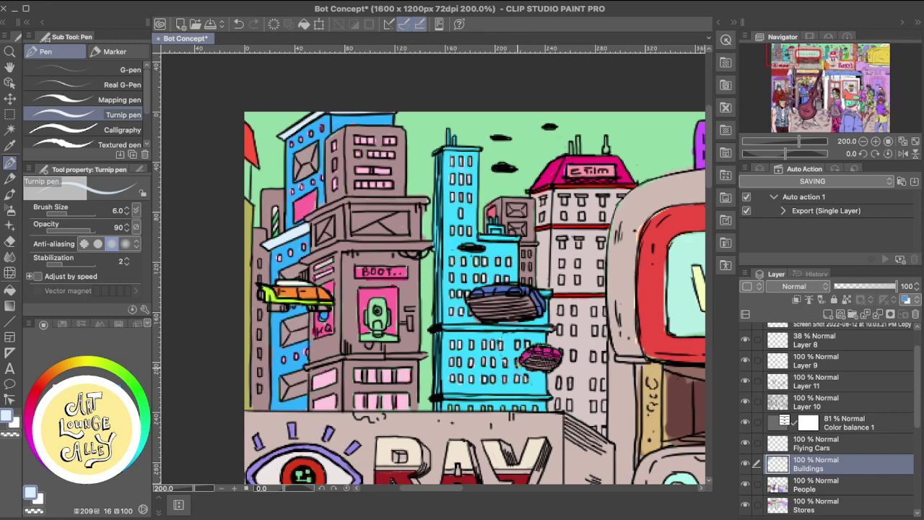
Examine the whole street scene, from the storefronts and pedestrians to the WELCOME sign and skyline.
scroll(512, 361, "down", 2)
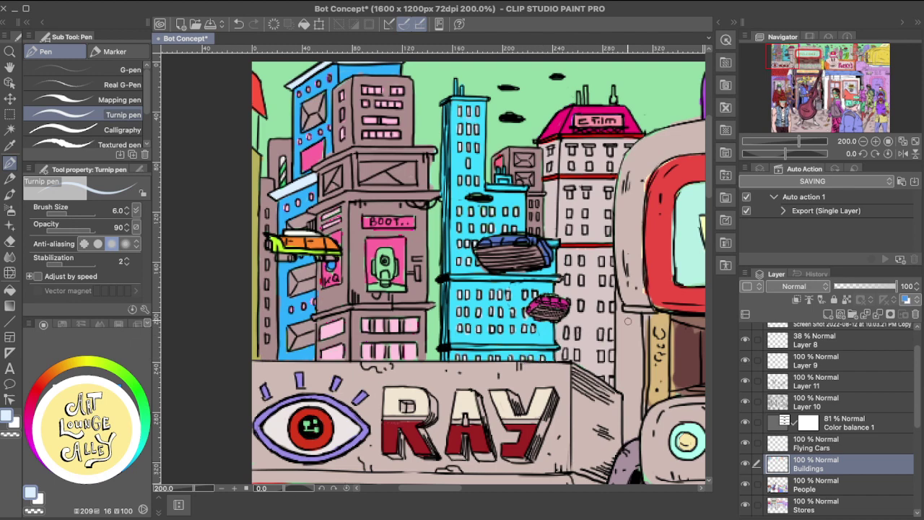
scroll(626, 318, "down", 3)
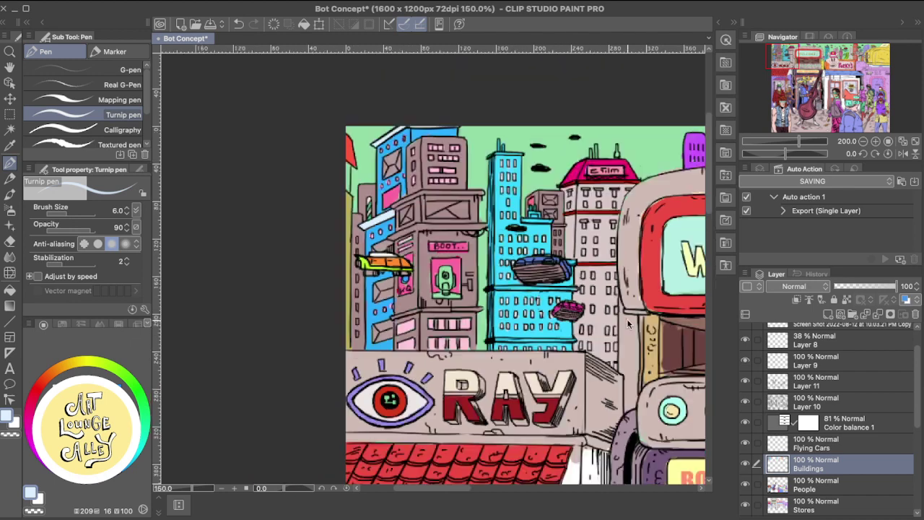
left_click_drag(503, 150, 297, 52)
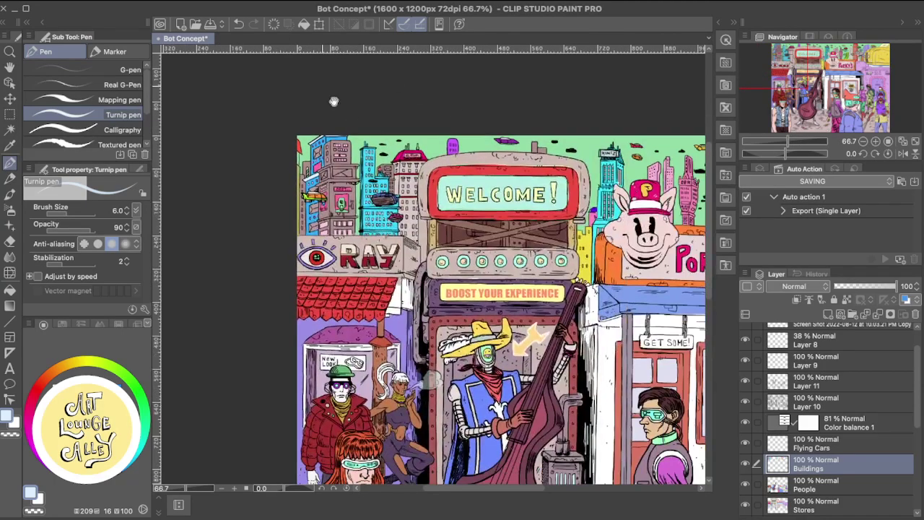
left_click_drag(501, 237, 375, 169)
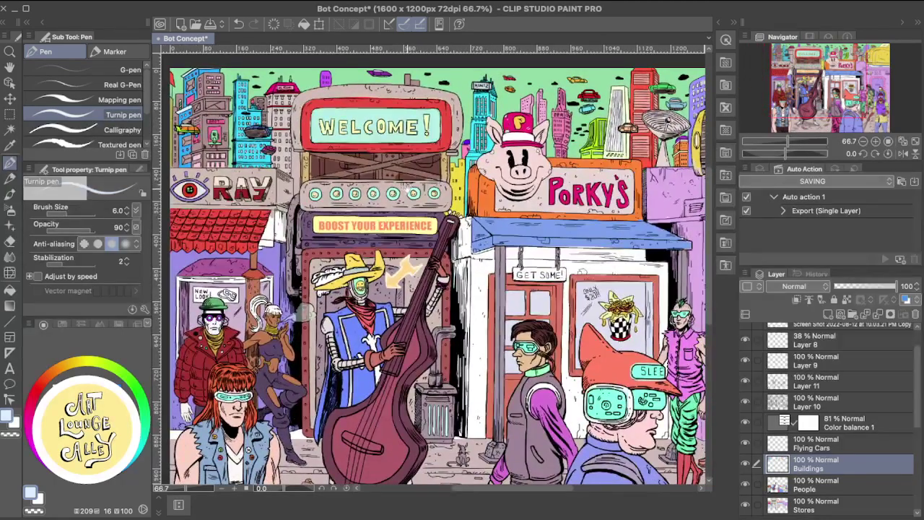
left_click_drag(413, 200, 457, 131)
left_click_drag(503, 197, 448, 167)
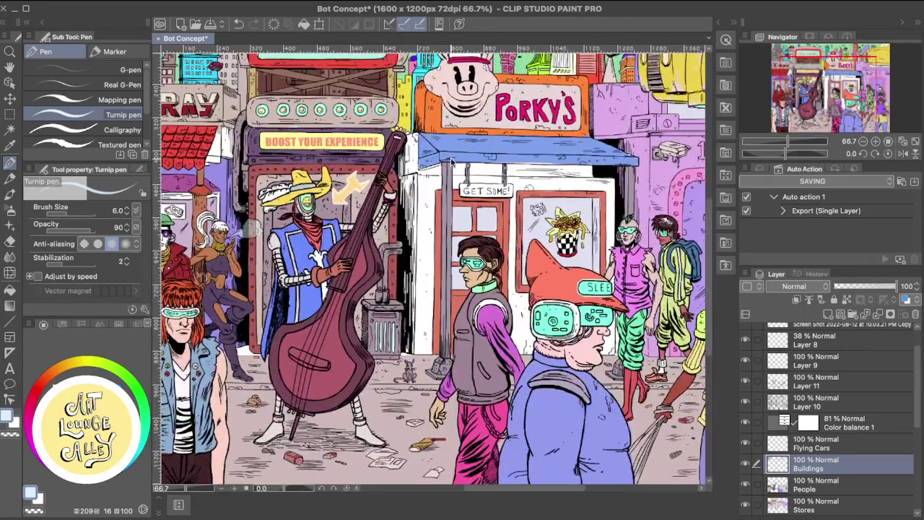
scroll(452, 161, "down", 1)
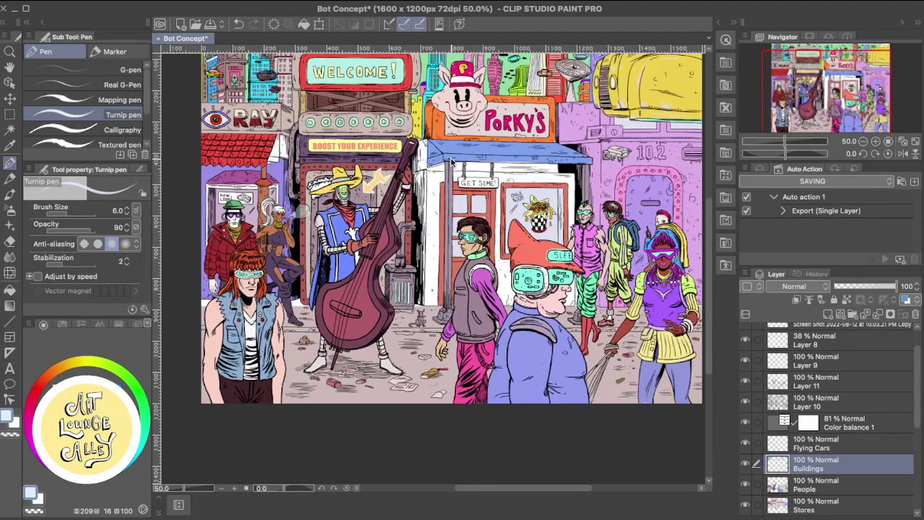
scroll(451, 161, "up", 2)
left_click_drag(451, 160, 522, 456)
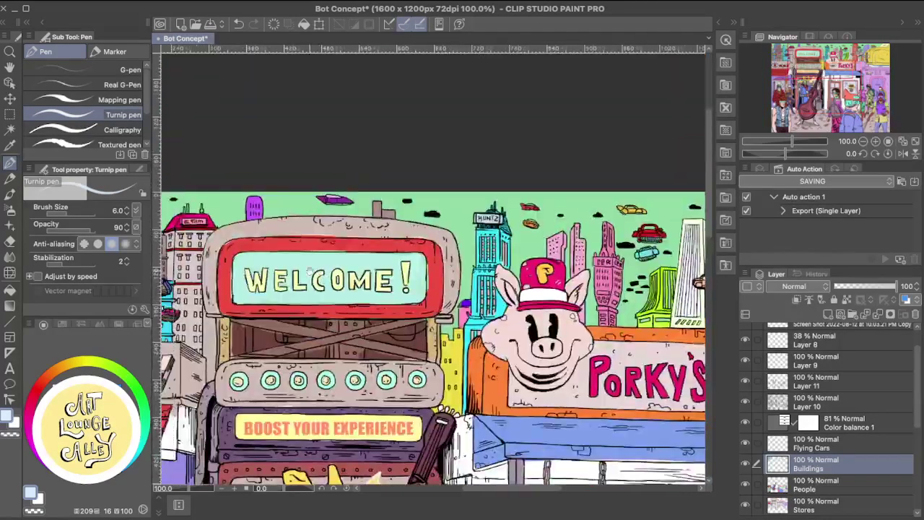
left_click_drag(311, 271, 488, 241)
scroll(487, 244, "up", 2)
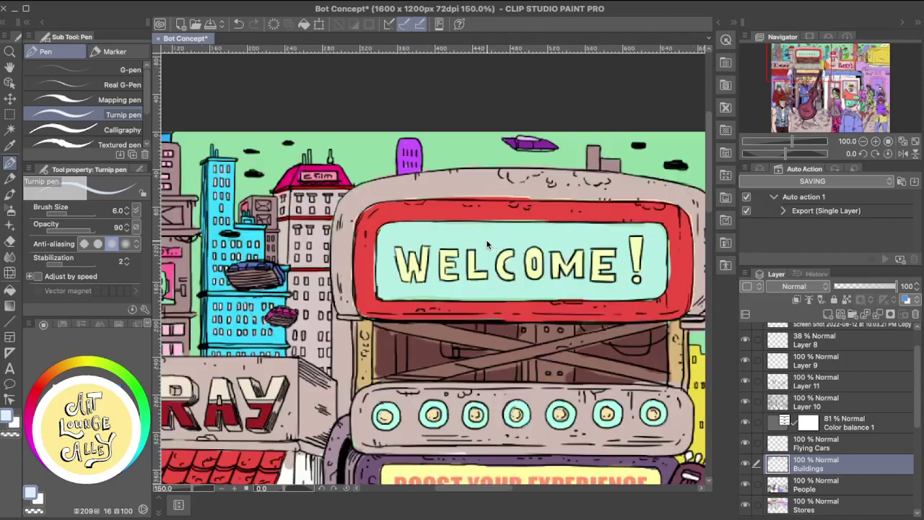
mouse_move(323, 270)
left_mouse_down()
mouse_move(607, 239)
mouse_move(548, 292)
left_mouse_up()
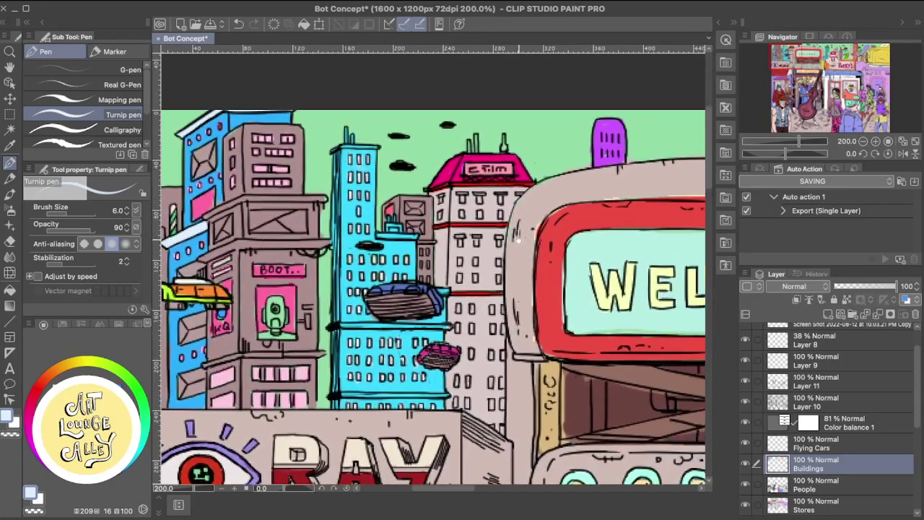
Touch up the purple tower behind the WELCOME sign with the Turnip pen in its own sampled purple.
key("e")
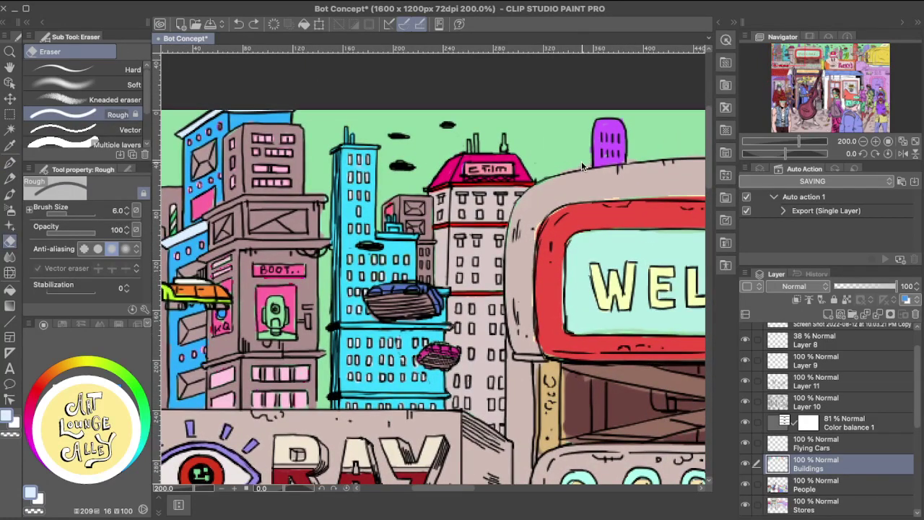
left_click(606, 131, "alt")
key("p")
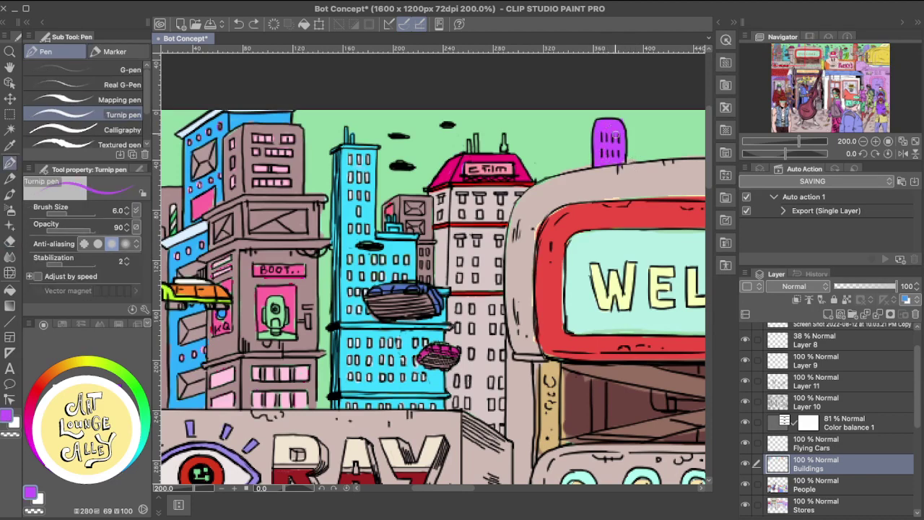
mouse_move(625, 157)
left_mouse_down()
mouse_move(622, 126)
mouse_move(606, 121)
mouse_move(592, 164)
left_mouse_up()
Touch up the magenta roof of the building with the Film sign using its own sampled color.
left_click(446, 176, "alt")
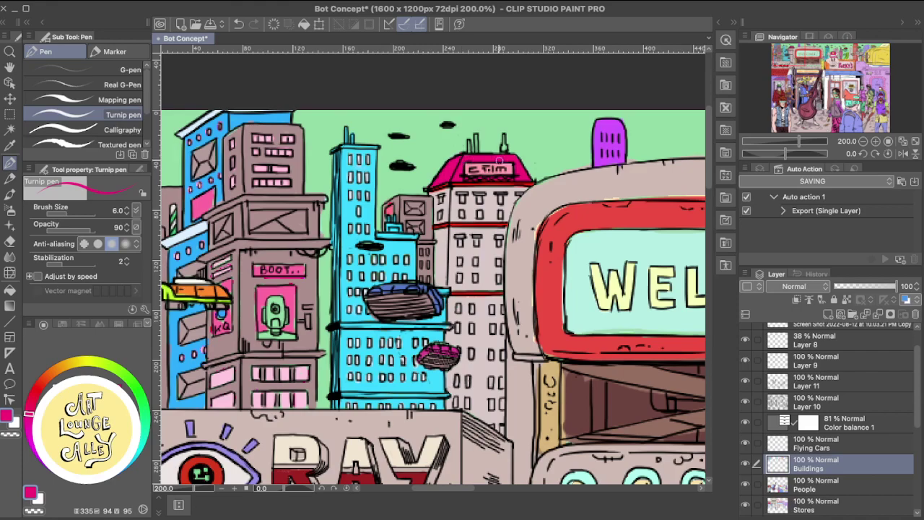
left_click_drag(499, 197, 374, 170)
left_click_drag(660, 190, 292, 183)
left_click_drag(537, 214, 656, 200)
left_click_drag(371, 199, 619, 202)
left_click_drag(459, 208, 501, 210)
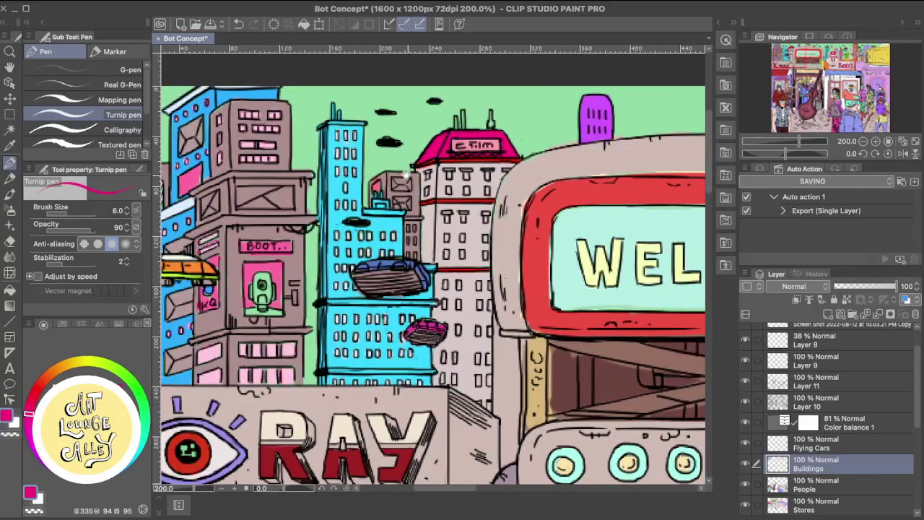
Touch up the small mauve building behind the cyan tower with sampled mauve and pinkish red, undoing a stray stroke.
left_click(416, 176, "alt")
left_click_drag(417, 183, 417, 213)
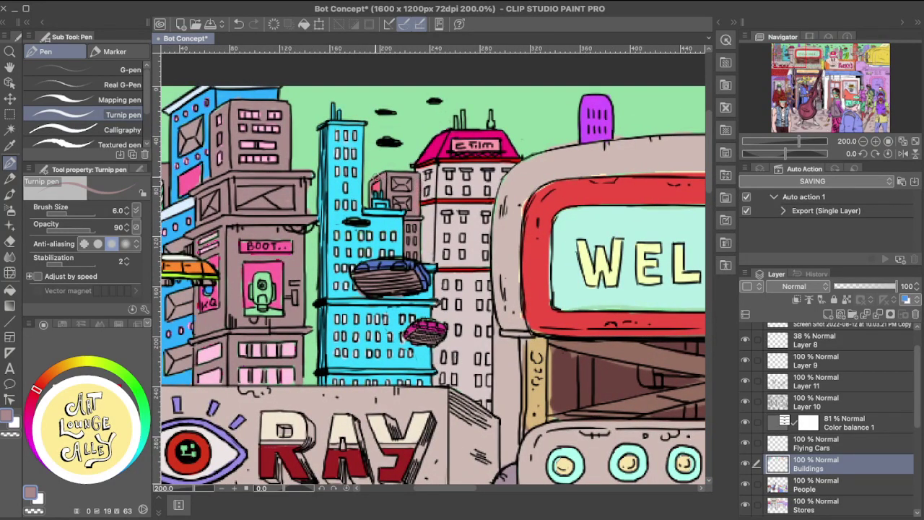
key("ctrl+z")
left_click(376, 183, "alt")
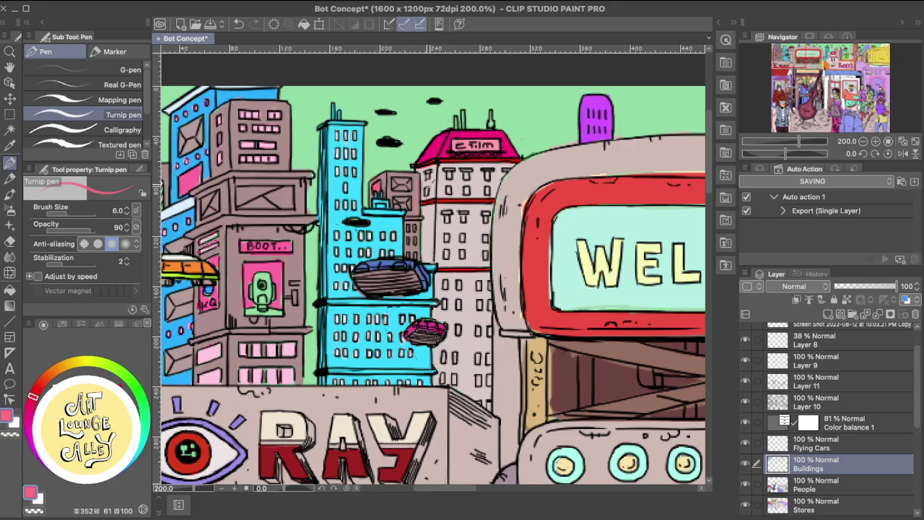
Clean up the pale Film building's edge and the cyan building below the flying car with colors sampled from each.
left_click(431, 220, "alt")
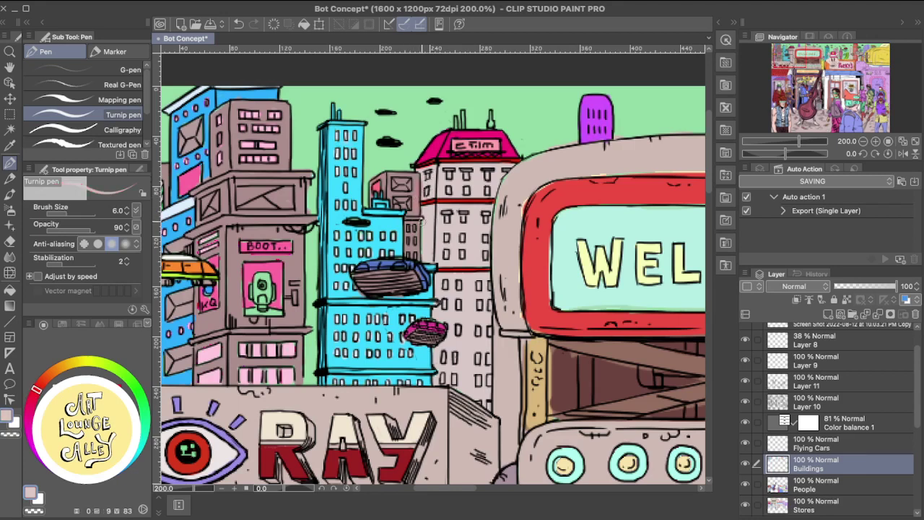
key("ctrl+z")
left_click_drag(426, 220, 423, 228)
mouse_move(444, 280)
left_mouse_down()
mouse_move(439, 221)
mouse_move(463, 214)
left_mouse_up()
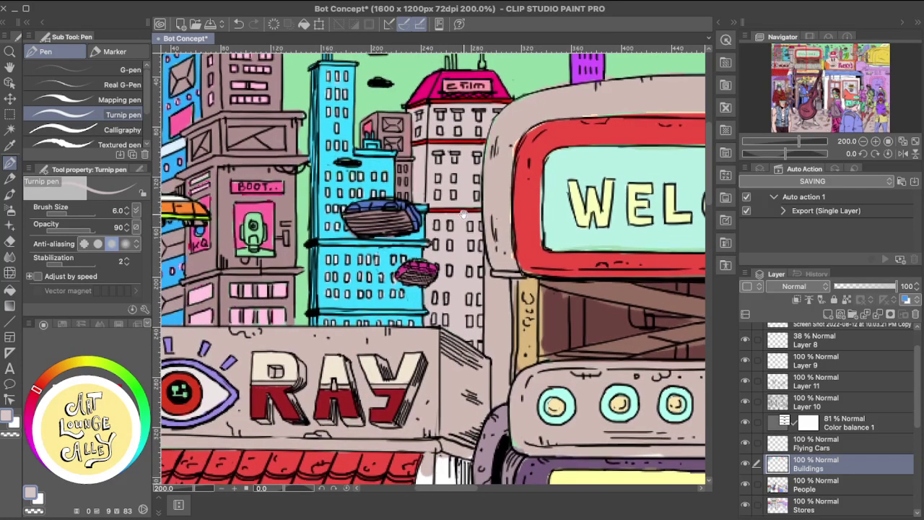
left_click(339, 234, "alt")
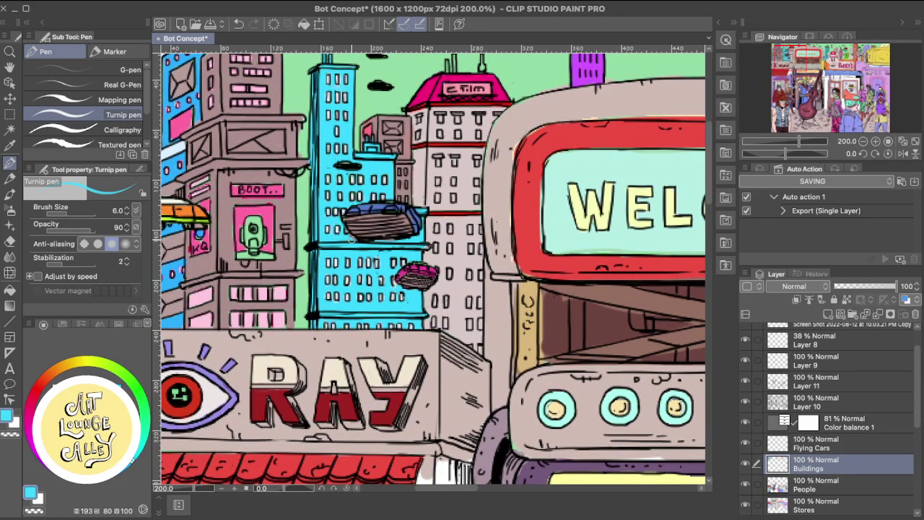
Touch up the HUNTZ tower's cyan walls and pale greyish window strips with the Turnip pen, using colors sampled from each.
left_click_drag(630, 178, 295, 234)
left_click_drag(519, 223, 515, 171)
left_click(471, 192, "alt")
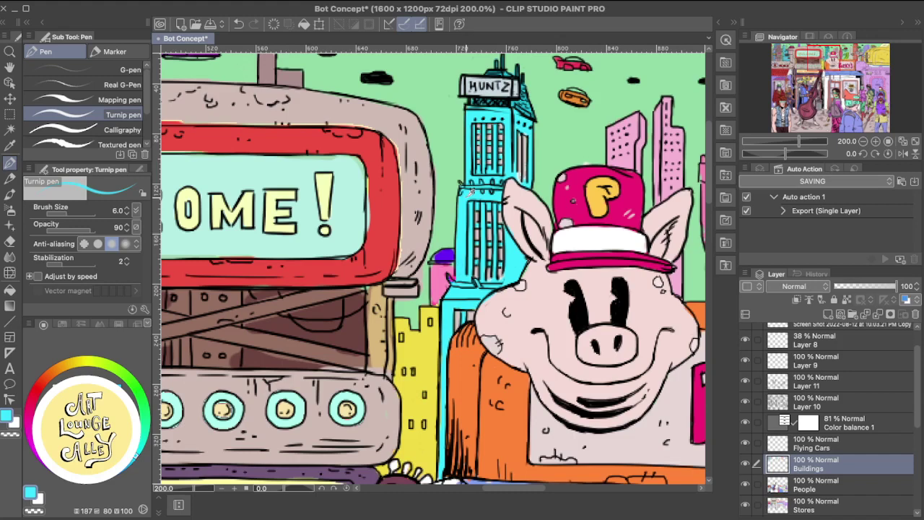
left_click(524, 154, "alt")
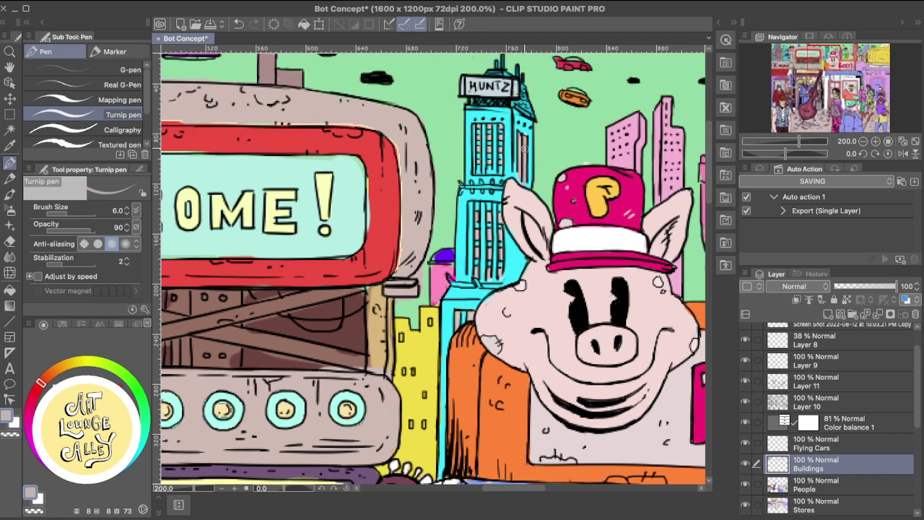
left_click(504, 108, "alt")
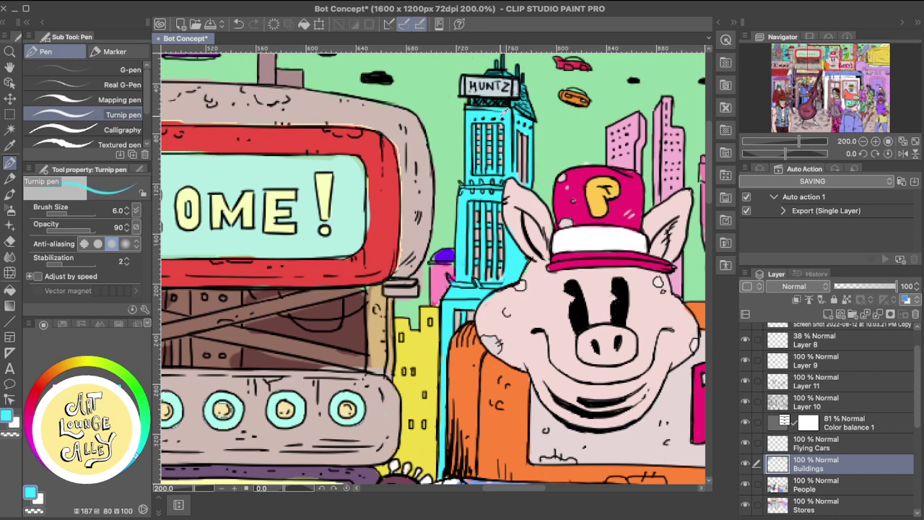
left_click(524, 162, "alt")
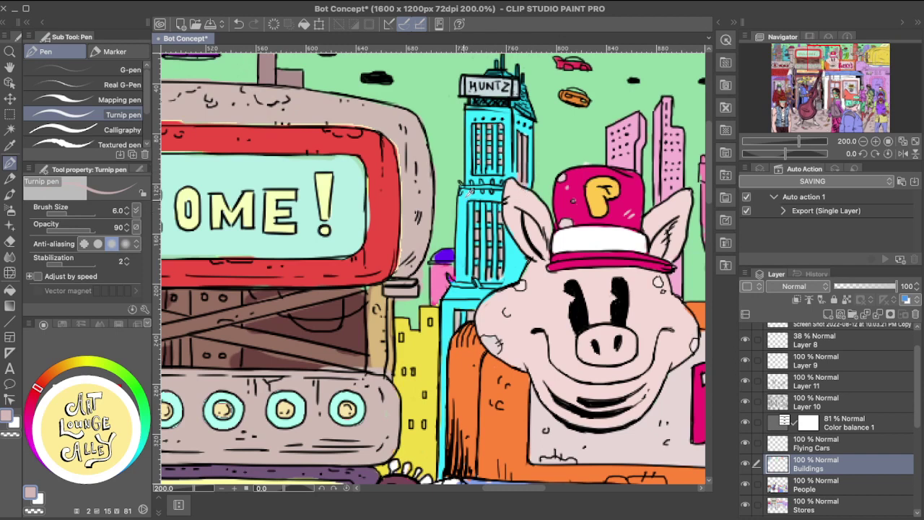
left_click(476, 148, "alt")
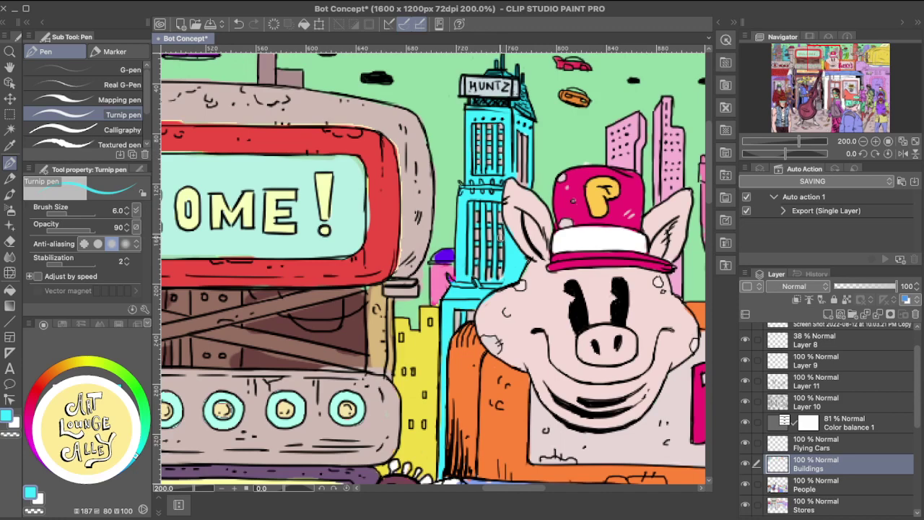
left_click_drag(504, 278, 503, 210)
Touch up the pink CER tower behind the Porky's sign in its own sampled pink, undoing a stray stroke.
left_click_drag(611, 106, 463, 253)
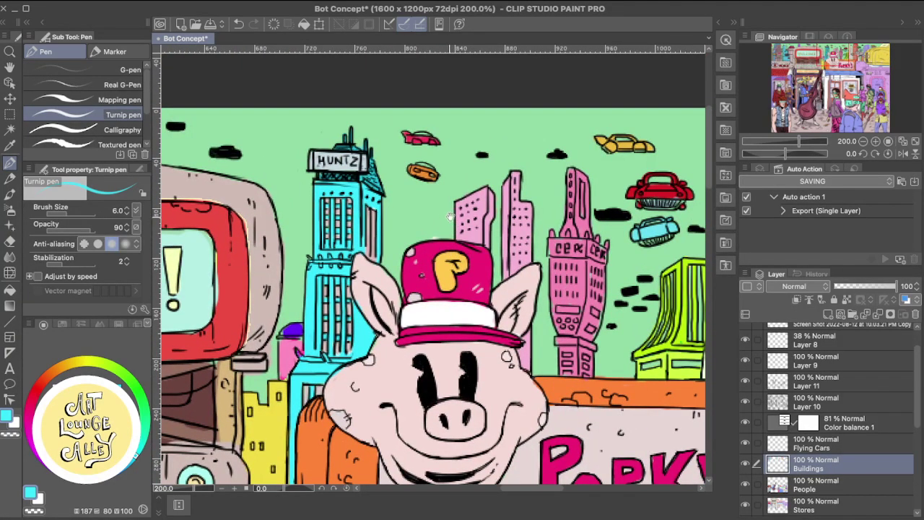
scroll(449, 215, "down", 2)
scroll(449, 214, "left", 5)
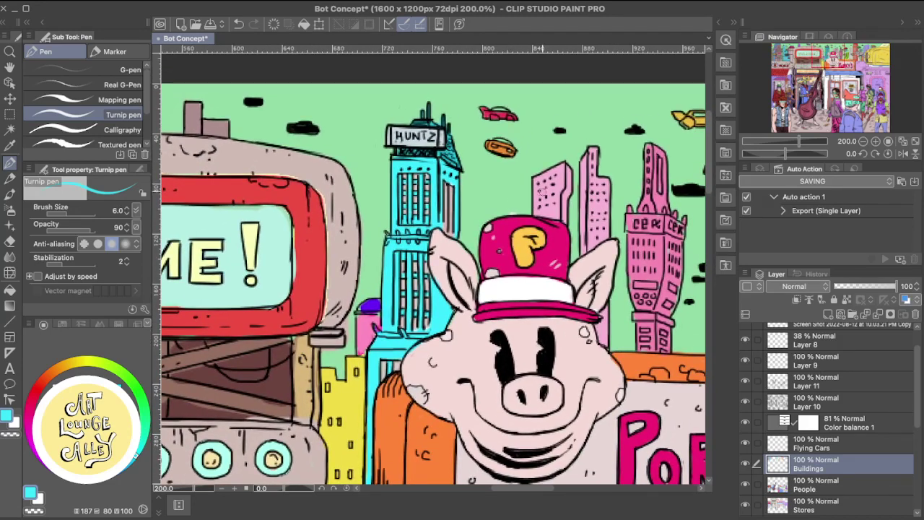
scroll(593, 206, "down", 2)
scroll(593, 206, "right", 10)
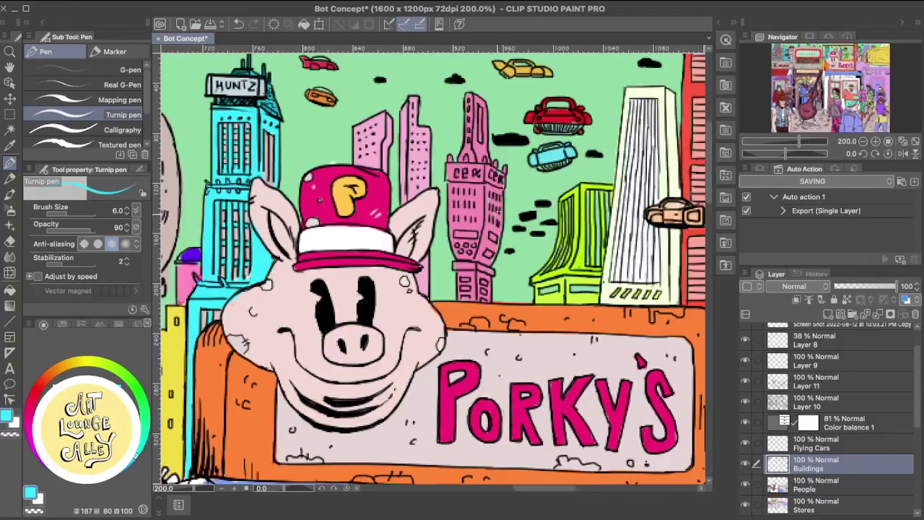
left_click(487, 206, "alt")
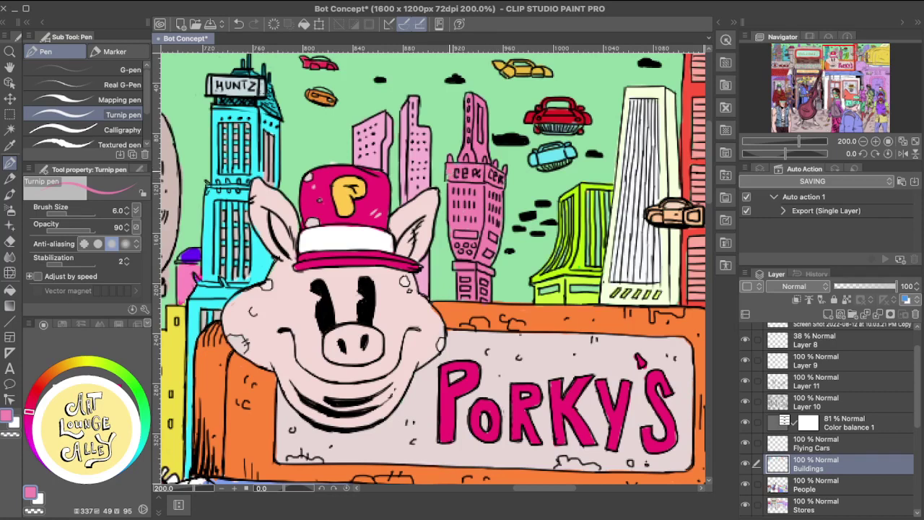
key("ctrl+z")
left_click_drag(449, 180, 449, 177)
Try to erase color among the windows of the pink CER tower with the Rough eraser.
key("e")
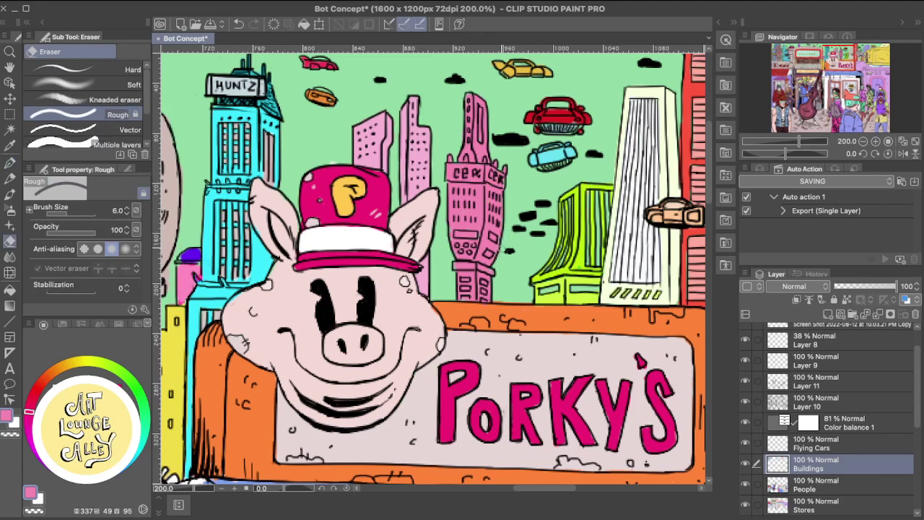
key("ctrl+z")
left_click_drag(471, 230, 462, 228)
key("ctrl+z")
key("p")
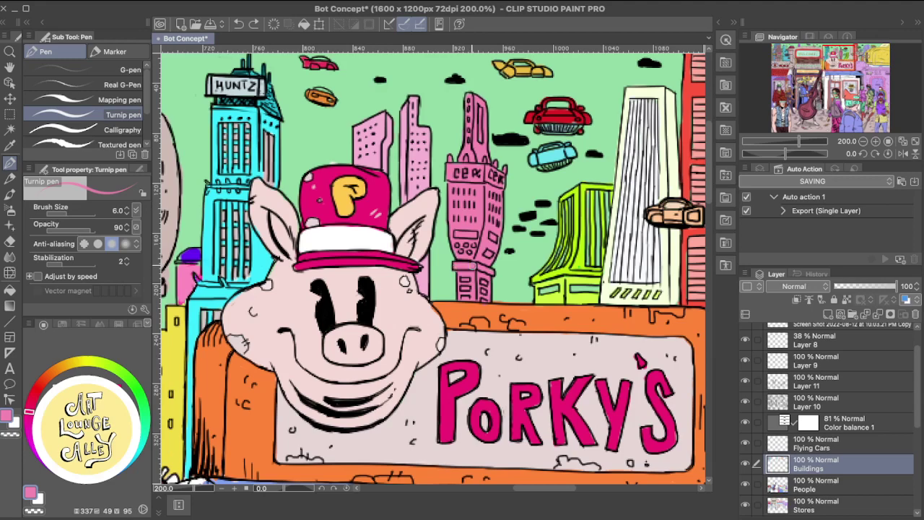
Fill in the pink around the windows and base of the CER tower with the Turnip pen.
scroll(468, 211, "up", 3)
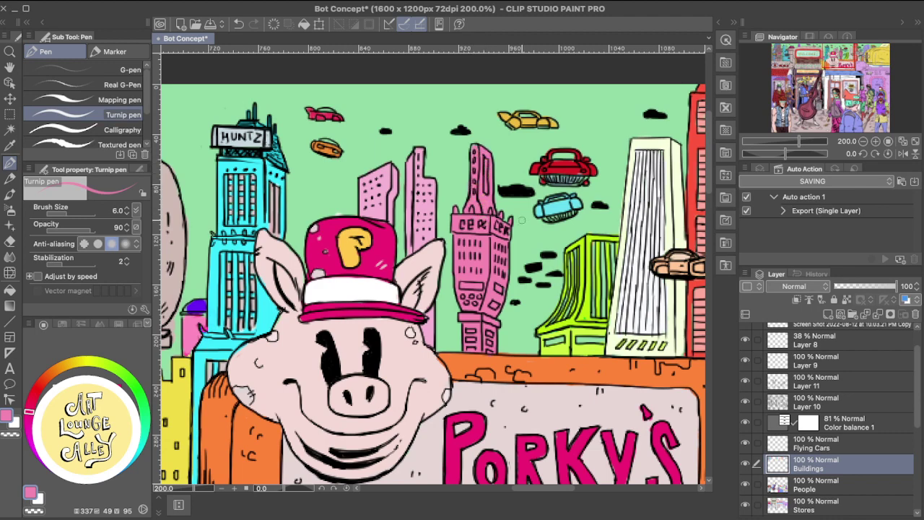
left_click_drag(482, 307, 560, 270)
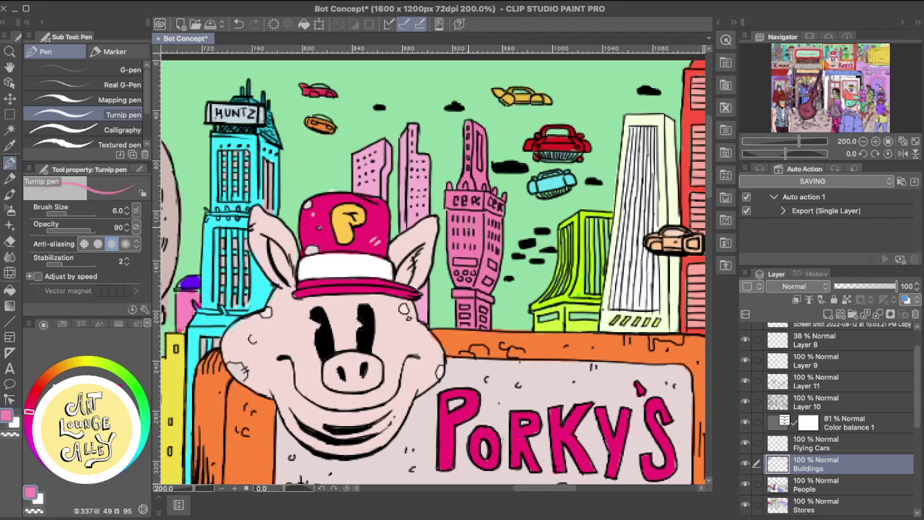
scroll(468, 225, "up", 2)
scroll(468, 226, "left", 1)
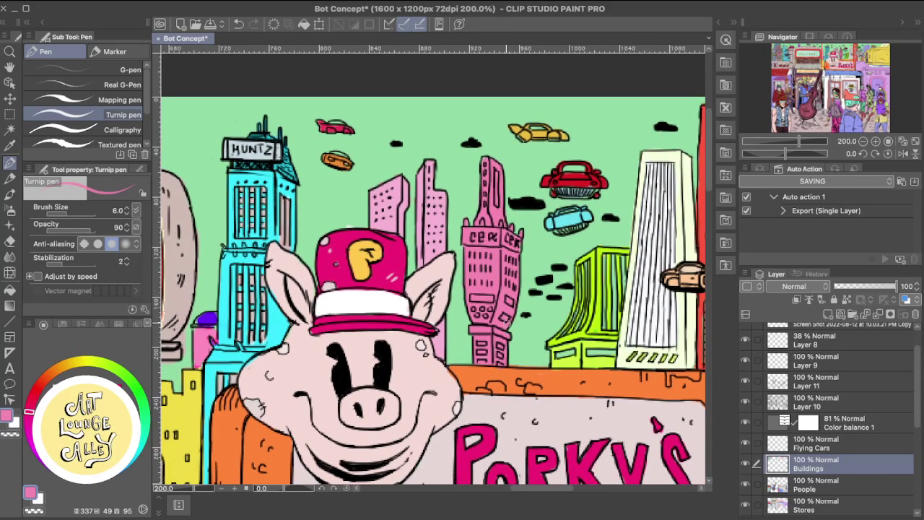
scroll(508, 286, "up", 4)
scroll(507, 287, "right", 1)
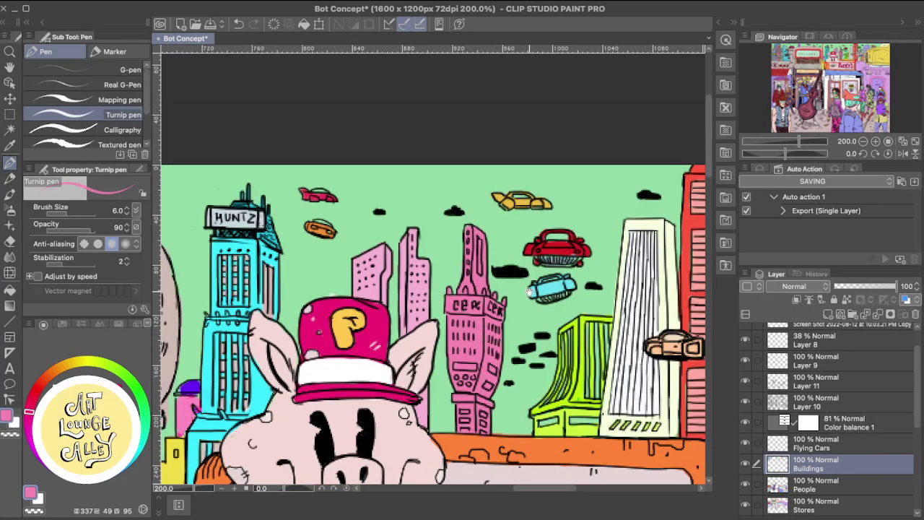
Touch up the lime green building and the cream skyscraper beside it with colors sampled from each.
scroll(529, 292, "right", 3)
scroll(483, 294, "down", 5)
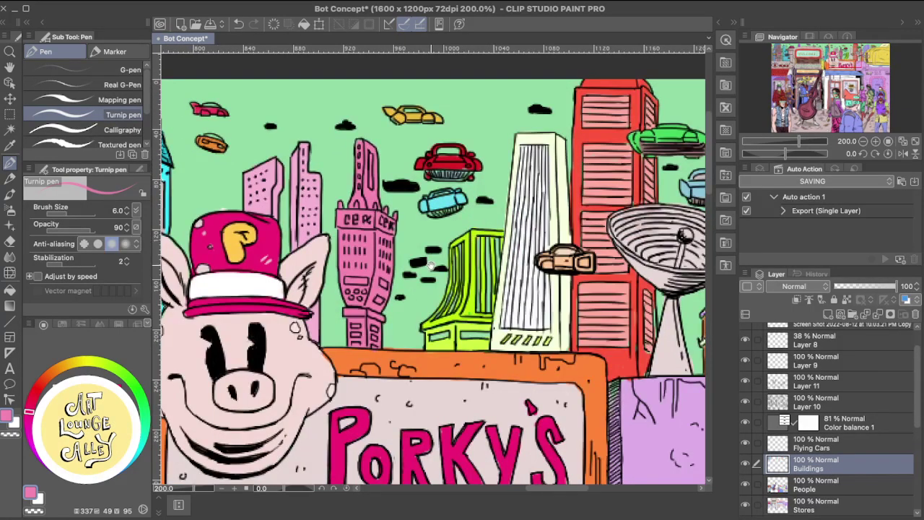
left_click(470, 306, "alt")
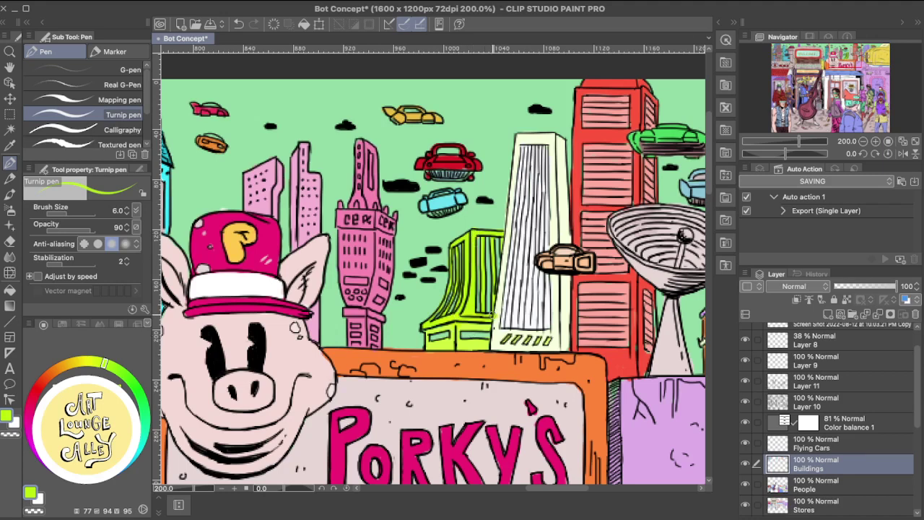
left_click(533, 135, "alt")
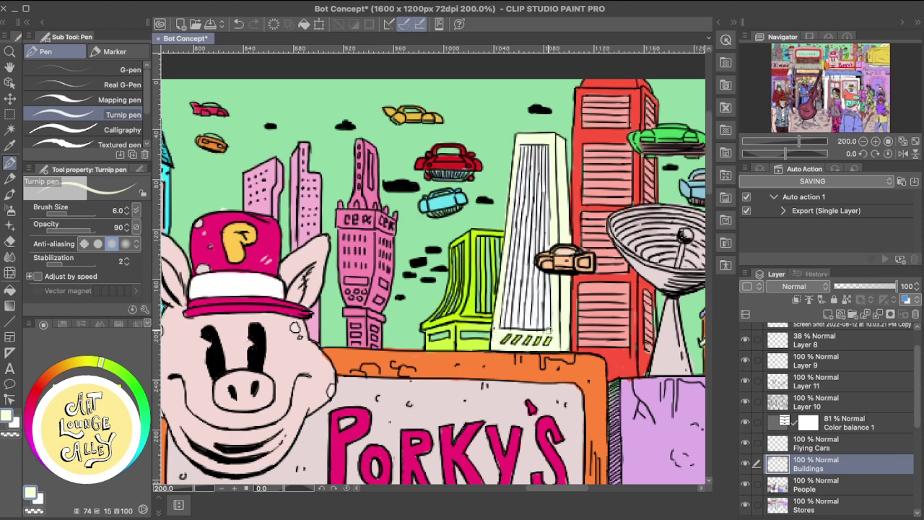
left_click_drag(566, 290, 480, 352)
mouse_move(554, 252)
left_mouse_down()
mouse_move(454, 250)
mouse_move(550, 240)
left_mouse_up()
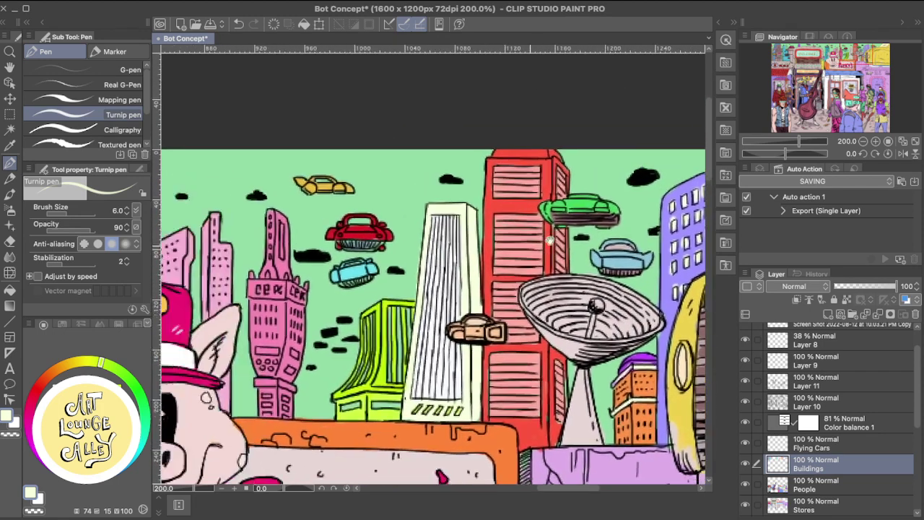
scroll(550, 240, "left", 3)
scroll(550, 239, "down", 1)
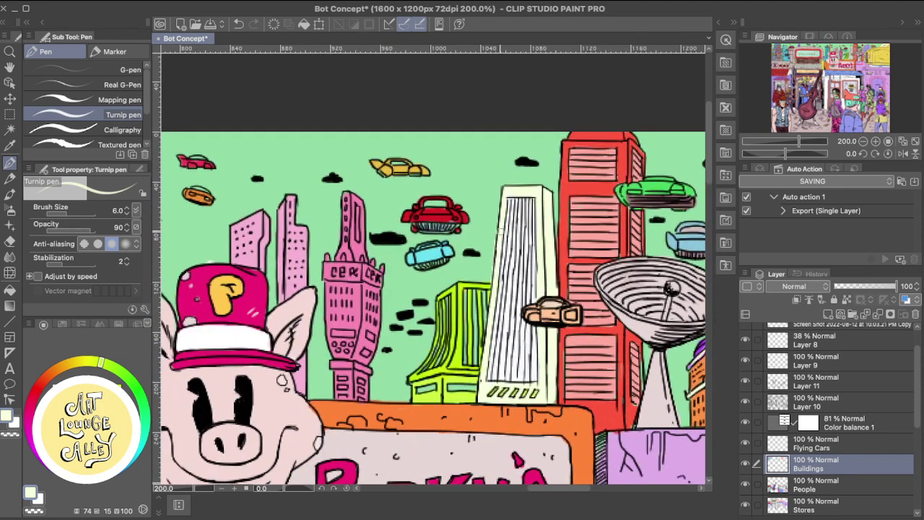
Touch up the red skyscraper's walls in its own sampled red, undoing a stray stroke and cleaning the edges with the Rough eraser.
left_click(570, 185, "alt")
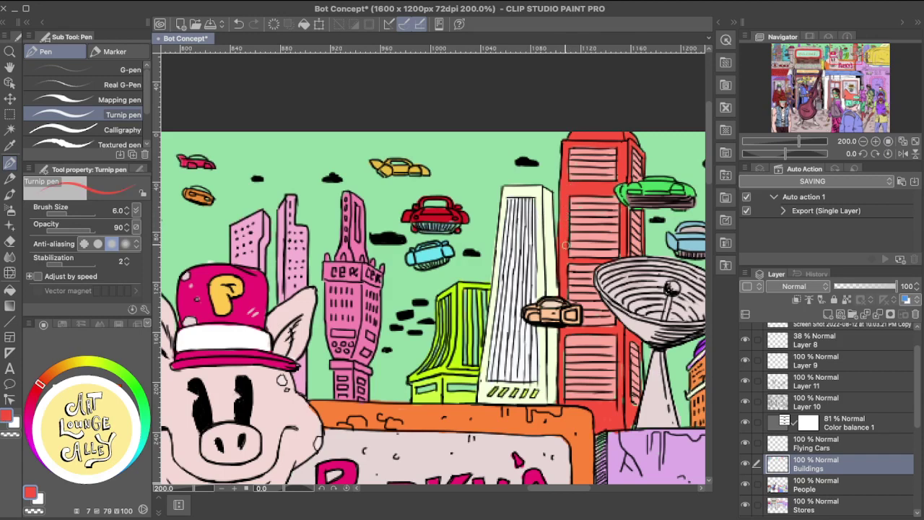
left_click_drag(565, 209, 567, 265)
key("super+z")
scroll(637, 209, "down", 3)
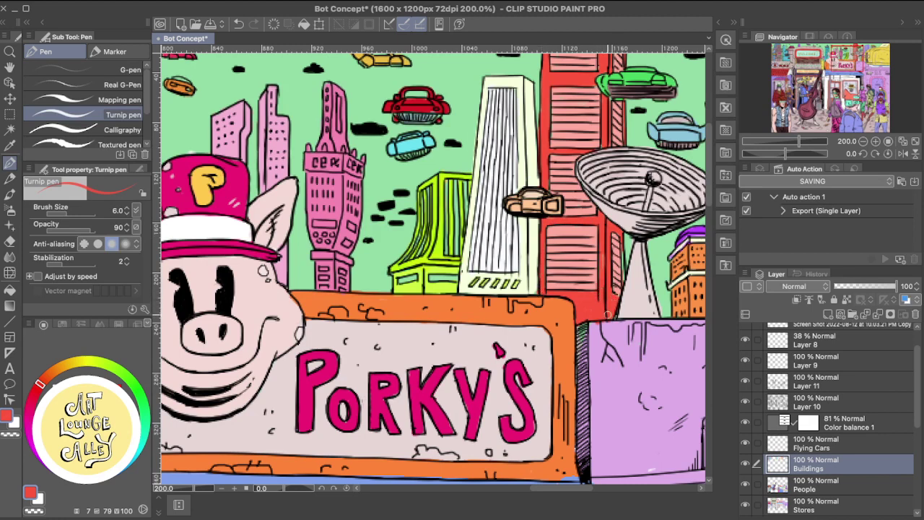
key("e")
left_click_drag(608, 323, 523, 376)
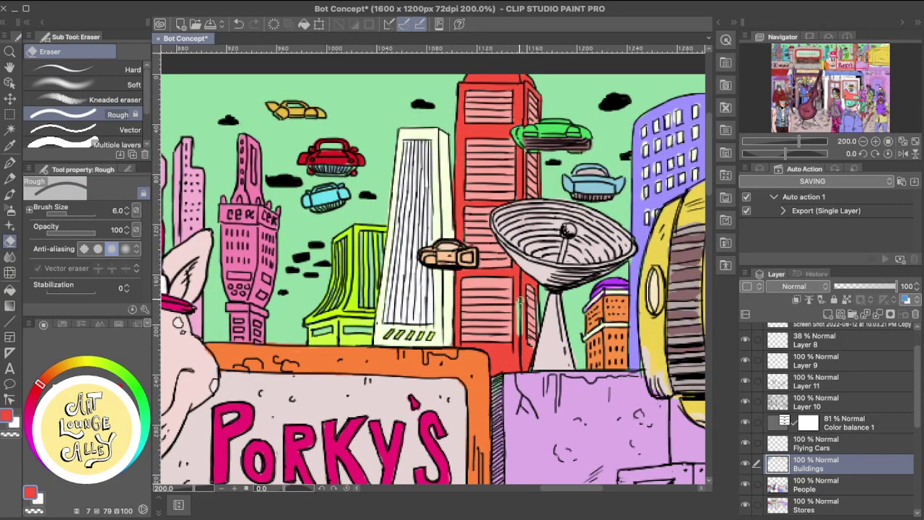
key("p")
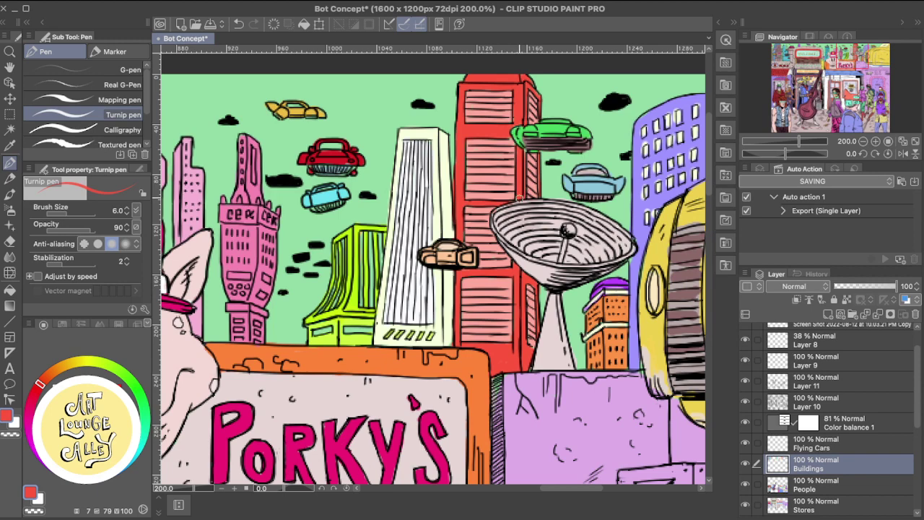
scroll(519, 189, "up", 3)
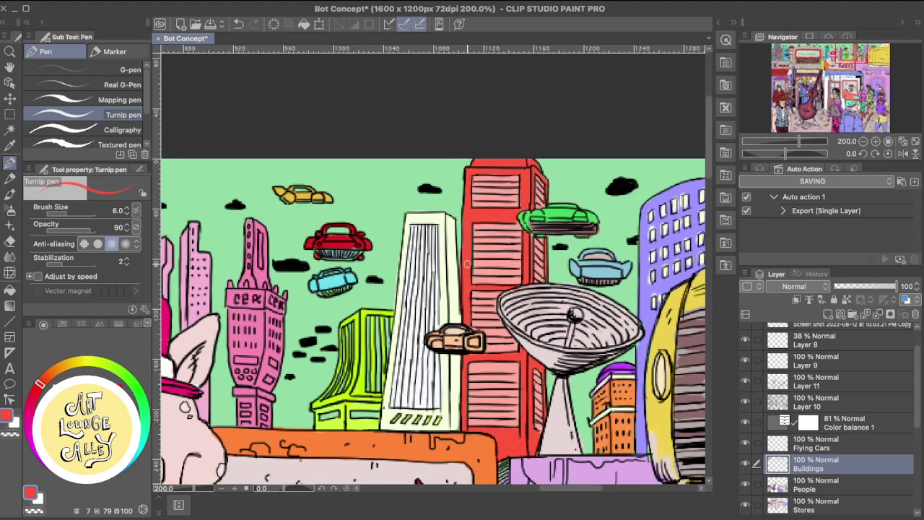
Touch up the red skyscraper's louvered windows in their sampled salmon pink, undoing stray strokes.
left_click(482, 194, "alt")
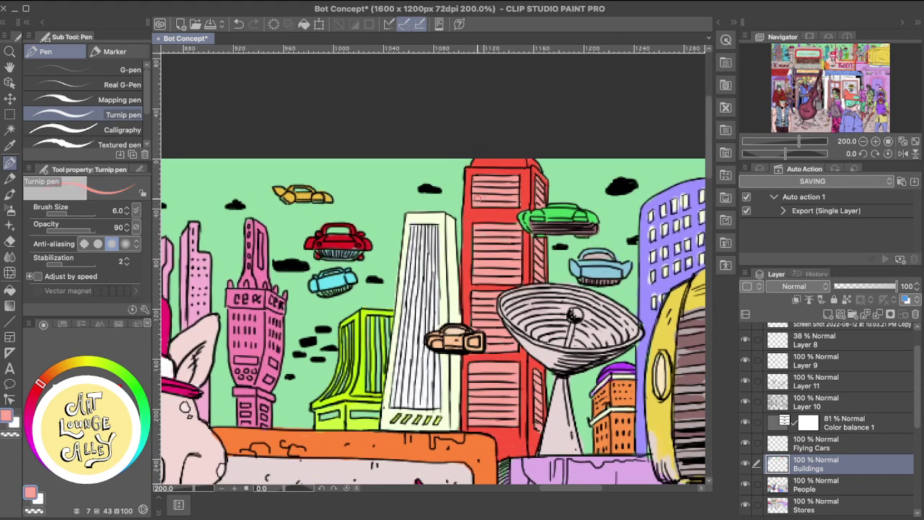
key("super+z")
left_click(475, 213)
key("super+z")
scroll(498, 260, "down", 2)
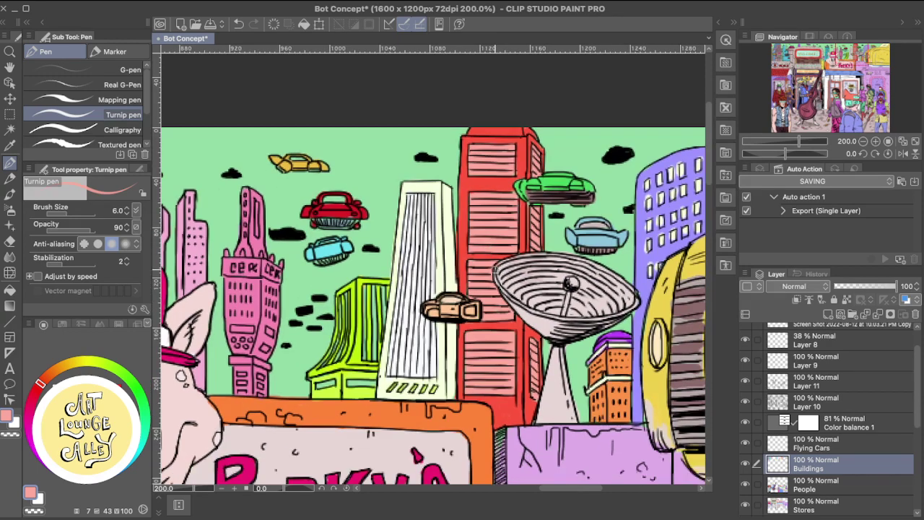
Touch up the orange building's purple dome and the periwinkle tower with colors sampled from each, undoing the last stroke.
scroll(488, 292, "down", 4)
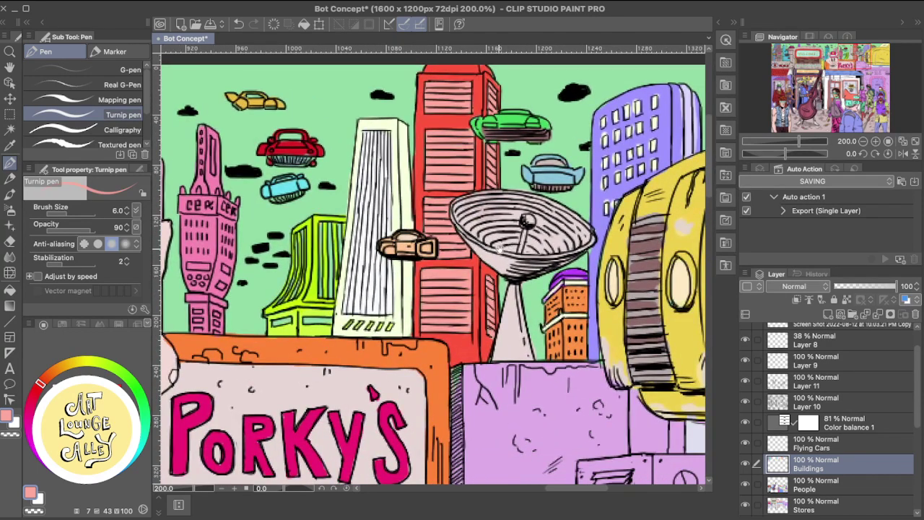
scroll(434, 246, "right", 4)
scroll(377, 221, "up", 3)
scroll(433, 231, "left", 2)
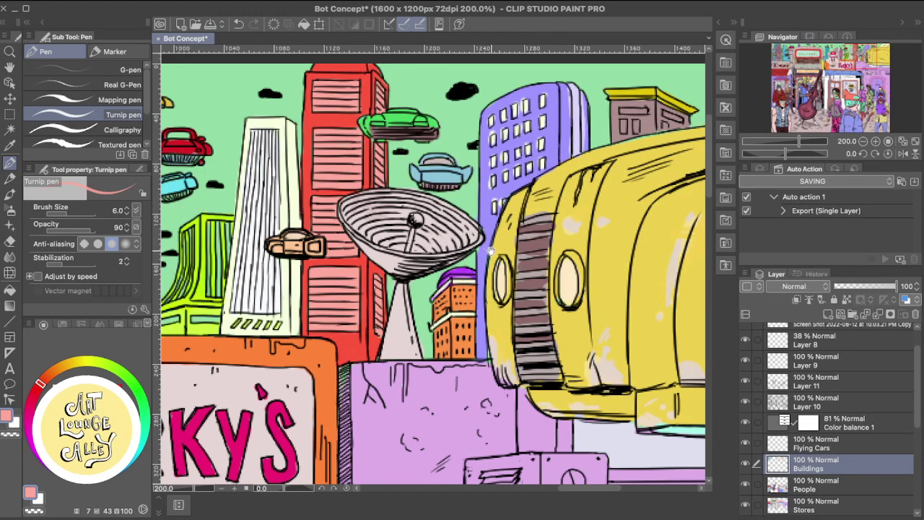
left_click(461, 272, "alt")
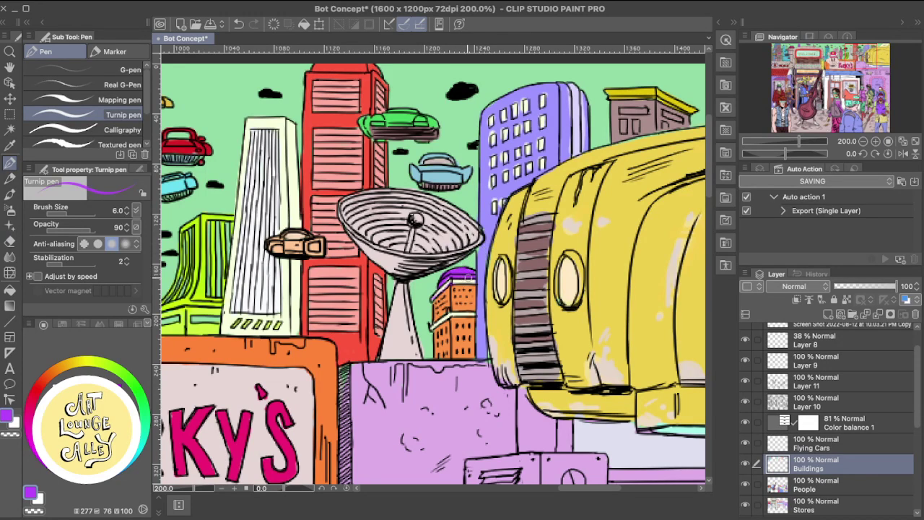
left_click_drag(446, 277, 446, 286)
left_click(488, 249, "alt")
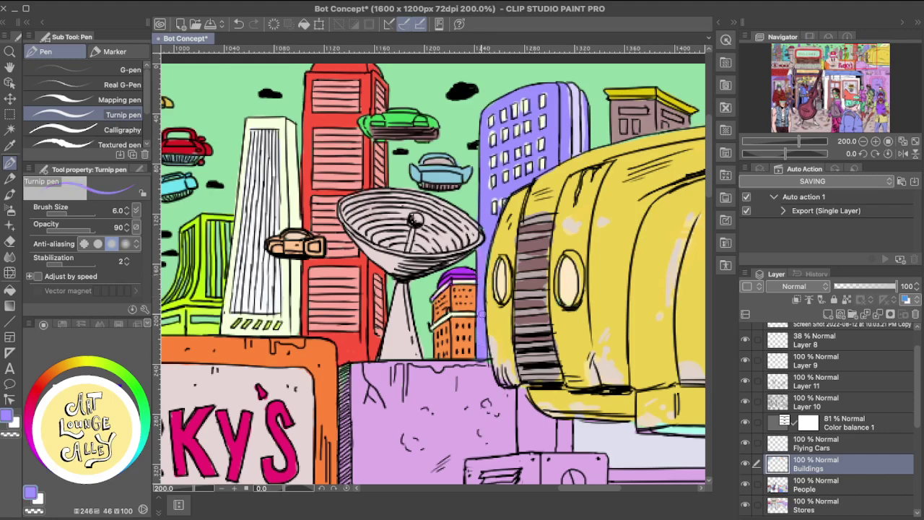
scroll(480, 314, "up", 3)
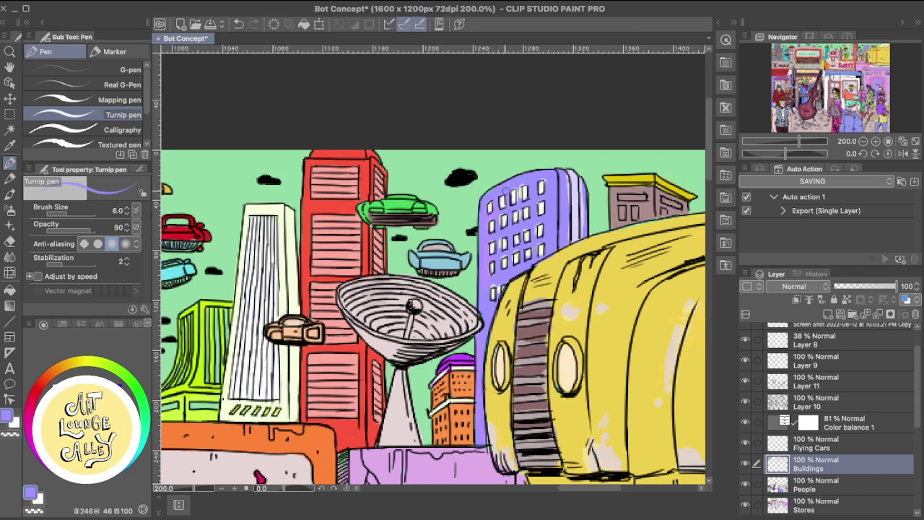
key("ctrl+z")
scroll(526, 241, "left", 10)
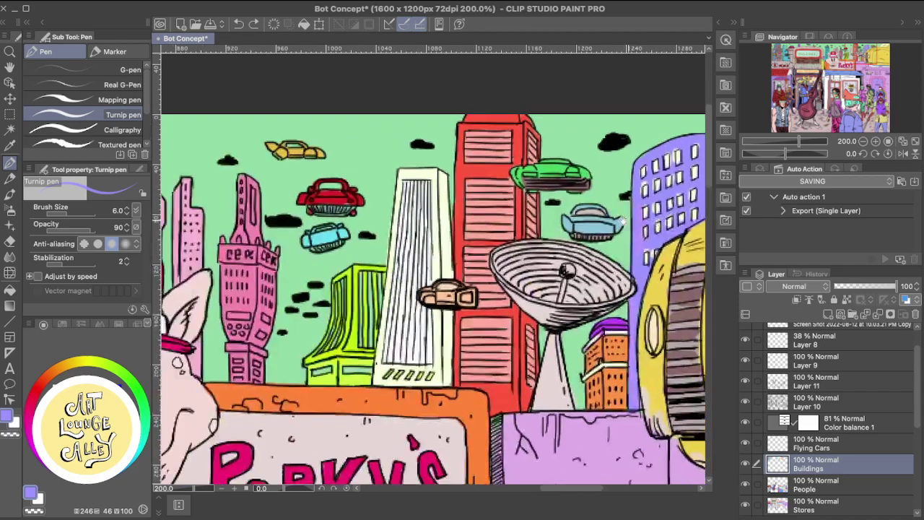
scroll(455, 275, "left", 5)
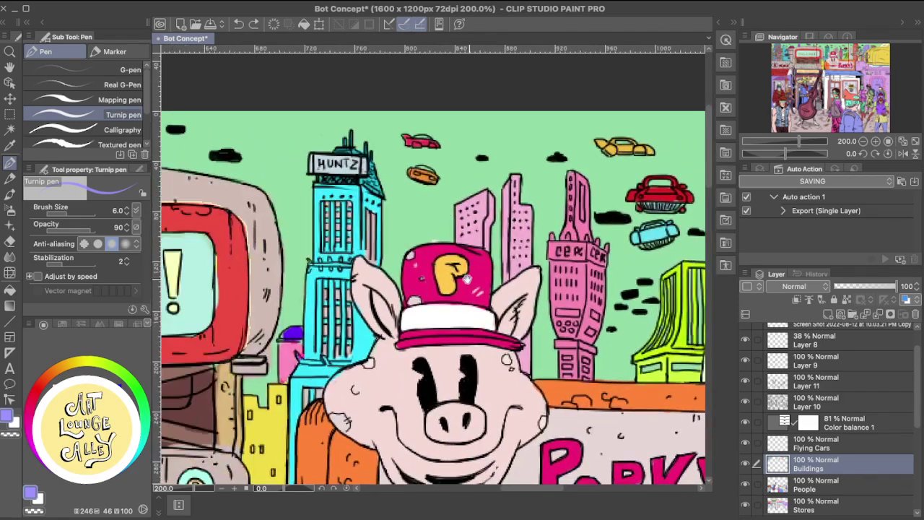
scroll(453, 260, "down", 3)
scroll(450, 242, "left", 3)
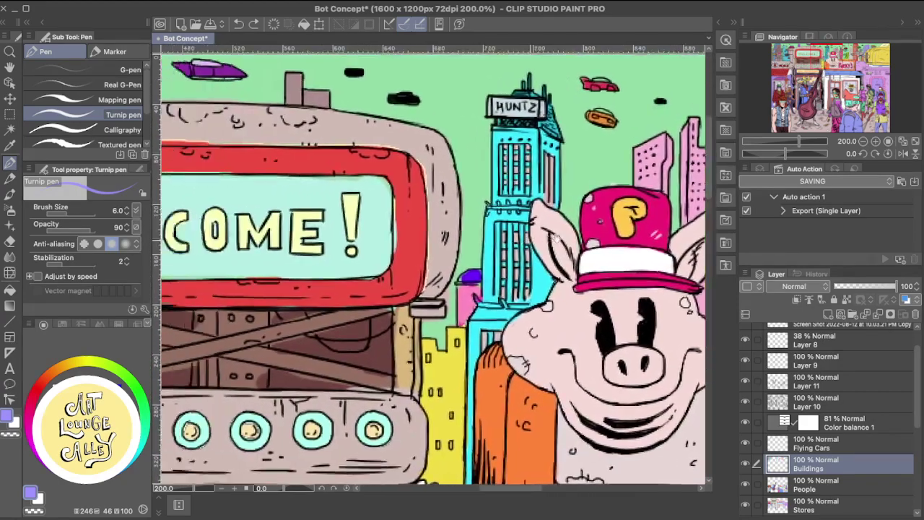
Hide the Color balance 1 correction layer to paint the city buildings in their original colors.
scroll(433, 243, "right", 8)
scroll(406, 243, "up", 2)
scroll(406, 243, "right", 8)
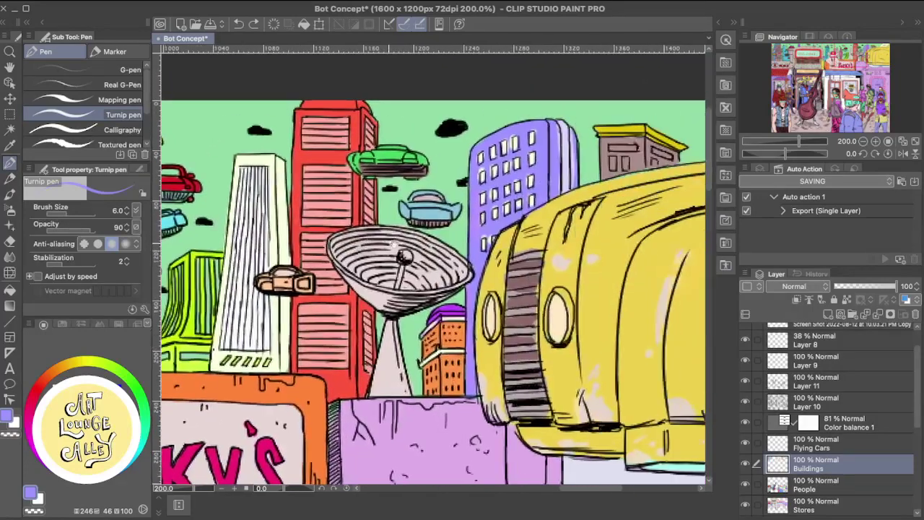
left_click(745, 423)
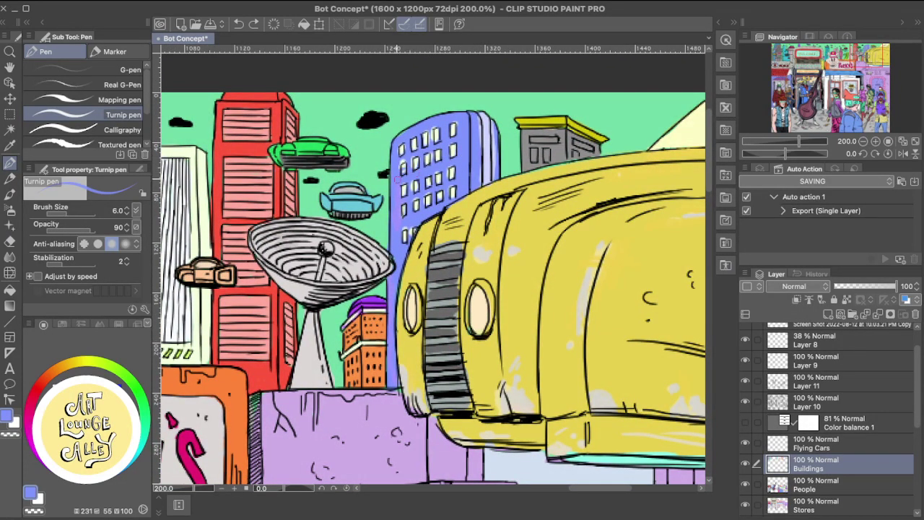
Touch up the periwinkle tower's front wall around its windows in the tower's own color, undoing stray strokes.
left_click_drag(399, 186, 396, 199)
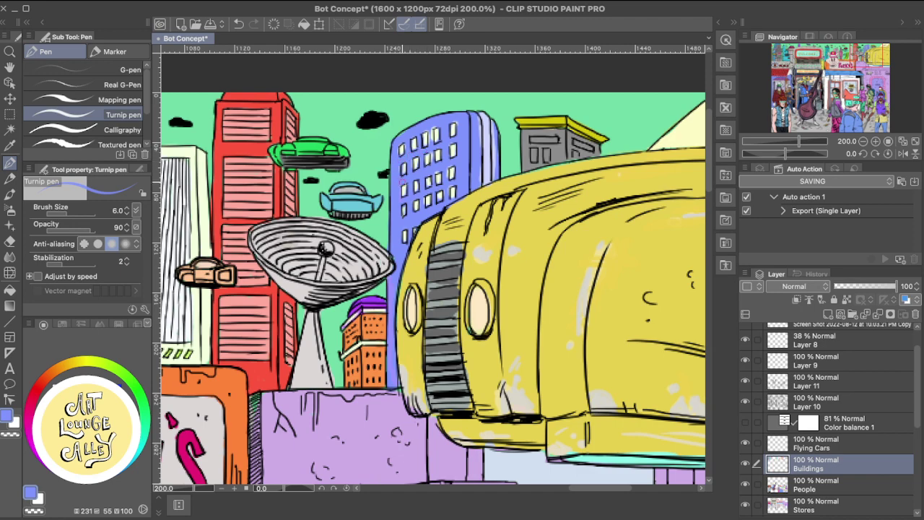
key("ctrl+z")
left_click_drag(399, 168, 398, 180)
left_click_drag(405, 140, 403, 150)
key("ctrl+z")
key("ctrl+z")
left_click_drag(432, 150, 431, 164)
key("e")
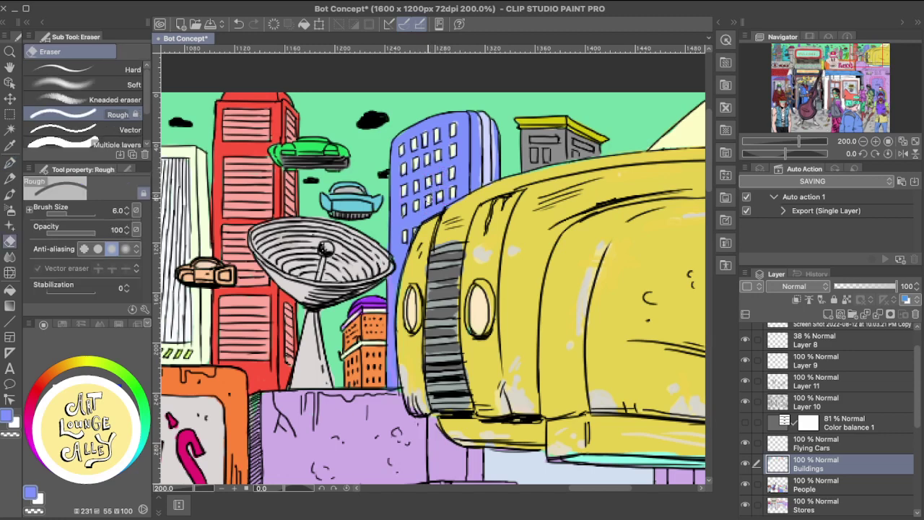
key("super+z")
Touch up the periwinkle tower's upper windows and the wall around them with sampled pale yellow and periwinkle, undoing a stray stroke.
left_click(428, 184, "alt")
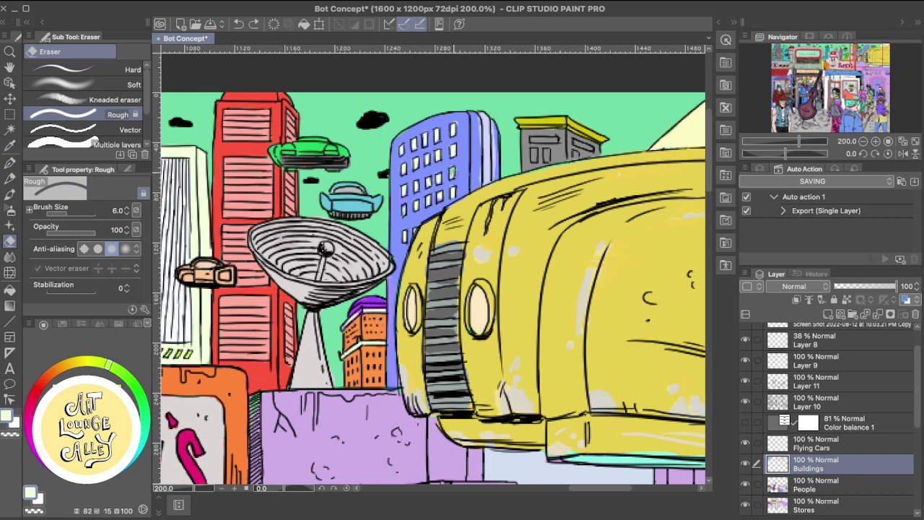
left_click_drag(451, 165, 451, 176)
key("ctrl+z")
key("p")
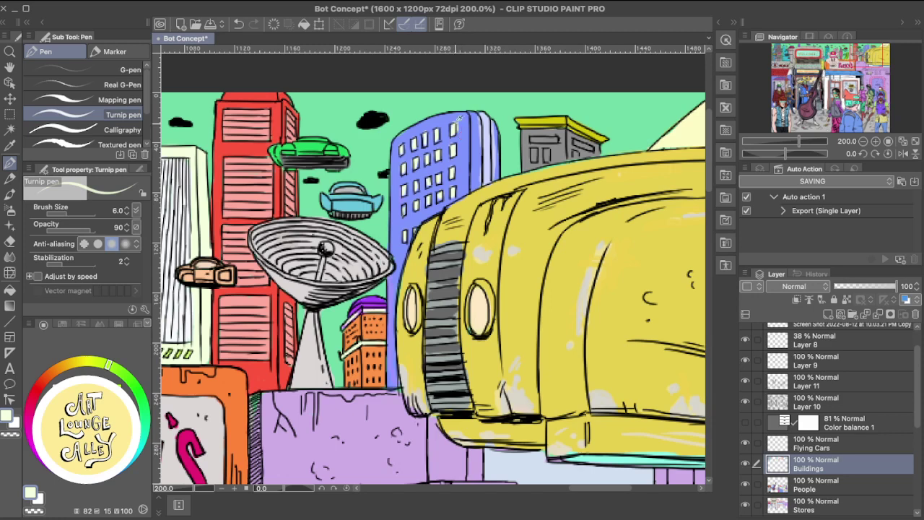
left_click(459, 116, "alt")
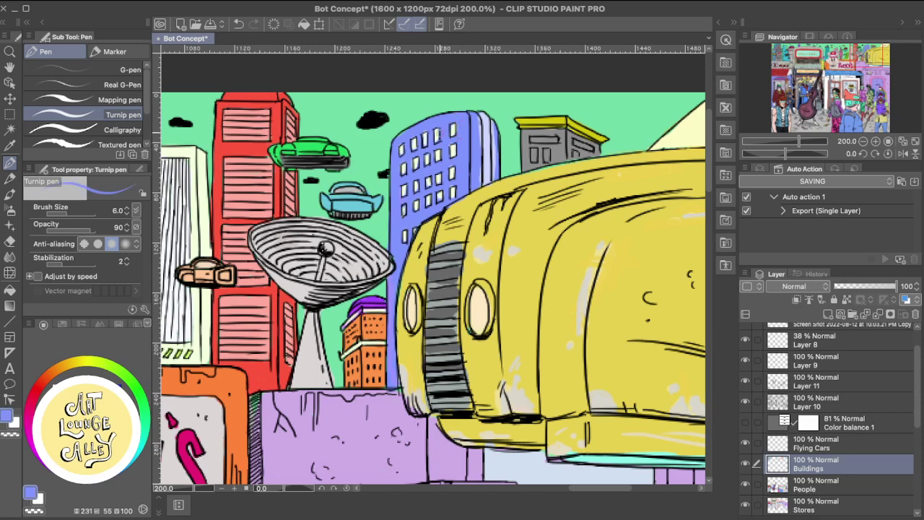
left_click(419, 140, "alt")
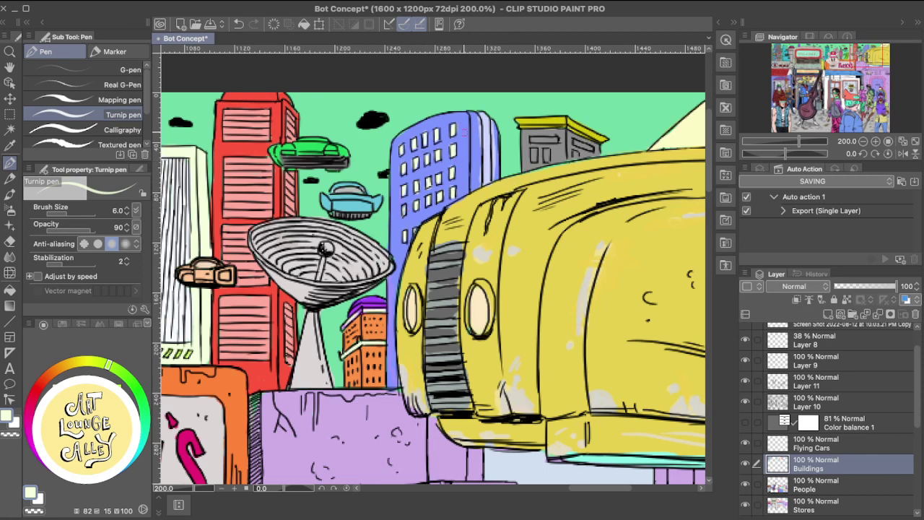
Touch up the periwinkle tower's rounded side strips with the Turnip pen in its sampled periwinkle.
key("e")
left_click(474, 123, "alt")
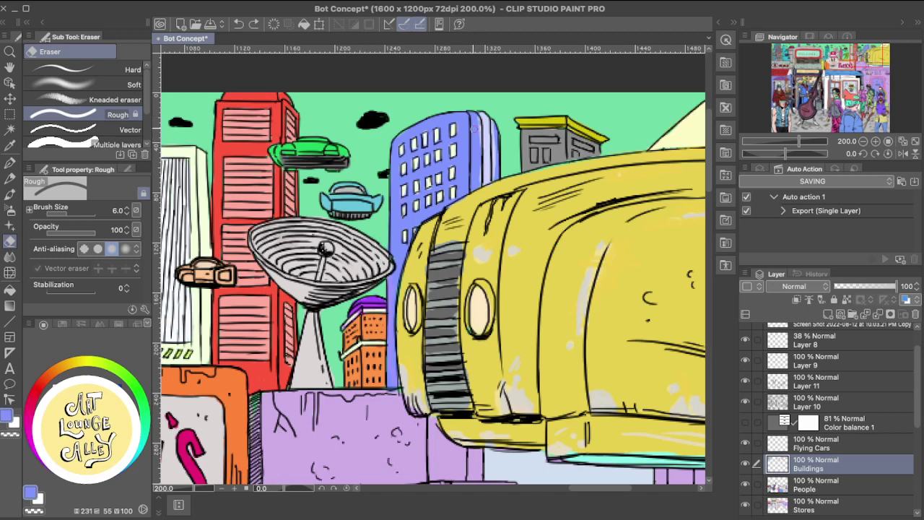
key("p")
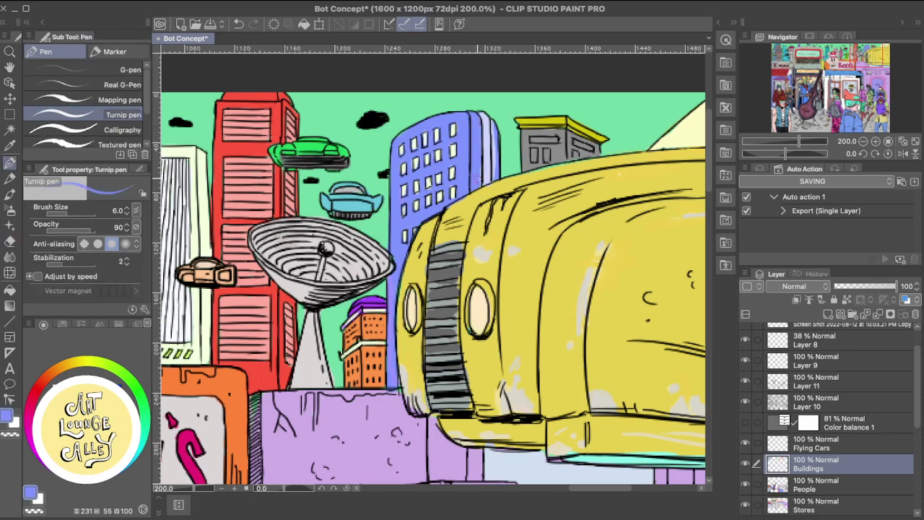
mouse_move(494, 126)
left_mouse_down()
mouse_move(493, 177)
mouse_move(490, 122)
left_mouse_up()
Color the hatched side of the lavender building beside the Porky's sign in its sampled lavender, undoing a stray stroke.
left_click_drag(384, 315, 460, 222)
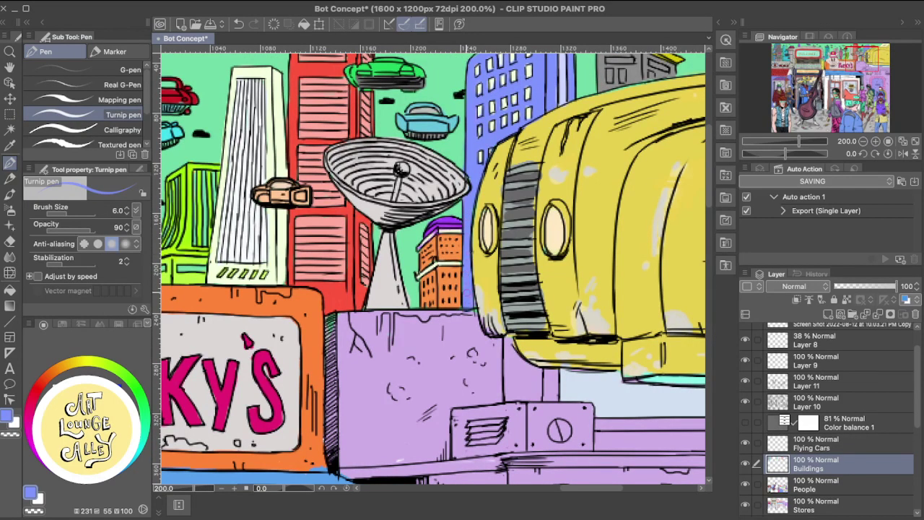
left_click_drag(498, 177, 419, 291)
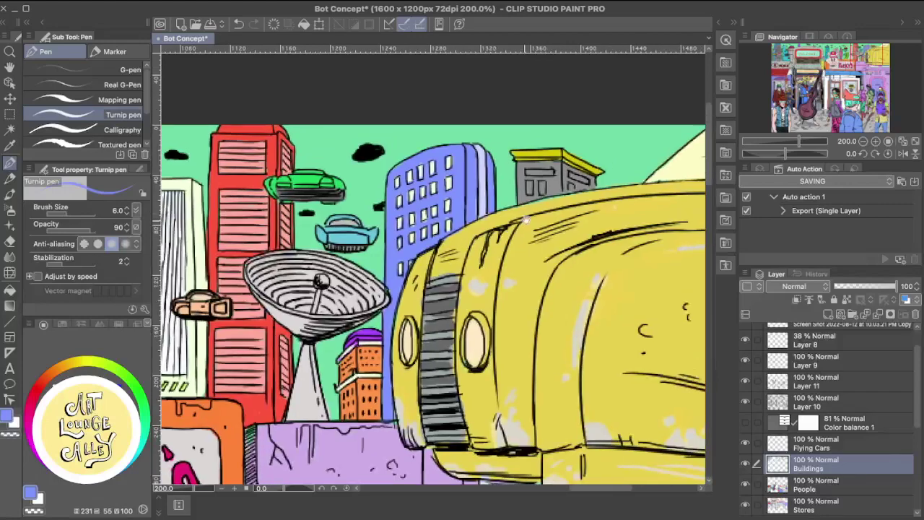
left_click_drag(591, 200, 288, 169)
left_click_drag(407, 191, 653, 148)
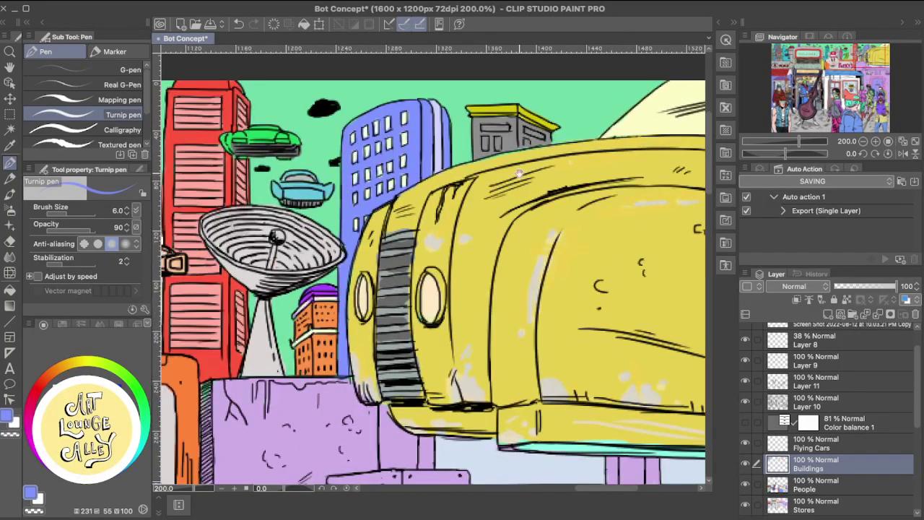
left_click_drag(473, 188, 621, 142)
left_click_drag(419, 237, 429, 122)
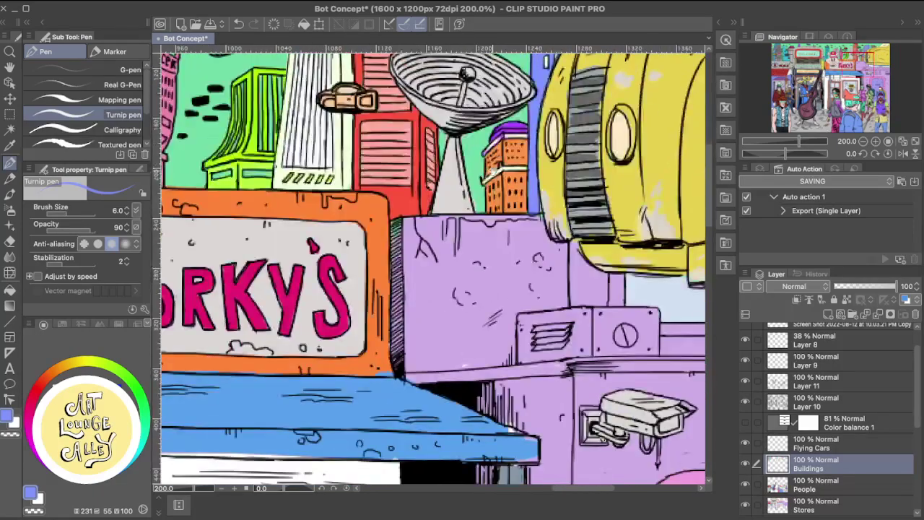
left_click_drag(480, 199, 438, 242)
left_click(380, 401, "alt")
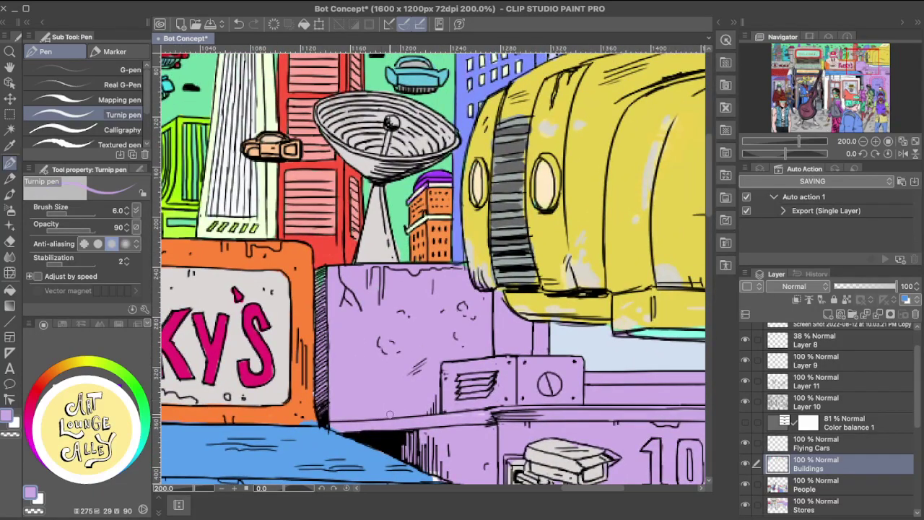
left_click_drag(476, 208, 457, 294)
left_click_drag(355, 377, 469, 254)
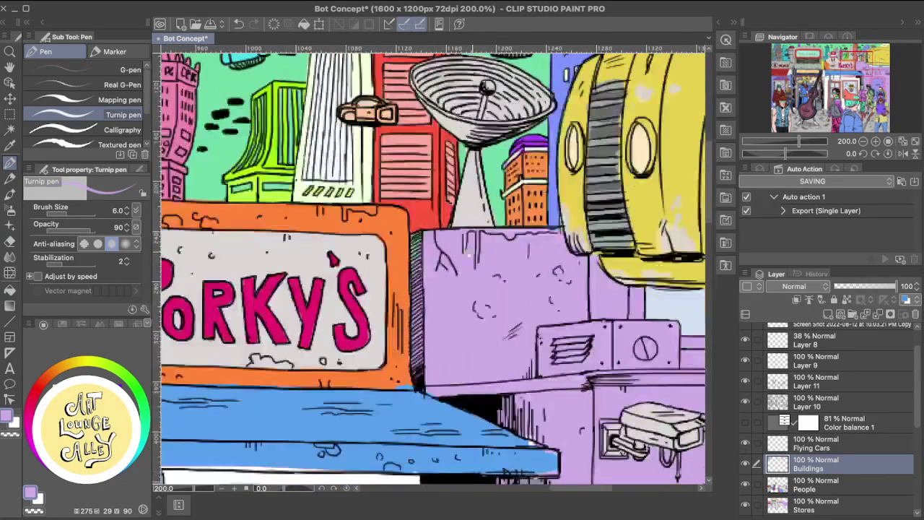
mouse_move(412, 267)
left_mouse_down()
mouse_move(415, 235)
mouse_move(414, 278)
mouse_move(415, 234)
mouse_move(420, 314)
left_mouse_up()
key("super+z")
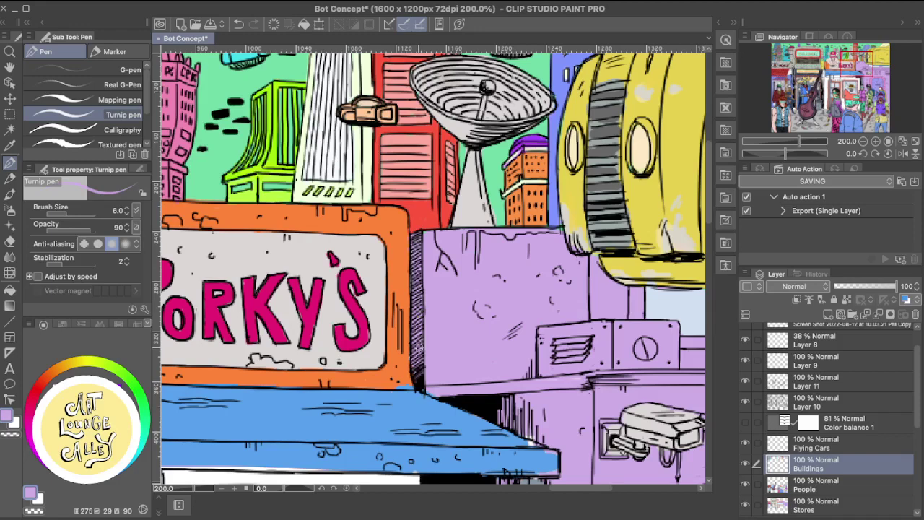
left_click_drag(417, 348, 417, 357)
left_click_drag(421, 280, 458, 284)
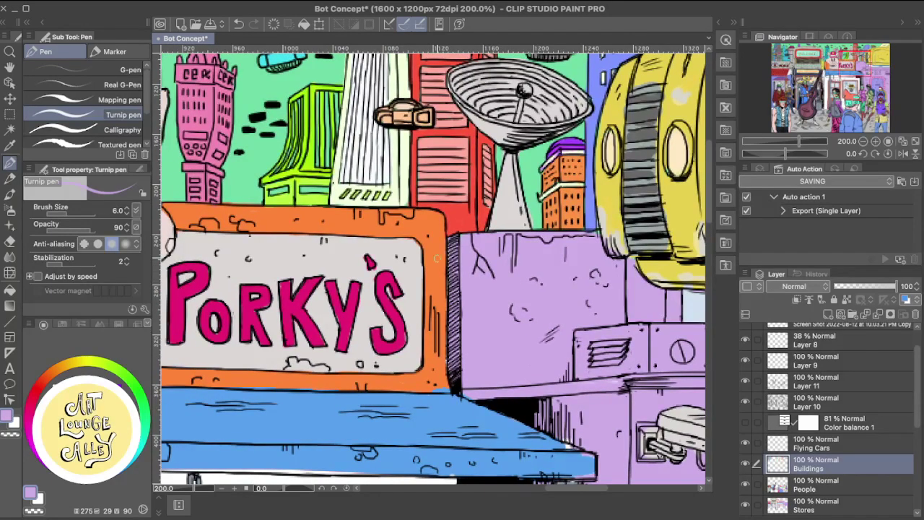
Touch up the frame of the Porky's sign in its sampled orange, undoing a stray stroke along its lower edge.
left_click(438, 256, "alt")
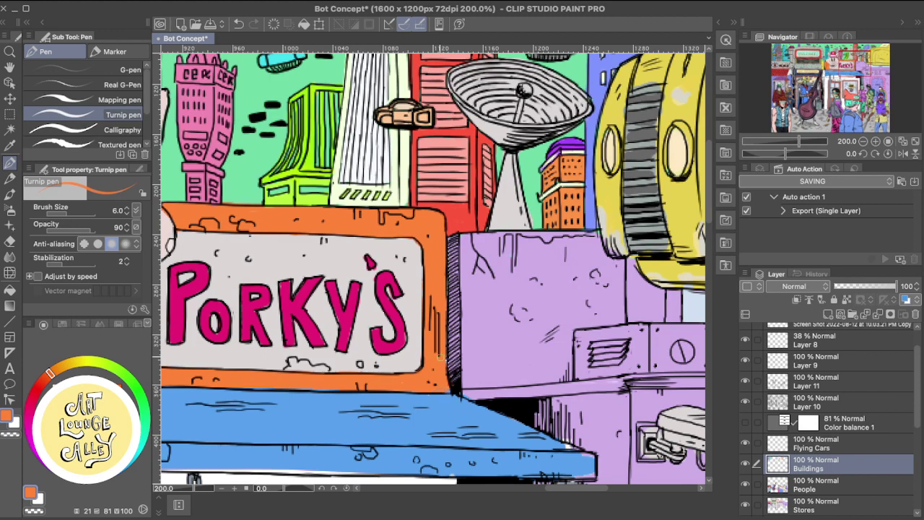
scroll(438, 389, "left", 4)
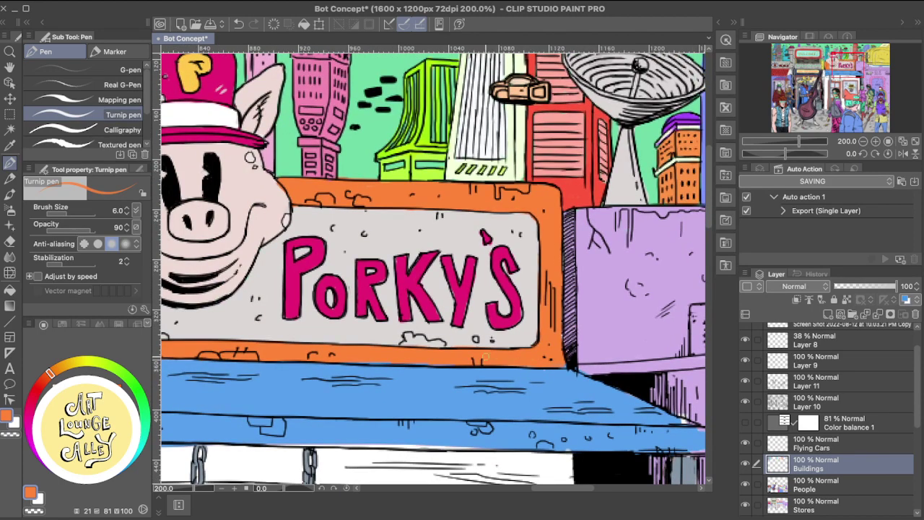
scroll(488, 355, "left", 4)
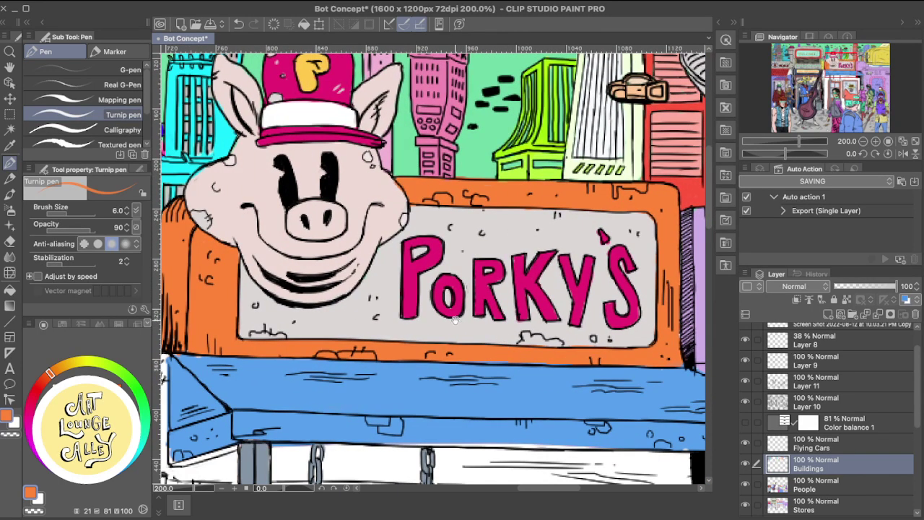
left_click_drag(191, 268, 280, 251)
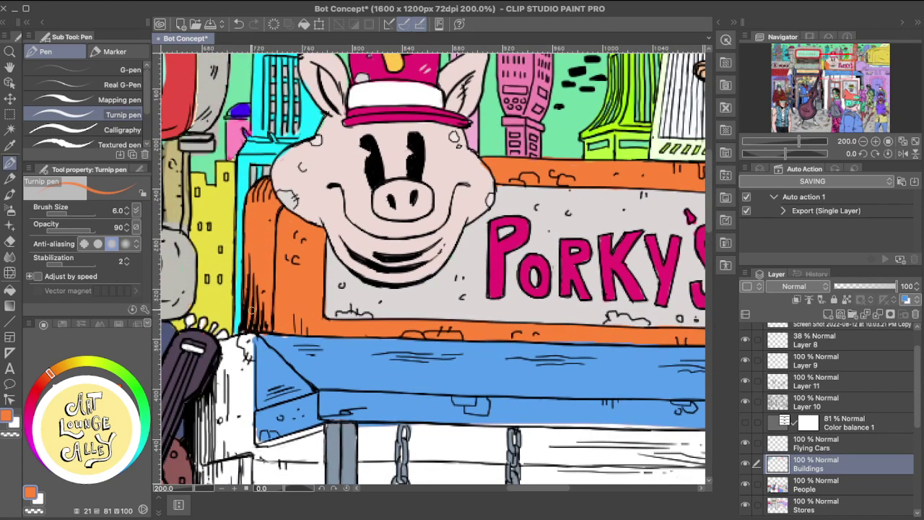
left_click_drag(617, 337, 485, 307)
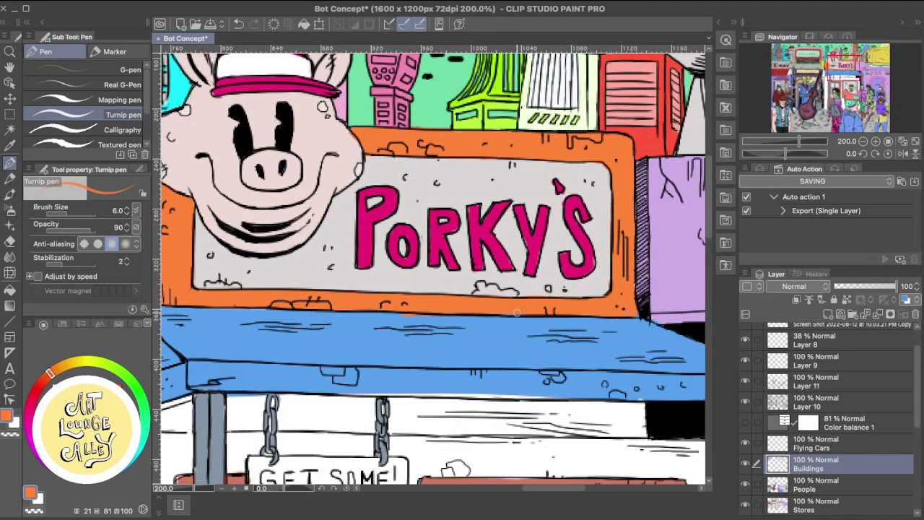
key("super+z")
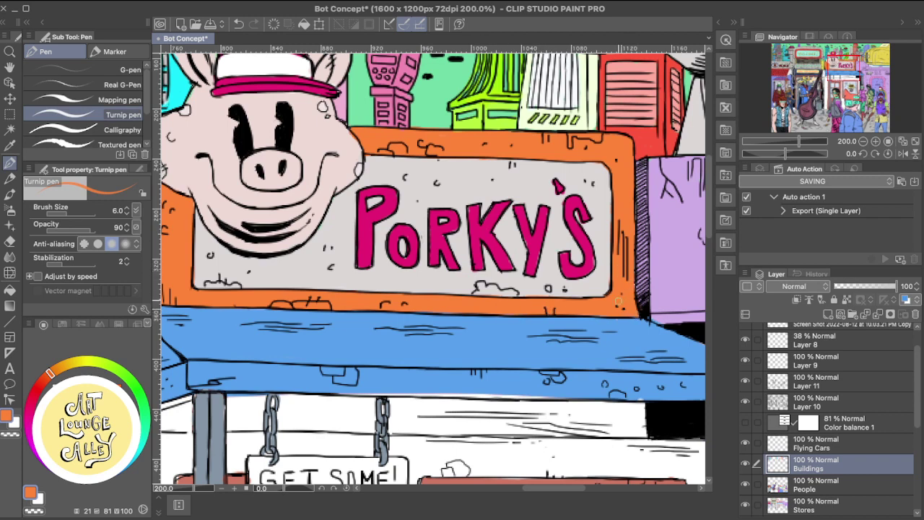
Examine the touched-up buildings between the Porky's sign and the yellow vehicle, close up and at 100% zoom.
scroll(429, 298, "right", 5)
scroll(429, 298, "up", 1)
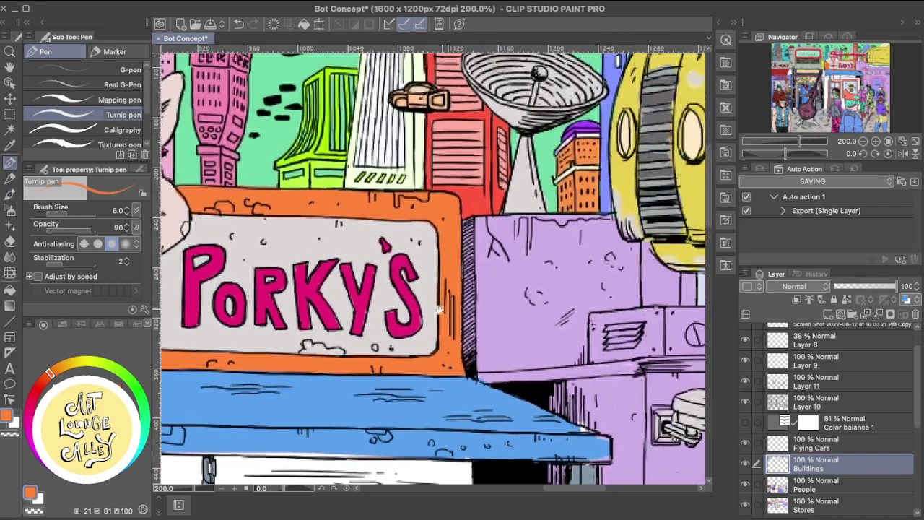
scroll(441, 289, "right", 5)
scroll(440, 289, "up", 2)
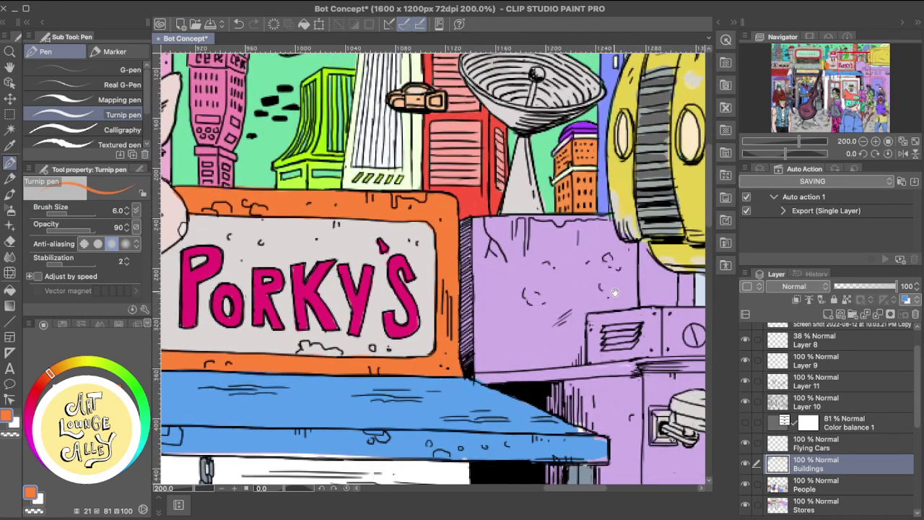
scroll(549, 299, "up", 1)
scroll(549, 299, "right", 1)
scroll(536, 309, "up", 3)
scroll(536, 309, "right", 1)
scroll(509, 289, "right", 3)
scroll(509, 289, "up", 1)
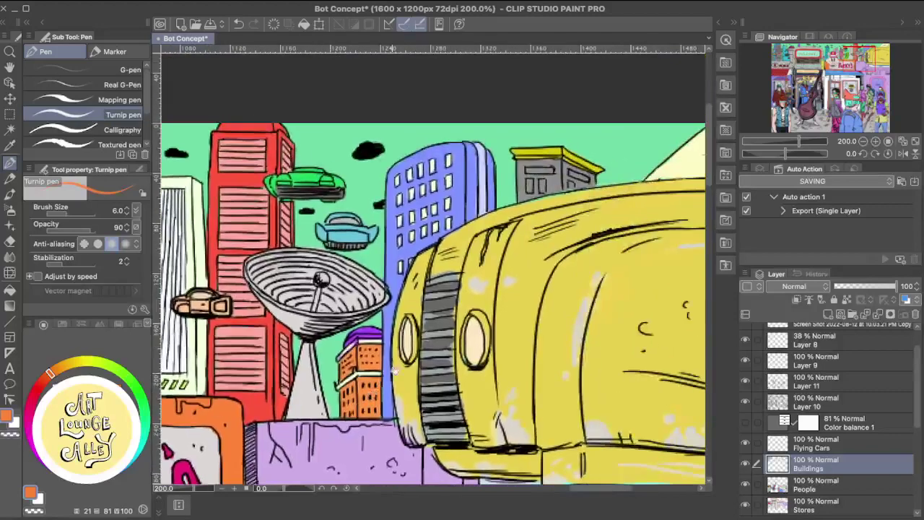
scroll(476, 299, "down", 4)
scroll(476, 300, "left", 3)
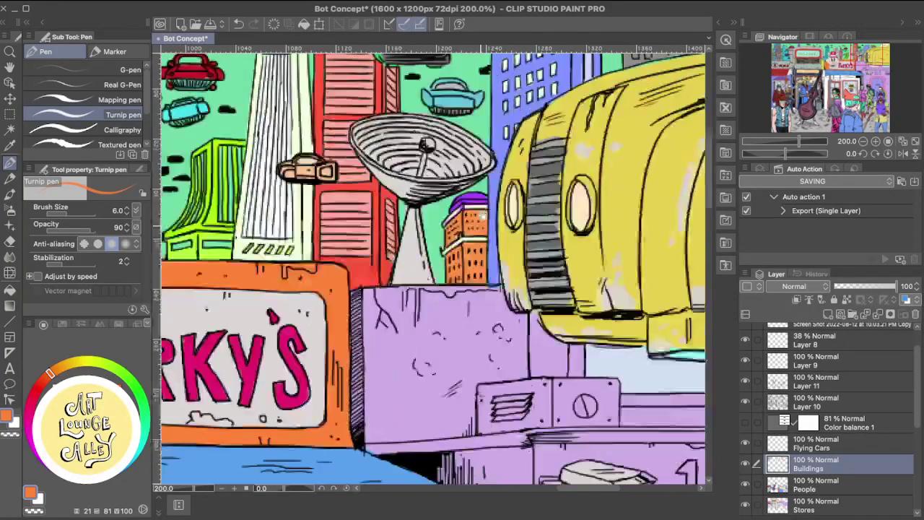
scroll(502, 316, "down", 4)
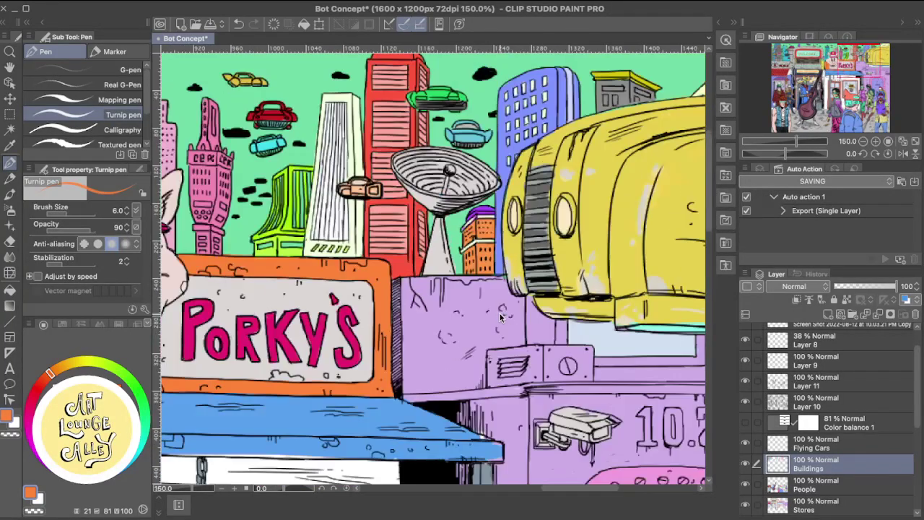
scroll(501, 316, "up", 1)
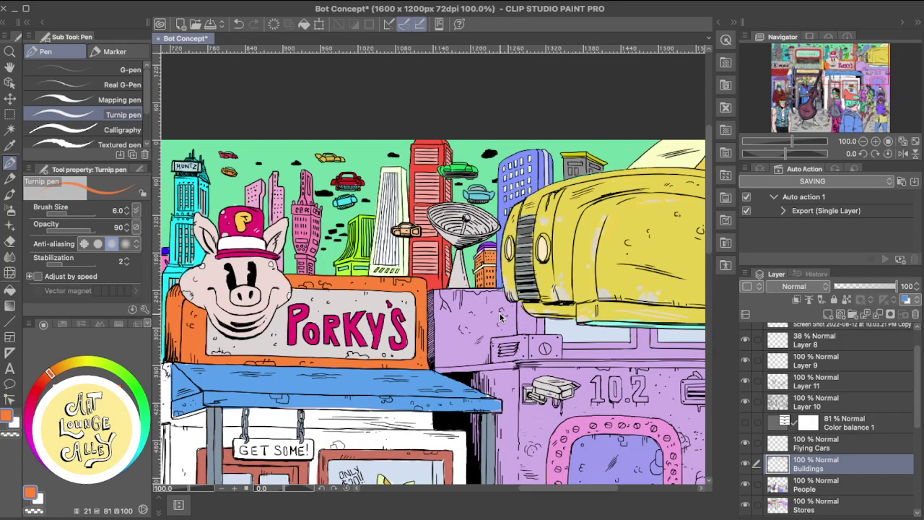
scroll(501, 316, "up", 1)
Touch up the awning below the Porky's sign with the Turnip pen in its sampled blue.
left_click_drag(393, 327, 408, 162)
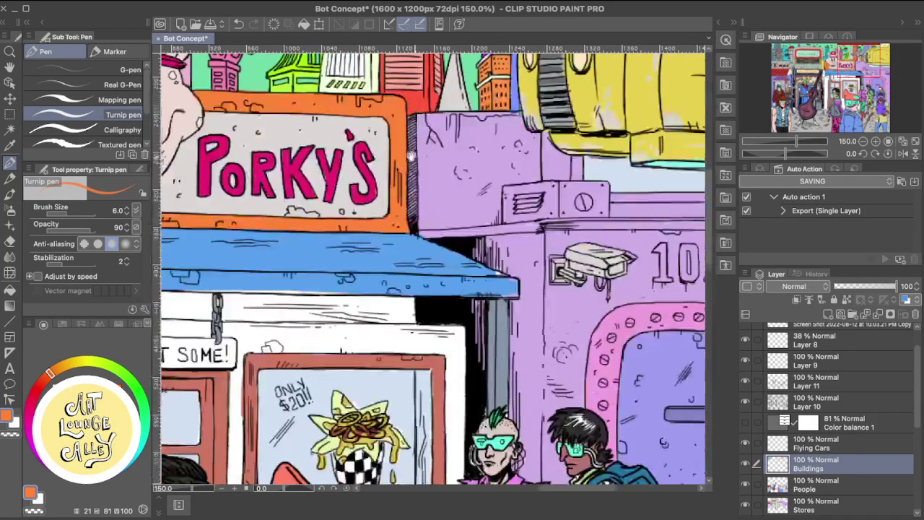
left_click(405, 242, "alt")
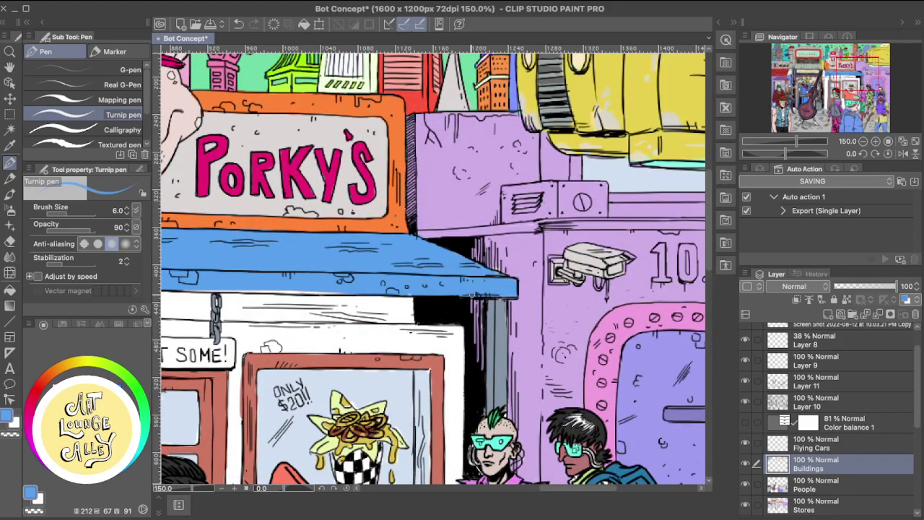
scroll(434, 292, "left", 5)
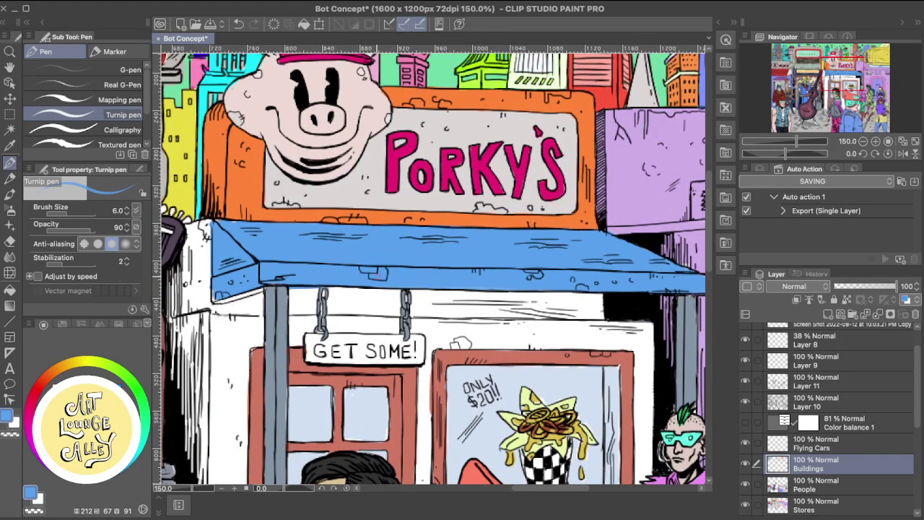
scroll(346, 269, "up", 3)
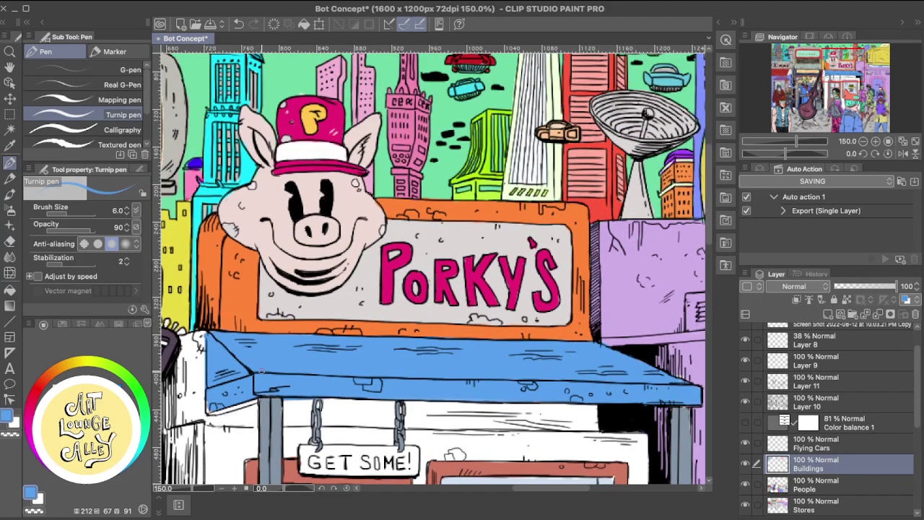
left_click_drag(261, 371, 316, 326)
left_click_drag(265, 366, 264, 367)
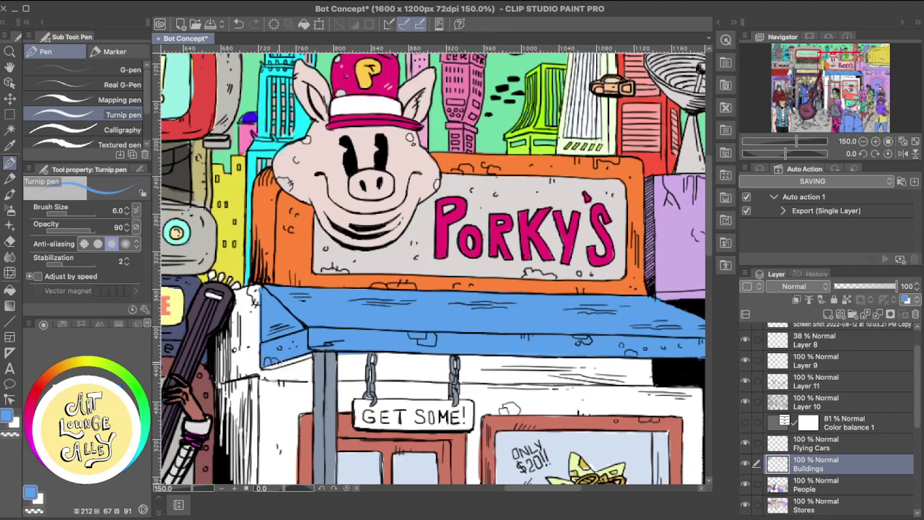
Examine the touched-up Porky's sign and blue awning along with the adjoining lavender building.
scroll(344, 339, "right", 2)
scroll(343, 339, "up", 1)
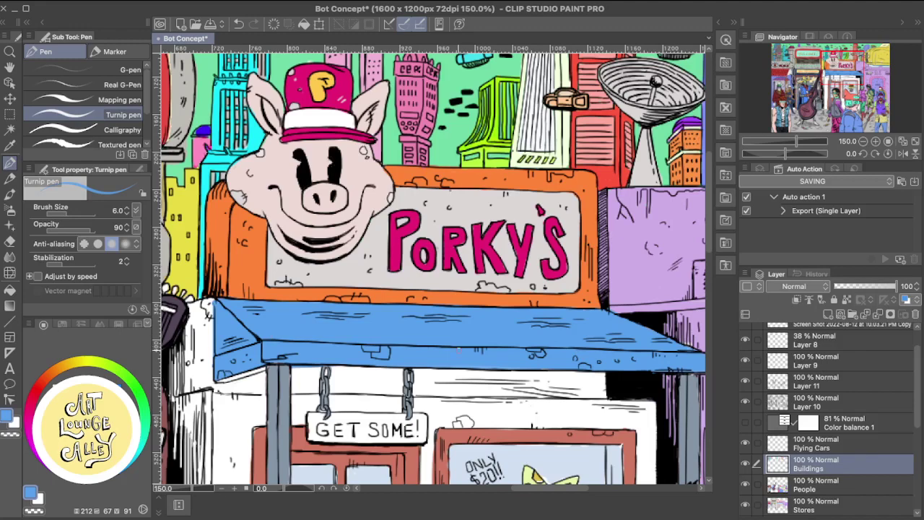
scroll(424, 341, "right", 3)
scroll(423, 341, "up", 2)
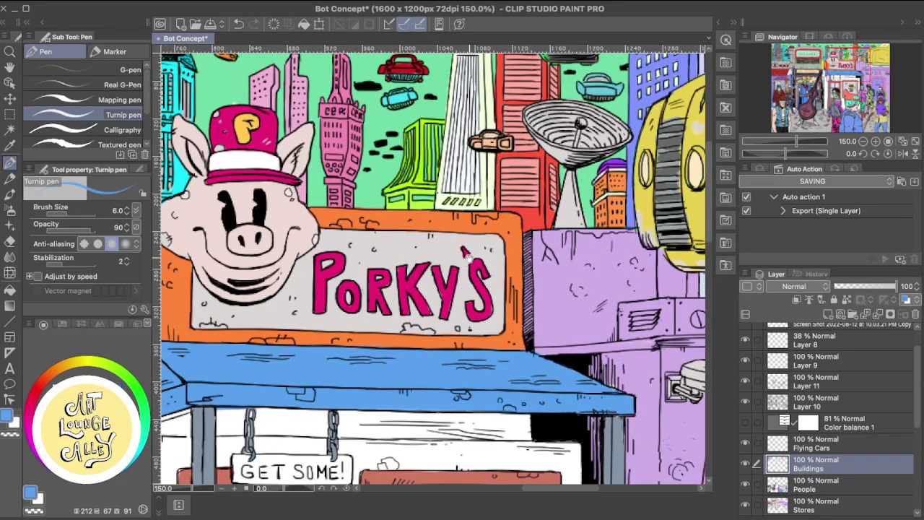
scroll(341, 286, "left", 4)
scroll(341, 286, "down", 1)
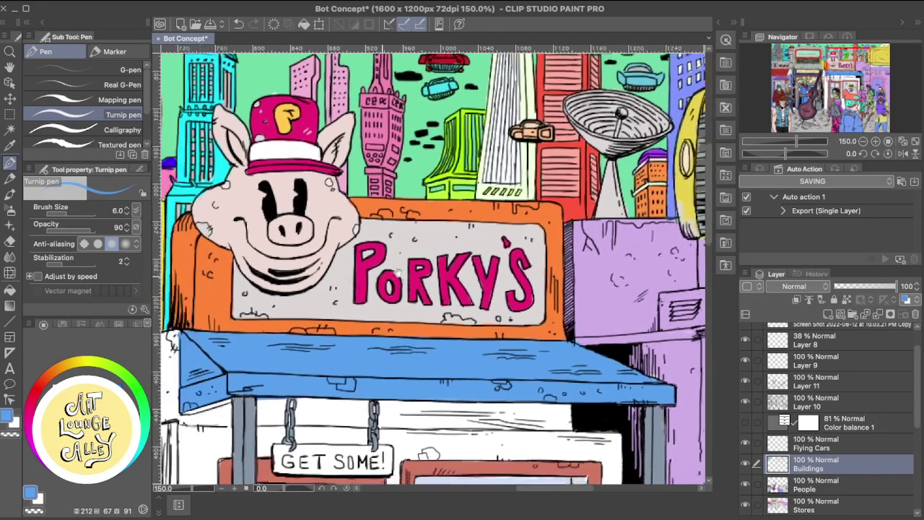
scroll(264, 286, "down", 3)
scroll(265, 285, "left", 3)
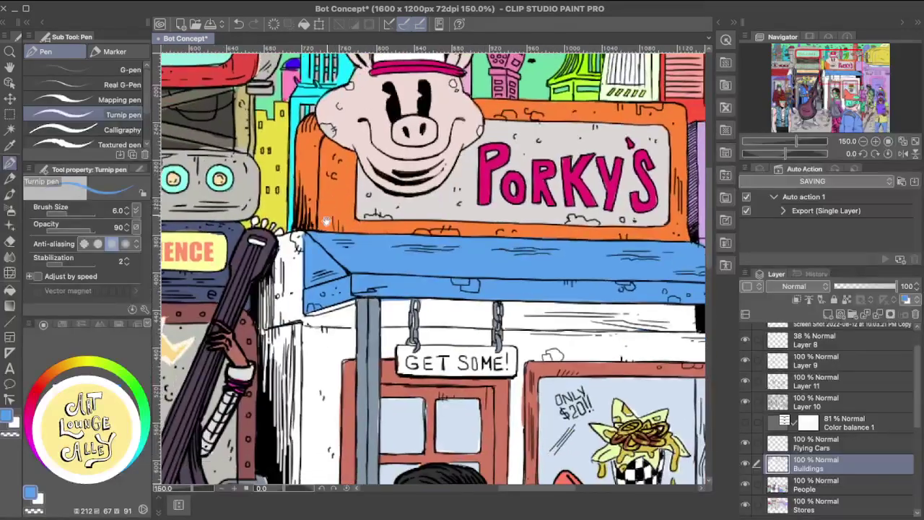
scroll(354, 277, "right", 10)
scroll(354, 277, "down", 2)
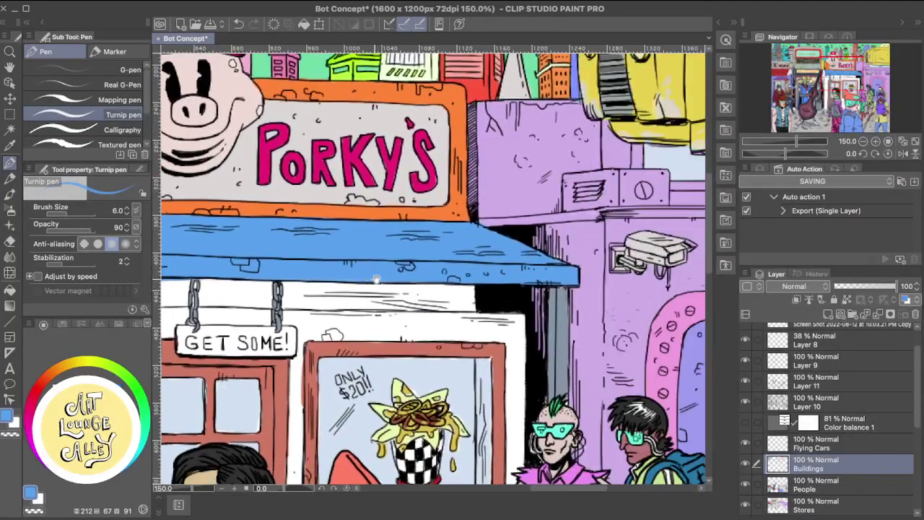
scroll(440, 283, "right", 2)
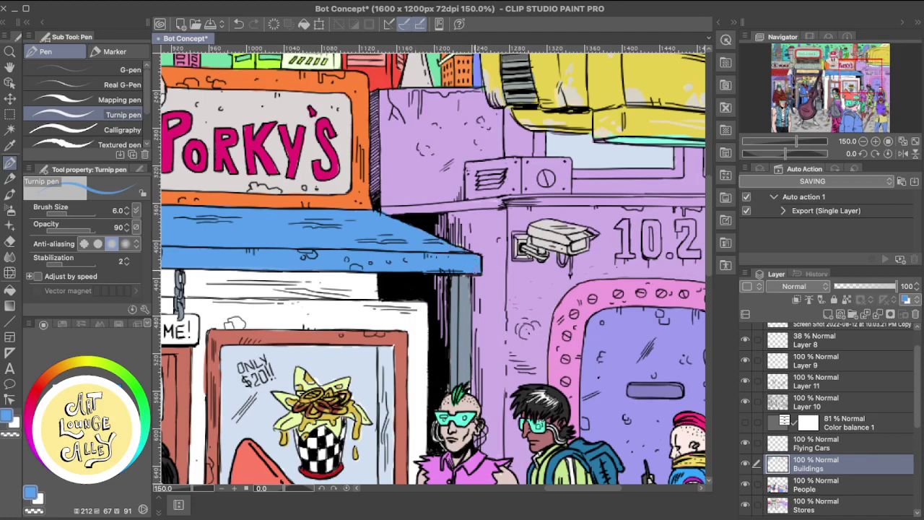
scroll(466, 268, "left", 7)
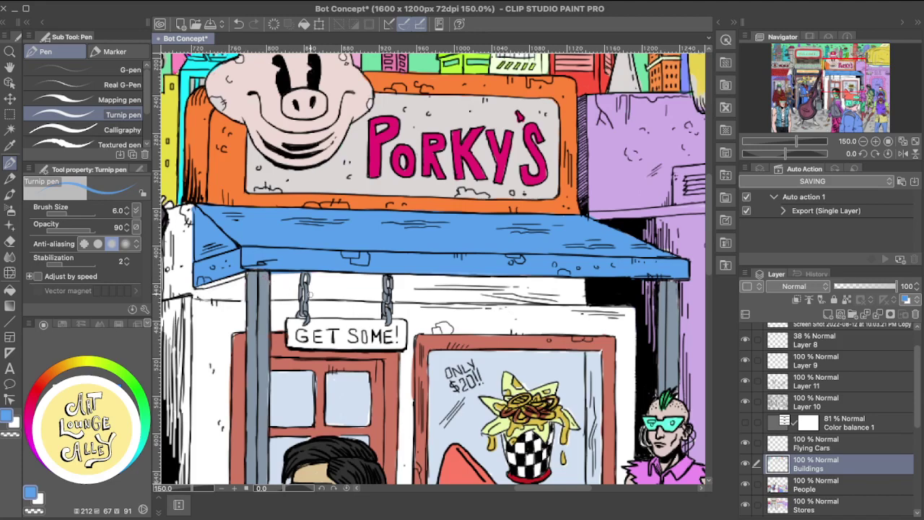
key("e")
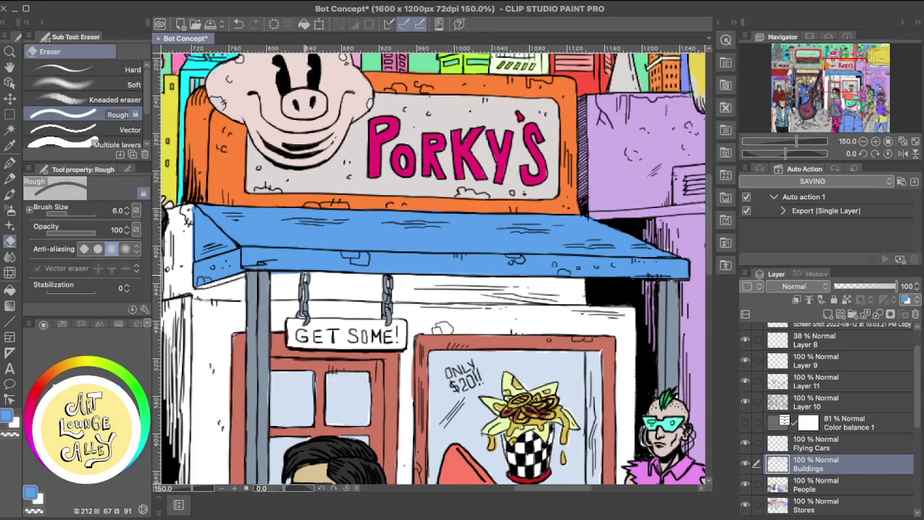
scroll(383, 282, "right", 6)
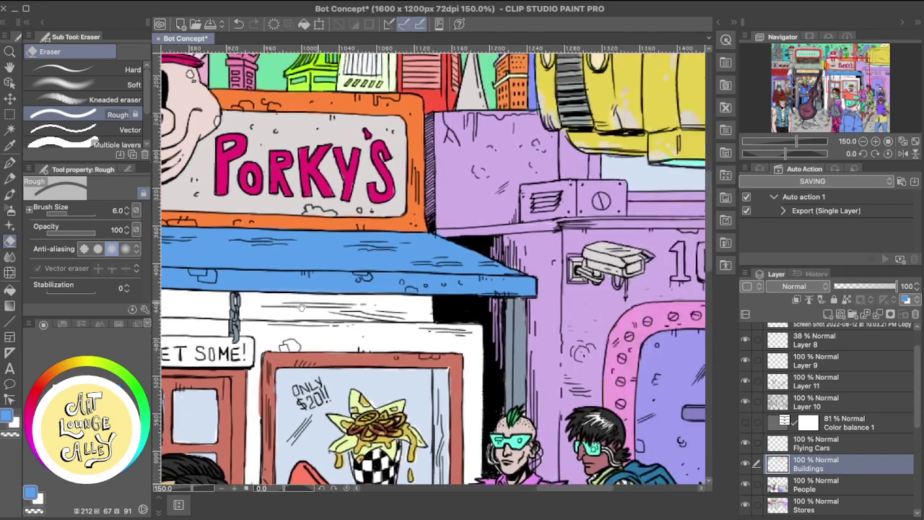
scroll(302, 307, "right", 2)
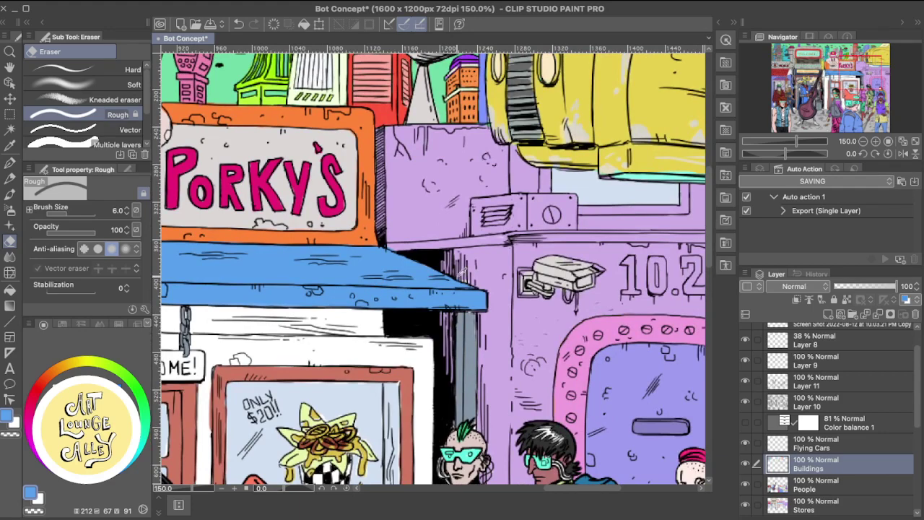
Sample the lavender wall color and examine the lavender building, the Porky's door and window, and the yellow car above them.
left_click(487, 269, "alt")
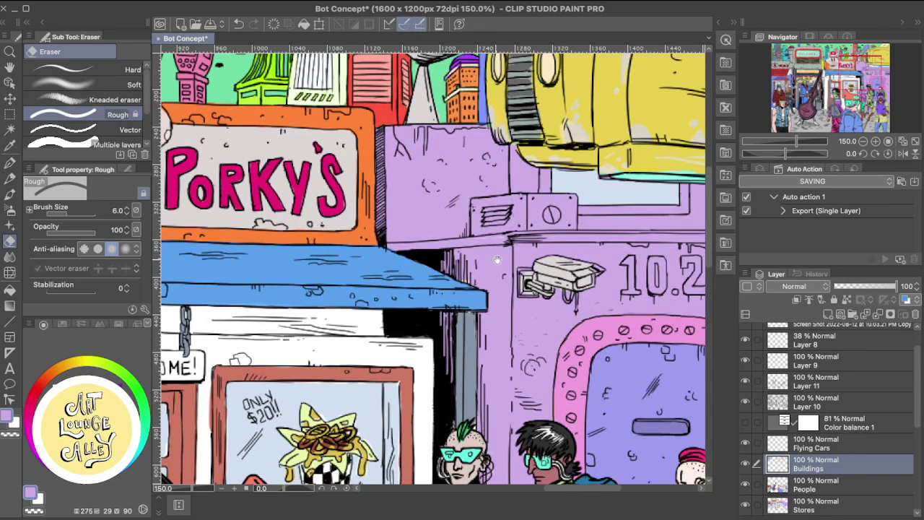
scroll(496, 260, "right", 4)
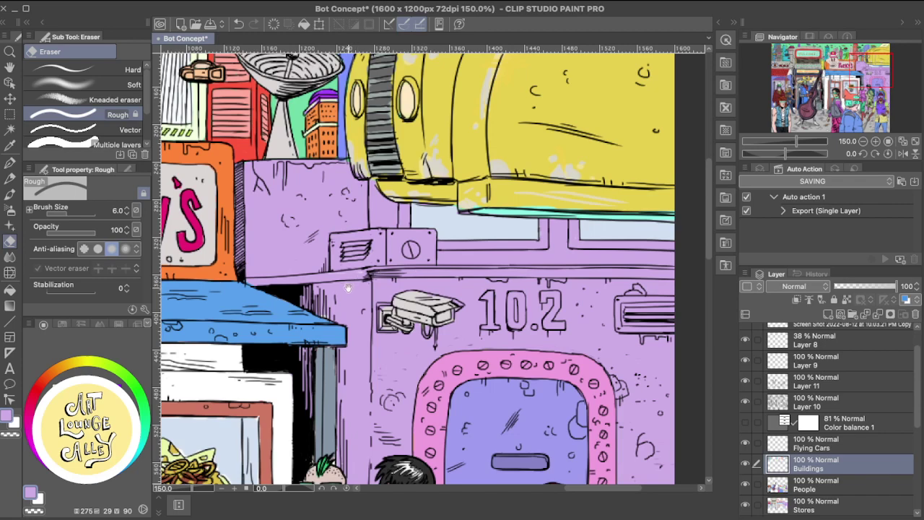
scroll(348, 287, "down", 4)
scroll(368, 252, "left", 2)
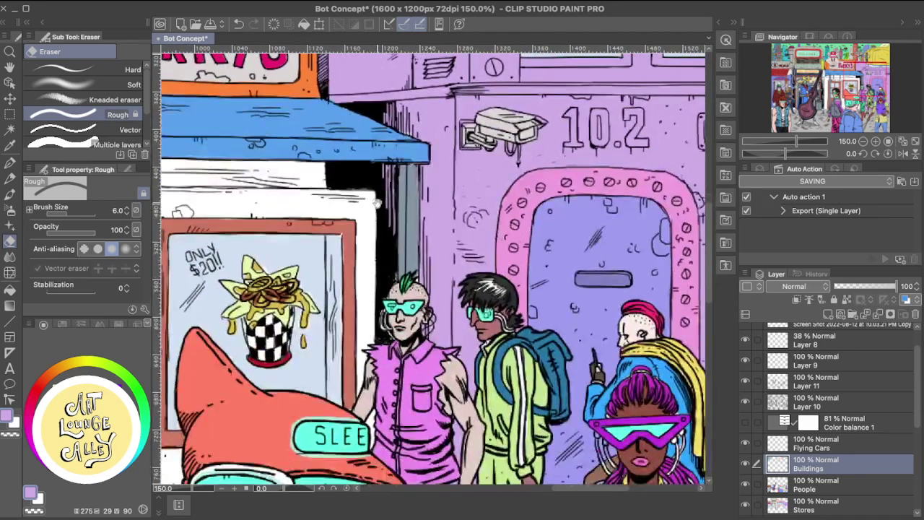
left_click_drag(385, 243, 389, 247)
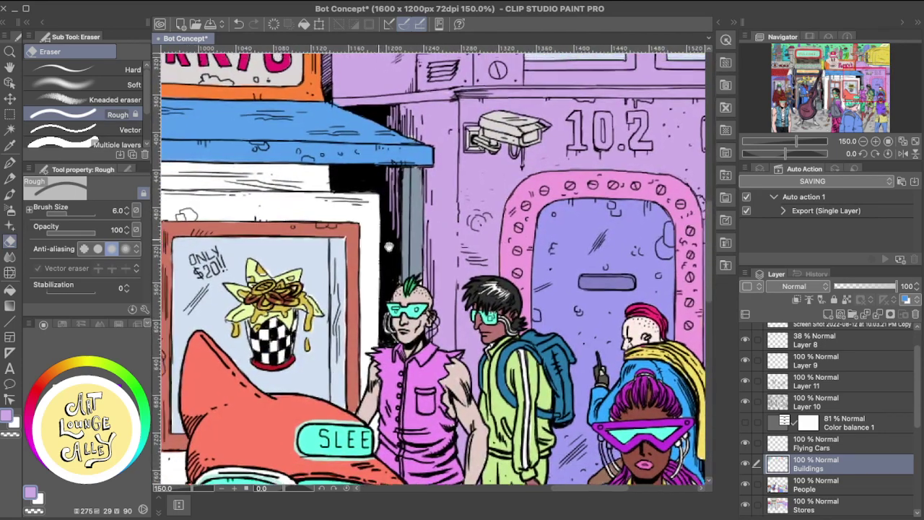
scroll(388, 247, "up", 5)
scroll(388, 247, "left", 10)
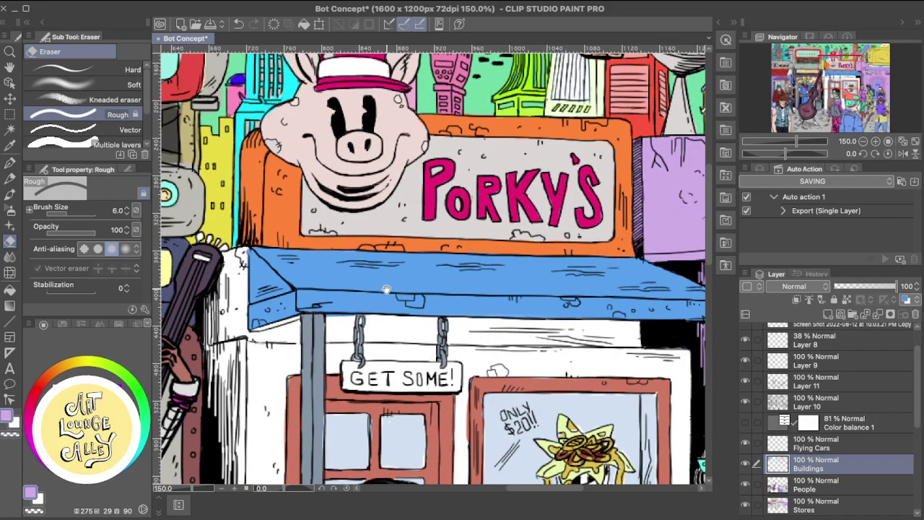
left_click_drag(383, 287, 339, 246)
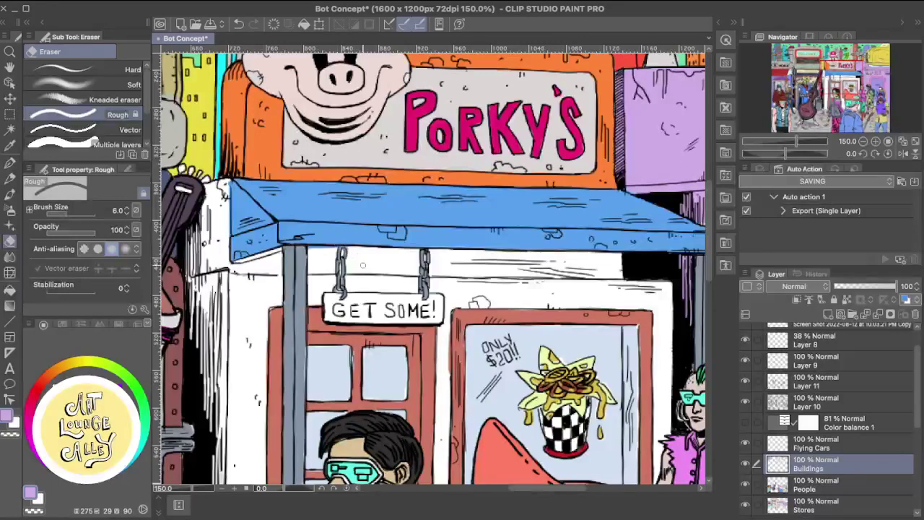
left_click_drag(369, 279, 324, 236)
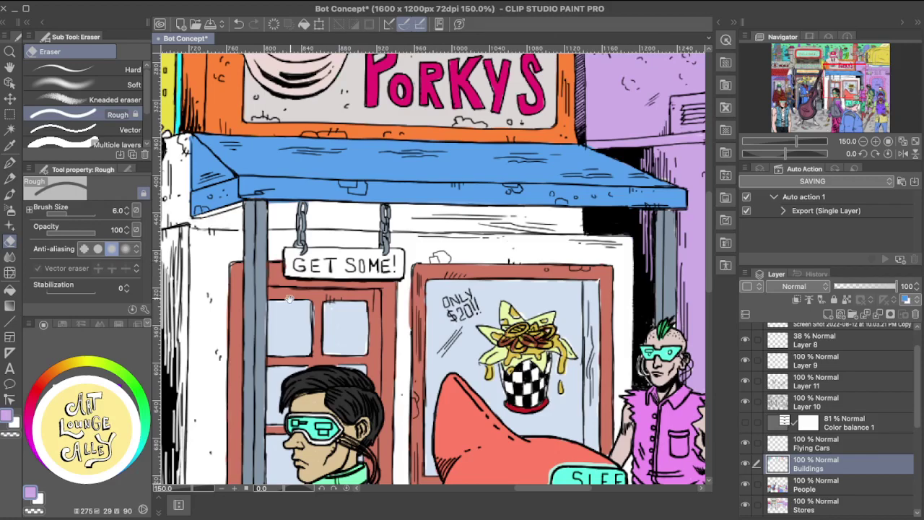
left_click_drag(289, 300, 281, 426)
left_click_drag(304, 231, 266, 409)
left_click_drag(330, 322, 212, 292)
left_click_drag(333, 304, 186, 240)
left_click_drag(520, 186, 419, 252)
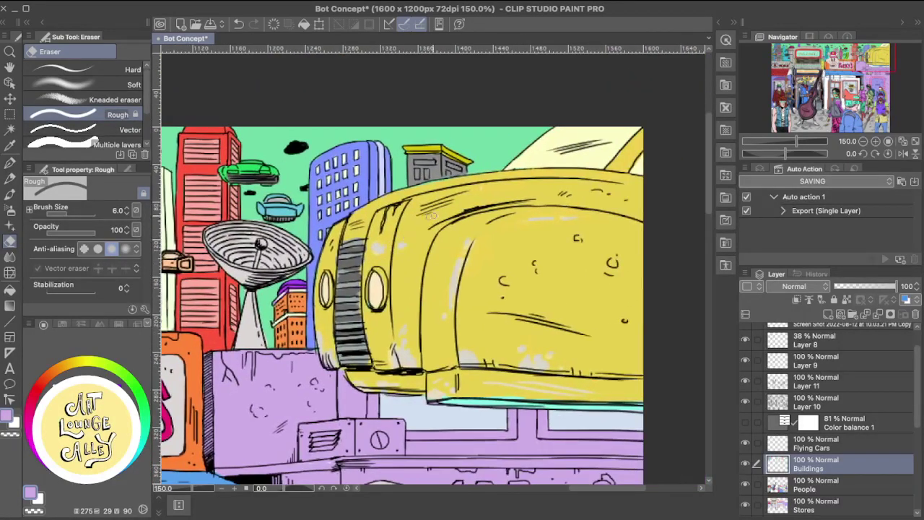
Select the Yellow Car layer, toggle its visibility to check its contents, and sample the car's yellow for the Turnip pen.
left_click_drag(916, 393, 913, 468)
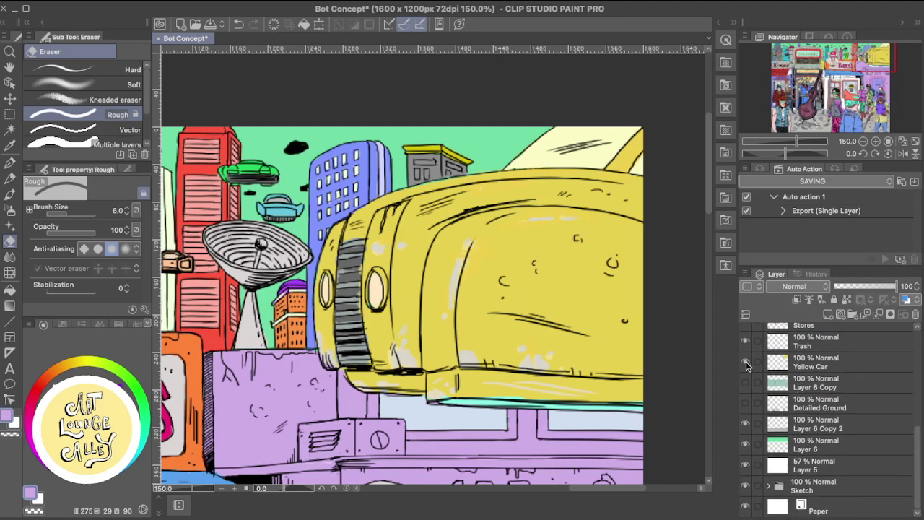
left_click(779, 365)
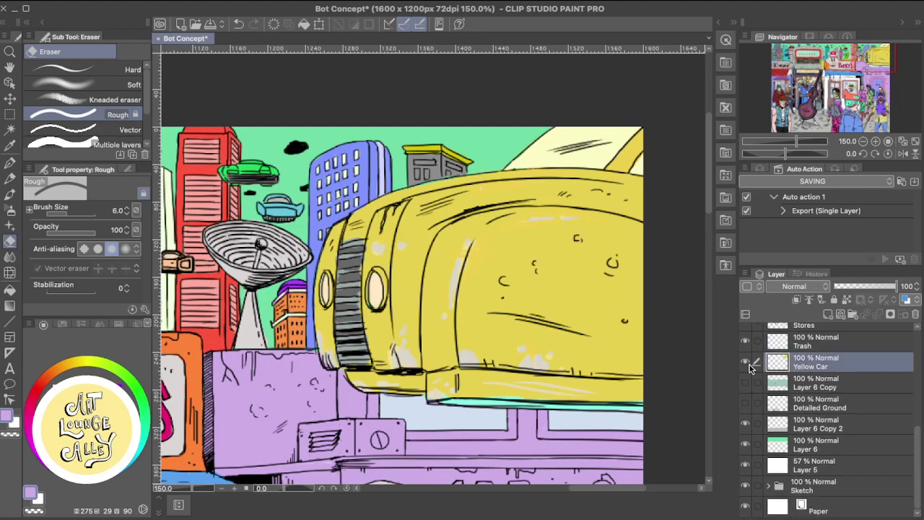
left_click(747, 362)
left_click(746, 363)
left_click(510, 236, "alt")
key("p")
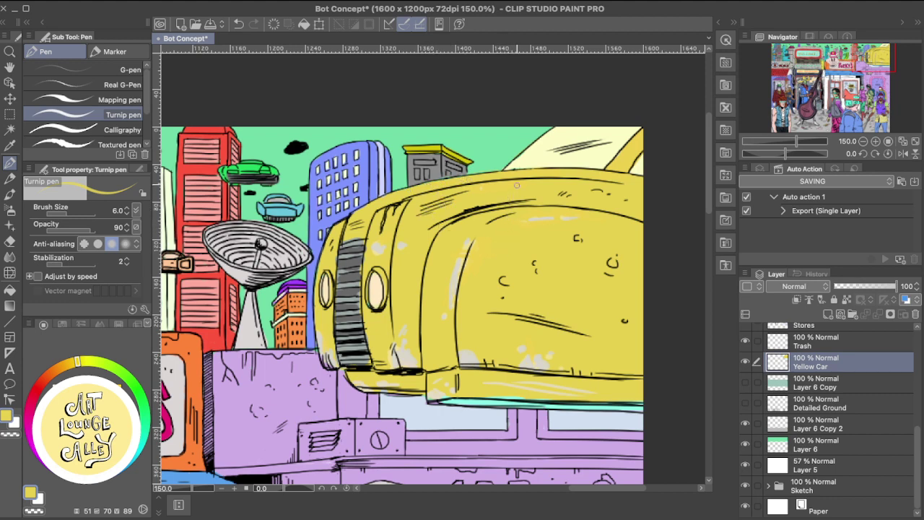
Examine the yellow car's bodywork, the satellite dish and the skyline towers above the Porky's sign.
left_click_drag(475, 208, 603, 256)
left_click_drag(529, 275, 431, 201)
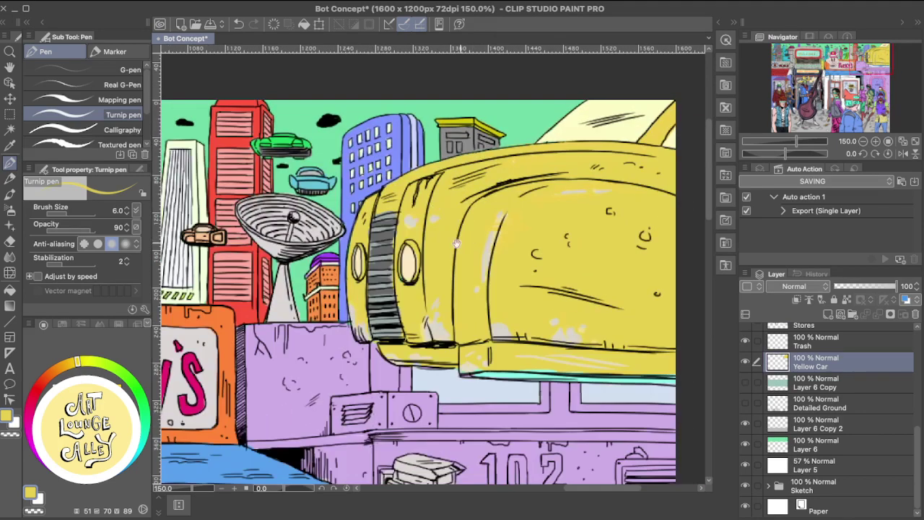
left_click_drag(419, 258, 491, 252)
left_click_drag(408, 249, 487, 237)
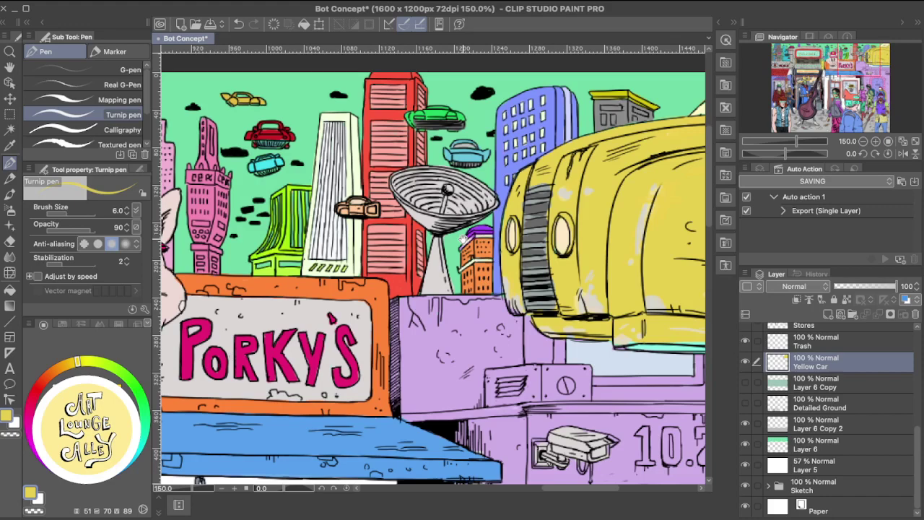
left_click_drag(469, 223, 527, 267)
left_click_drag(430, 262, 352, 223)
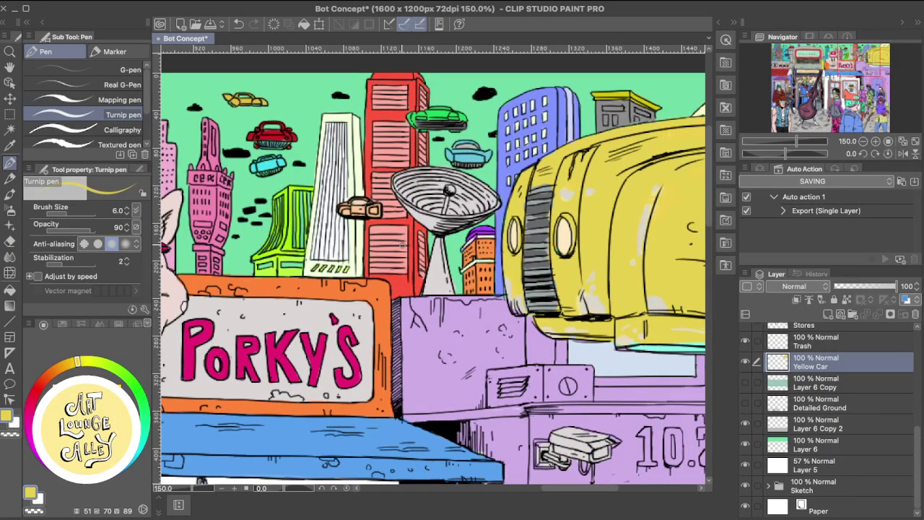
left_click_drag(445, 276, 404, 242)
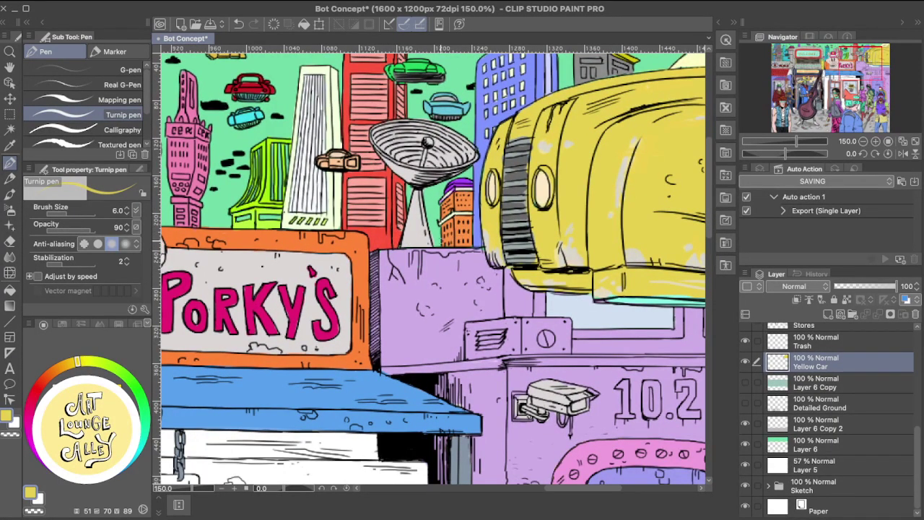
left_click_drag(464, 229, 385, 276)
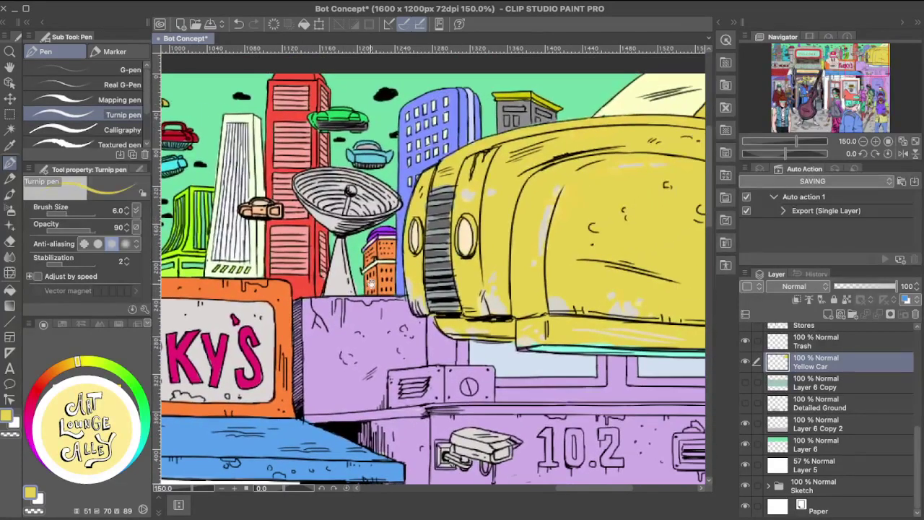
Sample the blue of the tower behind the yellow car for the Turnip pen and select the Buildings layer.
left_click(443, 92, "alt")
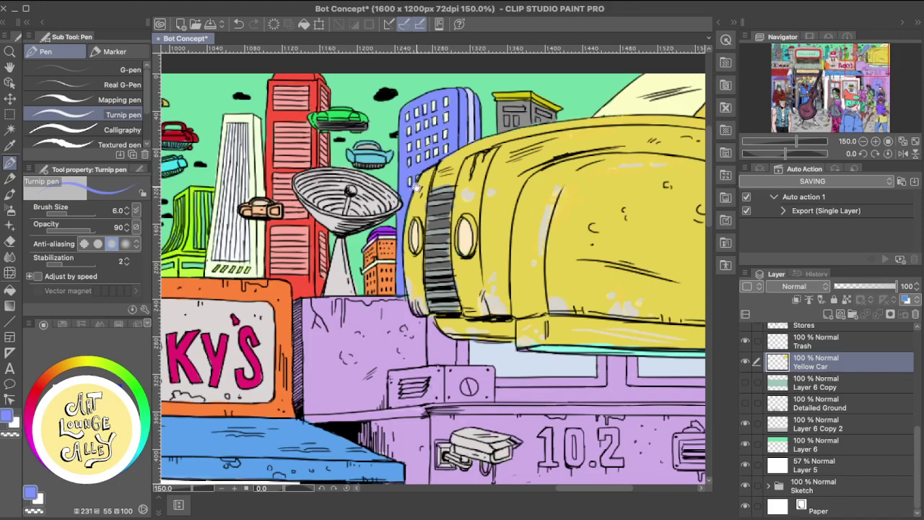
left_click_drag(414, 186, 401, 237)
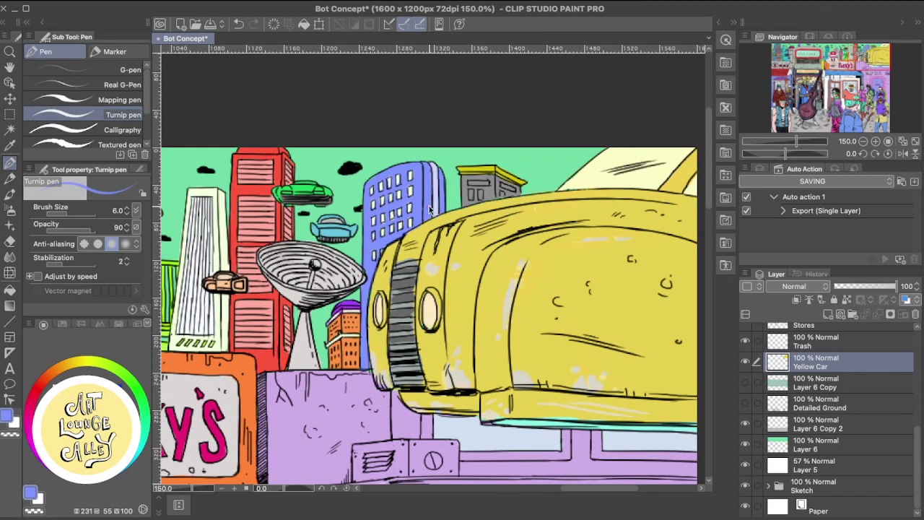
scroll(428, 206, "up", 5)
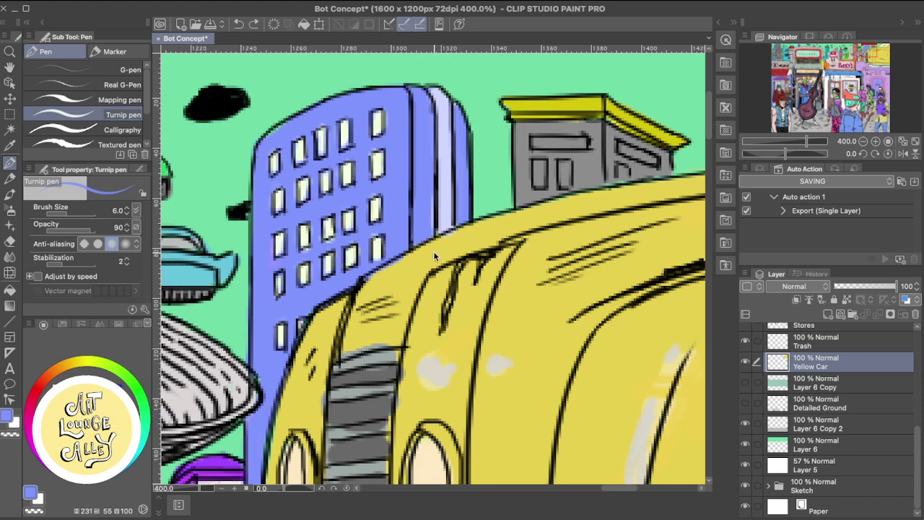
scroll(914, 365, "up", 10)
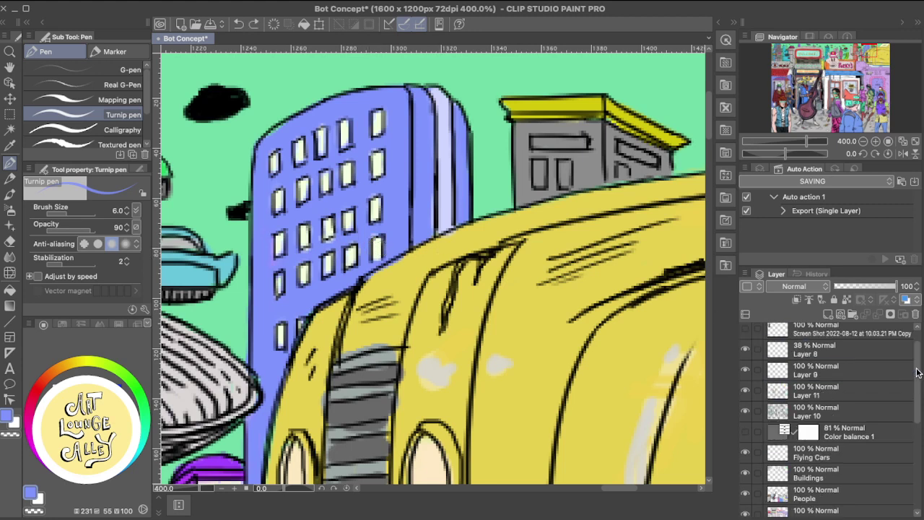
scroll(823, 418, "down", 4)
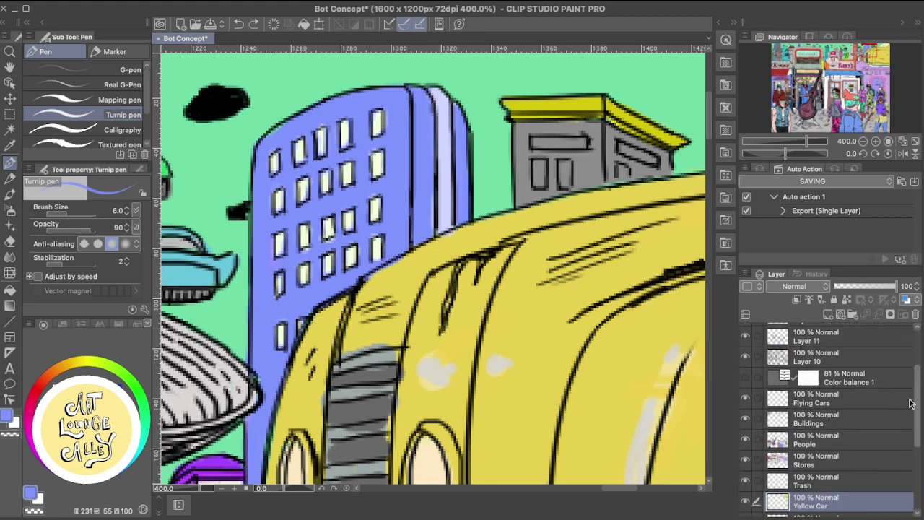
left_click(794, 458)
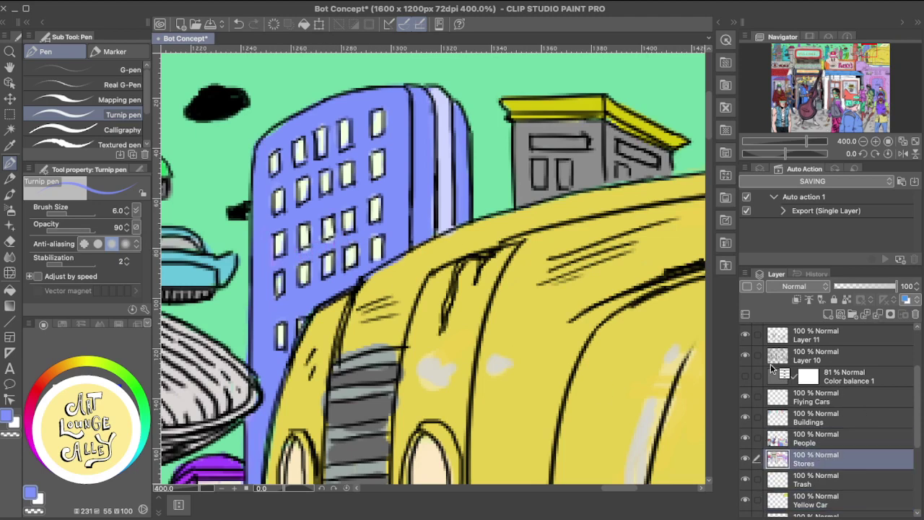
left_click(804, 442)
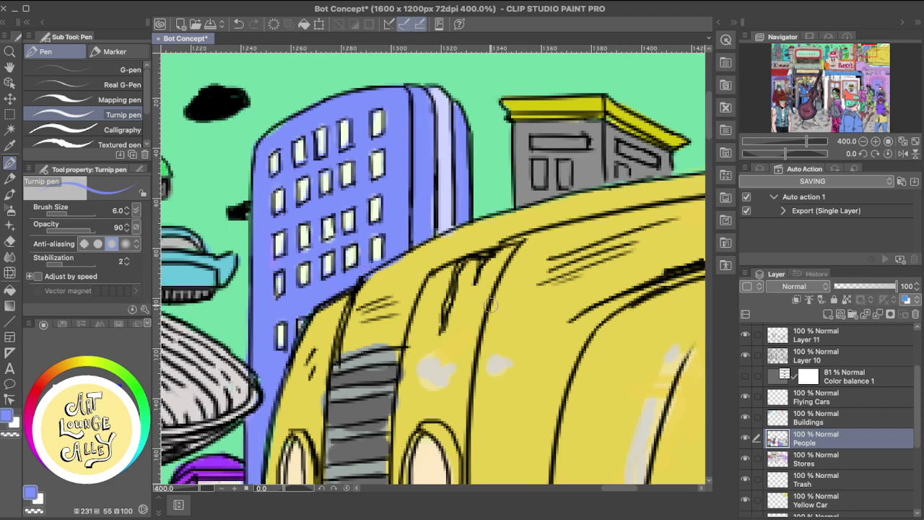
left_click(825, 419)
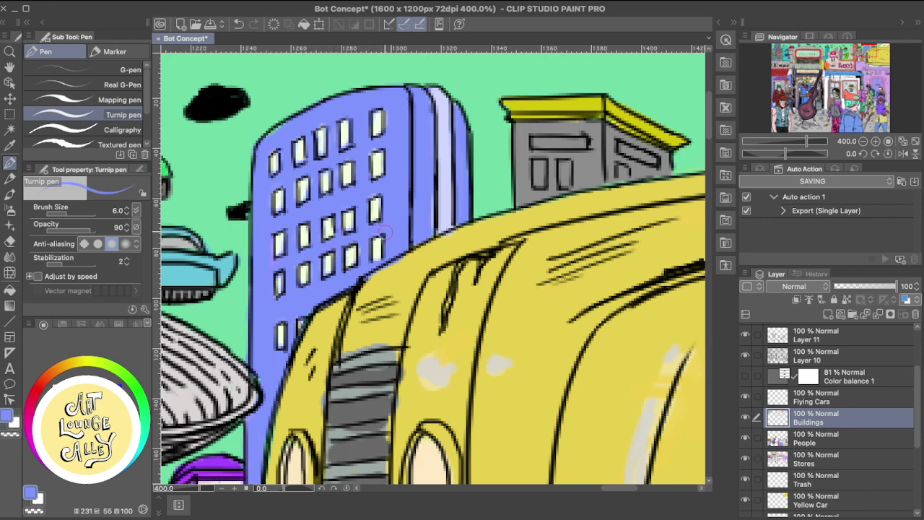
Examine the blue tower's windows and edges behind the yellow car, along with the surrounding skyline and storefronts.
left_click_drag(393, 181, 461, 160)
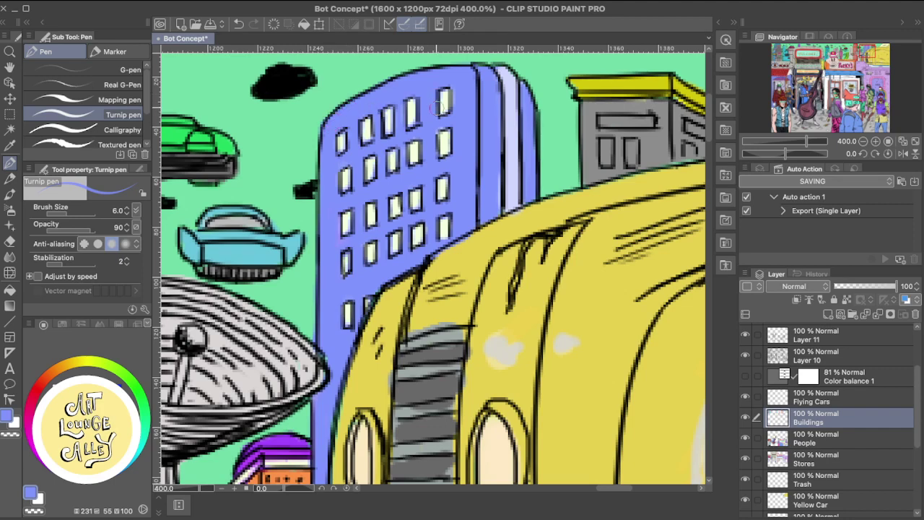
scroll(383, 251, "down", 3)
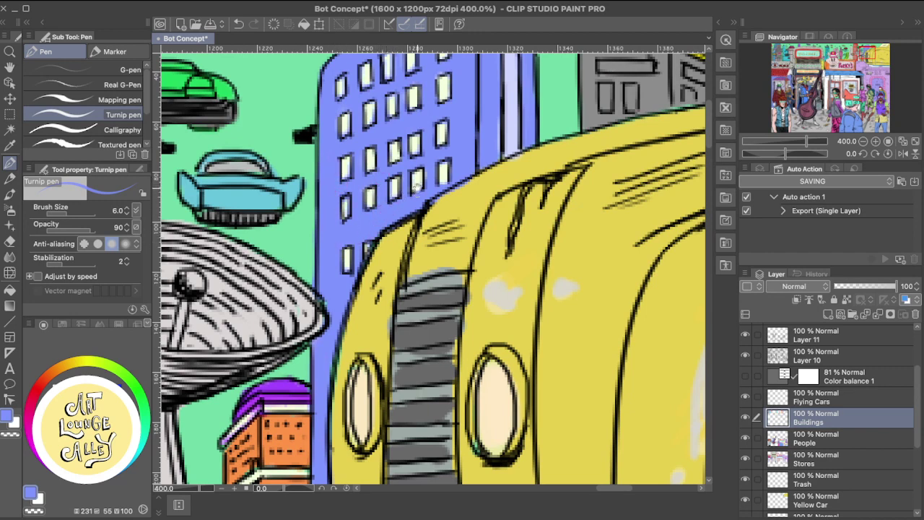
scroll(436, 165, "up", 3)
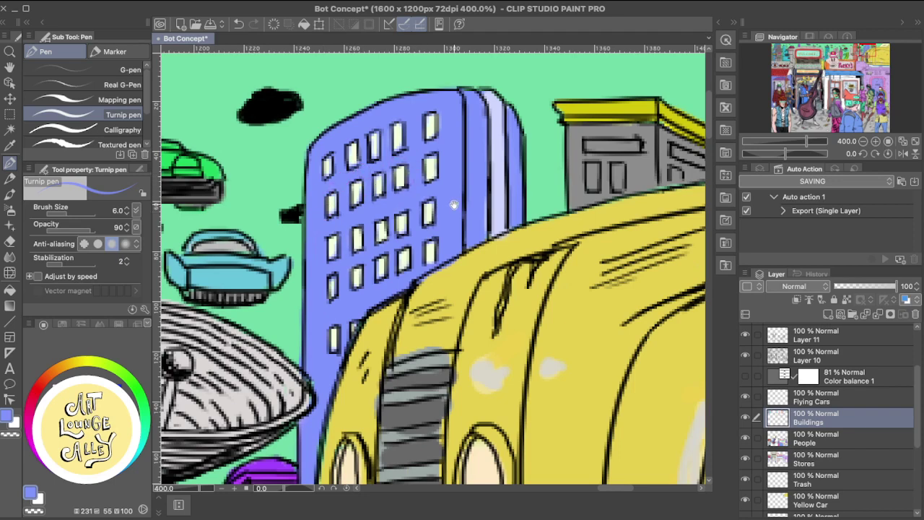
mouse_move(452, 189)
left_mouse_down()
mouse_move(430, 130)
mouse_move(444, 170)
mouse_move(403, 218)
left_mouse_up()
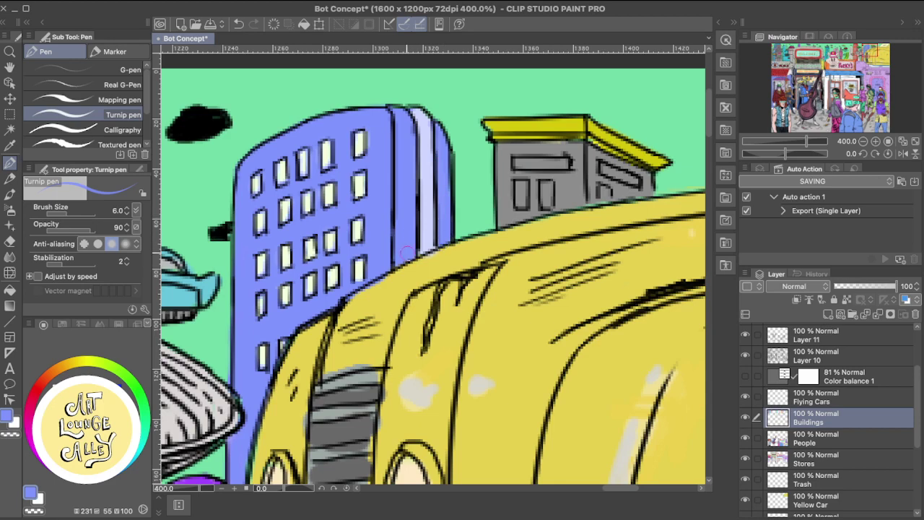
left_click_drag(376, 295, 407, 197)
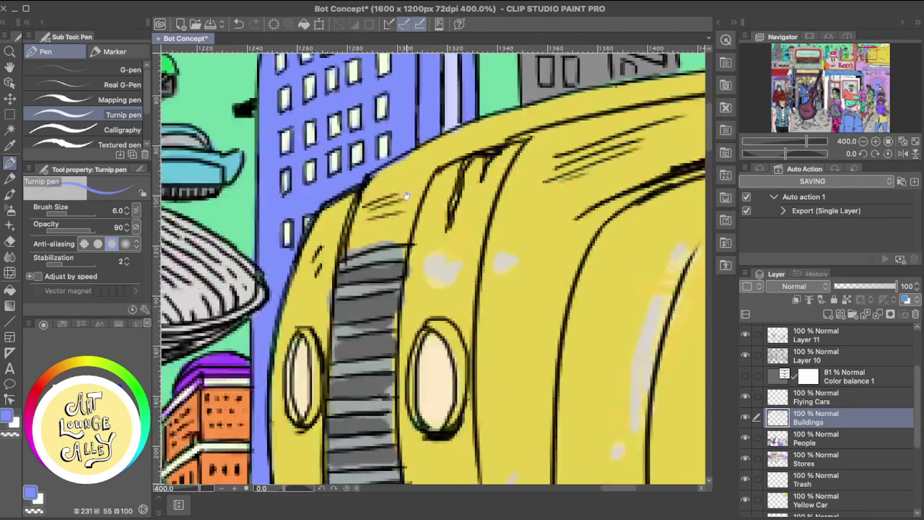
scroll(398, 221, "down", 4)
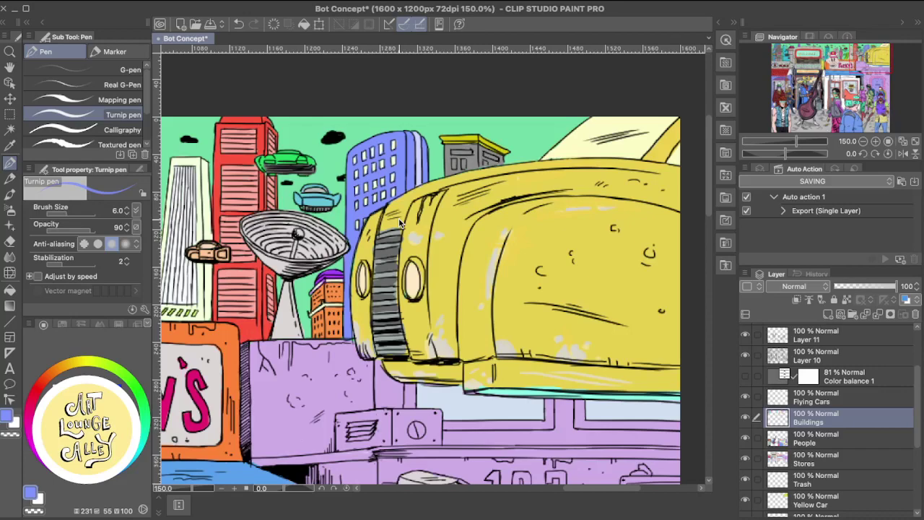
scroll(399, 219, "down", 1)
scroll(398, 218, "down", 1)
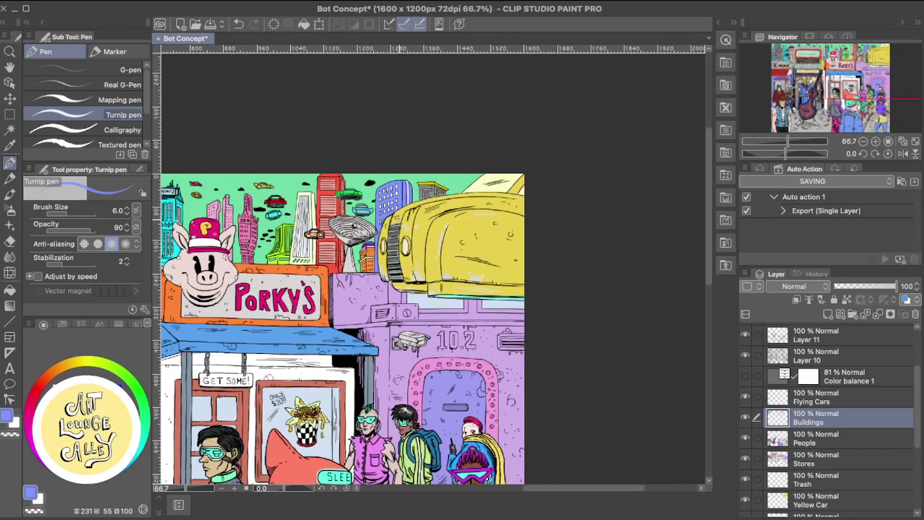
left_click_drag(399, 220, 471, 126)
left_click_drag(505, 269, 593, 253)
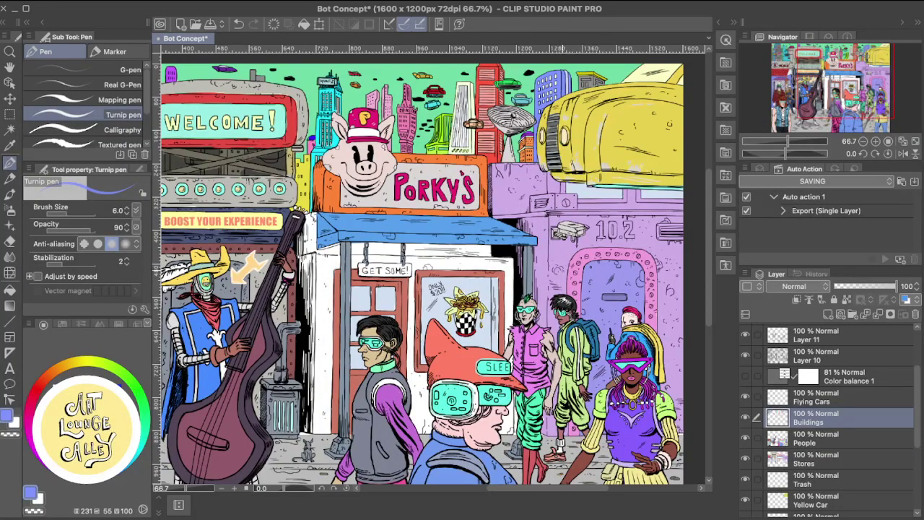
Sample the lavender wall color between the pedestrians beside Porky's and select the Stores layer.
scroll(524, 327, "up", 3)
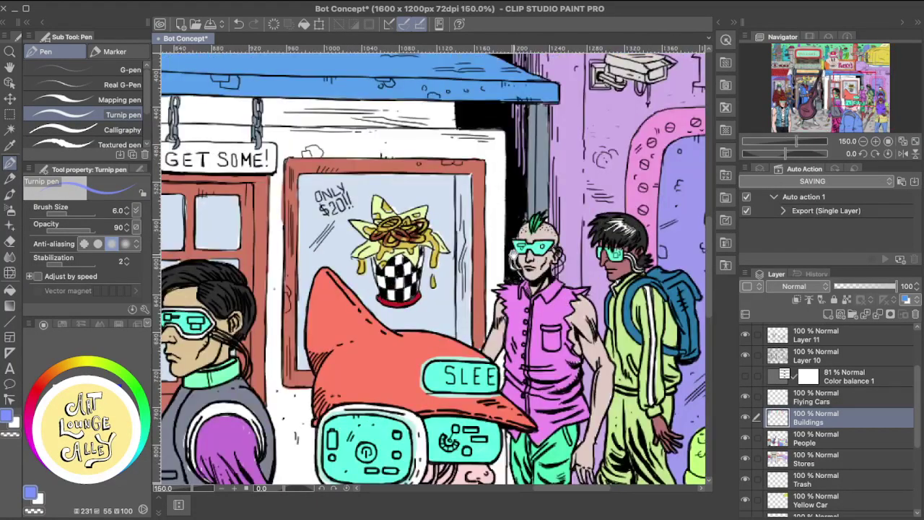
left_click_drag(524, 338, 420, 150)
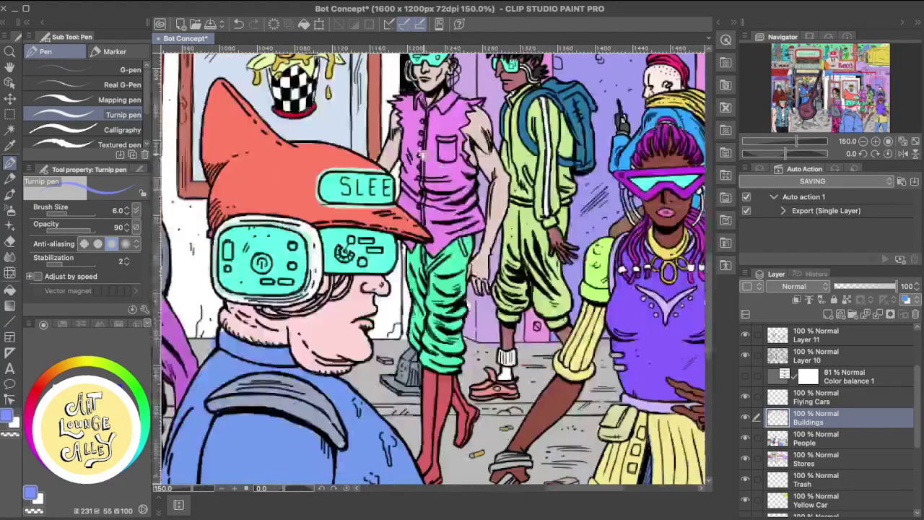
left_click(473, 296, "alt")
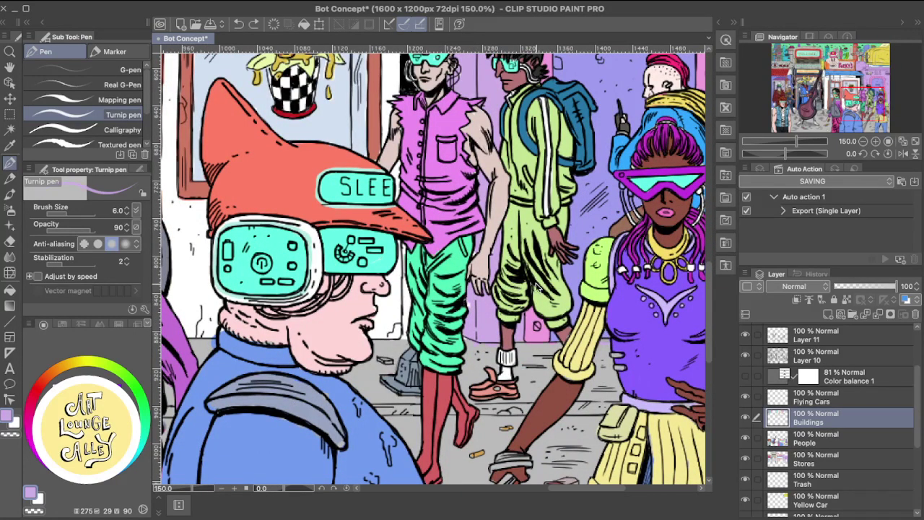
left_click(800, 442)
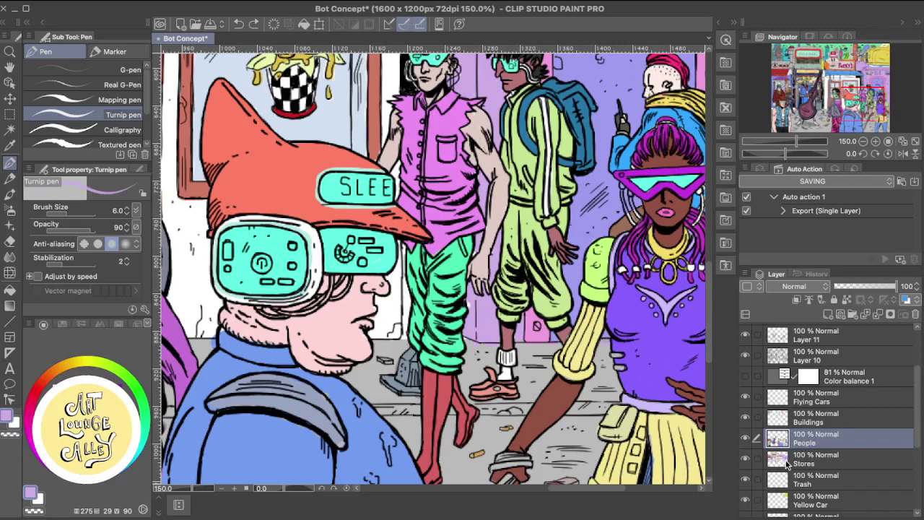
left_click(787, 462)
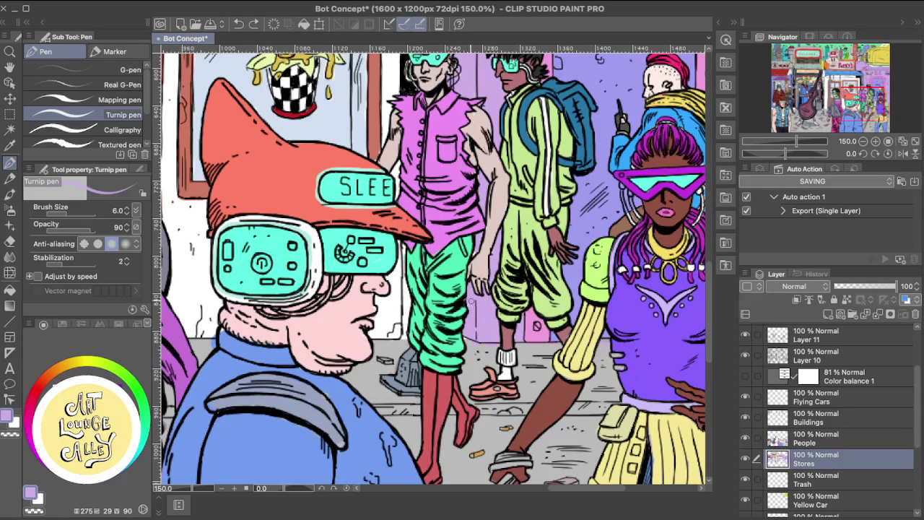
Examine the lavender building from the pedestrians up past the door and the 10.2 sign to the Porky's sign and yellow car.
scroll(468, 303, "up", 3)
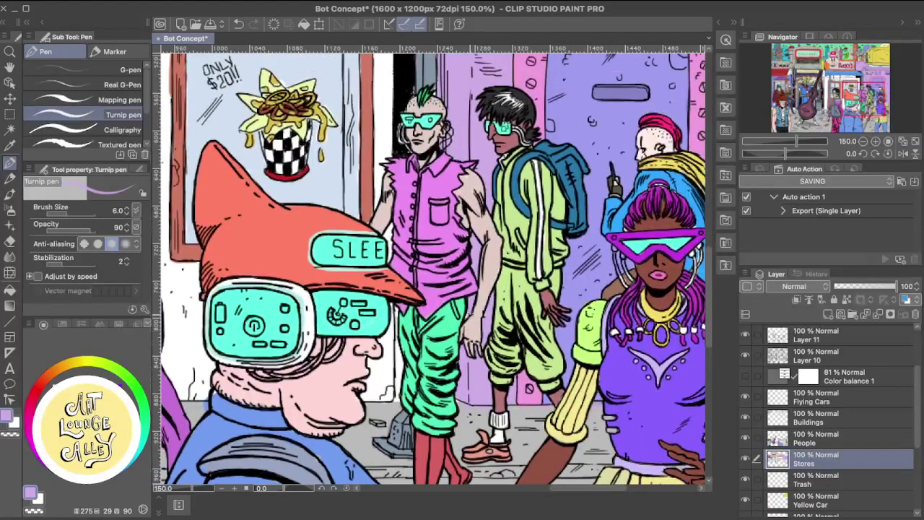
scroll(488, 278, "up", 3)
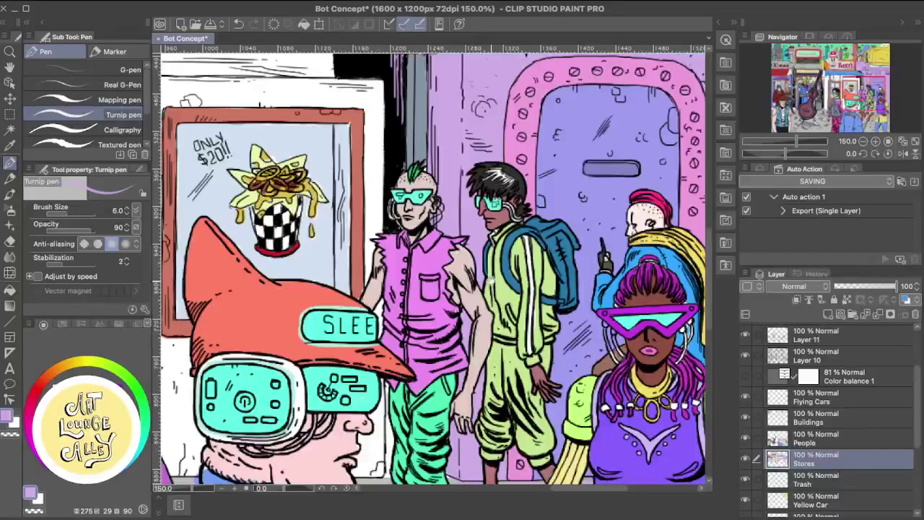
scroll(486, 253, "up", 3)
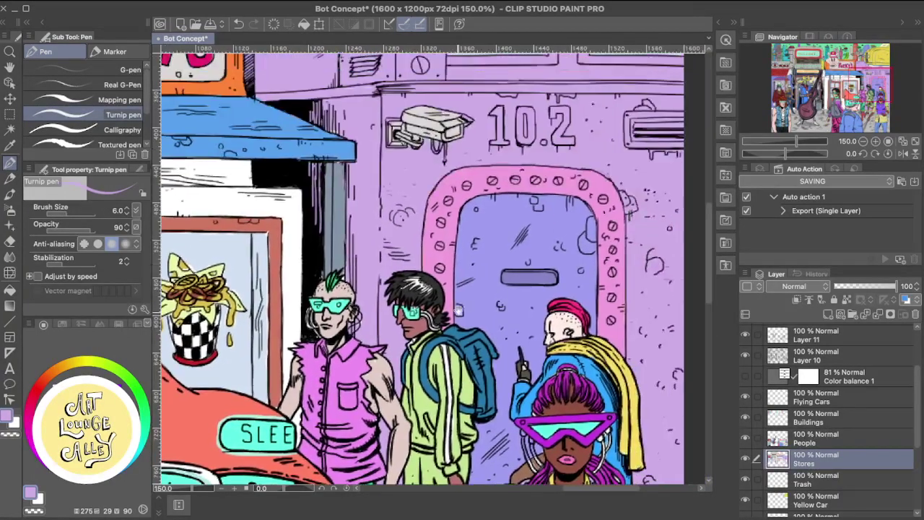
scroll(470, 311, "up", 3)
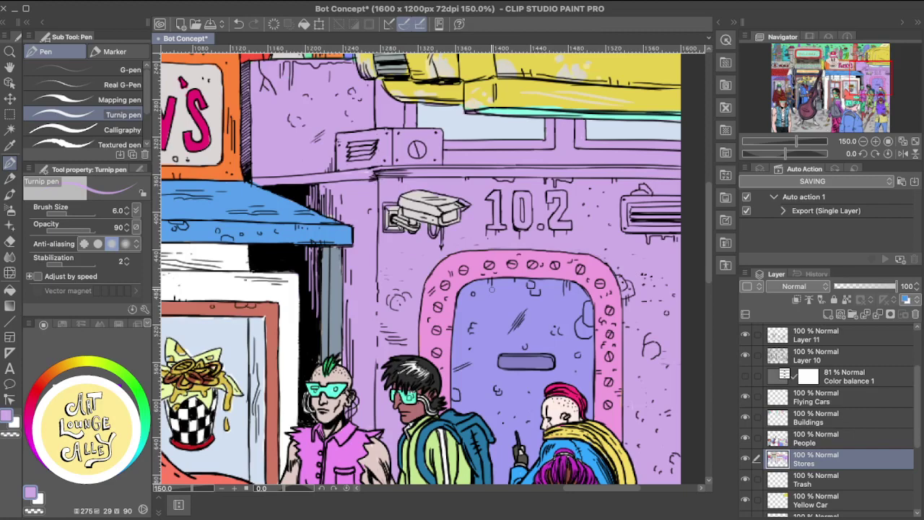
scroll(522, 263, "up", 5)
scroll(523, 262, "left", 4)
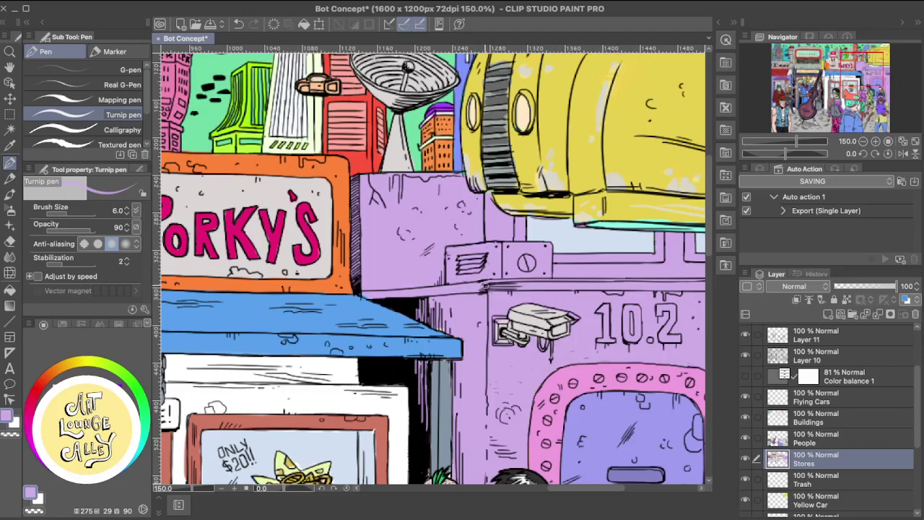
scroll(469, 275, "up", 4)
scroll(469, 275, "left", 2)
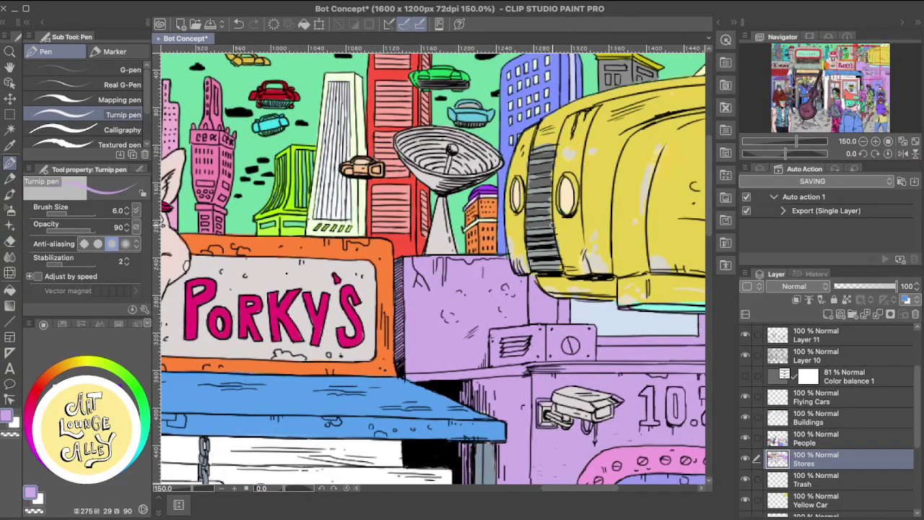
scroll(443, 297, "down", 4)
scroll(443, 298, "right", 4)
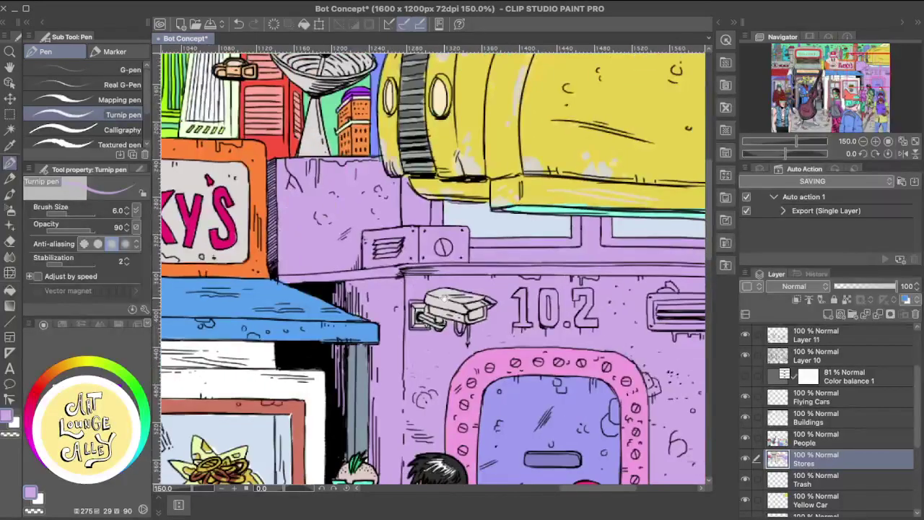
Sample the security camera's light gray and examine the full street illustration.
left_click(447, 289, "alt")
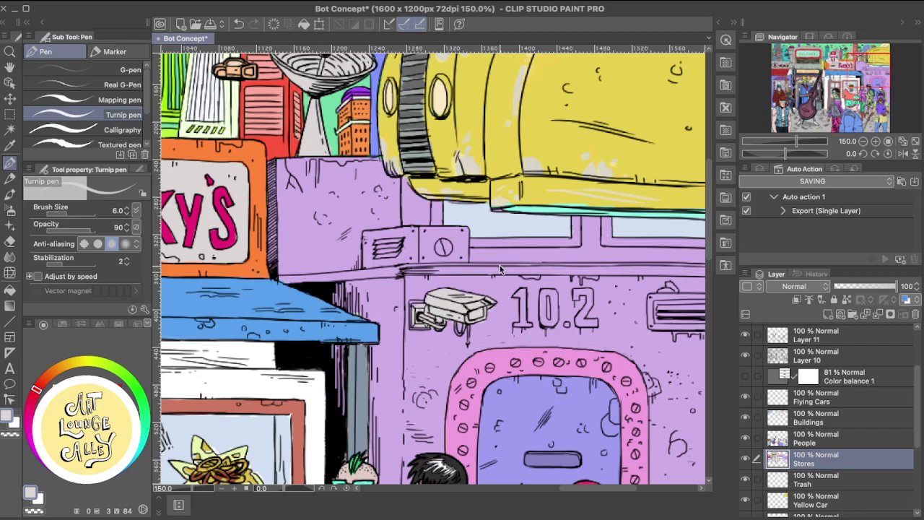
scroll(500, 269, "down", 4)
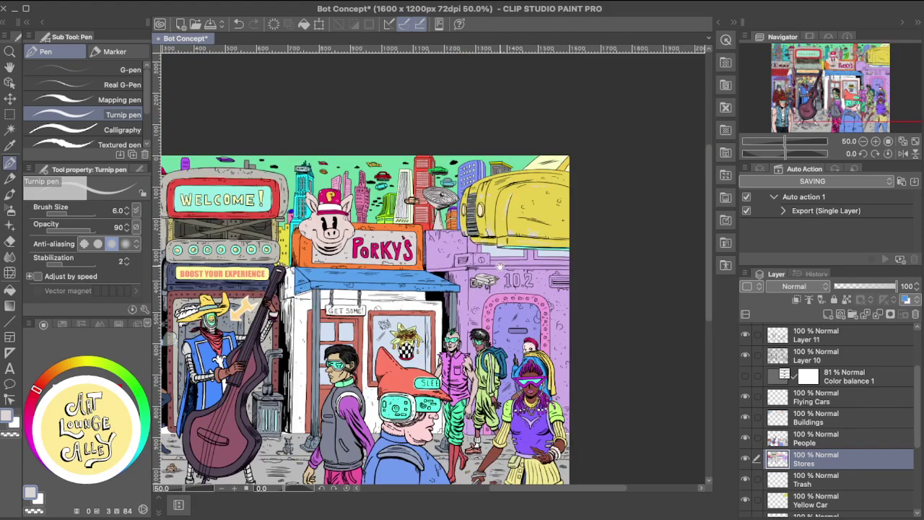
left_click_drag(410, 315, 527, 241)
left_click_drag(469, 292, 474, 305)
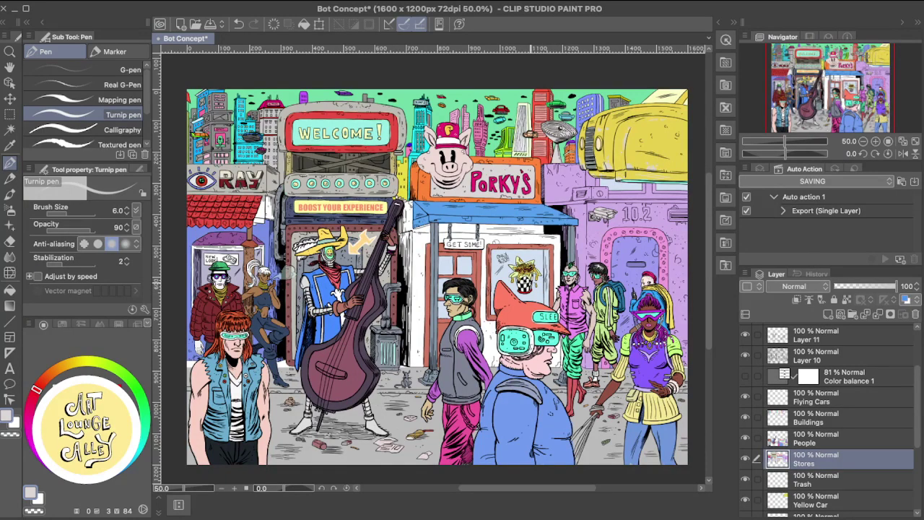
Examine the Porky's storefront up close and sample the lavender wall color beside its blue awning.
scroll(530, 286, "up", 1)
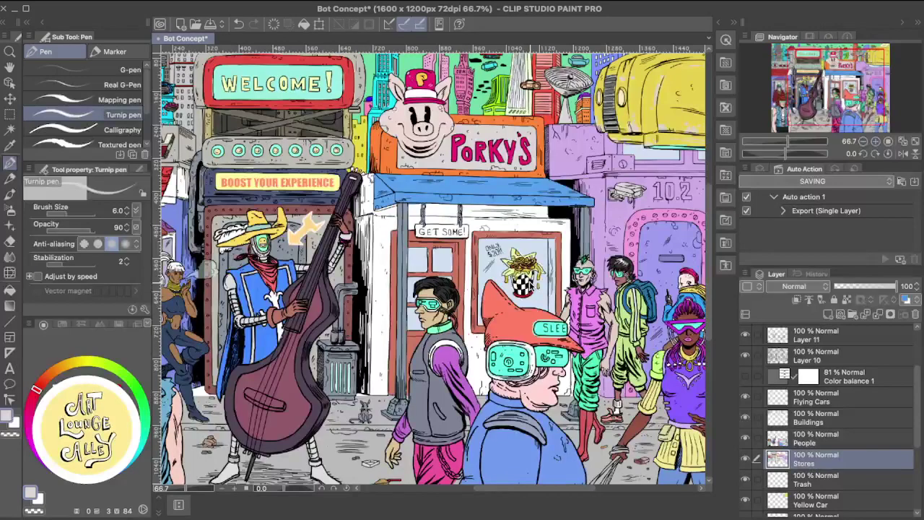
scroll(529, 285, "down", 1)
scroll(530, 286, "up", 1)
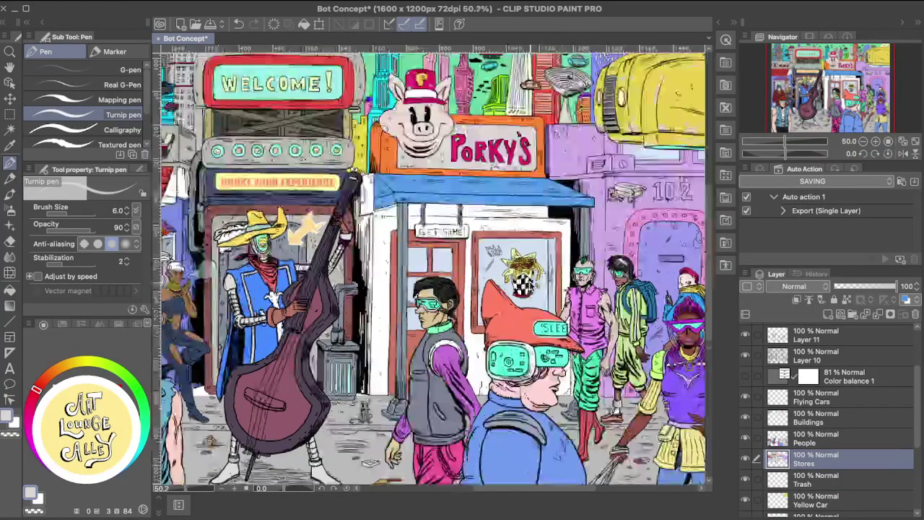
scroll(530, 286, "up", 1)
scroll(530, 286, "up", 1)
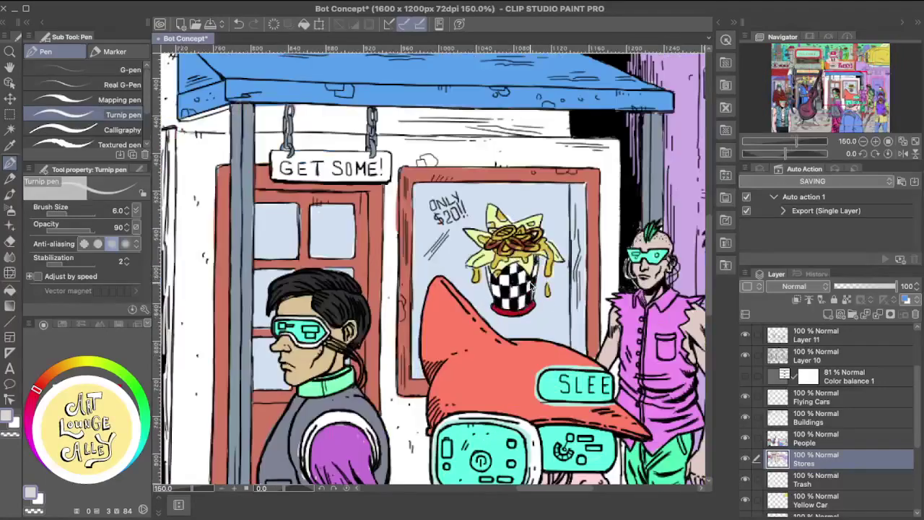
left_click_drag(655, 212, 542, 353)
left_click(567, 205, "alt")
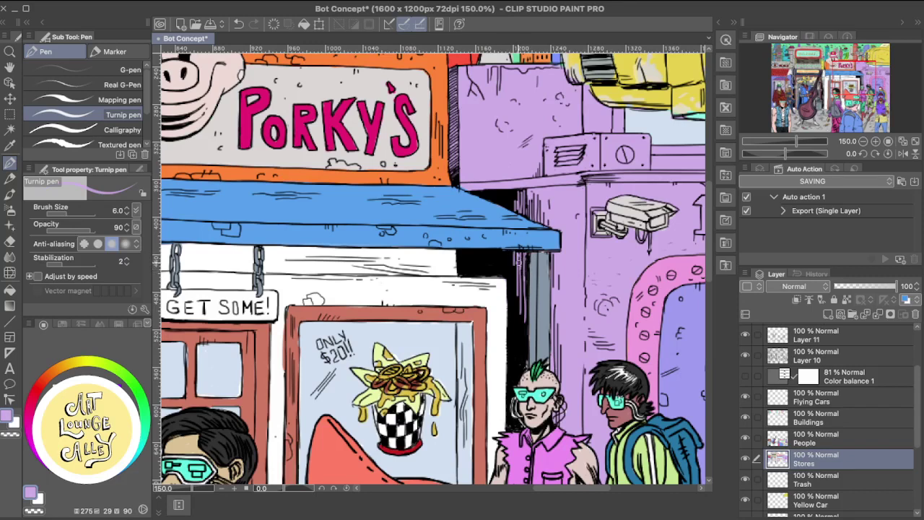
Sample the slate gray of the awning post and examine the Porky's storefront and its GET SOME! sign.
left_click(542, 269, "alt")
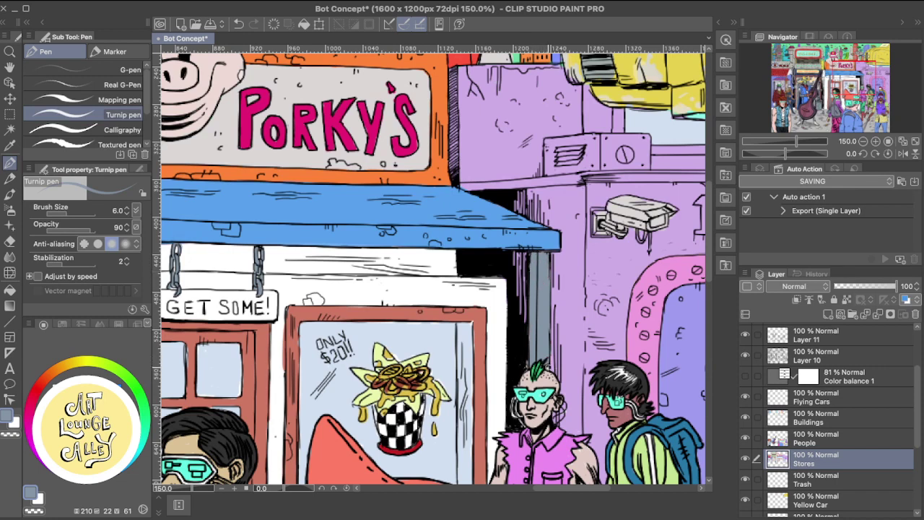
scroll(546, 272, "up", 3)
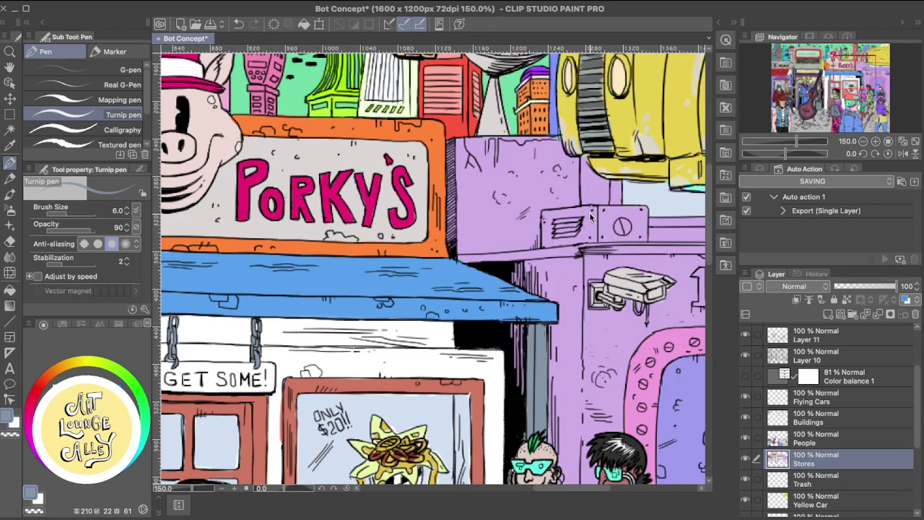
scroll(590, 216, "down", 2)
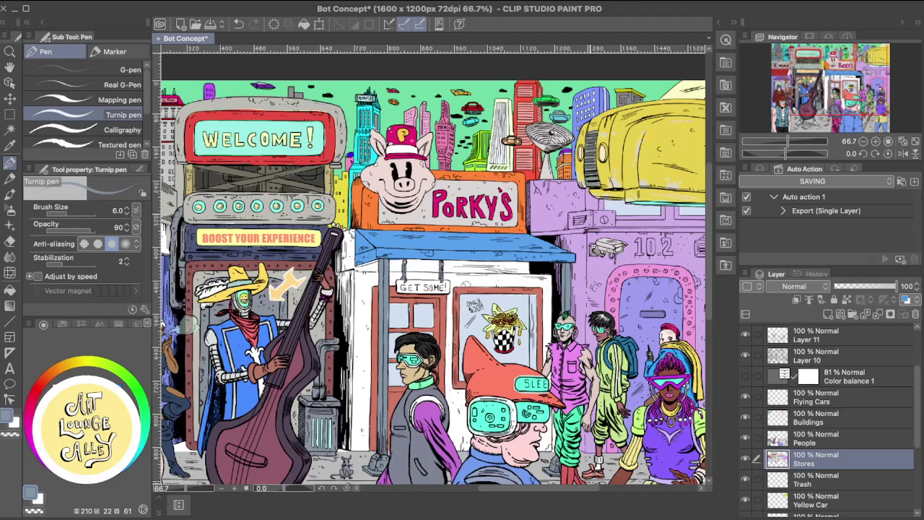
left_click_drag(498, 318, 535, 326)
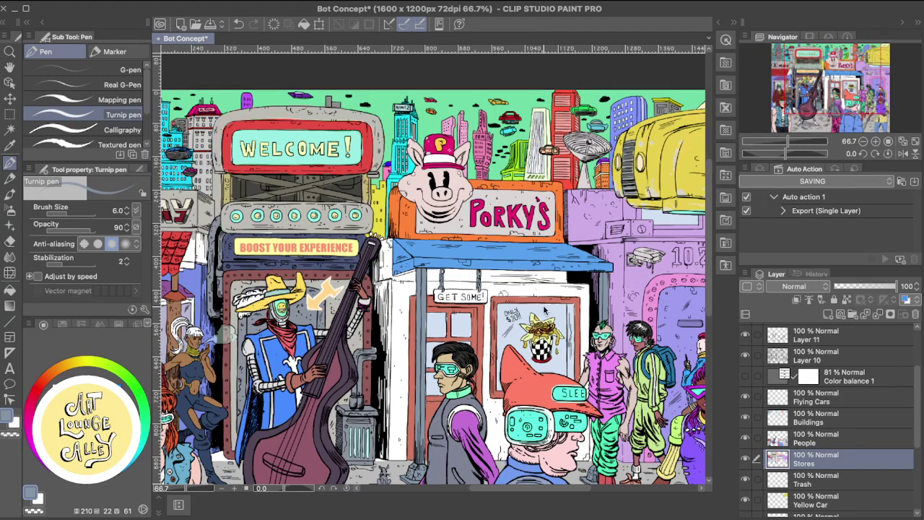
scroll(545, 310, "up", 1)
scroll(545, 310, "up", 1)
scroll(544, 310, "left", 5)
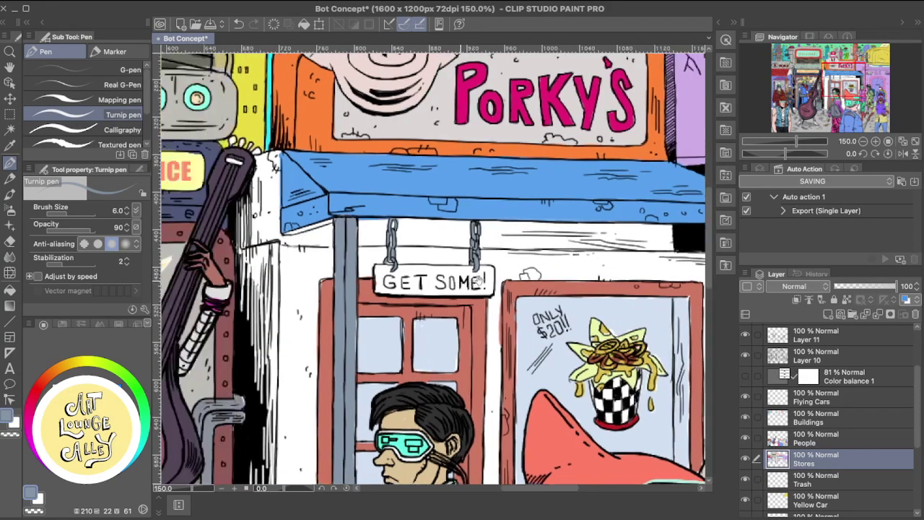
Sample the awning's blue and touch up the lower edge of its left corner.
left_click(472, 223, "alt")
left_click_drag(457, 239, 476, 233)
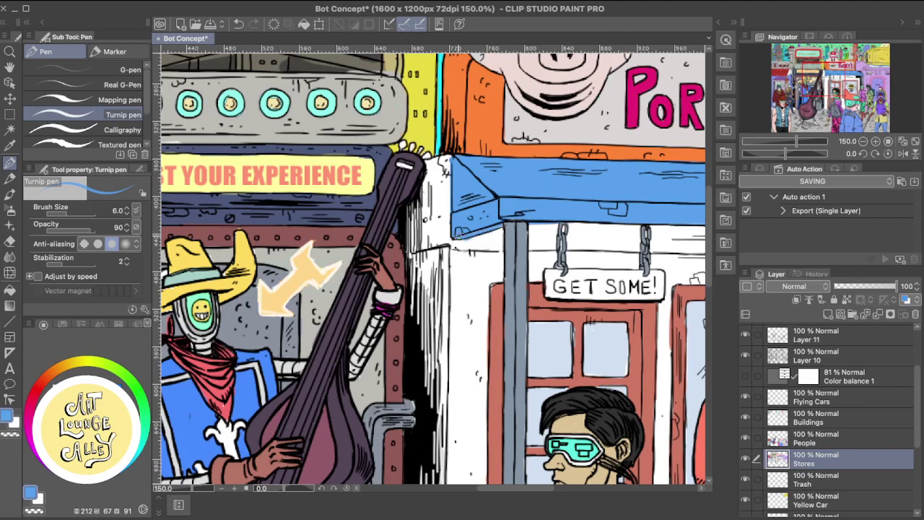
mouse_move(556, 236)
left_mouse_down()
mouse_move(475, 272)
mouse_move(443, 288)
left_mouse_up()
Sample the awning post's slate gray and touch up the top of the left chain holding the GET SOME! sign with the Turnip pen.
key("e")
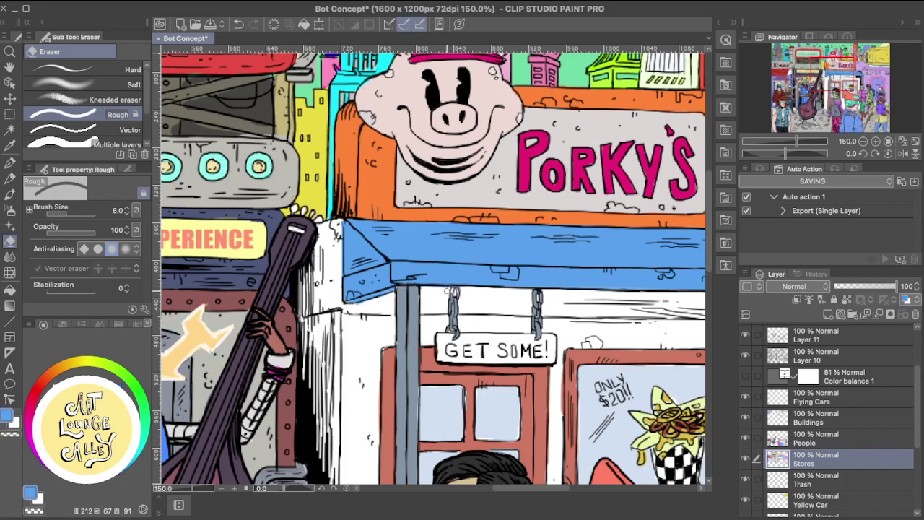
left_click(417, 292, "alt")
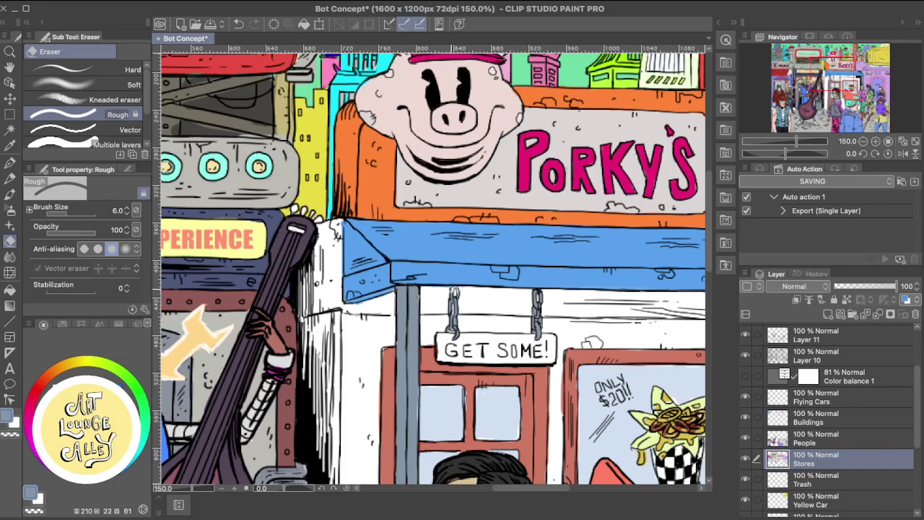
key("p")
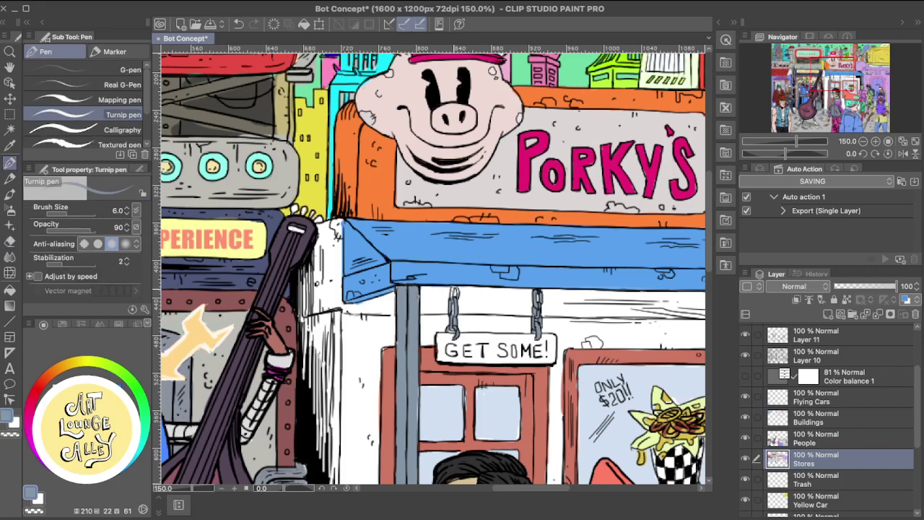
left_click_drag(454, 289, 454, 297)
left_click_drag(458, 291, 456, 303)
left_click_drag(531, 265, 487, 288)
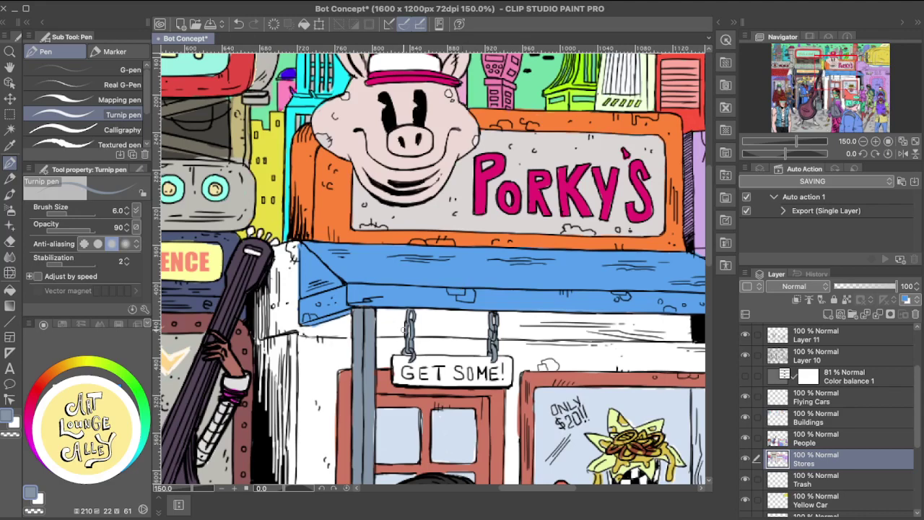
Examine the Porky's sign and awning, the full street illustration, and the skyline above the lavender building.
scroll(511, 294, "right", 6)
scroll(511, 294, "up", 2)
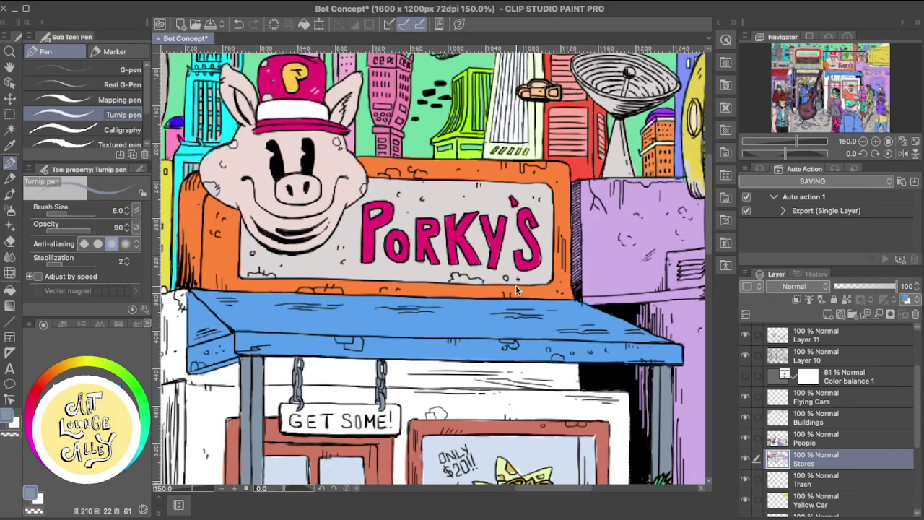
scroll(516, 286, "down", 4)
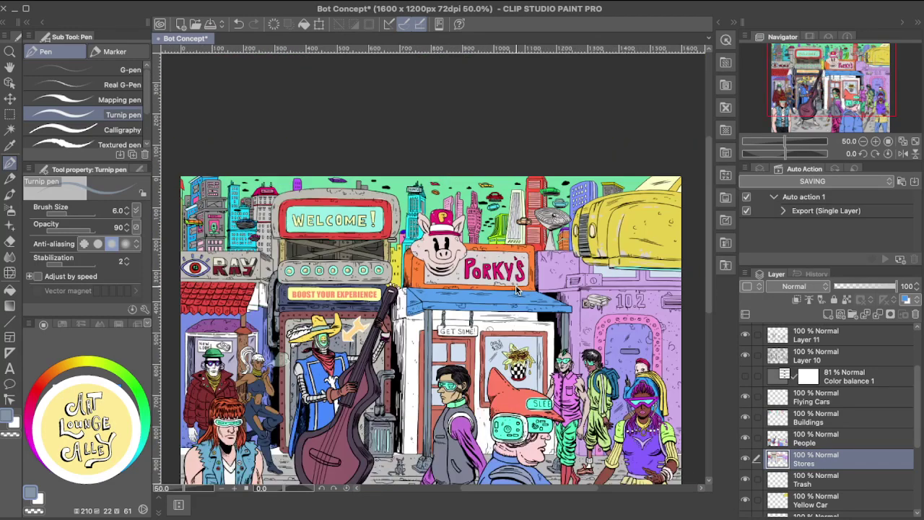
scroll(516, 289, "up", 1)
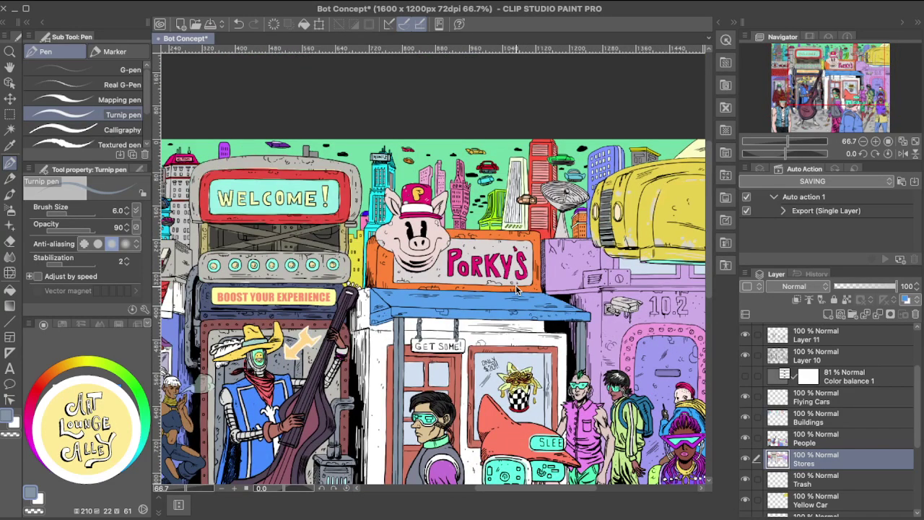
scroll(515, 288, "up", 2)
scroll(515, 289, "up", 1)
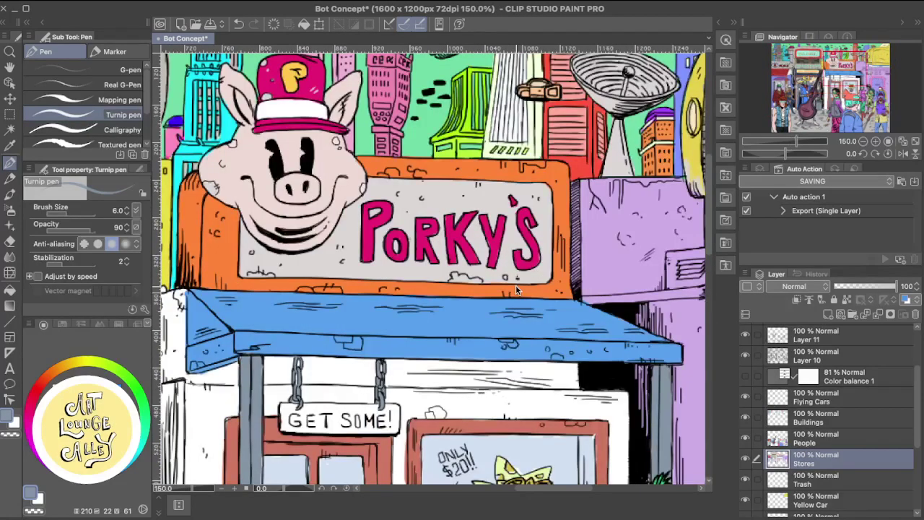
left_click_drag(566, 238, 414, 270)
left_click_drag(498, 266, 481, 343)
Sample the lavender wall color below the satellite dish and inspect the wall's edge beside the Porky's sign.
left_click(439, 329, "alt")
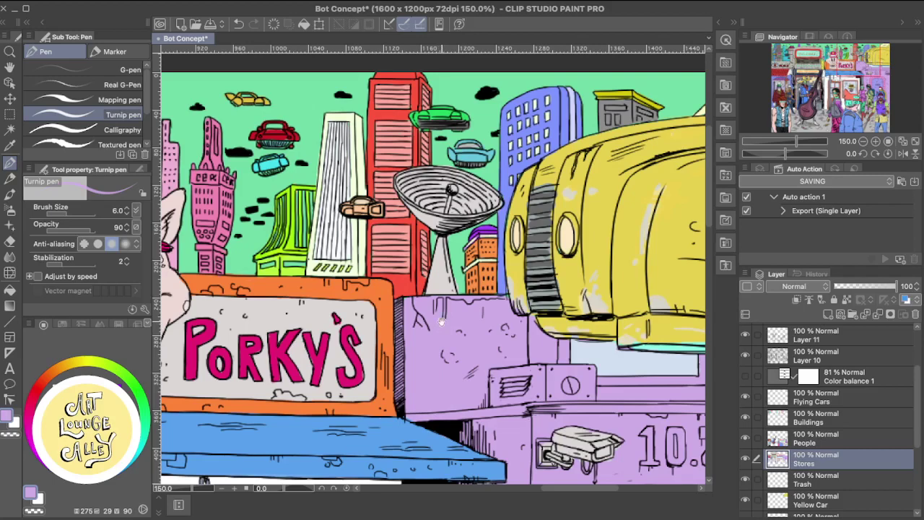
mouse_move(450, 299)
left_mouse_down()
mouse_move(431, 393)
mouse_move(460, 271)
left_mouse_up()
scroll(460, 271, "left", 1)
scroll(459, 270, "down", 1)
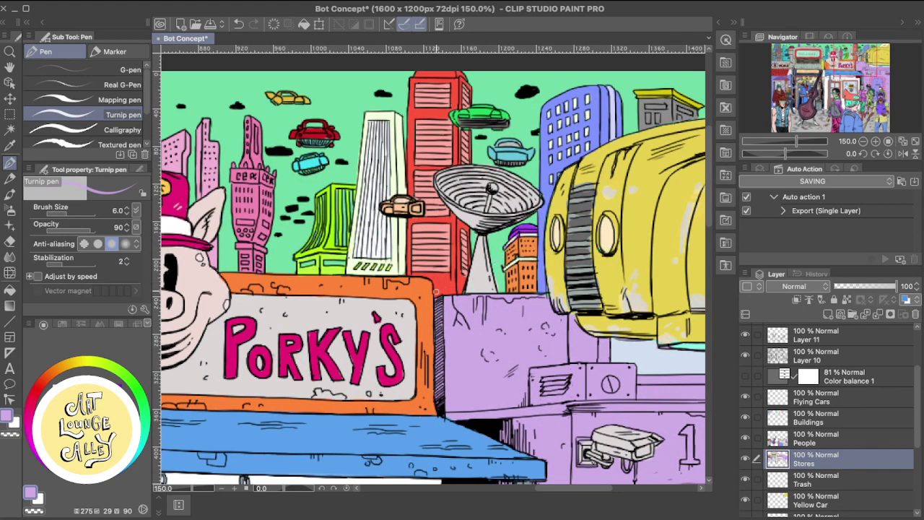
Sample the cyan of the HUNTZ tower and the pink of the small building beside it while inspecting the area around the pig mascot.
scroll(436, 292, "left", 15)
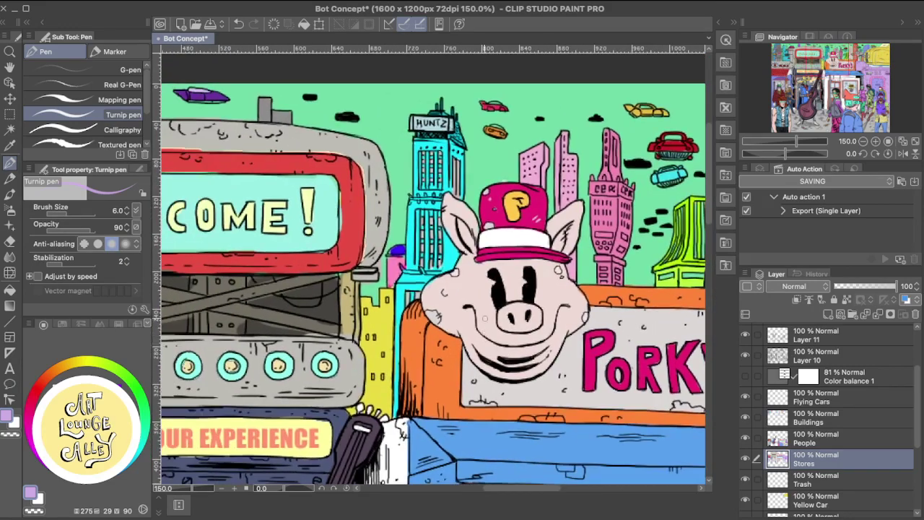
scroll(485, 321, "up", 2)
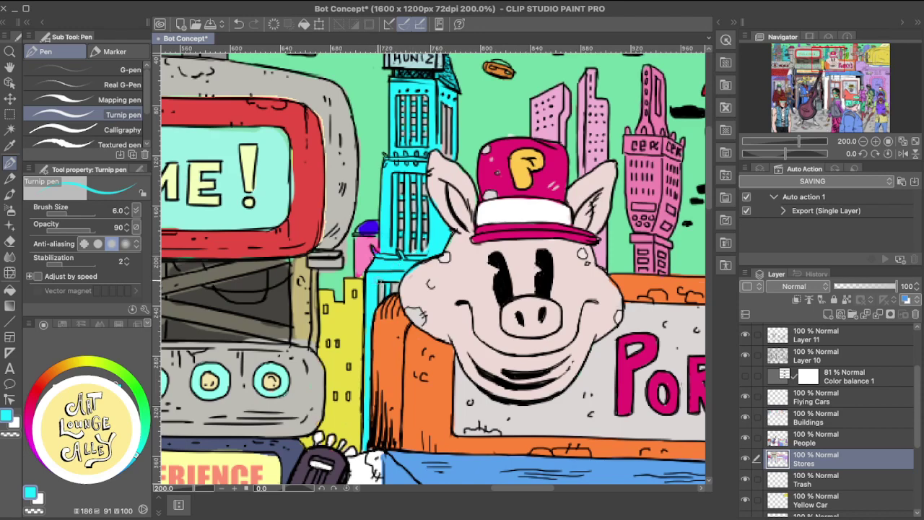
scroll(391, 247, "up", 3)
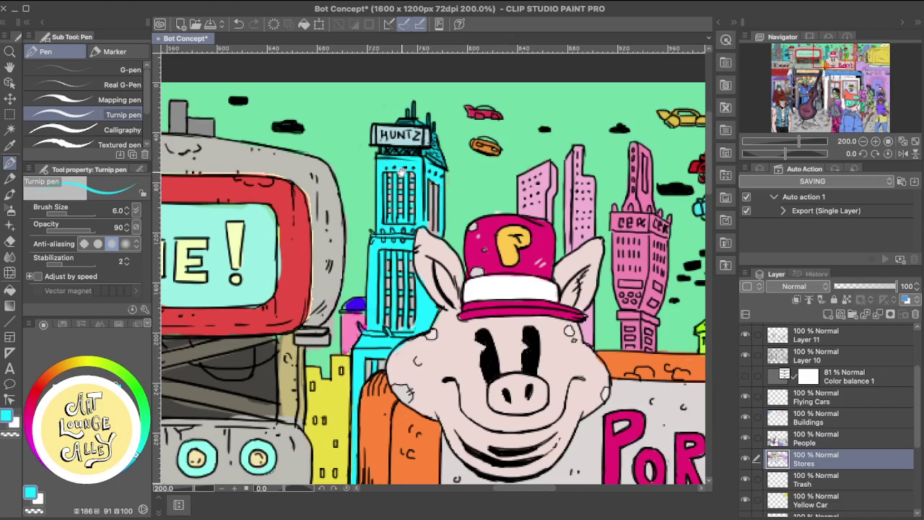
left_click_drag(390, 248, 424, 225)
left_click(388, 302, "alt")
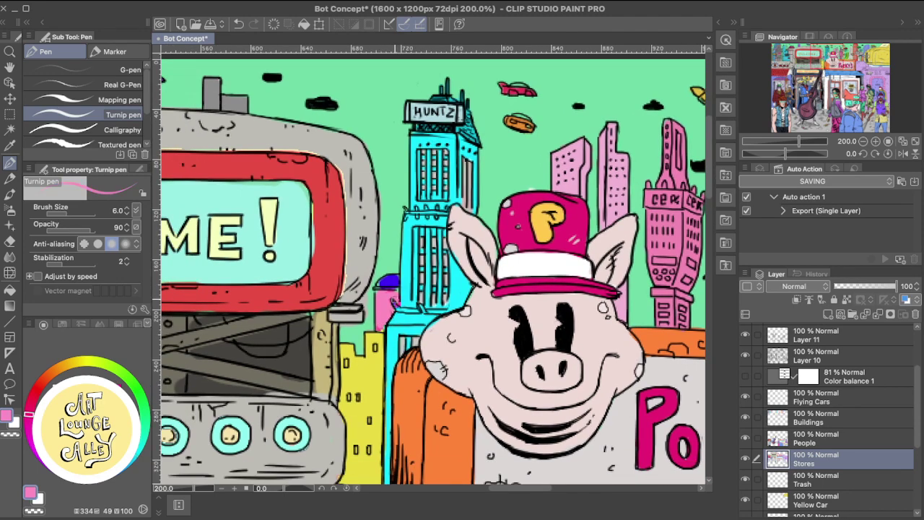
left_click_drag(514, 247, 423, 311)
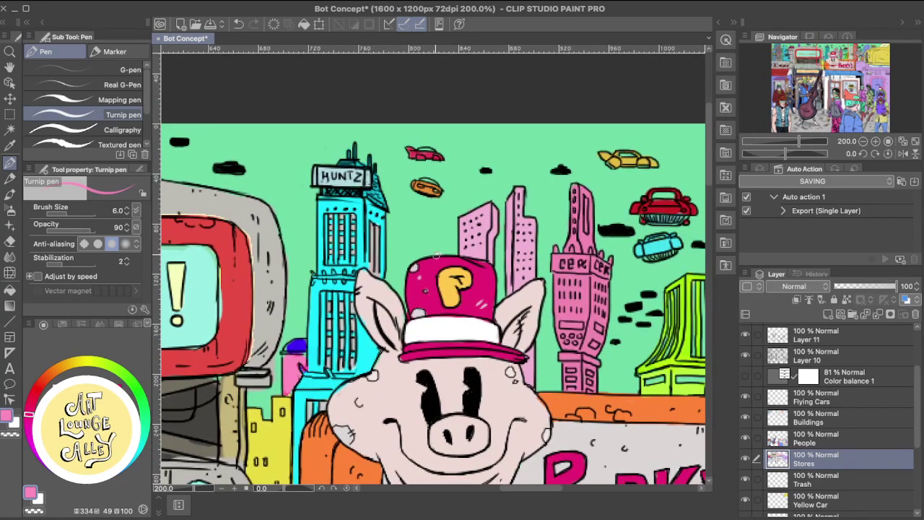
Sample the mint green sky above the pig's hat and examine the skyline across to the satellite dish and yellow car.
left_click(441, 234, "alt")
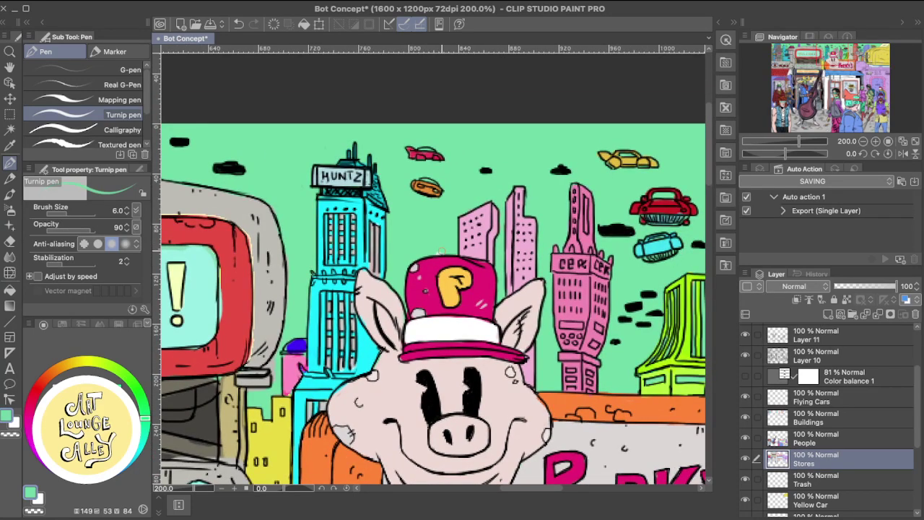
key("p")
key("p")
scroll(508, 281, "right", 5)
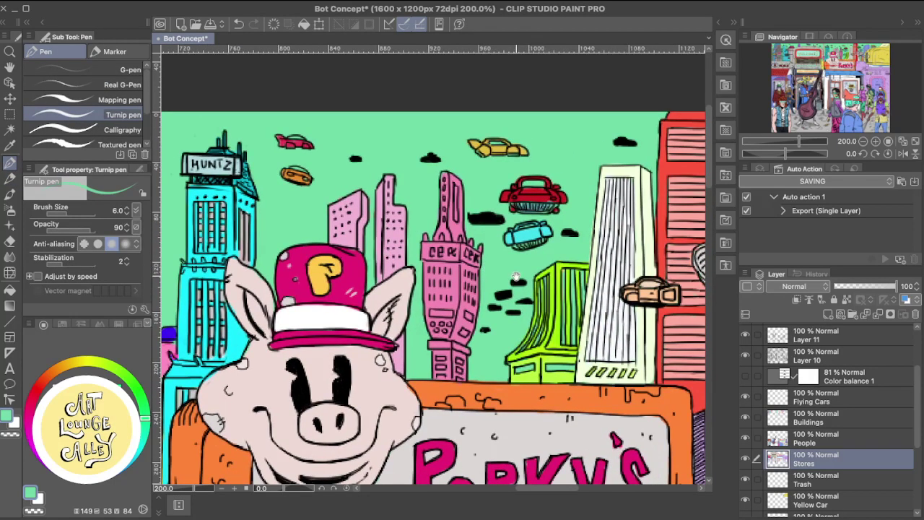
left_click_drag(516, 277, 440, 242)
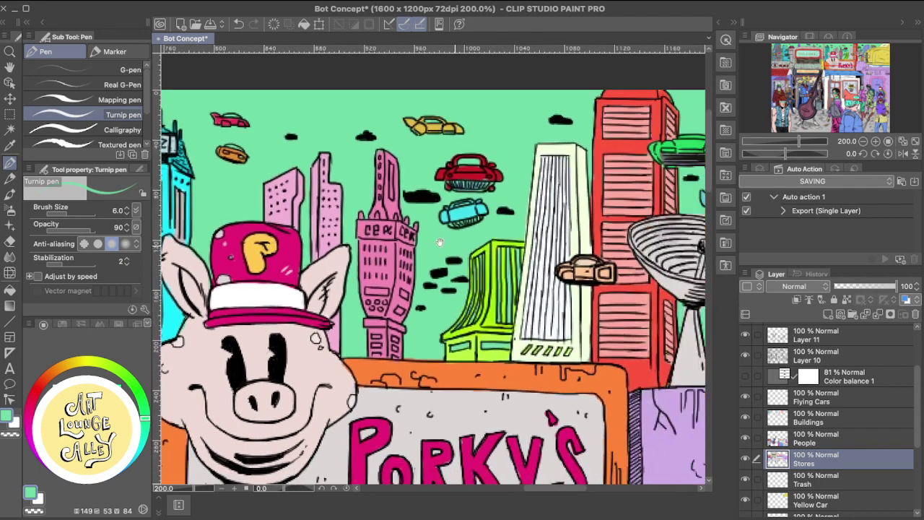
scroll(440, 243, "right", 10)
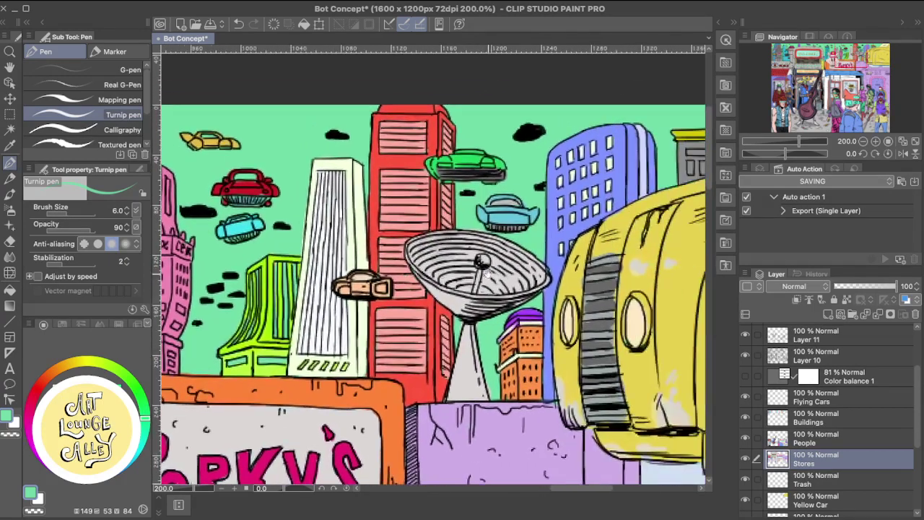
scroll(486, 274, "right", 5)
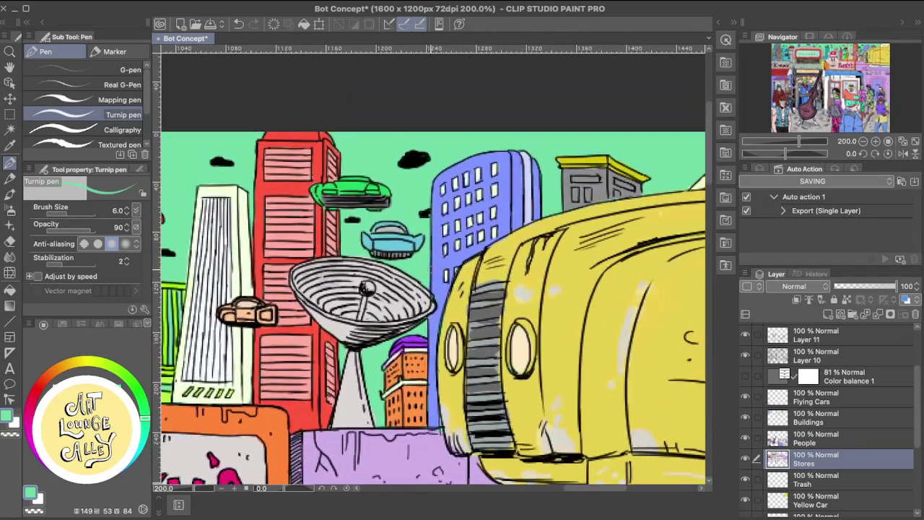
Sample the periwinkle blue of the tower behind the yellow car and examine the car, nearby rooftops and overall street scene.
left_click(454, 253, "alt")
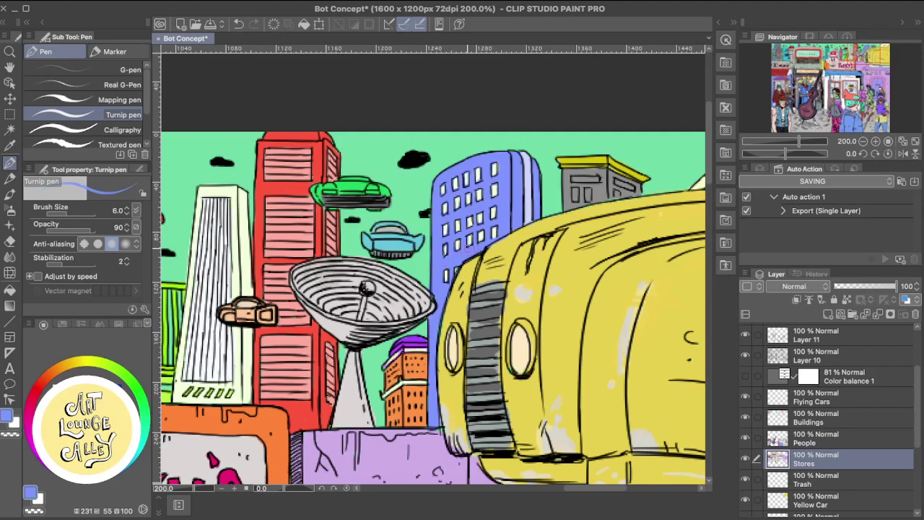
scroll(485, 237, "right", 3)
scroll(485, 238, "up", 3)
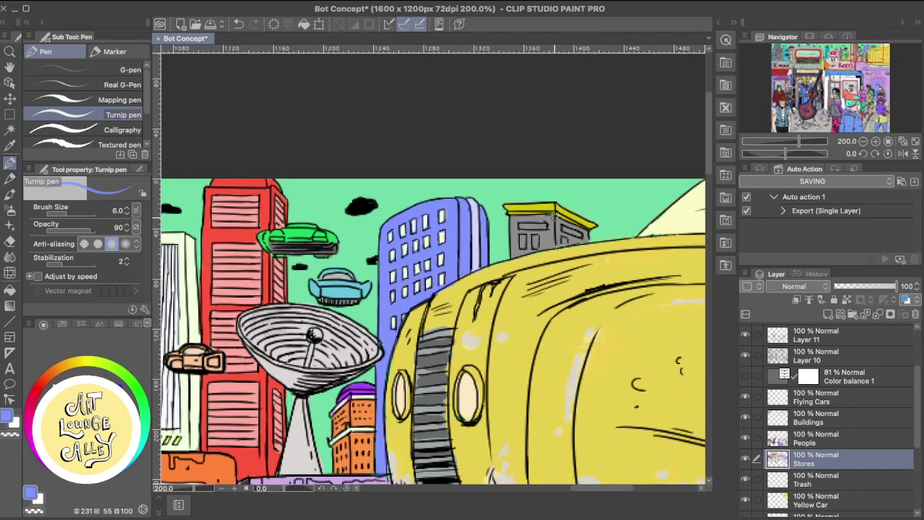
scroll(555, 218, "down", 4)
scroll(555, 218, "left", 1)
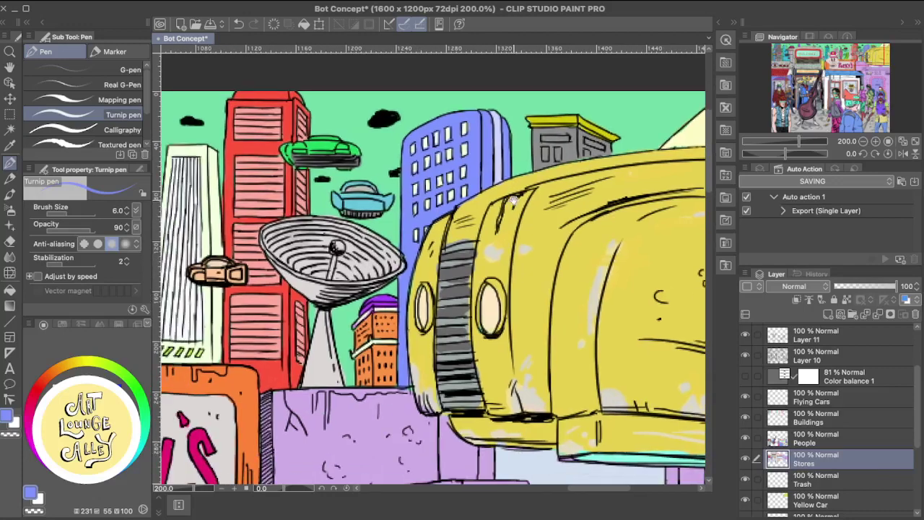
scroll(533, 197, "down", 3)
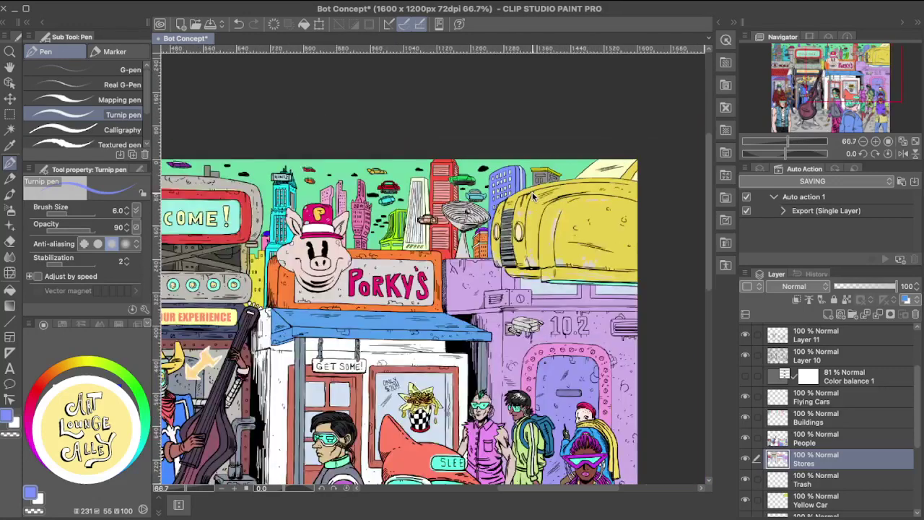
scroll(533, 197, "down", 1)
scroll(533, 197, "down", 1)
scroll(532, 198, "up", 2)
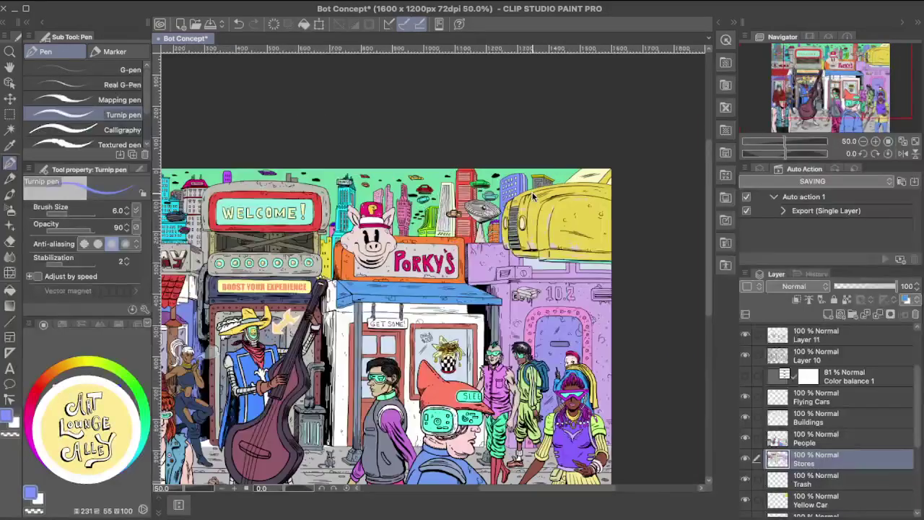
Sample the grey of the WELCOME! sign's casing and touch up the casing along the red frame's left and top edges.
left_click_drag(221, 390, 551, 302)
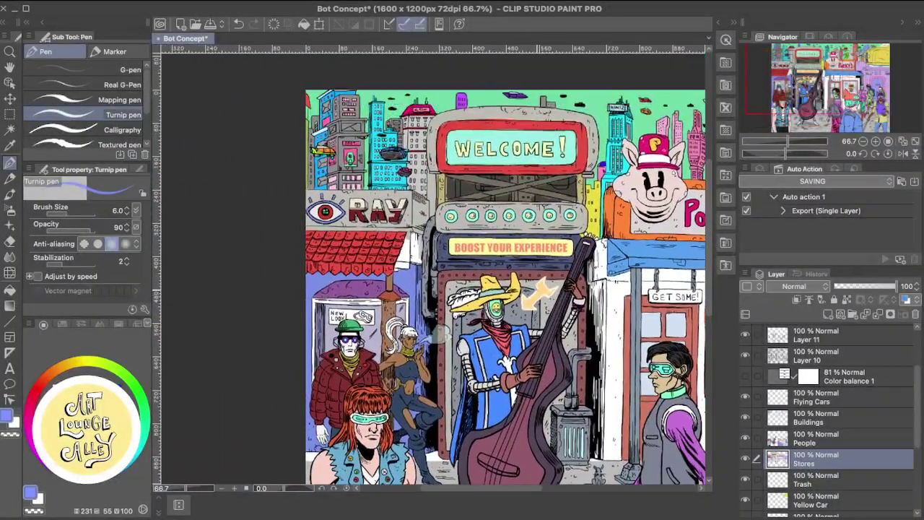
scroll(540, 286, "up", 2)
left_click_drag(296, 59, 467, 283)
scroll(467, 281, "up", 2)
scroll(365, 252, "right", 3)
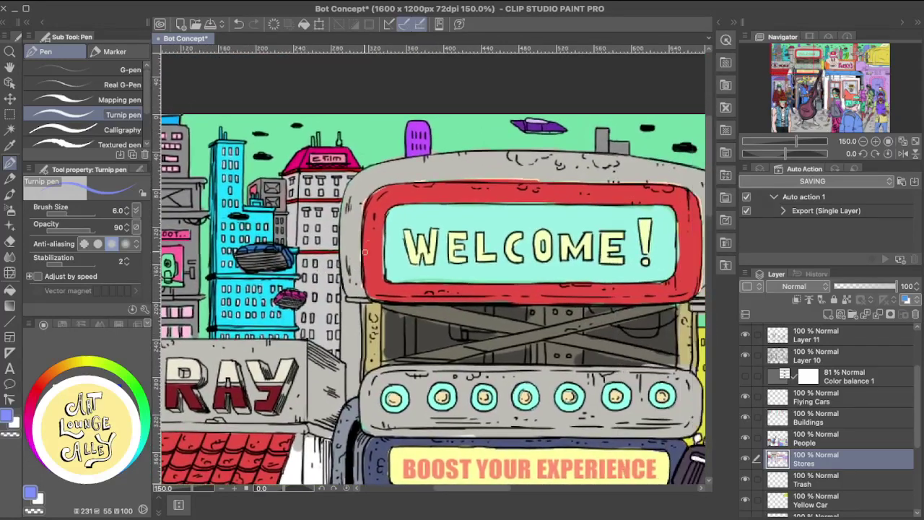
left_click(364, 192, "alt")
left_click_drag(368, 197, 361, 215)
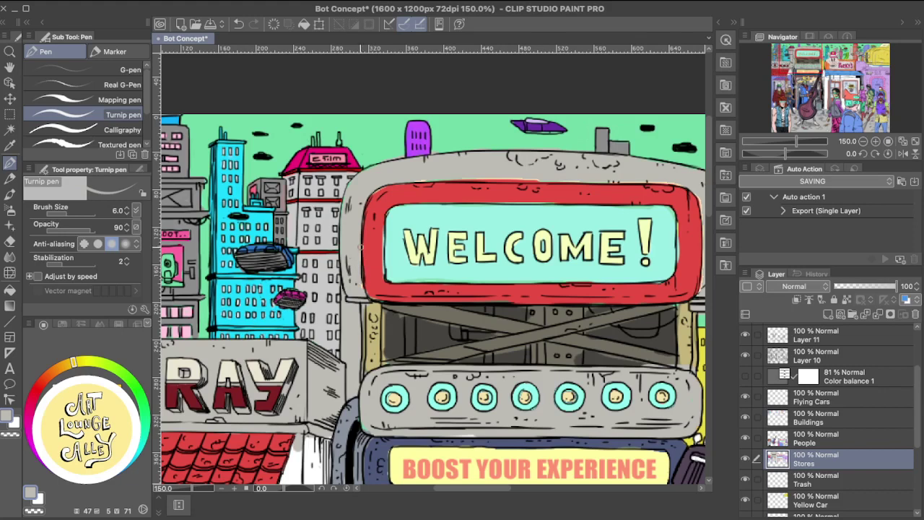
mouse_move(365, 205)
left_mouse_down()
mouse_move(436, 182)
mouse_move(410, 182)
mouse_move(481, 177)
mouse_move(428, 177)
mouse_move(538, 181)
left_mouse_up()
key("ctrl+z")
left_click_drag(466, 181, 582, 182)
key("ctrl+z")
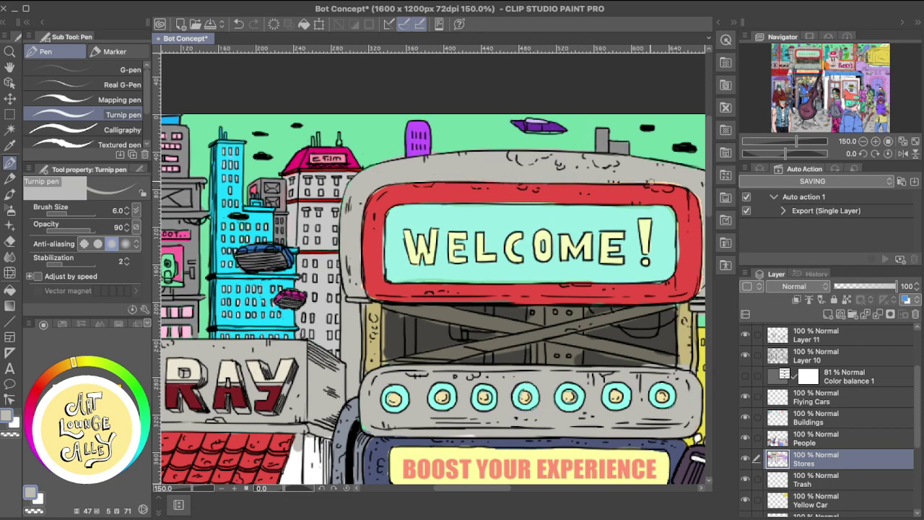
Retouch the grey casing along the right edge of the WELCOME! sign's red frame, undoing stray strokes.
scroll(650, 181, "right", 5)
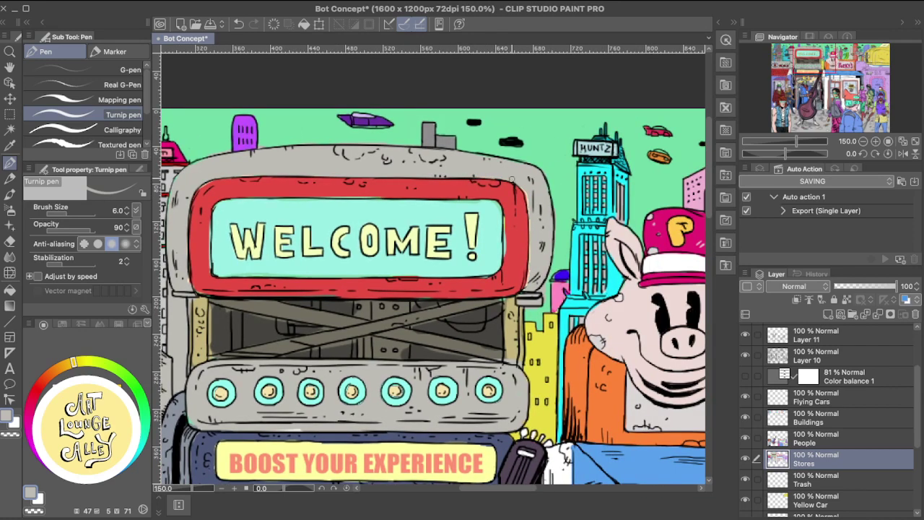
left_click_drag(525, 192, 530, 218)
key("super+z")
key("ctrl+y")
left_click_drag(527, 203, 530, 239)
key("super+z")
left_click_drag(529, 202, 524, 289)
Sample the red of the sign's frame and the brown of the crossed planks to touch up both areas.
left_click(514, 227, "alt")
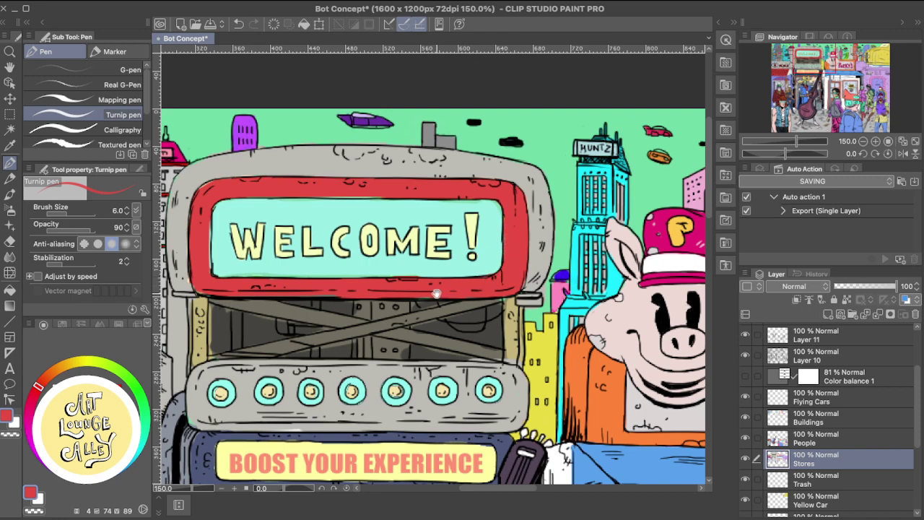
left_click_drag(437, 294, 496, 285)
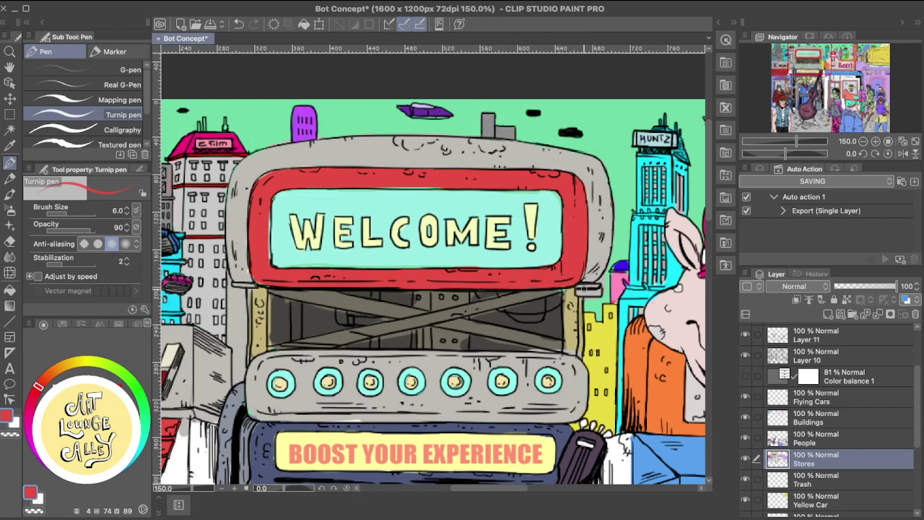
left_click(530, 295, "alt")
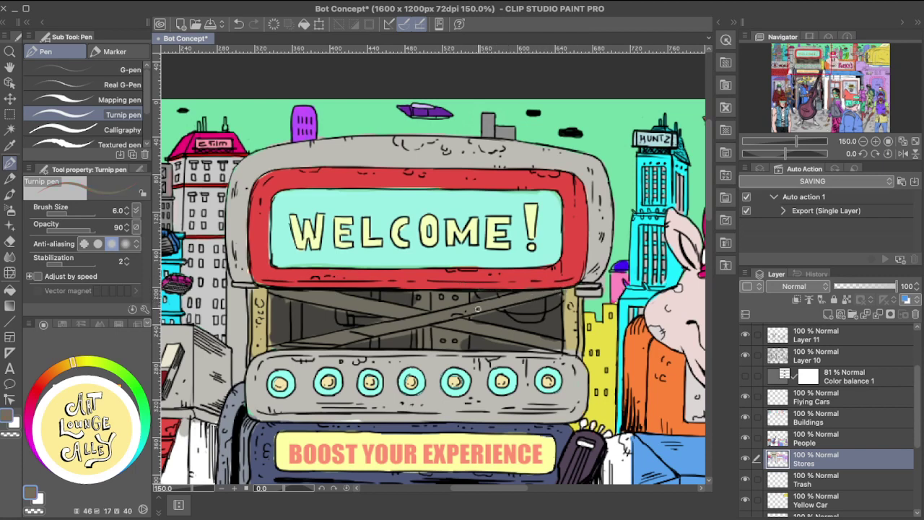
scroll(406, 265, "left", 3)
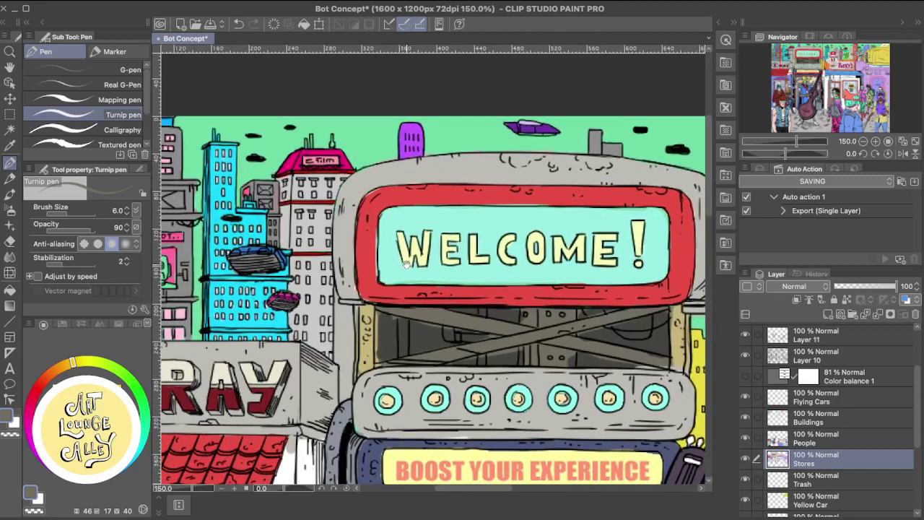
left_click(363, 246, "alt")
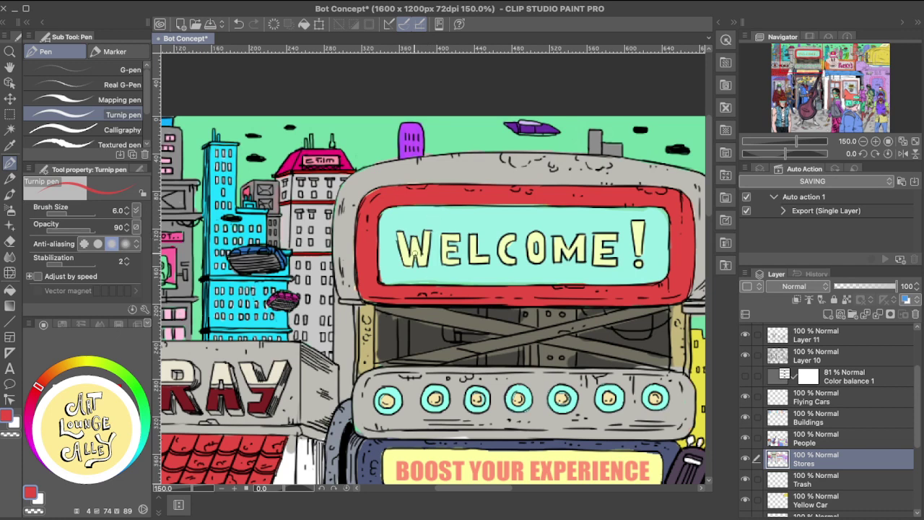
Sample the mint of the WELCOME! panel and paint a thin mint rim just outside the panel's black outline.
left_click(387, 263, "alt")
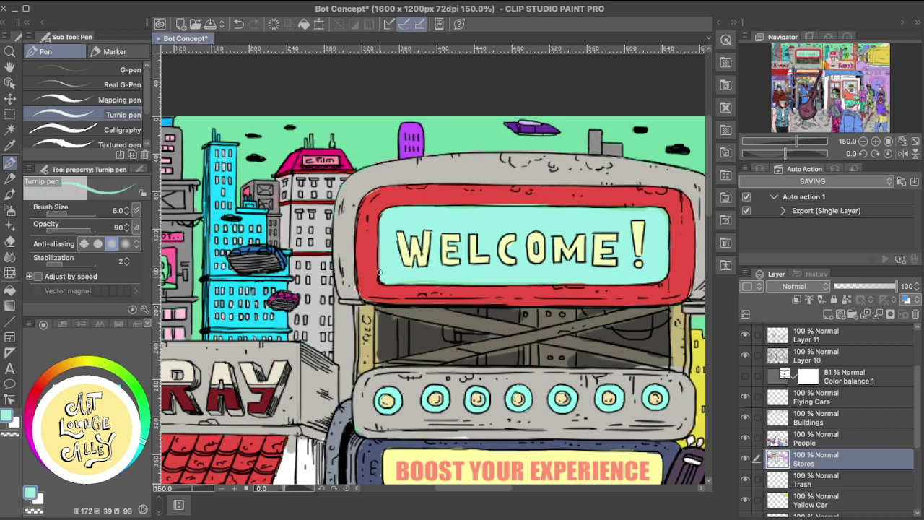
left_click_drag(402, 283, 520, 283)
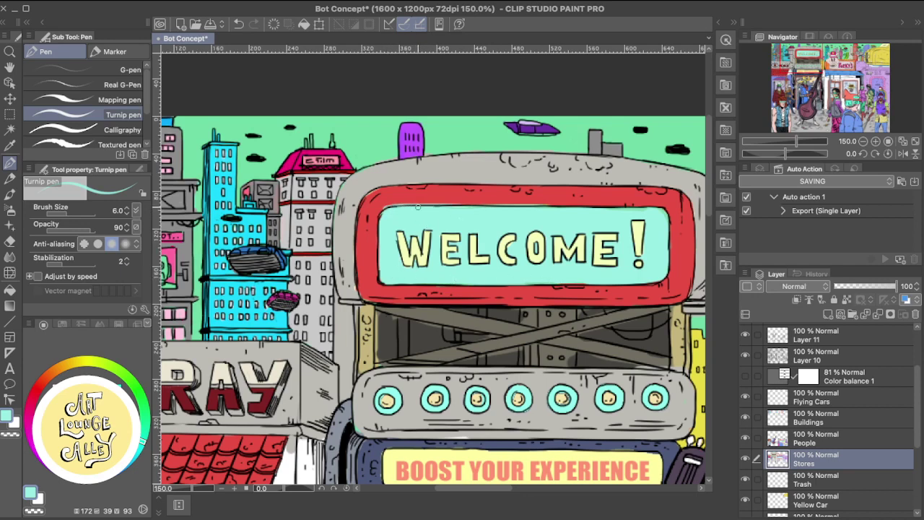
left_click_drag(423, 206, 573, 205)
key("super+z")
left_click_drag(517, 204, 618, 203)
key("ctrl+z")
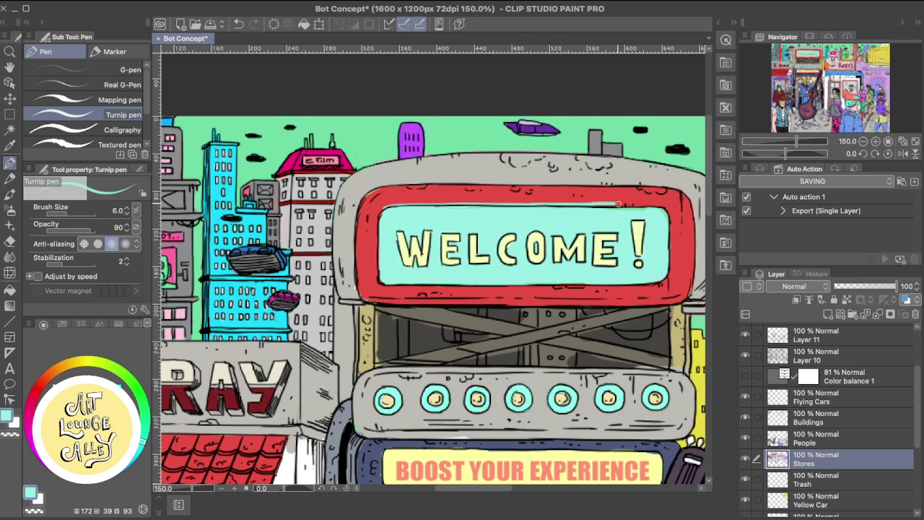
key("ctrl+z")
mouse_move(590, 206)
left_mouse_down()
mouse_move(670, 211)
mouse_move(642, 206)
mouse_move(667, 210)
mouse_move(670, 247)
mouse_move(672, 227)
mouse_move(663, 282)
mouse_move(590, 286)
mouse_move(639, 284)
mouse_move(625, 293)
mouse_move(649, 284)
mouse_move(384, 286)
mouse_move(374, 252)
mouse_move(381, 214)
mouse_move(379, 259)
mouse_move(376, 218)
mouse_move(377, 254)
mouse_move(376, 229)
left_mouse_up()
key("super+z")
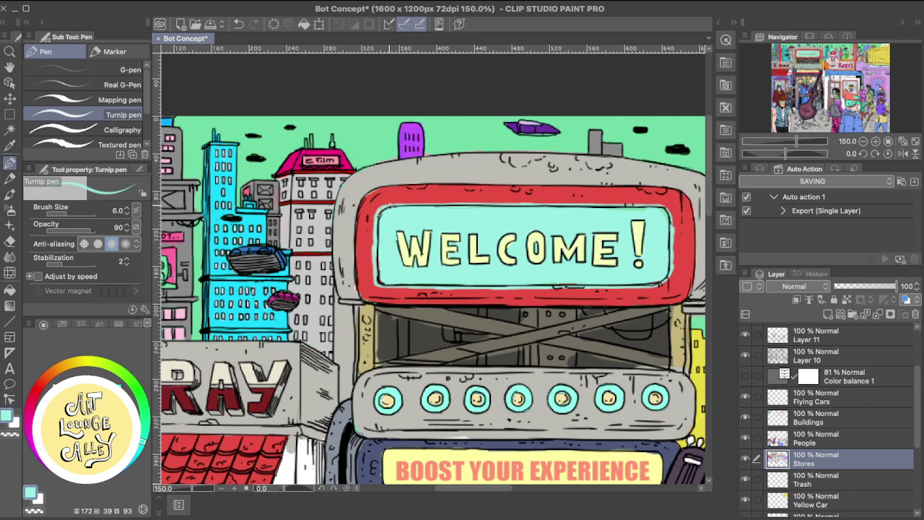
Repaint the mint rim along the panel's upper edge and resample the neighboring red and mint for corrections.
left_click_drag(413, 202, 520, 201)
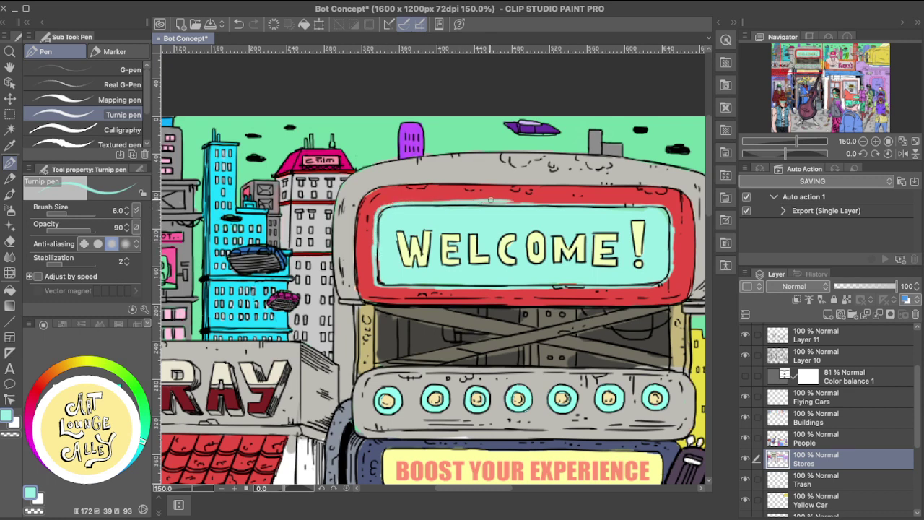
key("ctrl+z")
left_click_drag(382, 207, 448, 205)
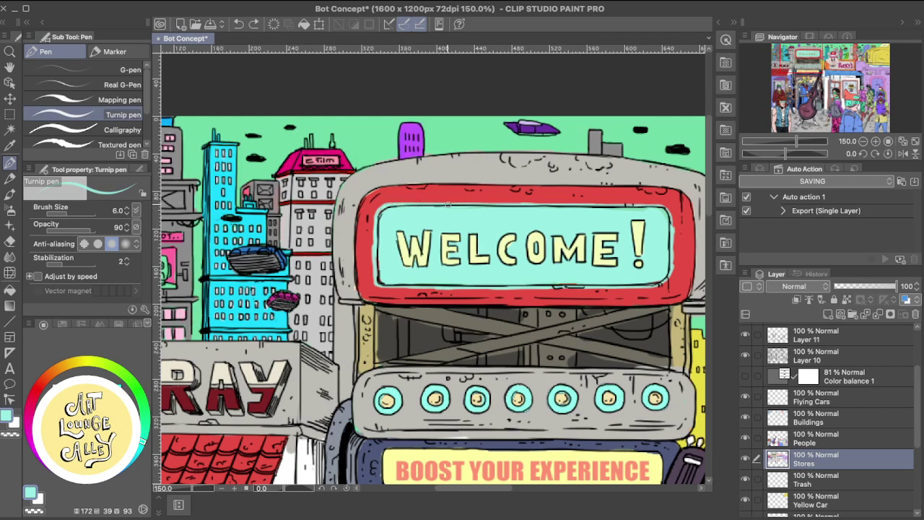
mouse_move(581, 206)
left_mouse_down()
mouse_move(673, 215)
mouse_move(644, 203)
mouse_move(530, 200)
mouse_move(654, 203)
mouse_move(667, 204)
mouse_move(427, 205)
mouse_move(376, 216)
mouse_move(376, 274)
mouse_move(376, 257)
mouse_move(381, 282)
mouse_move(590, 277)
left_mouse_up()
left_click(503, 197, "alt")
left_click(619, 211, "alt")
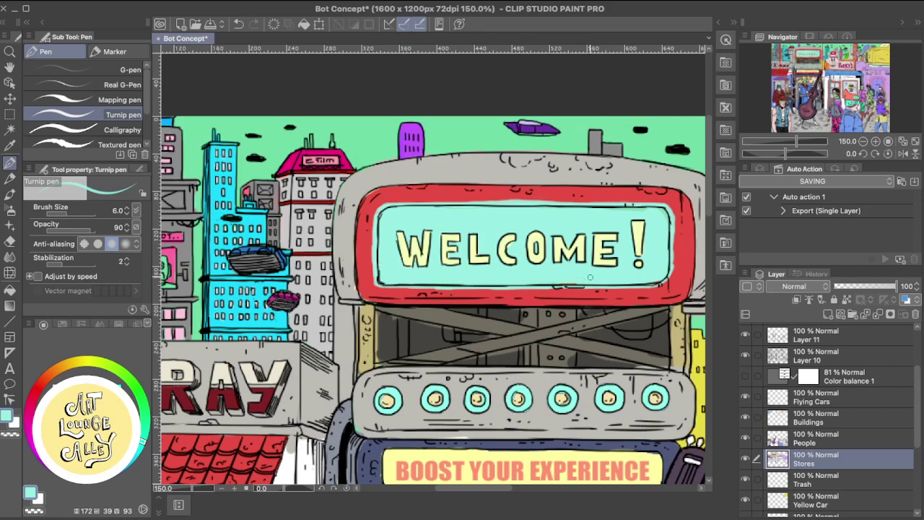
Even out the mint rim around the panel's right, upper and lower edges, undoing strokes that stray into the red.
mouse_move(671, 273)
left_mouse_down()
mouse_move(654, 286)
mouse_move(620, 285)
left_mouse_up()
key("super+z")
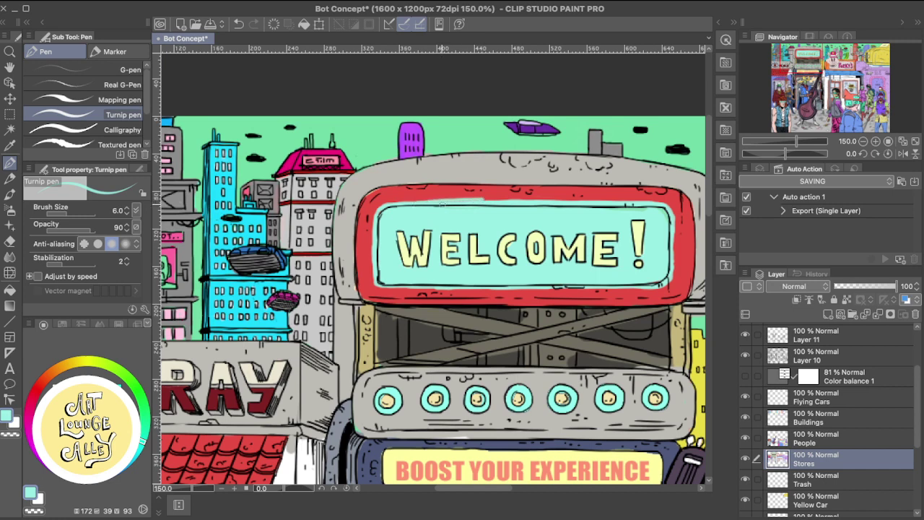
key("ctrl+z")
left_click_drag(495, 203, 395, 204)
left_click_drag(381, 280, 452, 292)
key("ctrl+z")
mouse_move(392, 286)
left_mouse_down()
mouse_move(462, 288)
mouse_move(387, 285)
mouse_move(412, 288)
left_mouse_up()
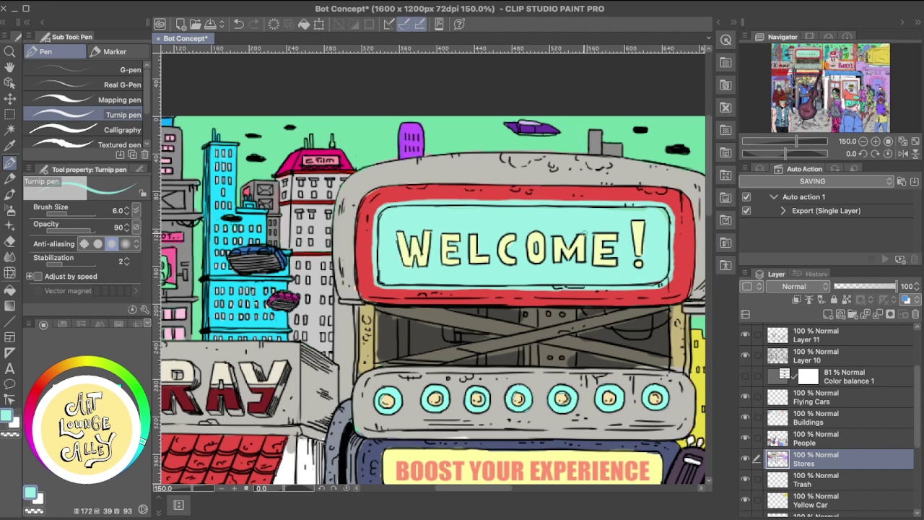
Sample the casing grey and frame red, and clean up the upper right corner of the sign's red frame.
scroll(613, 217, "right", 5)
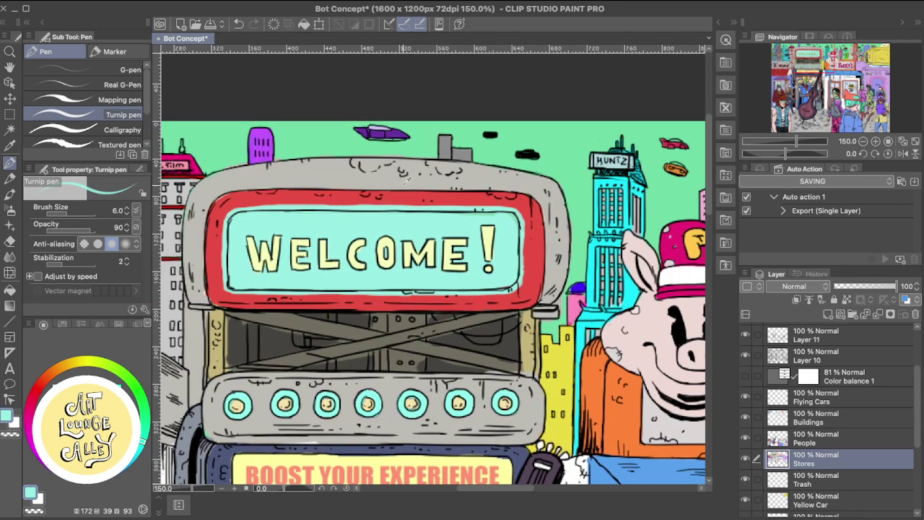
left_click(407, 180, "alt")
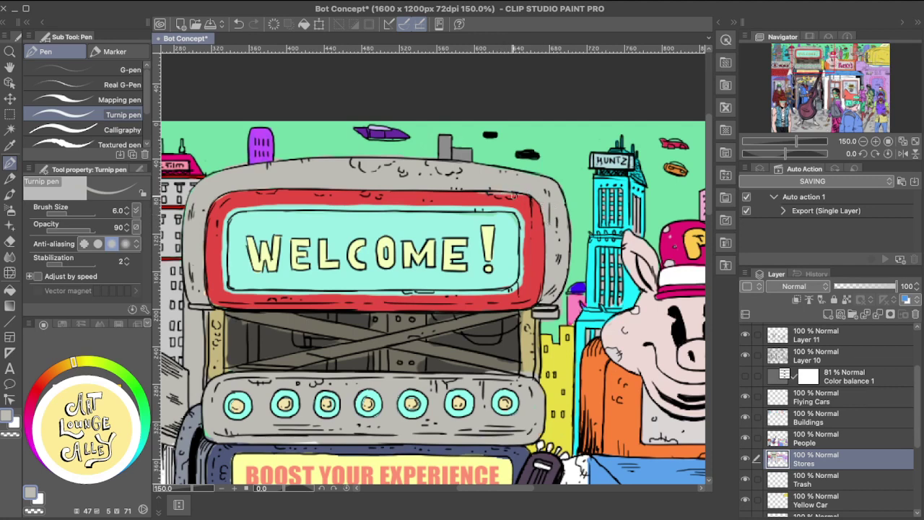
left_click(488, 193, "alt")
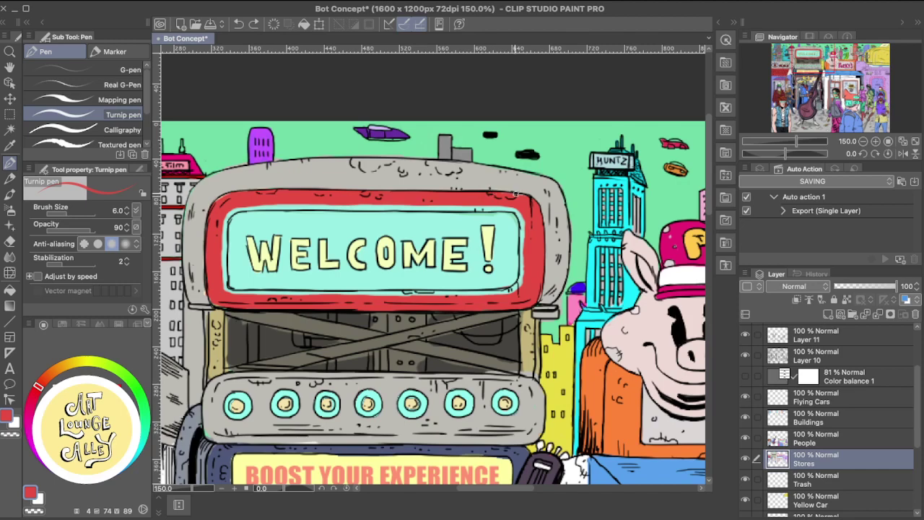
left_click_drag(532, 204, 535, 207)
left_click_drag(446, 203, 542, 192)
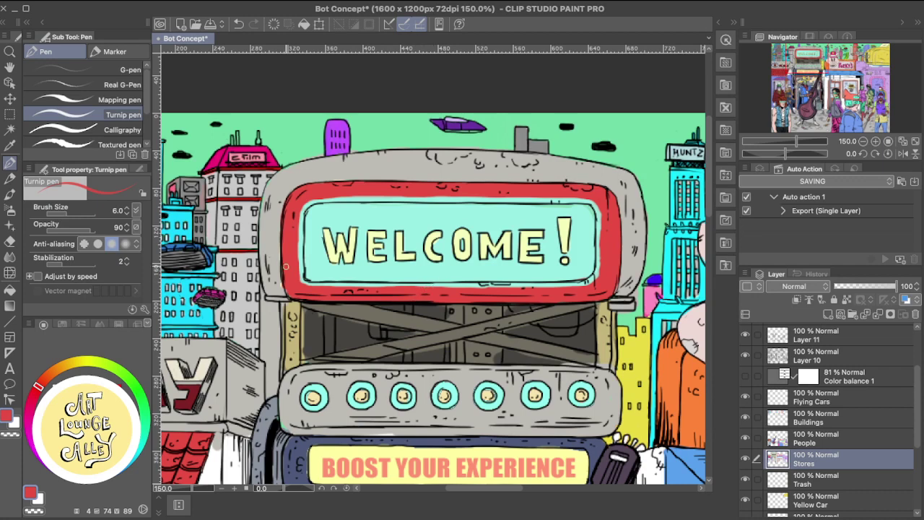
Alternate between sampled grey and red to refine where the red frame meets the casing at the left and top.
key("c")
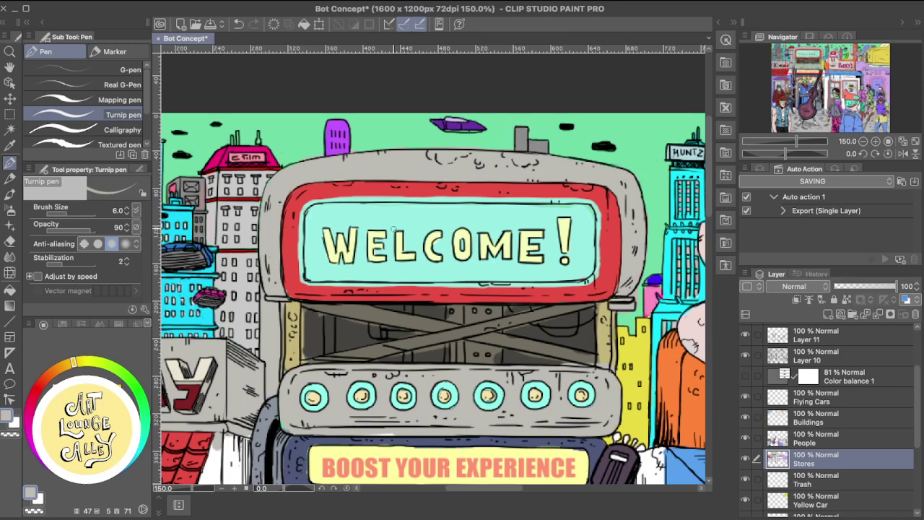
left_click(293, 240, "alt")
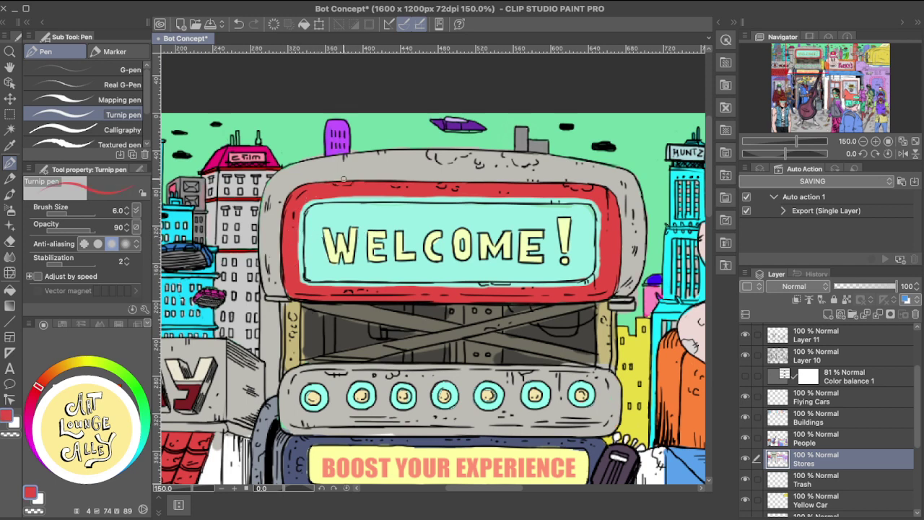
left_click(501, 185, "alt")
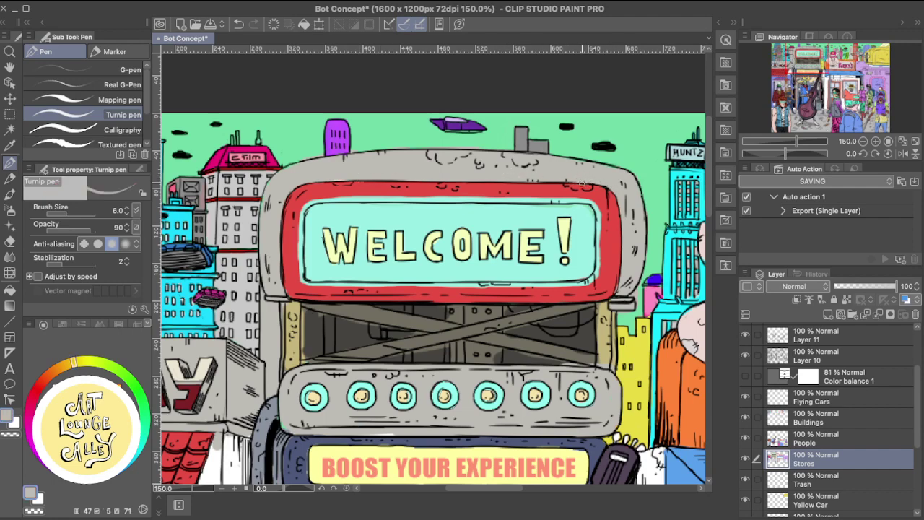
Paint grey along the lower edge of the round-light strip above the BOOST YOUR EXPERIENCE sign.
left_click_drag(548, 207, 486, 145)
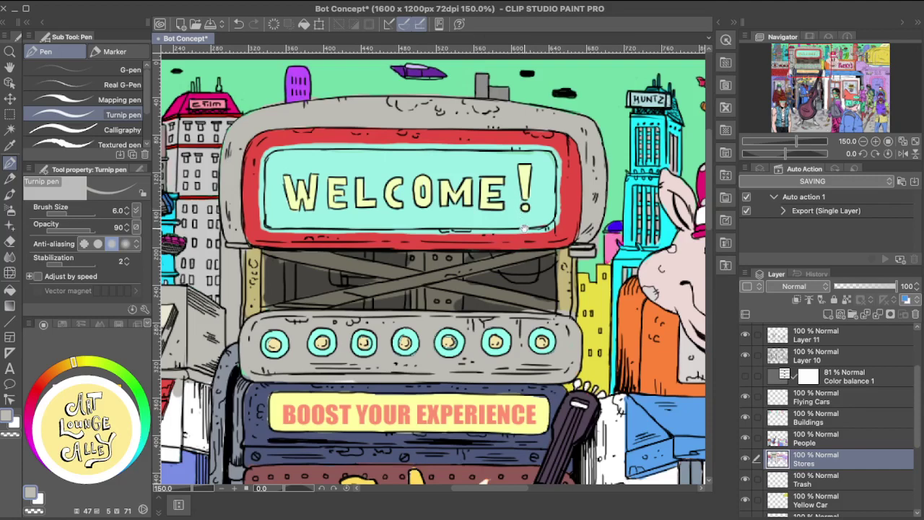
left_click_drag(435, 322, 435, 285)
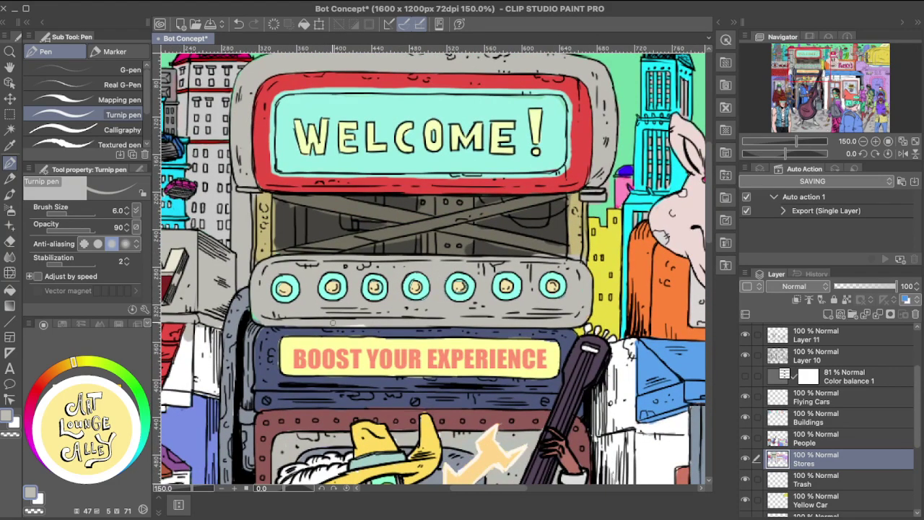
left_click_drag(333, 323, 361, 324)
Switch to the opening's dark grey and fill in the left edge of the boarded opening below the WELCOME! sign.
scroll(390, 323, "down", 4)
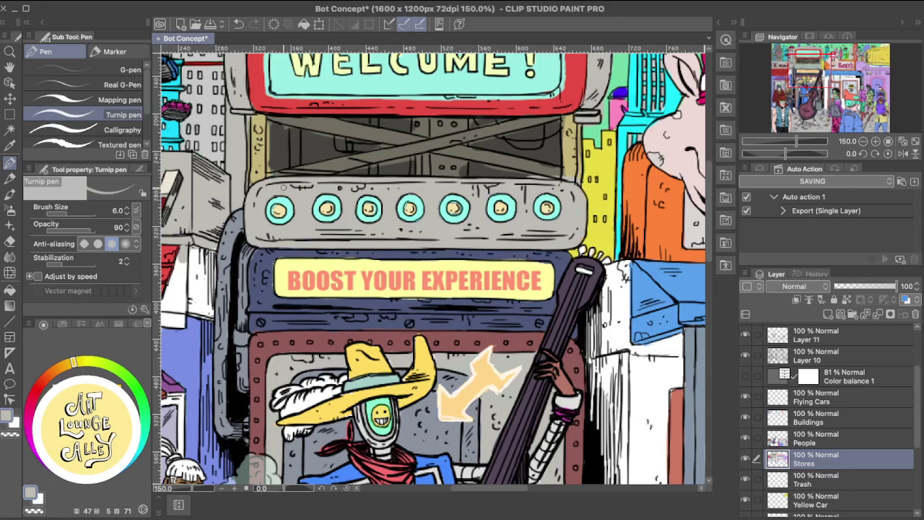
key("x")
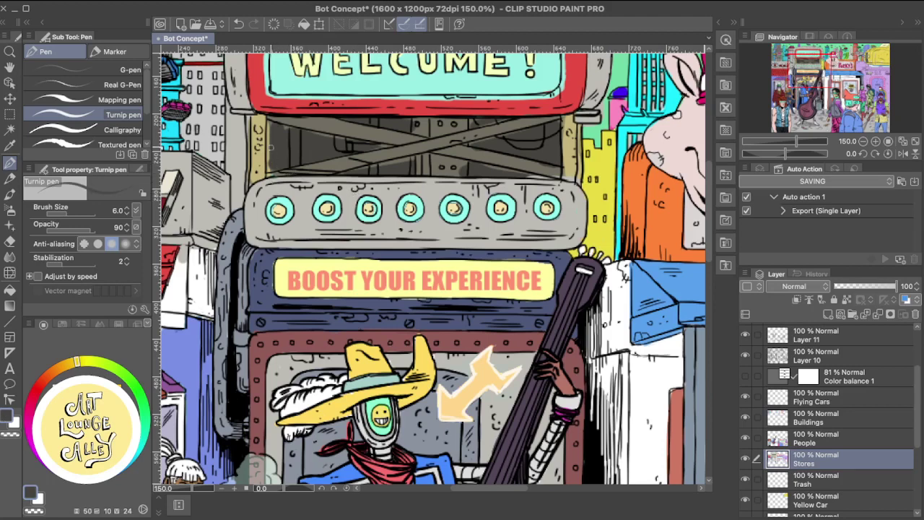
mouse_move(269, 122)
left_mouse_down()
mouse_move(268, 160)
mouse_move(269, 138)
left_mouse_up()
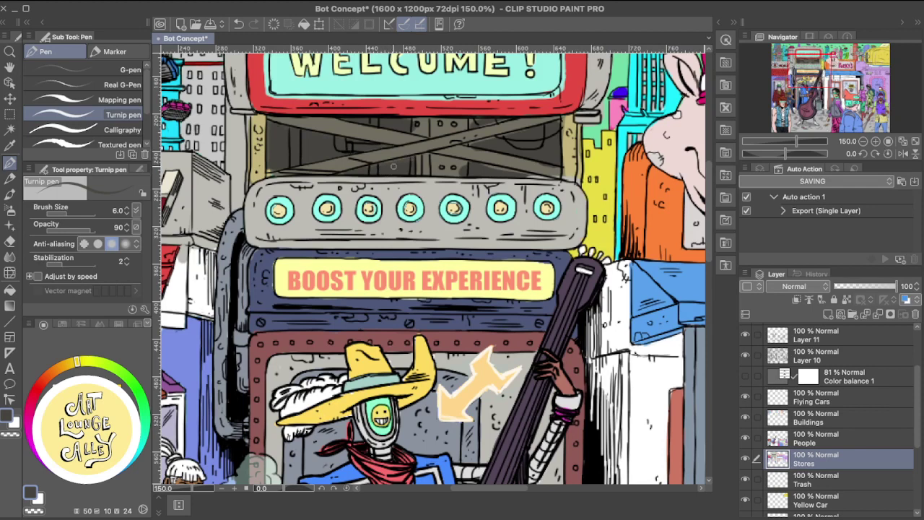
Touch up the brown planks and dark gaps of the boarded opening with sampled colors, and sample the tan side post.
left_click(442, 162, "alt")
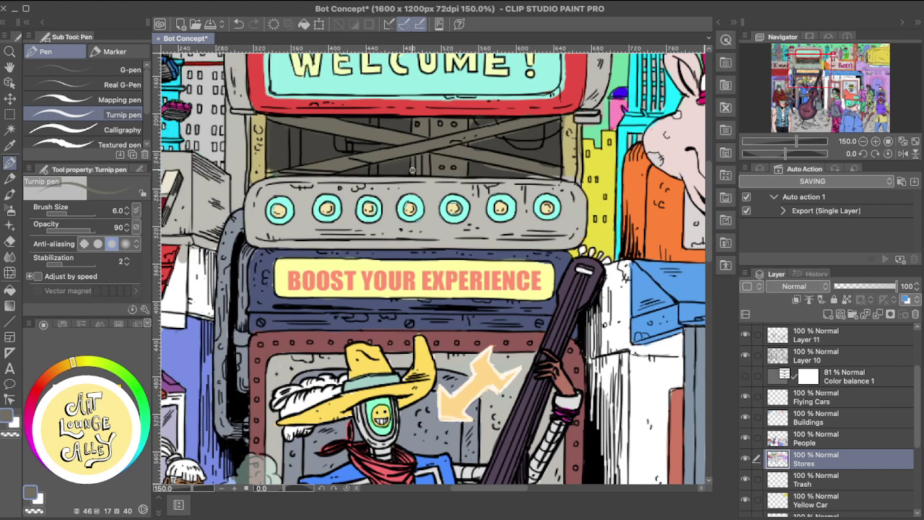
left_click(487, 121, "alt")
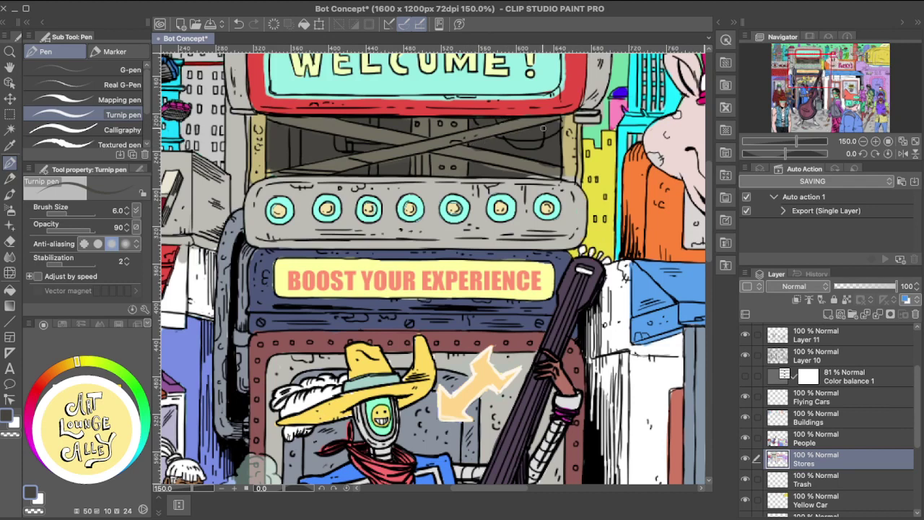
left_click_drag(478, 171, 525, 176)
left_click(470, 150, "alt")
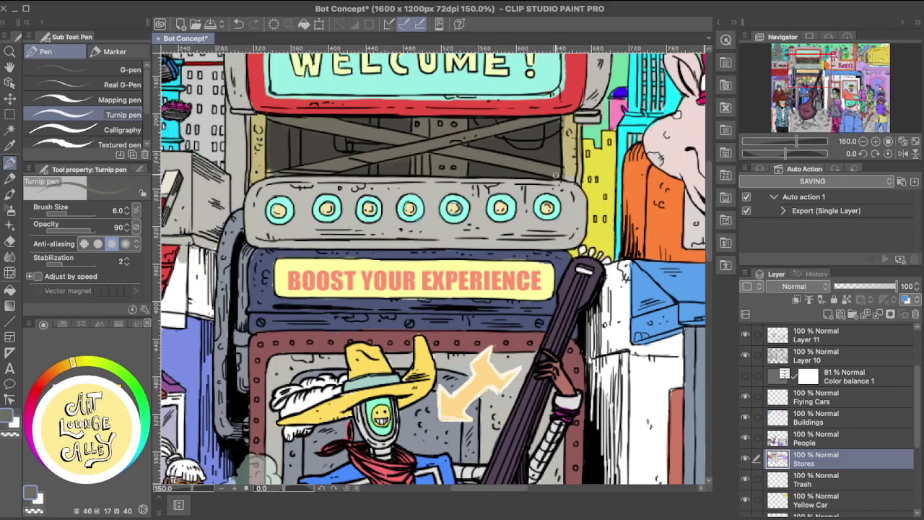
left_click(570, 172, "alt")
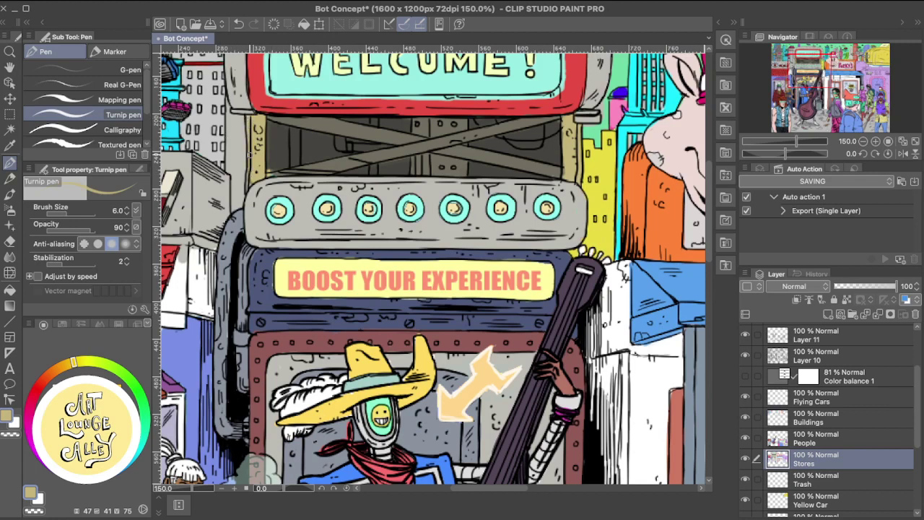
Touch up the planks, tan side post and dark gaps at the boarded opening's lower left corner with colors sampled from each.
scroll(271, 167, "up", 1)
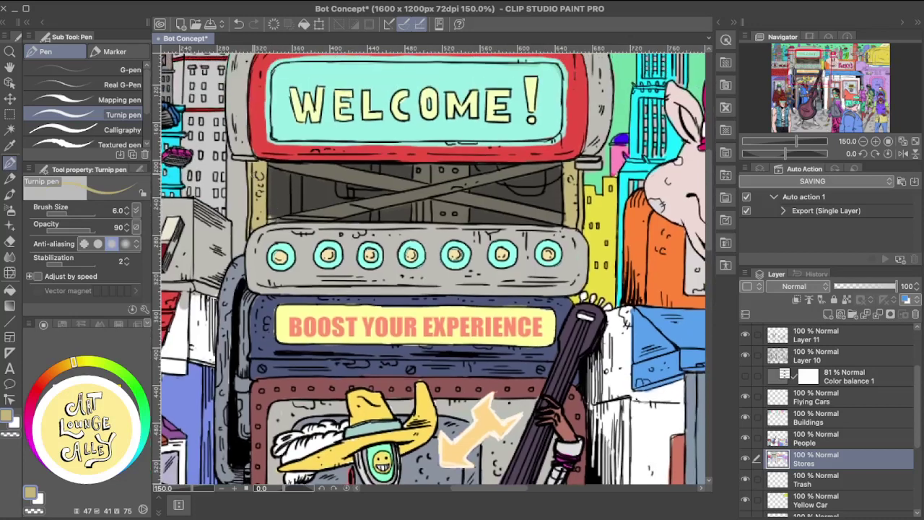
left_click(277, 206, "alt")
left_click(328, 210, "alt")
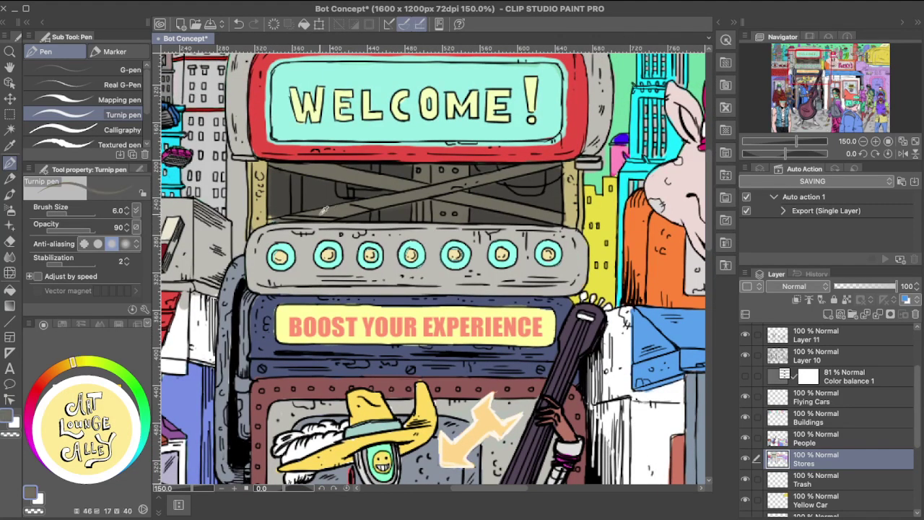
left_click(262, 217, "alt")
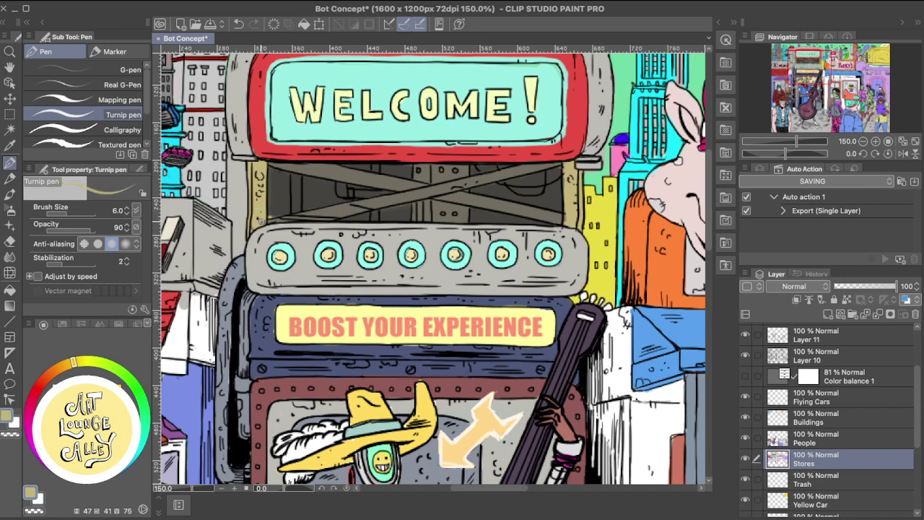
left_click(274, 215, "alt")
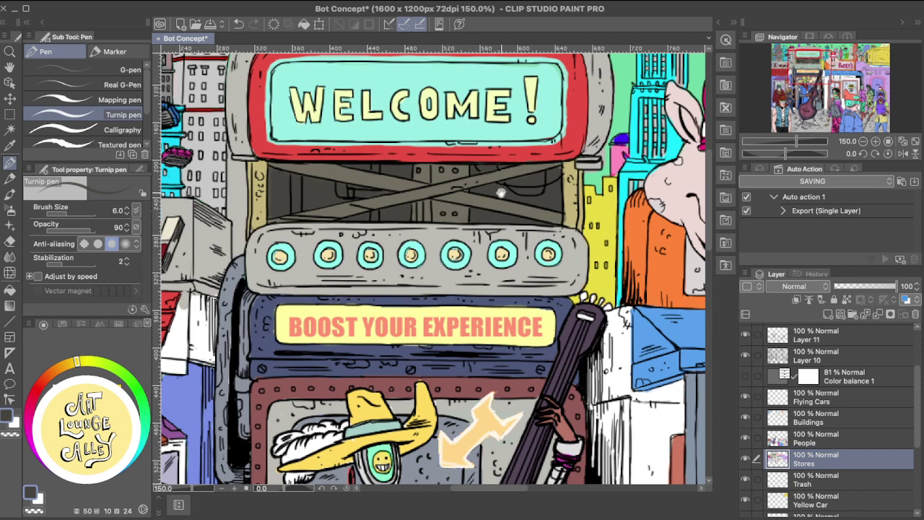
Examine the WELCOME! sign, its boarded opening and the surrounding skyline for coloring gaps, both close up and from farther out.
left_click_drag(498, 192, 449, 251)
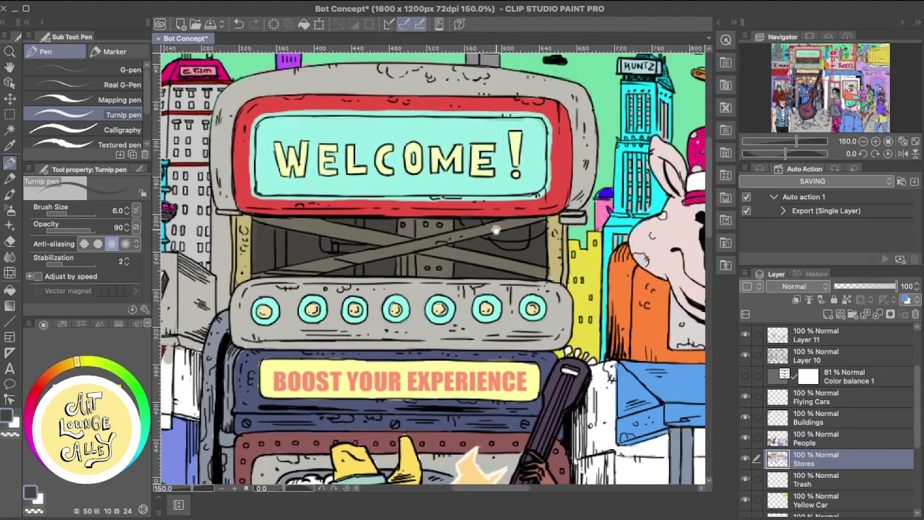
left_click_drag(528, 219, 467, 239)
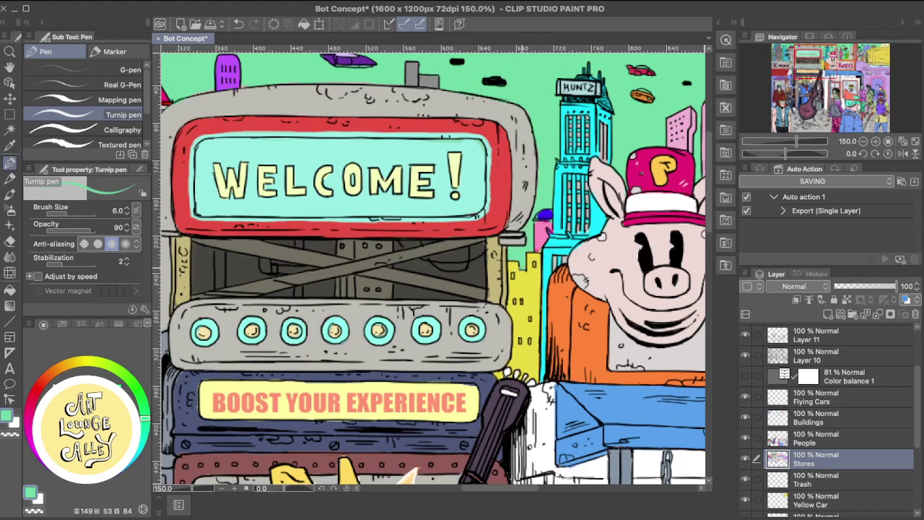
left_click_drag(460, 258, 559, 221)
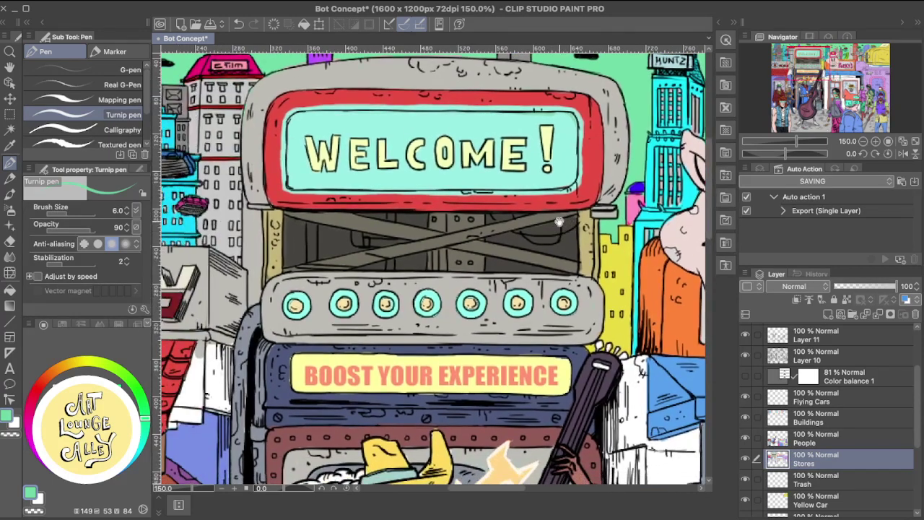
scroll(561, 216, "down", 2)
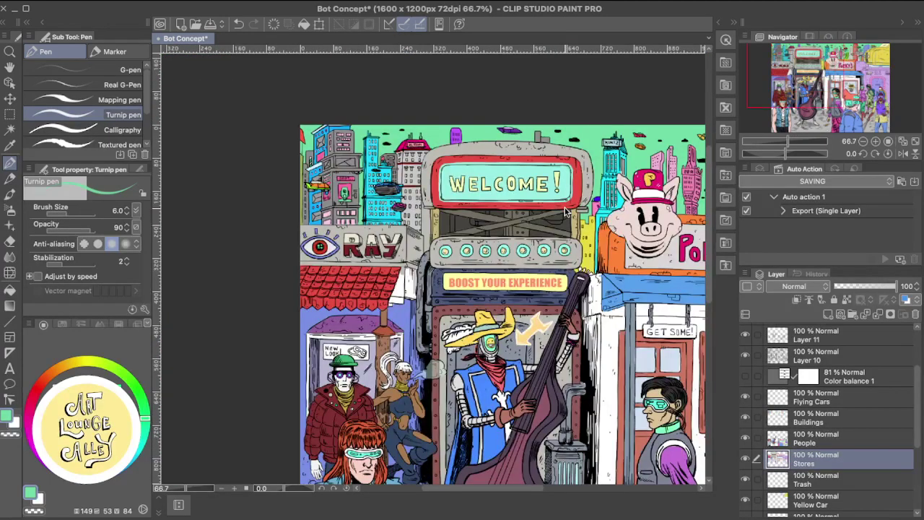
scroll(565, 211, "up", 1)
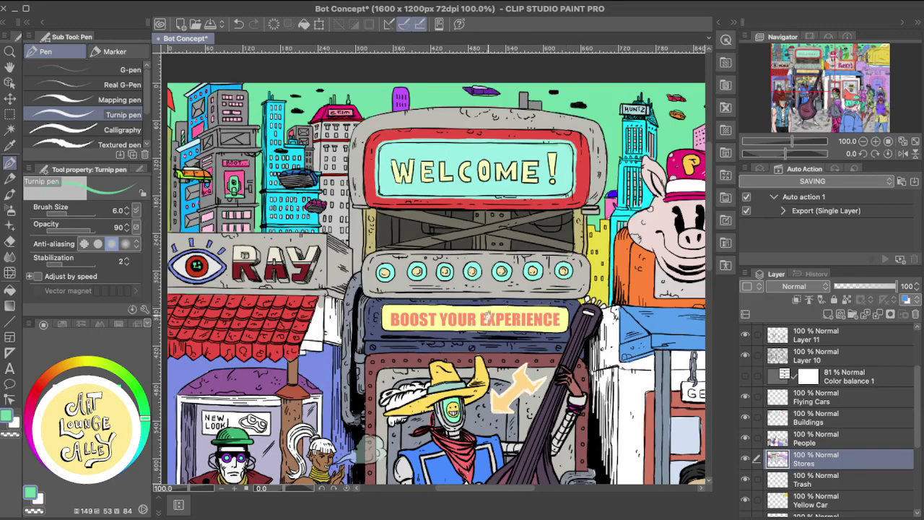
left_click_drag(488, 315, 374, 118)
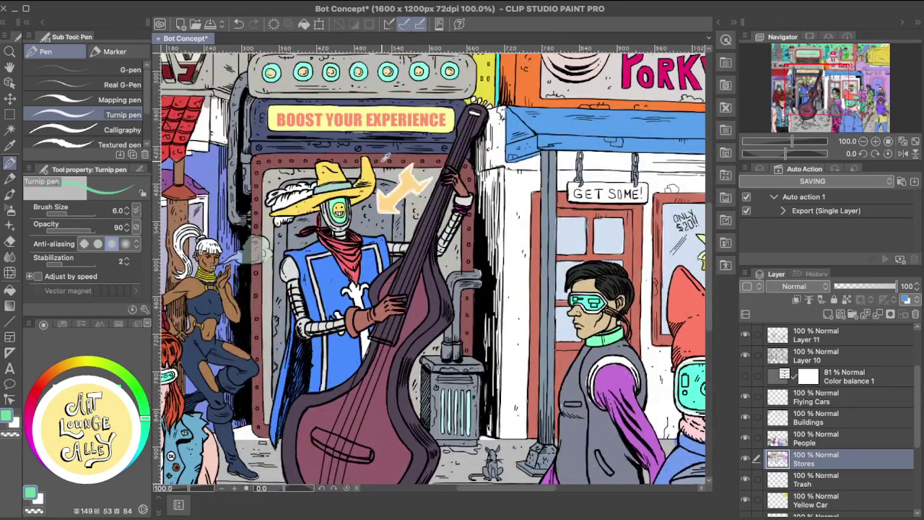
Sample the maroon of the riveted door frame behind the bass player and check the frame, sidewalk and Porky's storefront.
left_click(383, 160, "alt")
scroll(418, 307, "down", 4)
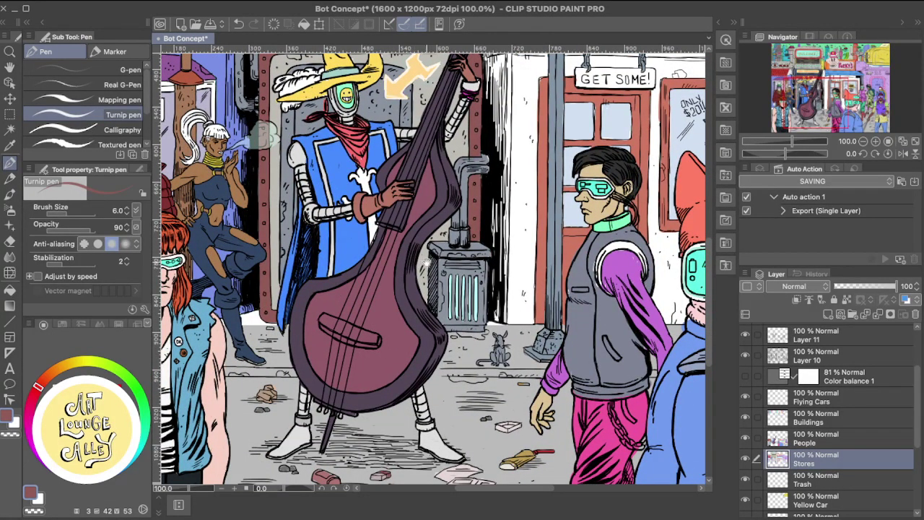
scroll(426, 263, "right", 4)
scroll(426, 263, "up", 2)
scroll(463, 287, "down", 4)
scroll(464, 287, "right", 2)
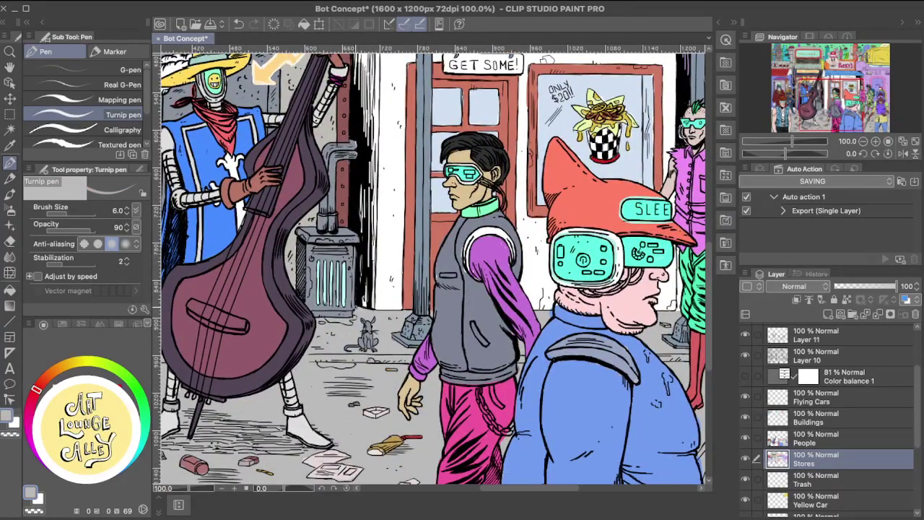
Undo the last two grey strokes made on the Stores layer around the bass player.
scroll(363, 329, "left", 10)
scroll(363, 329, "down", 1)
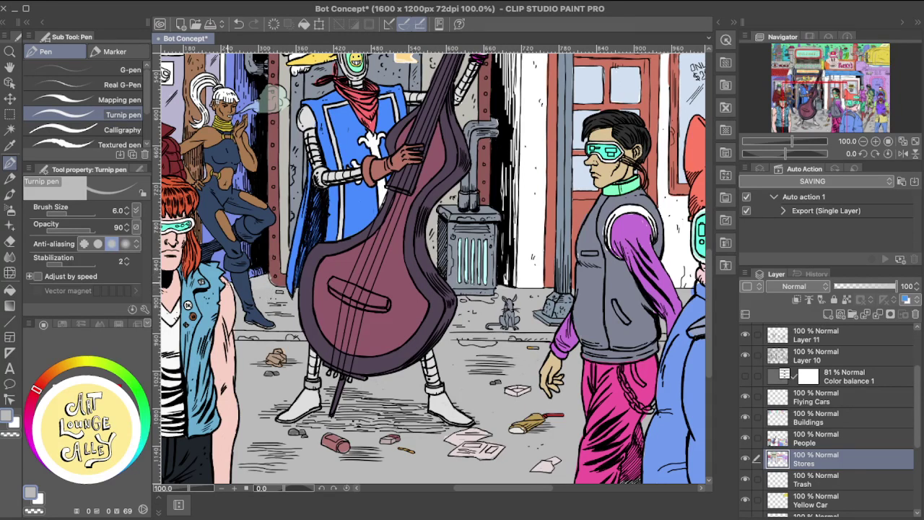
key("ctrl+z")
key("ctrl+z")
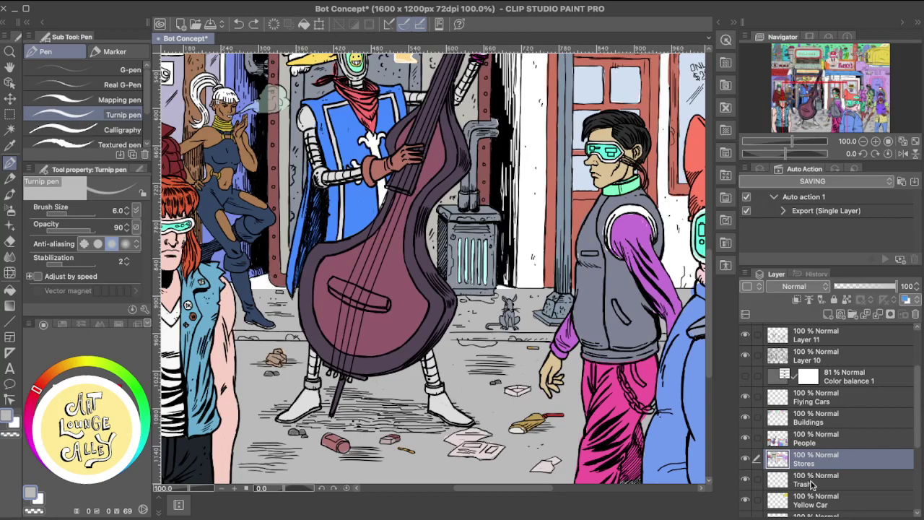
Make Layer 6 Copy 2 active and paint grey on the sidewalk beside the leaning woman's boots.
scroll(823, 469, "down", 5)
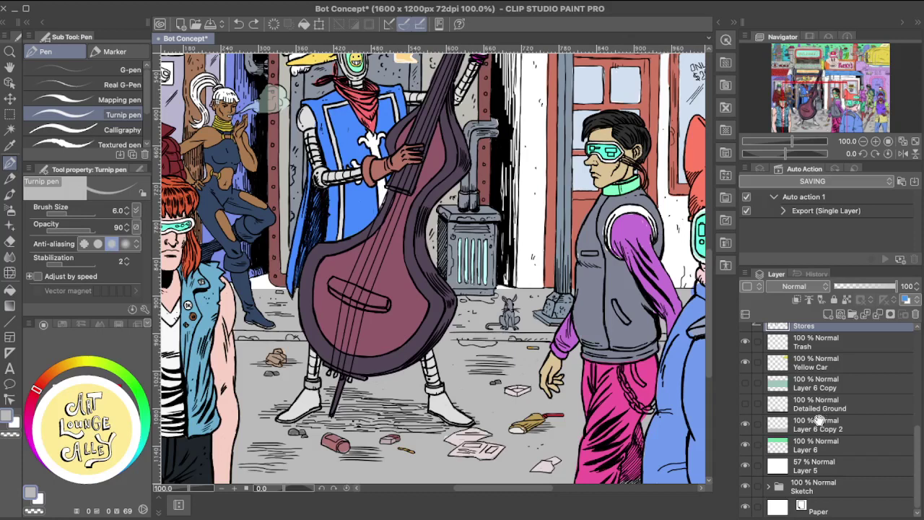
left_click(817, 426)
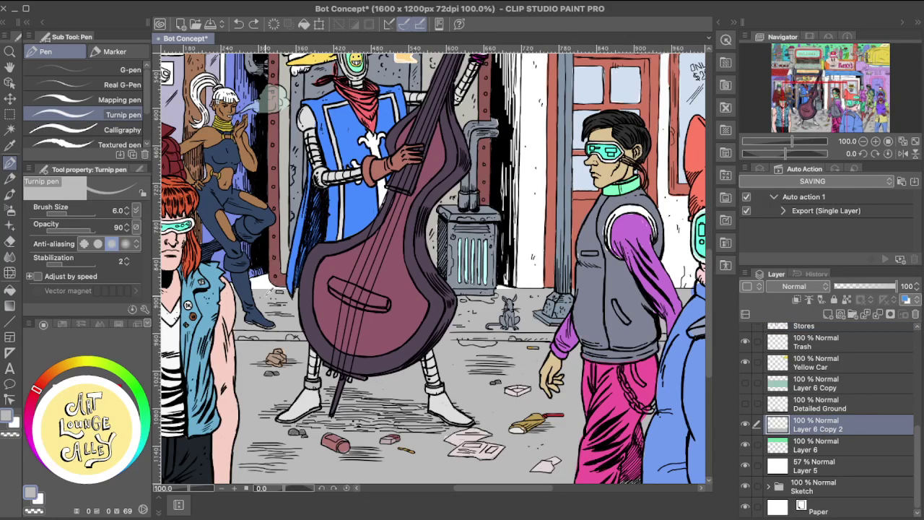
left_click_drag(262, 296, 258, 289)
scroll(587, 309, "right", 10)
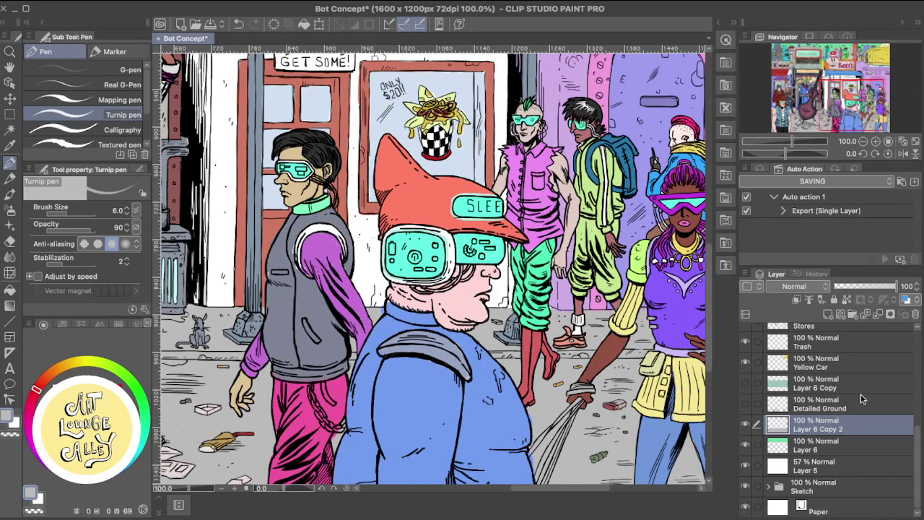
On the People layer, undo the stray black stroke and fill in the black shadow beside the green-mohawked man's neck and shoulder.
left_click_drag(916, 433, 916, 331)
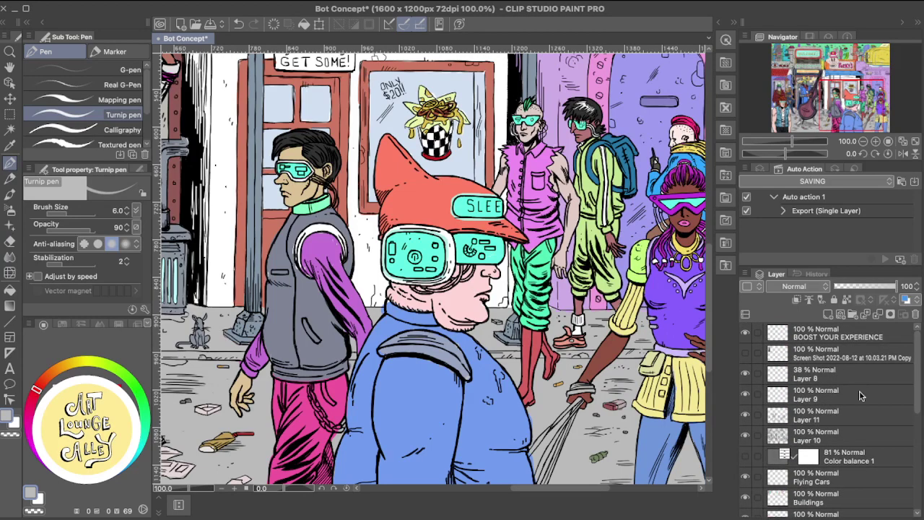
scroll(915, 403, "down", 3)
scroll(916, 403, "down", 1)
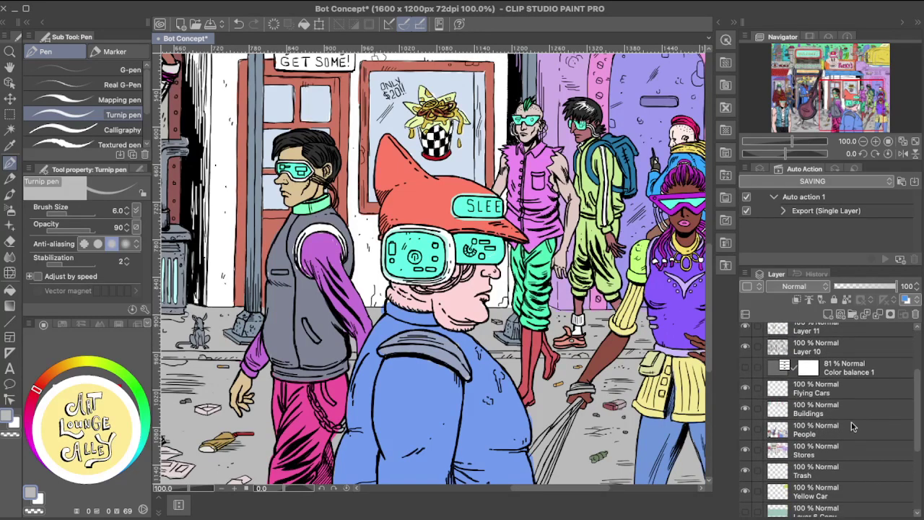
left_click(830, 430)
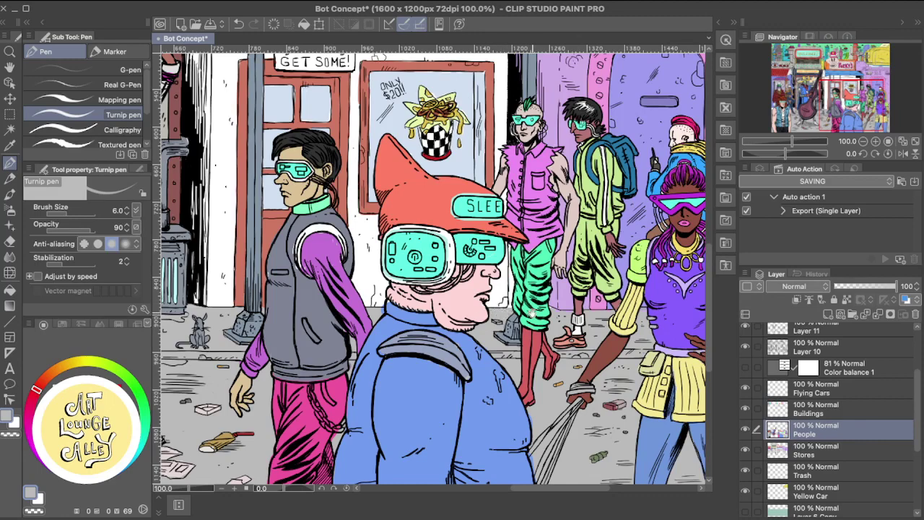
left_click_drag(531, 313, 505, 364)
key("x")
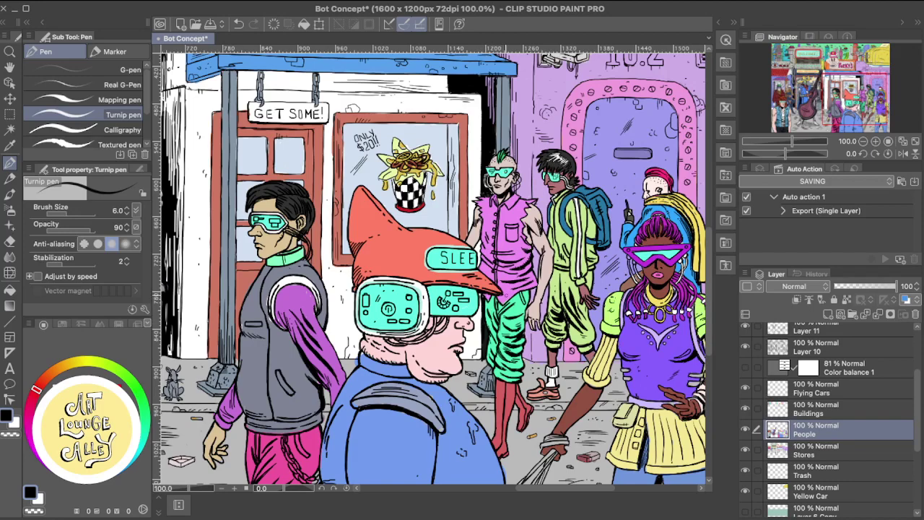
scroll(509, 228, "up", 3)
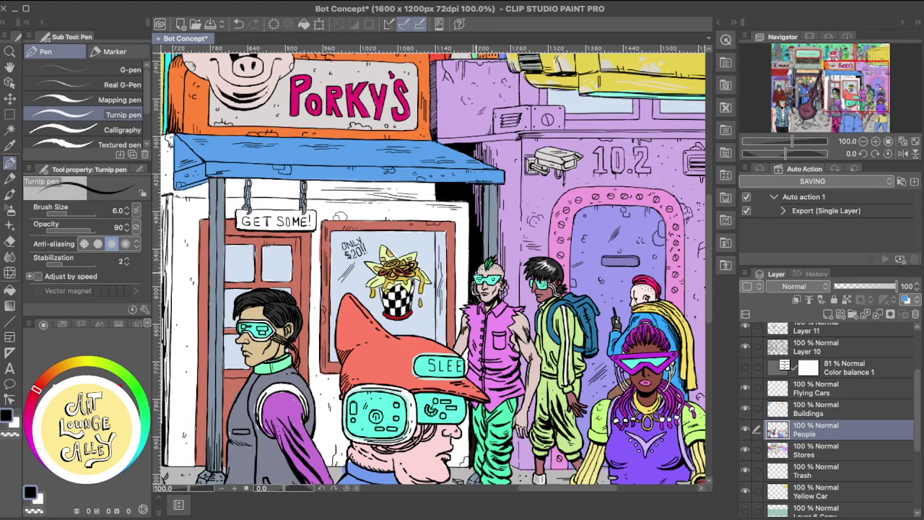
key("ctrl+z")
scroll(548, 215, "up", 2)
left_click_drag(450, 397, 463, 252)
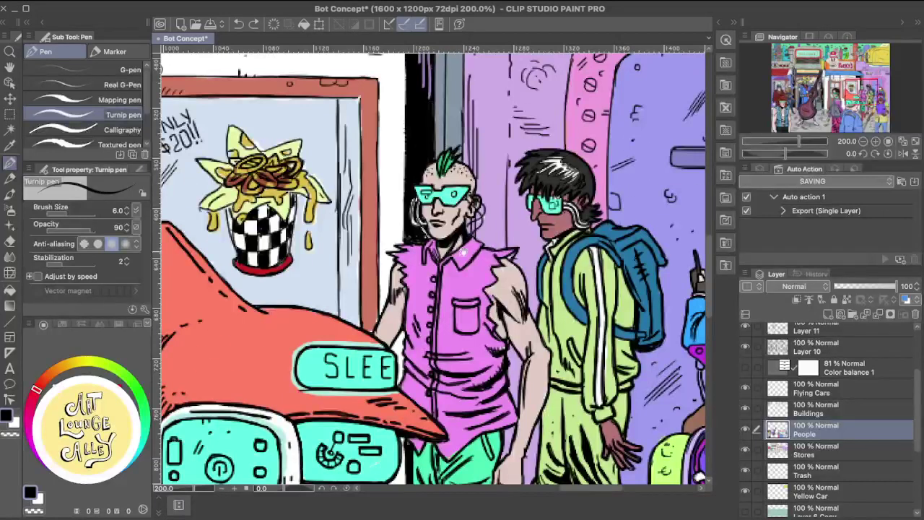
mouse_move(409, 228)
left_mouse_down()
mouse_move(410, 220)
mouse_move(425, 206)
mouse_move(420, 228)
left_mouse_up()
left_click_drag(422, 285, 446, 257)
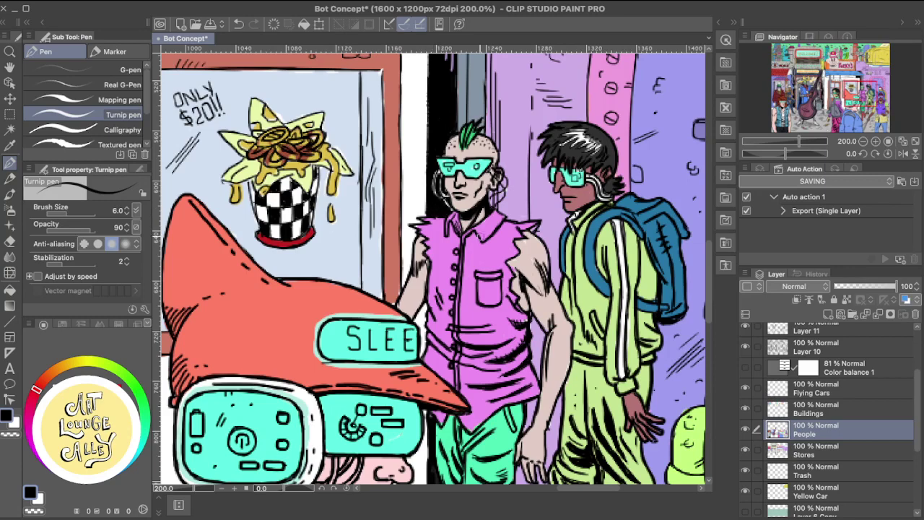
Inspect the pedestrians, storefronts and the whole street illustration at different zoom levels for remaining color gaps.
scroll(501, 257, "up", 4)
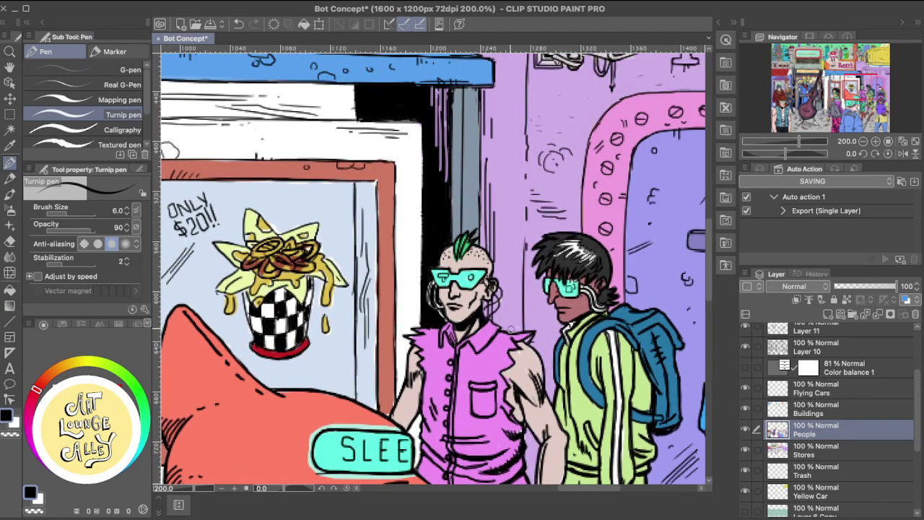
scroll(511, 331, "down", 2)
scroll(512, 331, "down", 2)
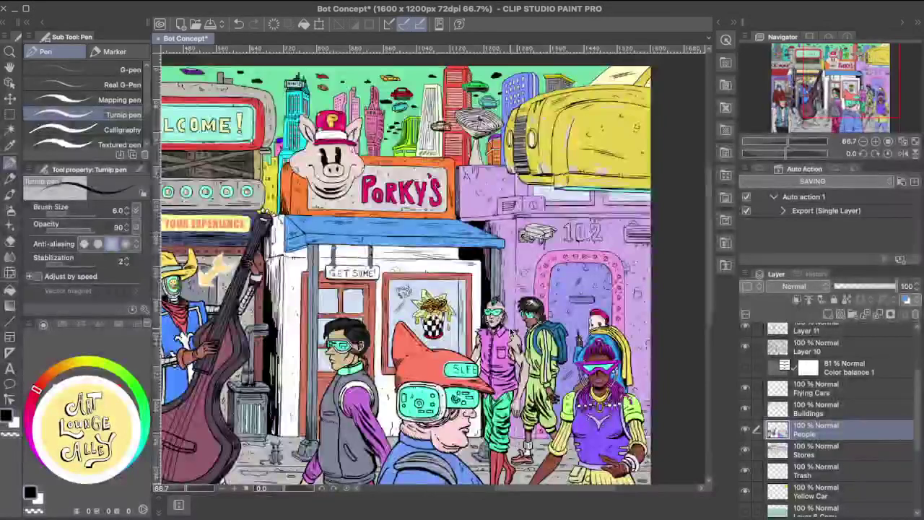
scroll(509, 331, "up", 2)
left_click_drag(406, 327, 435, 132)
left_click_drag(469, 271, 487, 262)
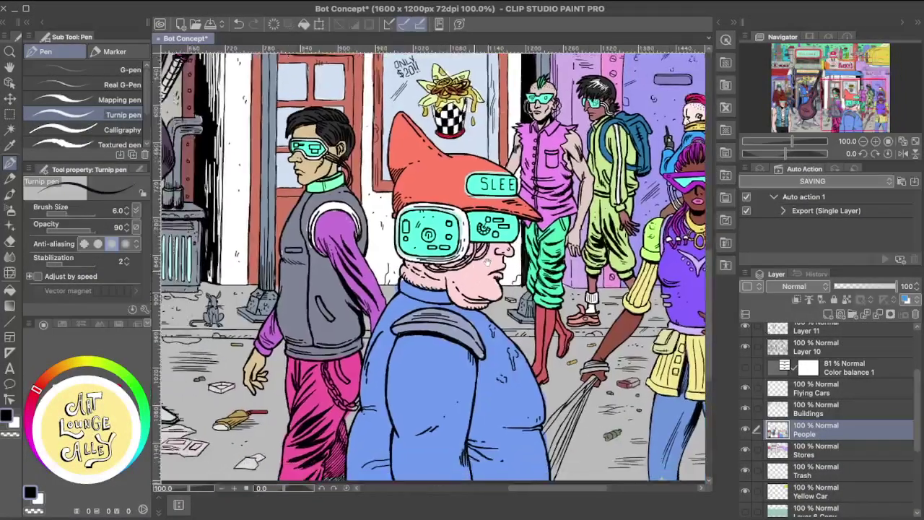
scroll(487, 261, "up", 3)
scroll(487, 262, "down", 1)
scroll(487, 261, "down", 1)
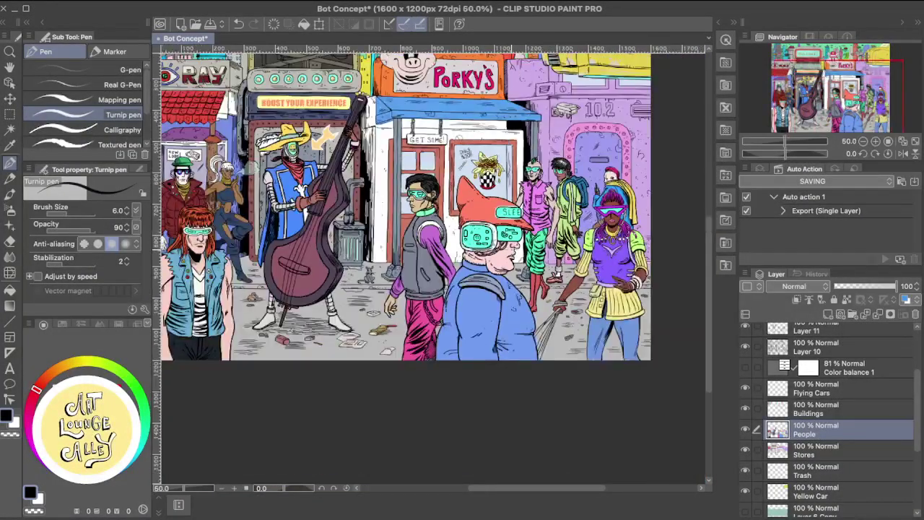
left_click_drag(483, 207, 505, 298)
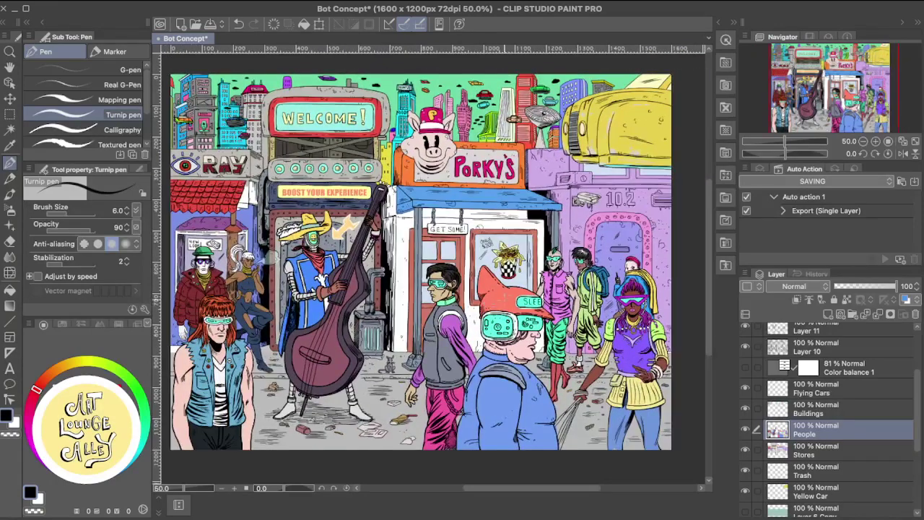
scroll(504, 291, "up", 2)
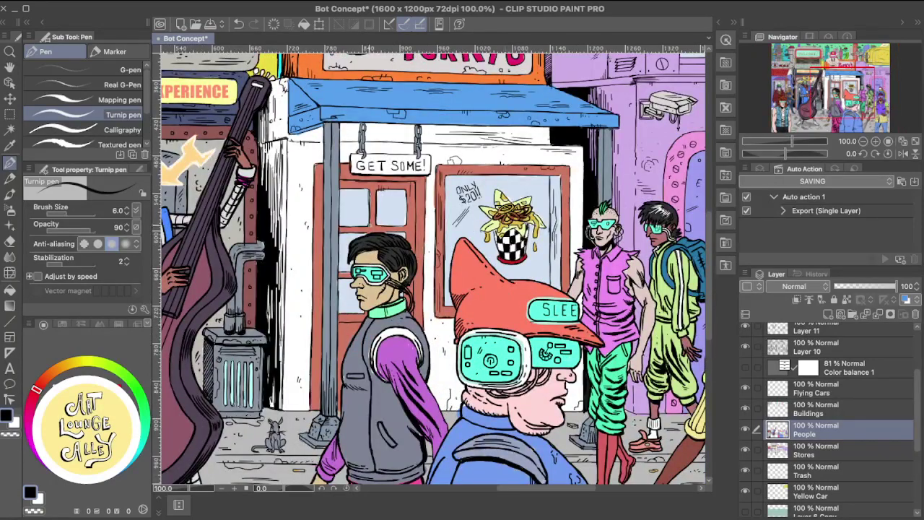
Touch up the red door and the grey-blue post under the GET SOME! sign, alternating between their sampled colors.
left_click(375, 221, "alt")
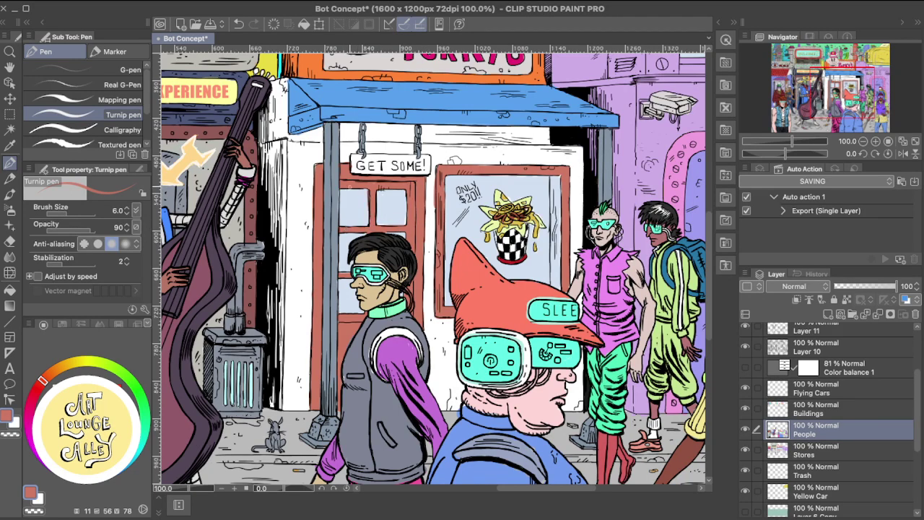
left_click(334, 189, "alt")
left_click(319, 354, "alt")
left_click(346, 376, "alt")
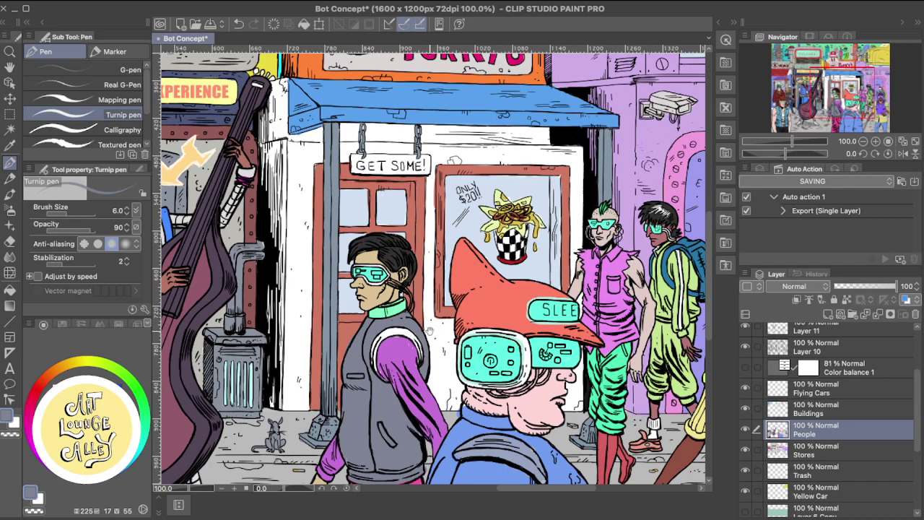
Look over Porky's storefront, its awning and sign, and the neighboring purple building for spots that need touching up.
left_click_drag(430, 331, 419, 248)
left_click_drag(451, 222, 337, 311)
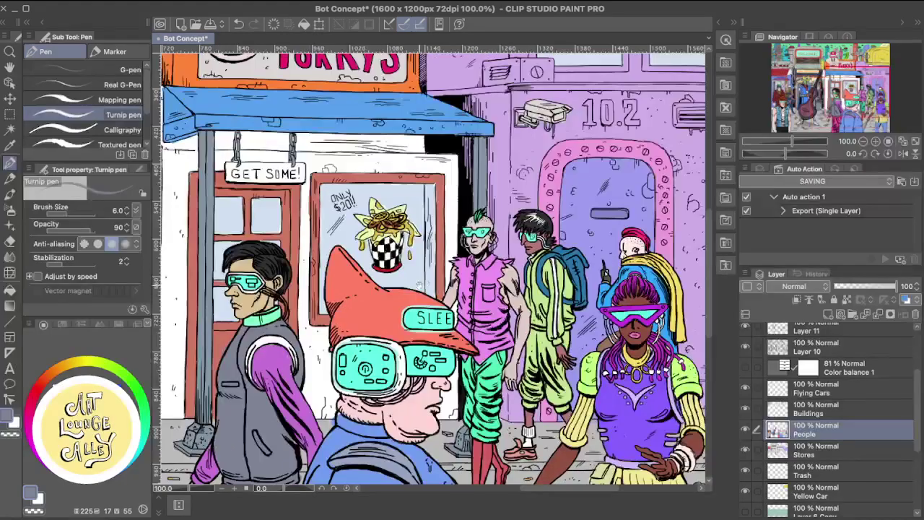
left_click_drag(421, 273, 344, 269)
left_click_drag(400, 256, 443, 255)
left_click_drag(441, 210, 509, 325)
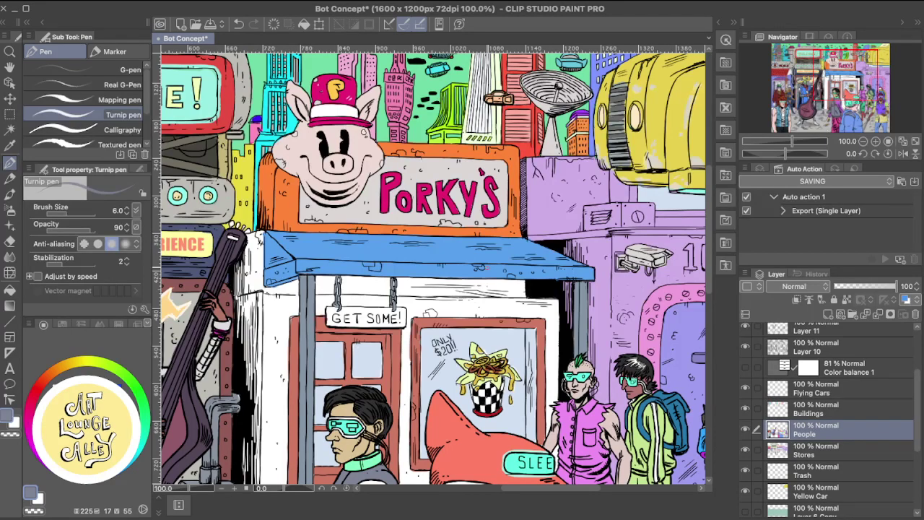
left_click_drag(395, 262, 500, 209)
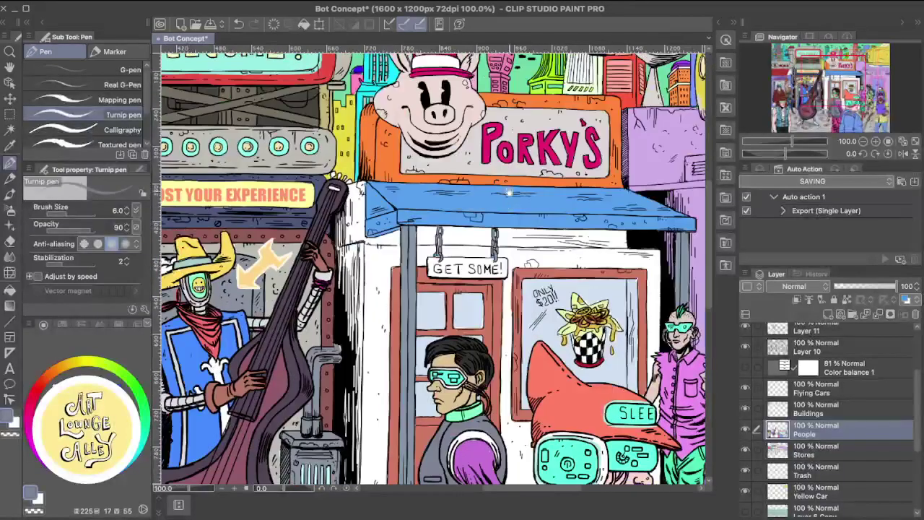
On the Stores layer, touch up the wall between Porky's red door and window with a white Turnip pen.
left_click(395, 214, "alt")
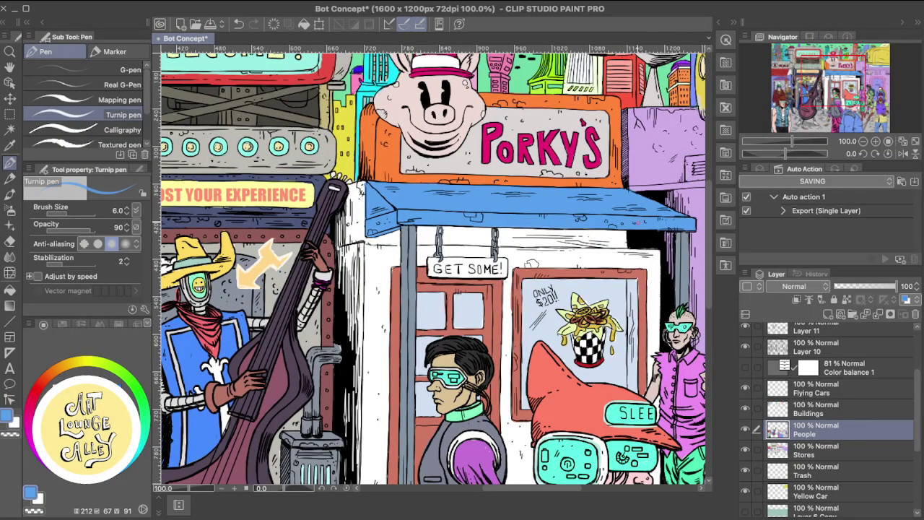
left_click_drag(556, 252, 568, 156)
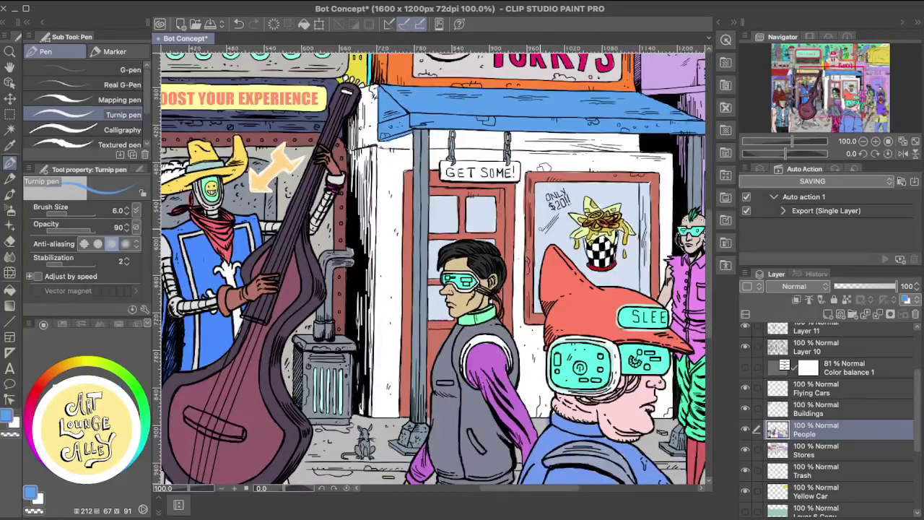
left_click(802, 453)
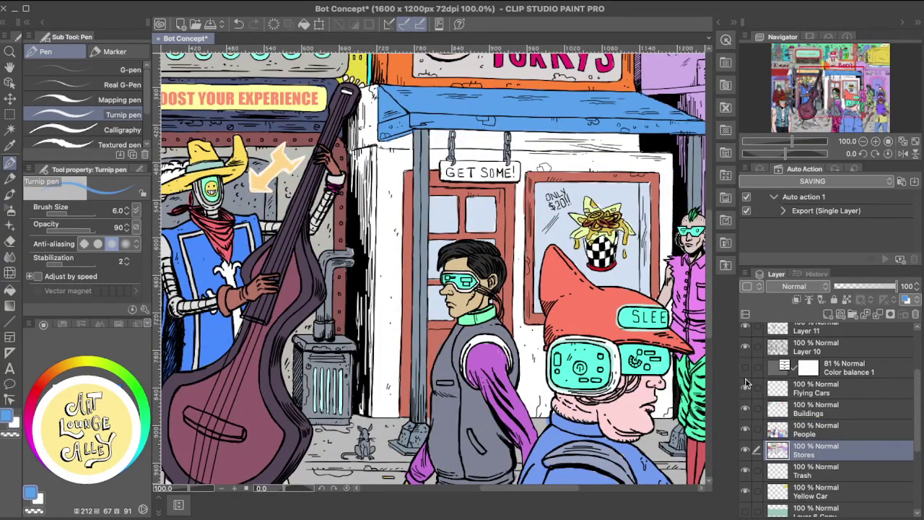
left_click_drag(517, 230, 525, 246)
key("super+z")
key("p")
key("x")
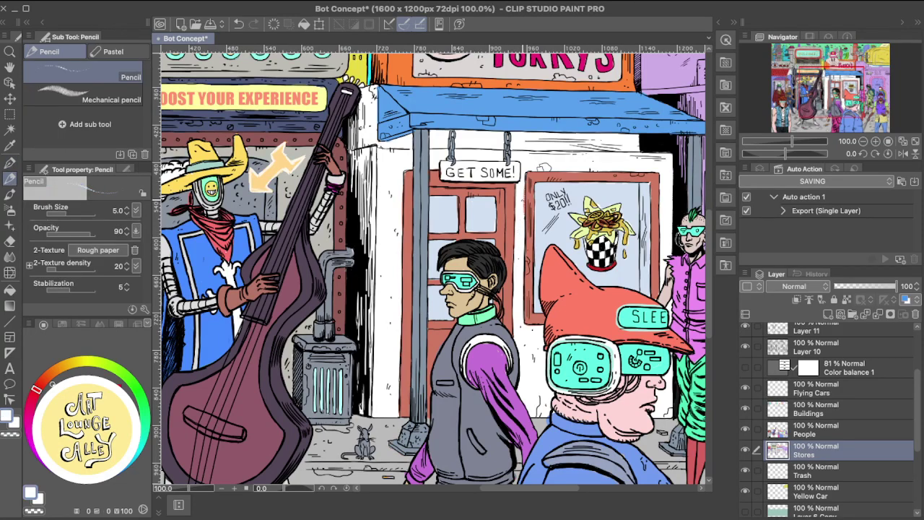
key("p")
left_click_drag(525, 214, 525, 184)
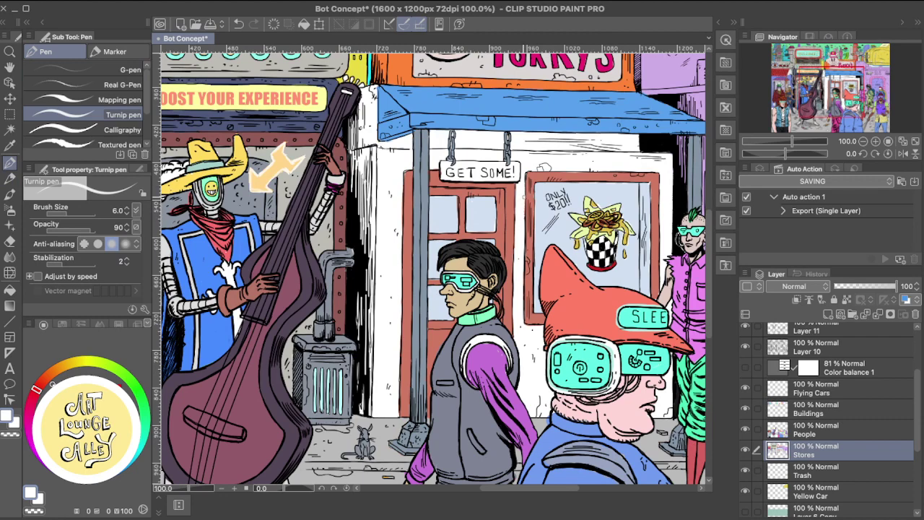
Clean up the white wall along the door and window frames and under the awning's near corner, undoing stray strokes.
left_click_drag(514, 225, 513, 268)
key("super+z")
left_click_drag(517, 186, 515, 257)
left_click_drag(402, 186, 401, 219)
left_click_drag(619, 271, 537, 337)
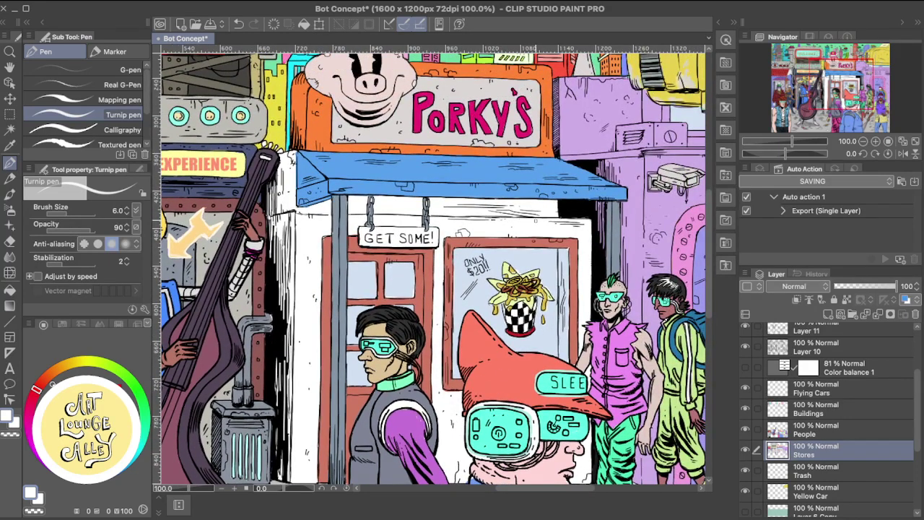
left_click_drag(518, 231, 566, 229)
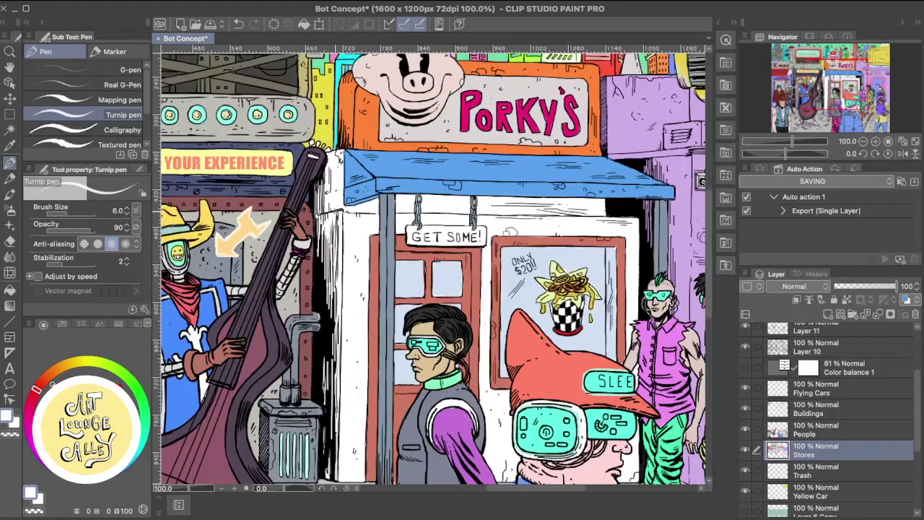
key("ctrl+z")
left_click_drag(352, 207, 345, 213)
scroll(446, 242, "right", 5)
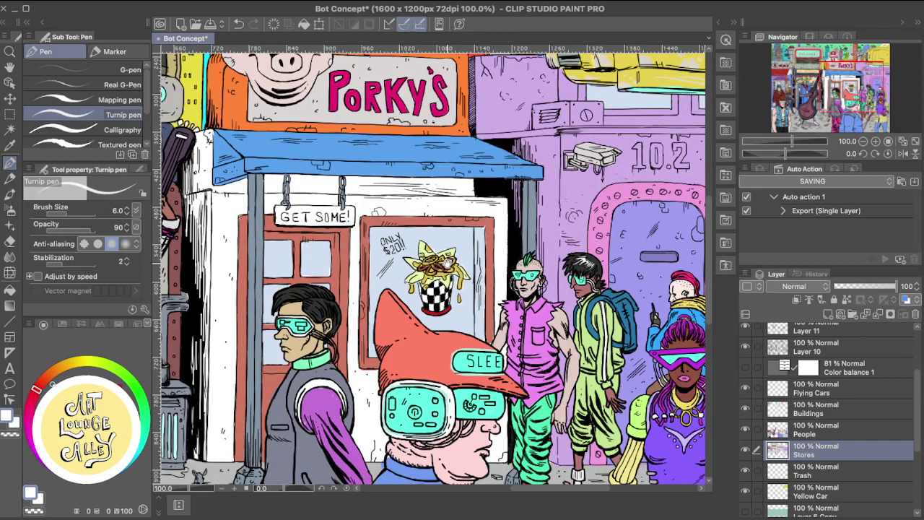
Undo the last white stroke and try black strokes around the shadow above the window's far corner.
key("ctrl+z")
key("x")
mouse_move(499, 196)
left_mouse_down()
mouse_move(533, 196)
mouse_move(491, 197)
left_mouse_up()
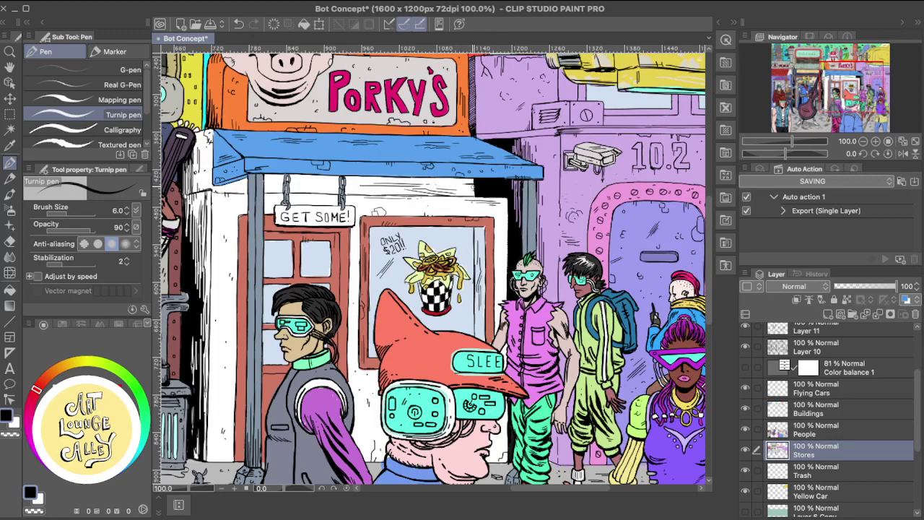
key("super+z")
mouse_move(474, 180)
left_mouse_down()
mouse_move(439, 179)
mouse_move(467, 183)
left_mouse_up()
key("super+z")
Try short black lines along the white wall band beneath the blue awning, undoing the attempts.
left_click_drag(217, 188, 238, 186)
key("super+z")
left_click_drag(240, 189, 248, 191)
key("super+z")
left_click_drag(236, 190, 249, 189)
key("ctrl+z")
mouse_move(266, 190)
left_mouse_down()
mouse_move(312, 188)
mouse_move(298, 190)
left_mouse_up()
key("ctrl+z")
key("ctrl+z")
key("ctrl+z")
key("ctrl+z")
key("ctrl+z")
key("ctrl+z")
mouse_move(323, 191)
left_mouse_down()
mouse_move(335, 191)
mouse_move(298, 195)
mouse_move(339, 189)
left_mouse_up()
key("ctrl+z")
key("ctrl+z")
Examine Porky's sign, awning, door and window and the neighboring purple building for remaining flaws.
left_click_drag(315, 189, 311, 235)
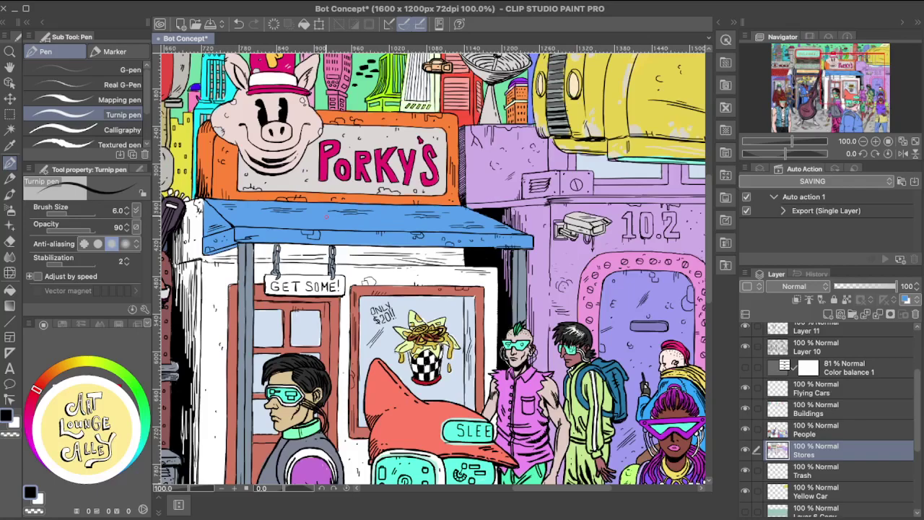
left_click_drag(321, 241, 363, 273)
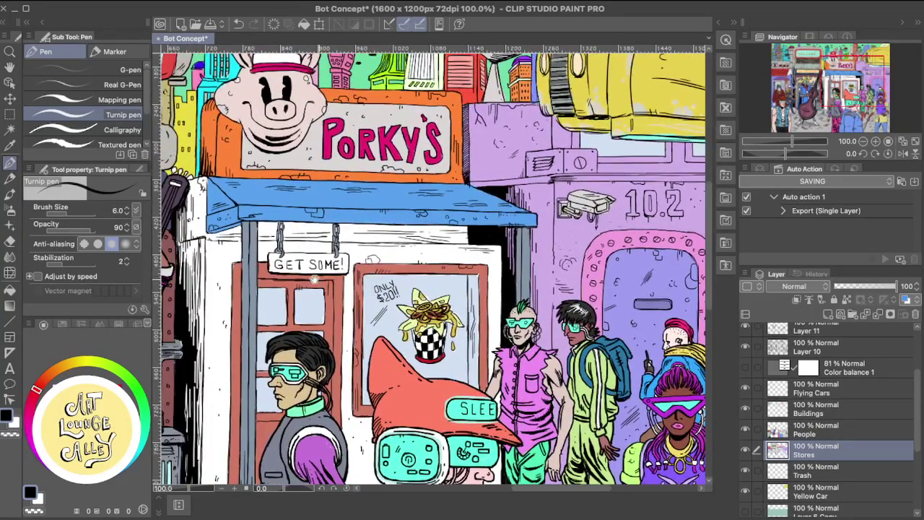
left_click_drag(244, 270, 235, 175)
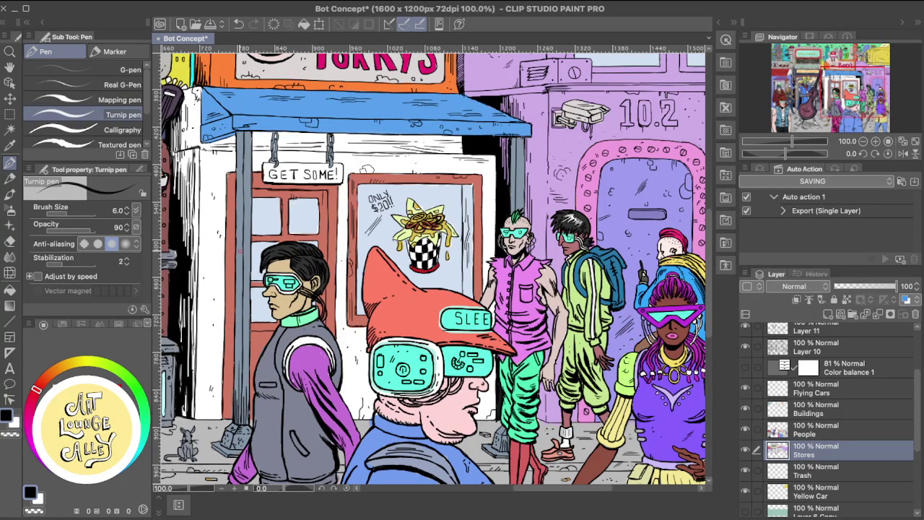
left_click_drag(324, 259, 318, 309)
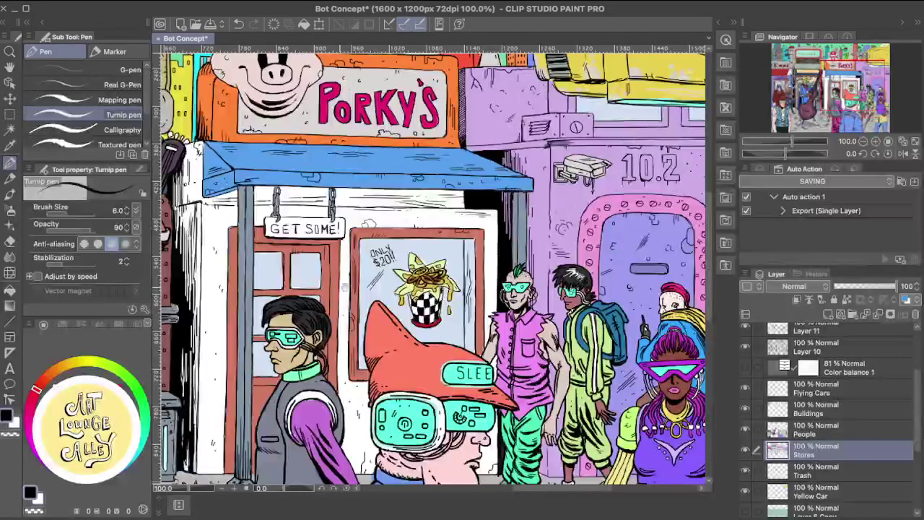
left_click_drag(374, 282, 358, 327)
left_click_drag(292, 283, 390, 300)
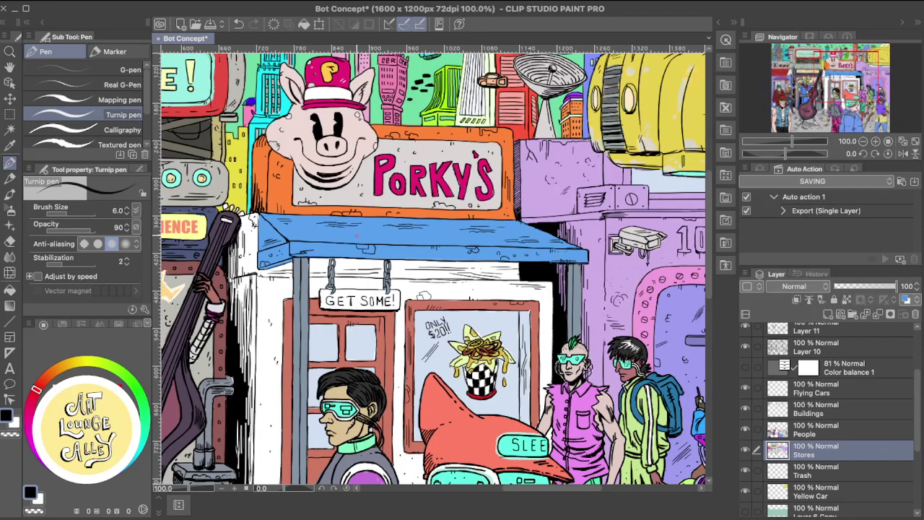
scroll(339, 249, "down", 2)
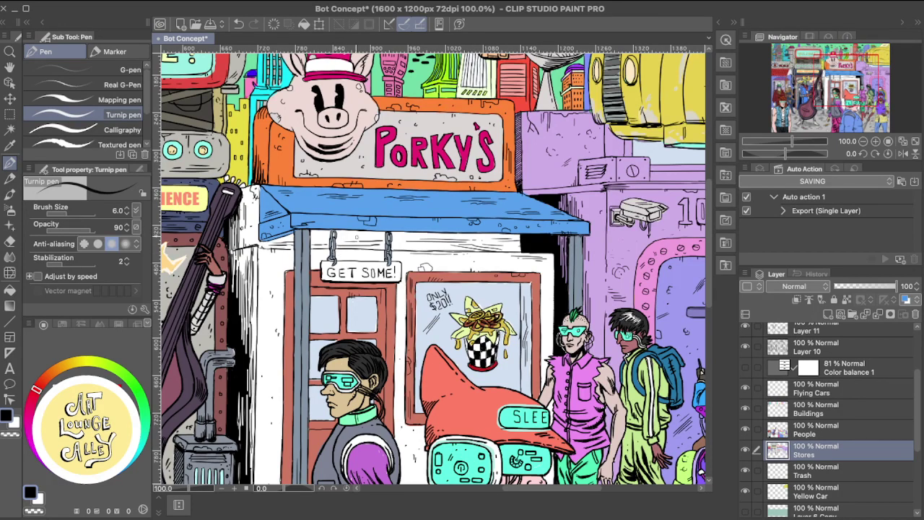
scroll(346, 240, "up", 5)
scroll(317, 292, "right", 8)
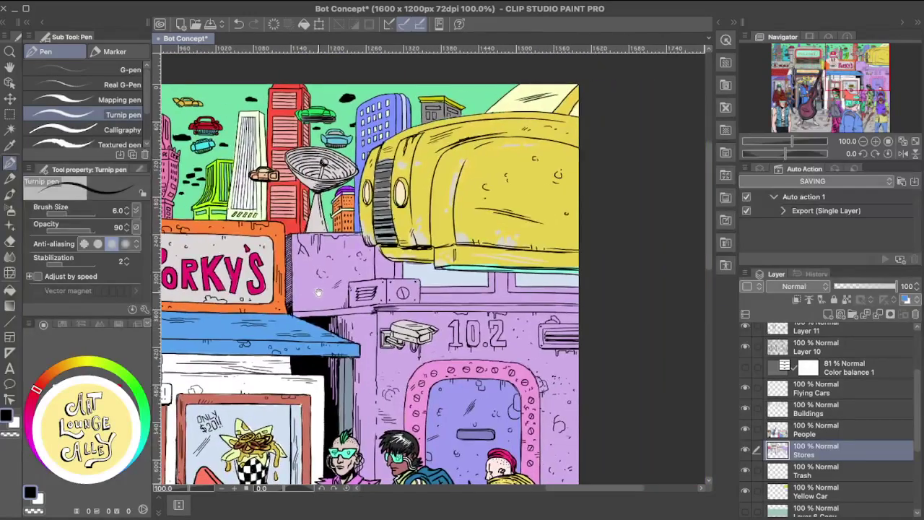
Sample the purple building's wall color and check that building and Porky's storefront for spots needing touch-up.
left_click(327, 273, "alt")
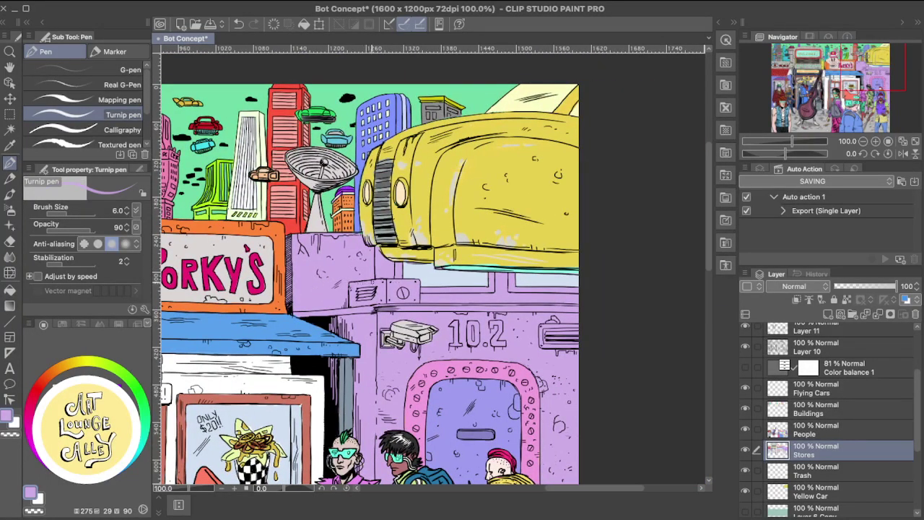
scroll(373, 283, "down", 3)
scroll(373, 283, "right", 2)
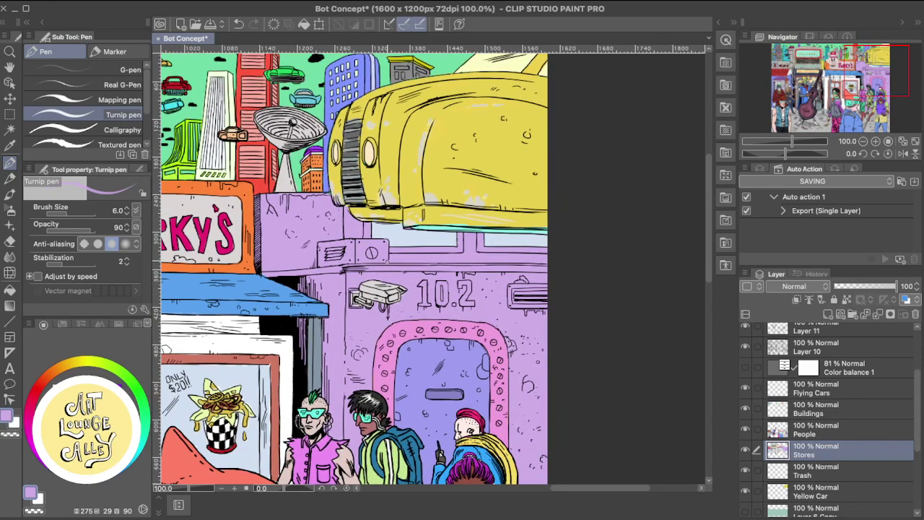
left_click_drag(394, 264, 399, 237)
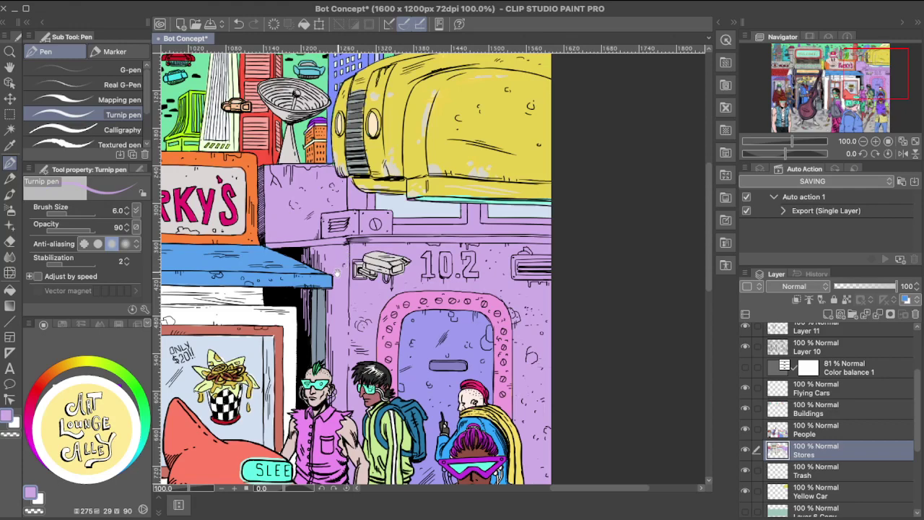
left_click_drag(294, 281, 354, 226)
left_click_drag(215, 270, 338, 233)
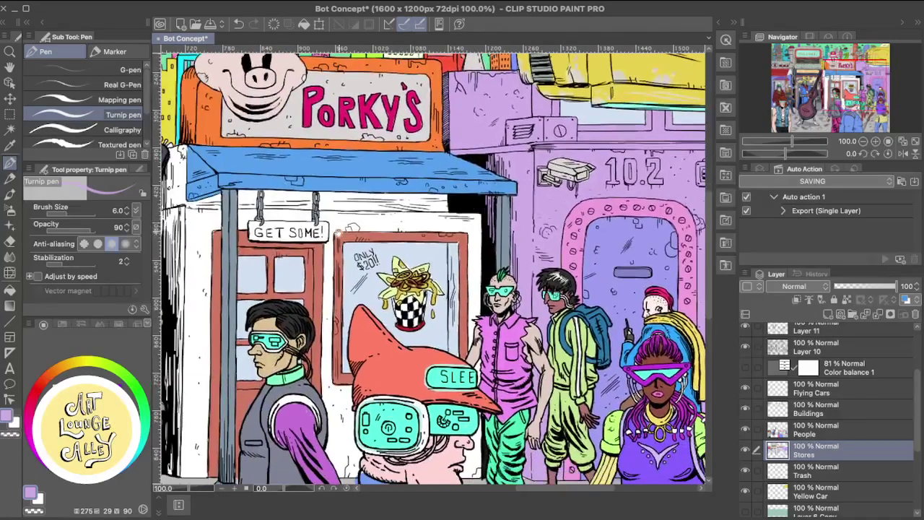
scroll(433, 230, "left", 5)
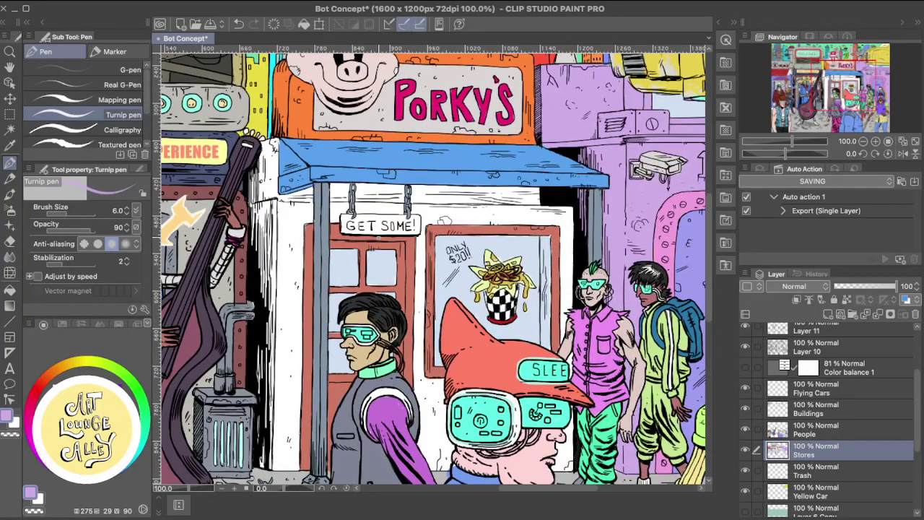
scroll(327, 316, "down", 3)
scroll(326, 317, "left", 1)
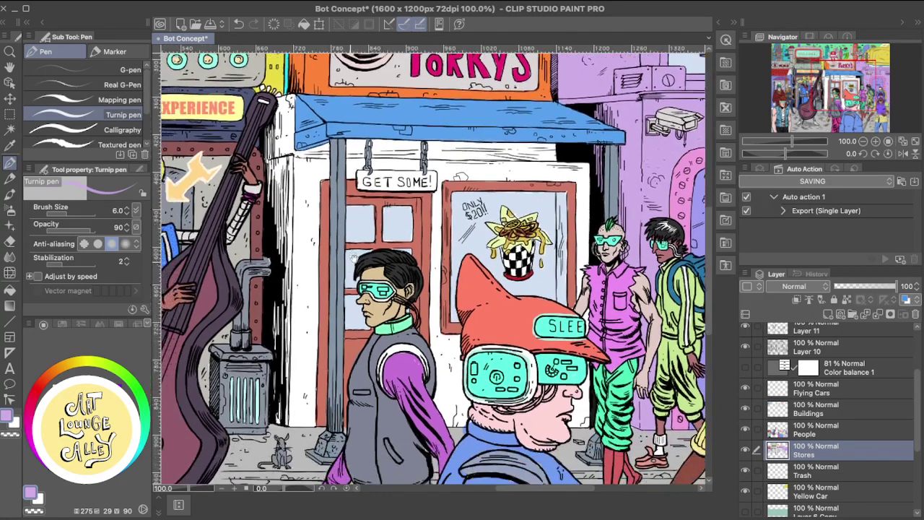
scroll(321, 299, "up", 5)
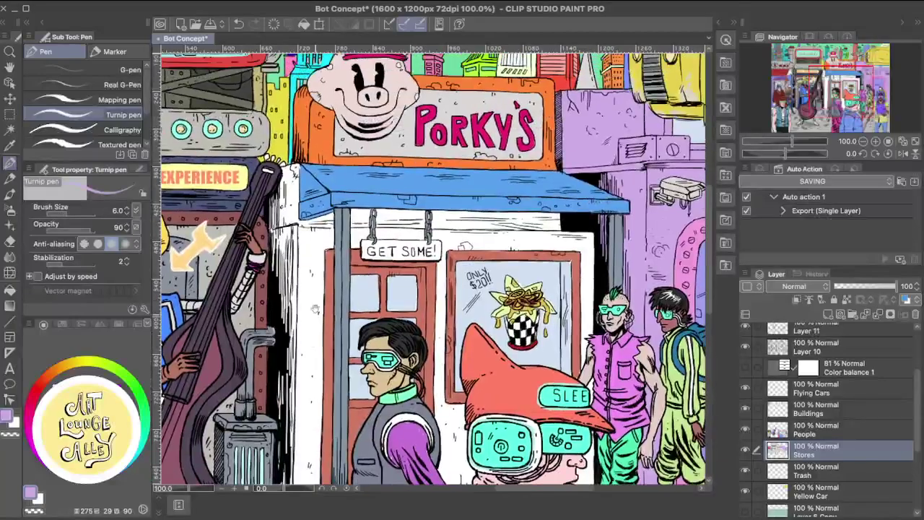
scroll(313, 265, "up", 2)
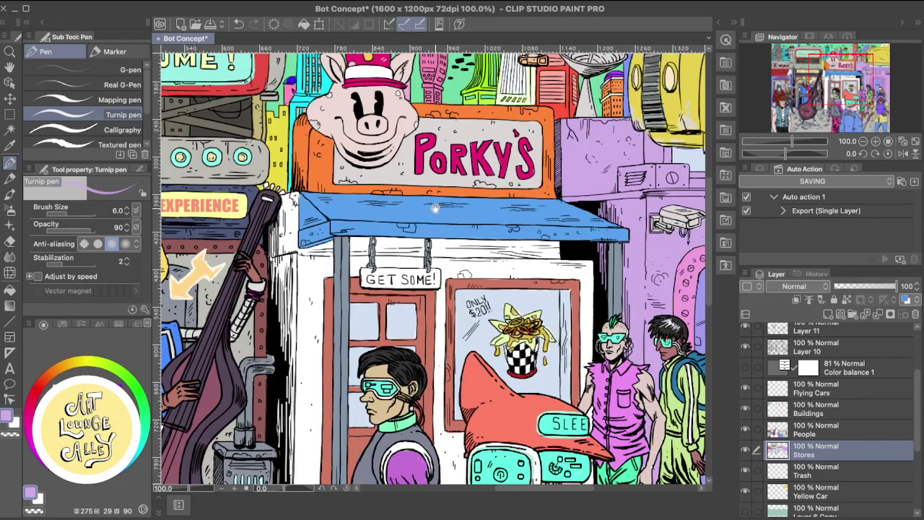
scroll(402, 217, "right", 3)
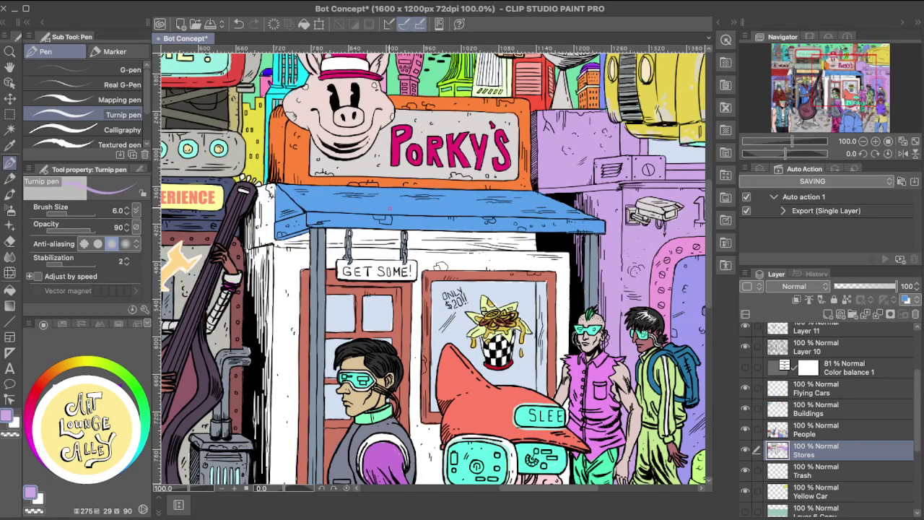
scroll(311, 217, "down", 4)
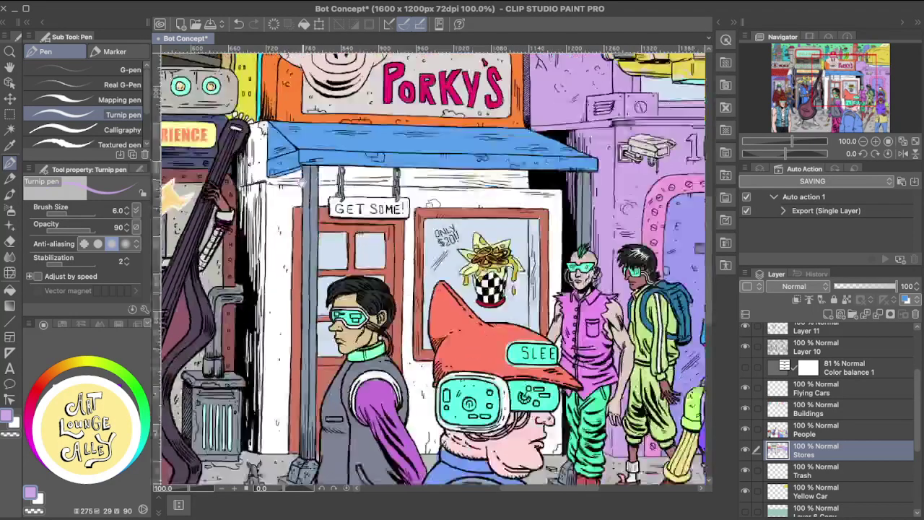
Sample the RAY sign's grey and paint the white side wall beside the red tiled awning, undoing the excess strokes.
scroll(296, 231, "left", 4)
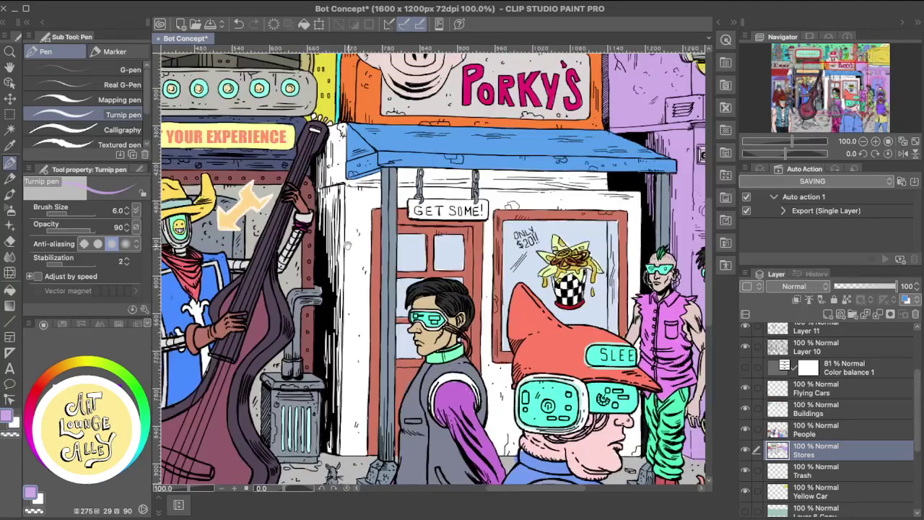
scroll(371, 276, "left", 5)
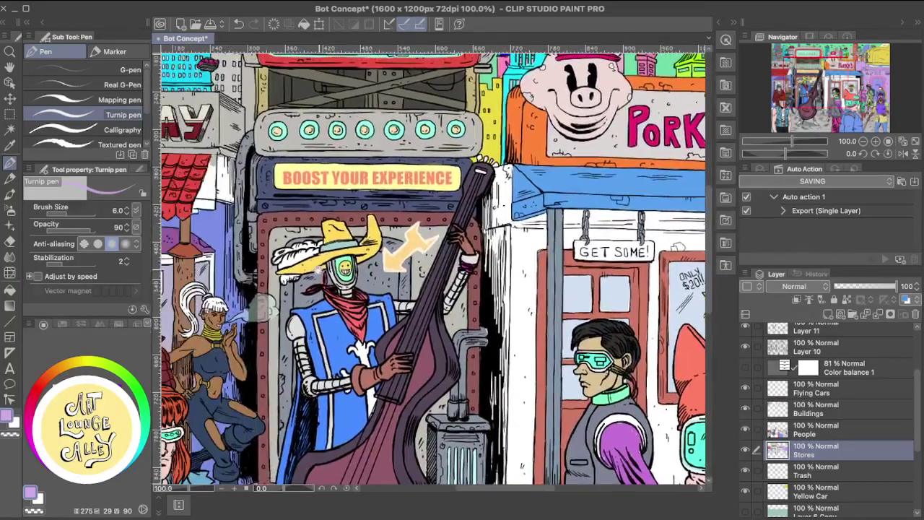
scroll(370, 275, "left", 2)
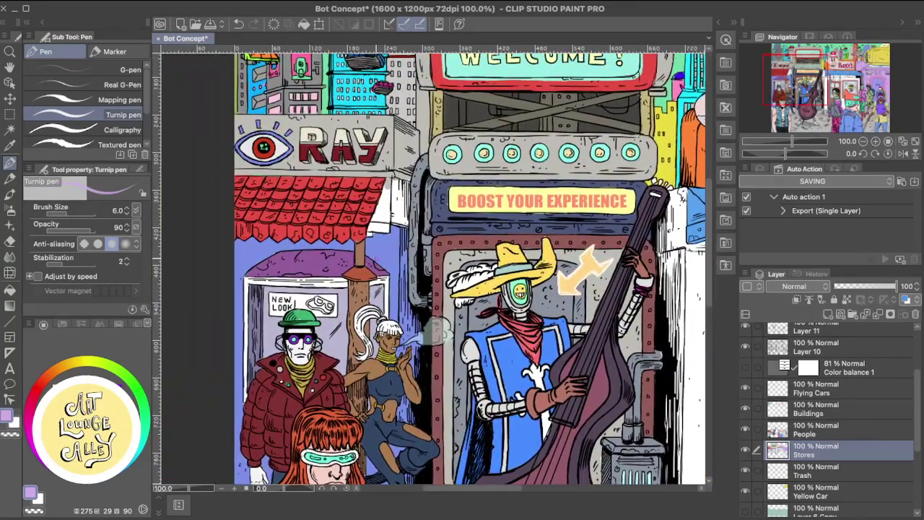
left_click(382, 162, "alt")
mouse_move(386, 186)
left_mouse_down()
mouse_move(368, 231)
mouse_move(384, 199)
left_mouse_up()
left_click_drag(384, 199, 377, 228)
left_click_drag(389, 190, 383, 232)
mouse_move(391, 193)
left_mouse_down()
mouse_move(391, 223)
mouse_move(396, 178)
mouse_move(403, 217)
mouse_move(407, 189)
mouse_move(404, 216)
mouse_move(404, 203)
left_mouse_up()
key("super+z")
key("super+z")
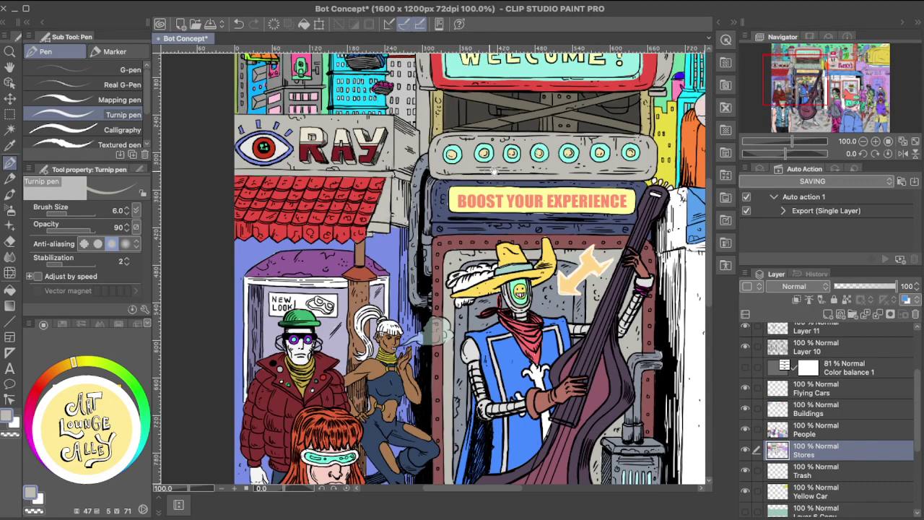
left_click_drag(421, 211, 358, 161)
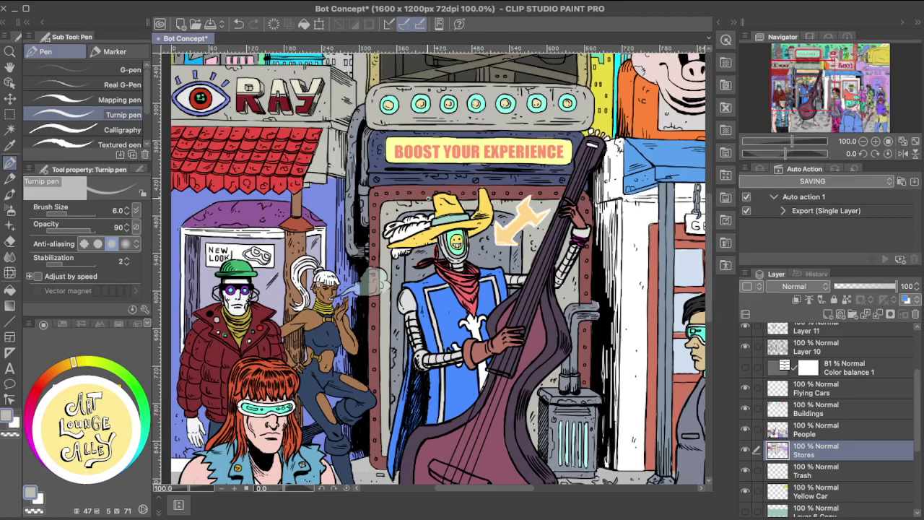
Examine the storefronts, street characters and signs across the illustration for missed colour areas.
left_click_drag(376, 217, 480, 174)
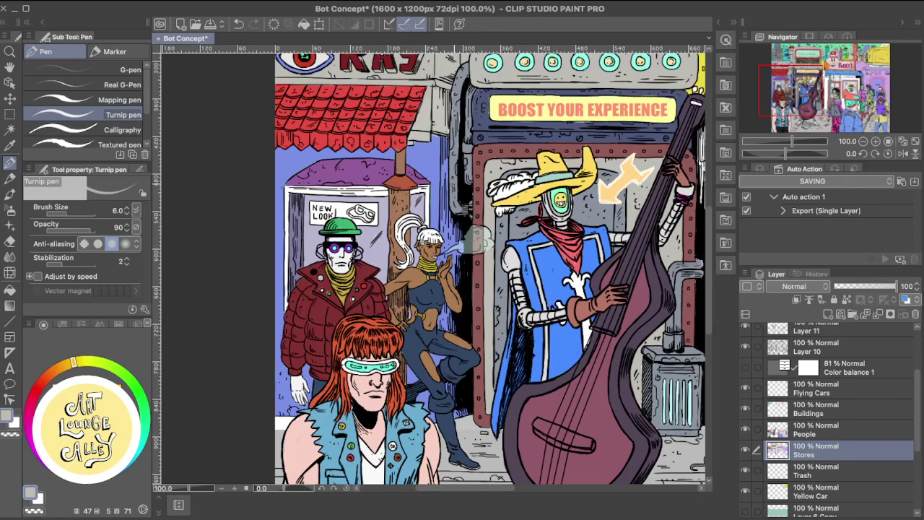
left_click_drag(495, 197, 335, 194)
left_click_drag(508, 228, 364, 222)
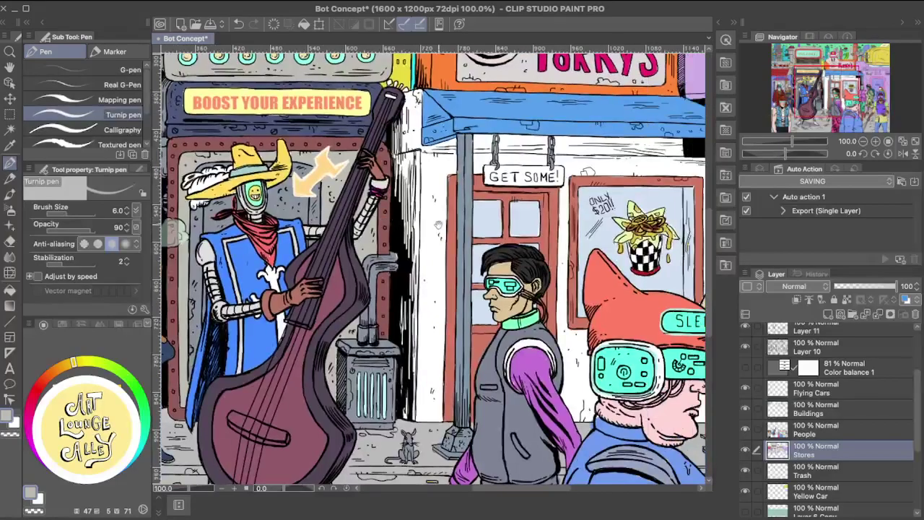
left_click_drag(485, 200, 347, 183)
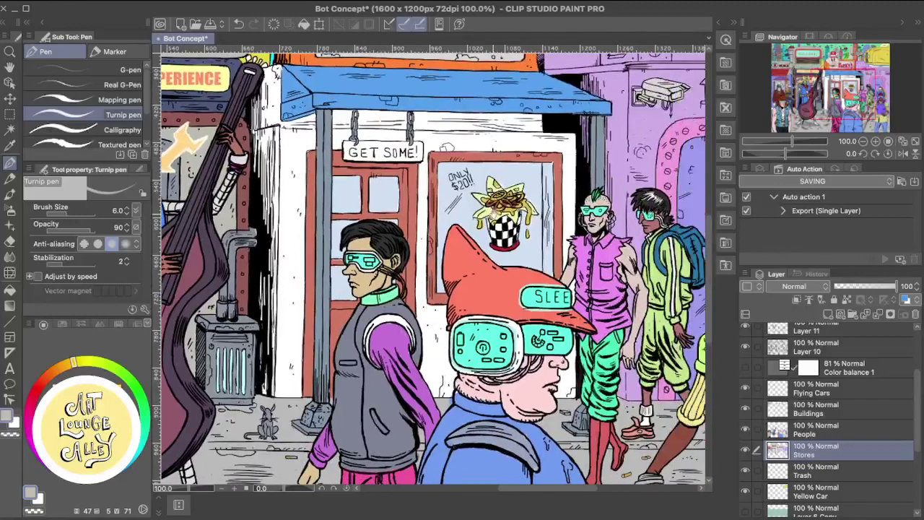
left_click_drag(508, 215, 438, 215)
scroll(432, 267, "up", 3)
scroll(432, 267, "right", 3)
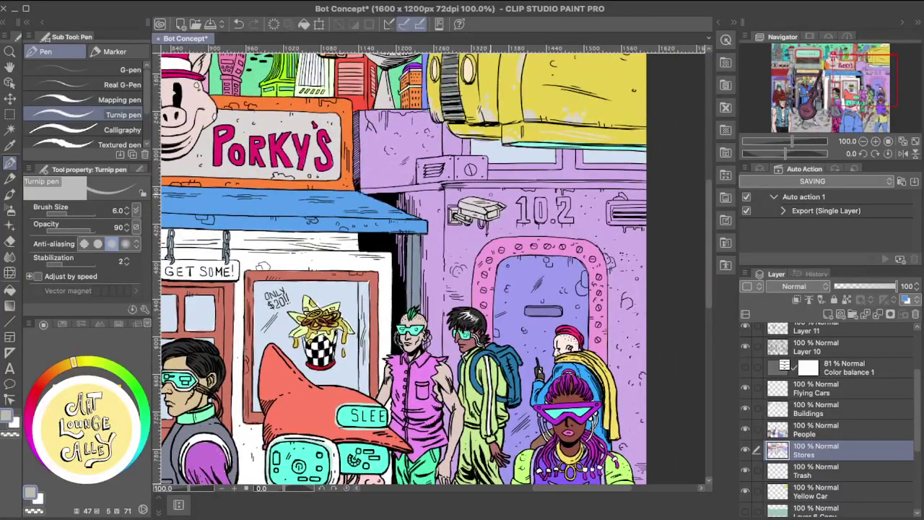
scroll(432, 267, "left", 4)
scroll(431, 267, "up", 1)
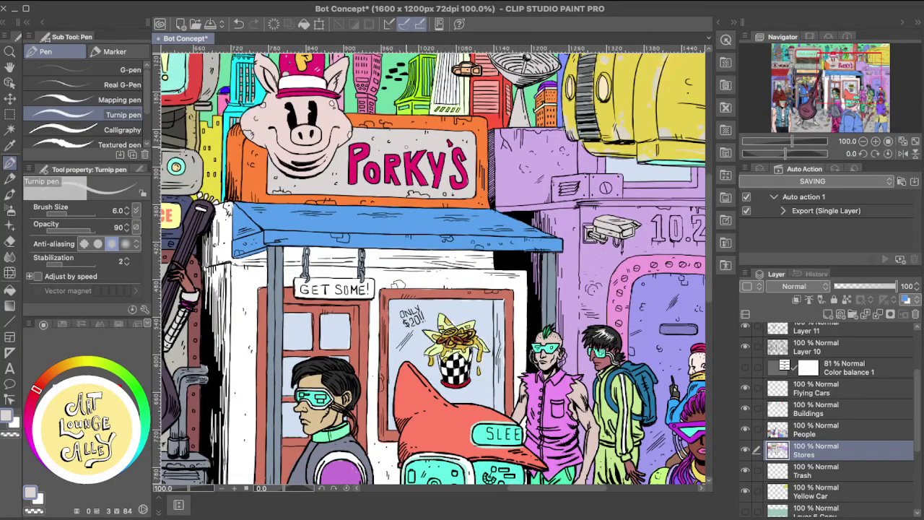
scroll(404, 163, "up", 2)
scroll(404, 163, "left", 3)
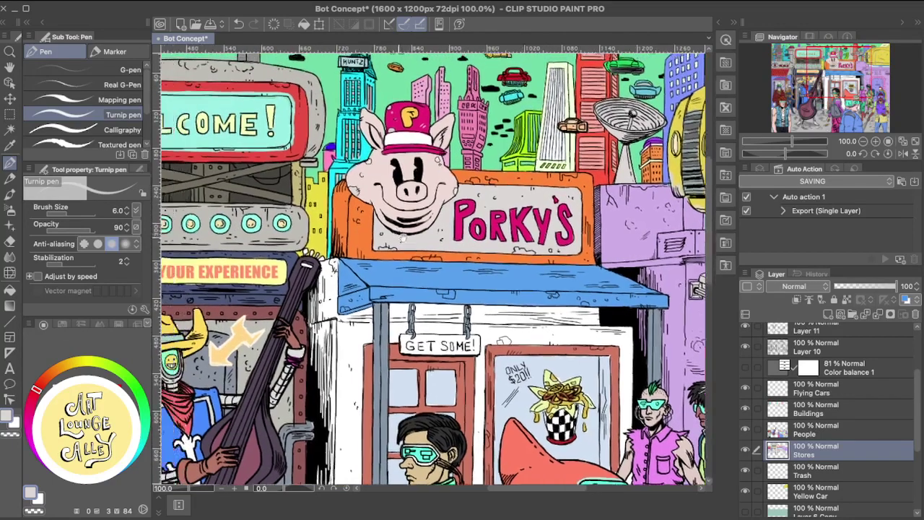
scroll(403, 238, "left", 2)
scroll(403, 237, "left", 2)
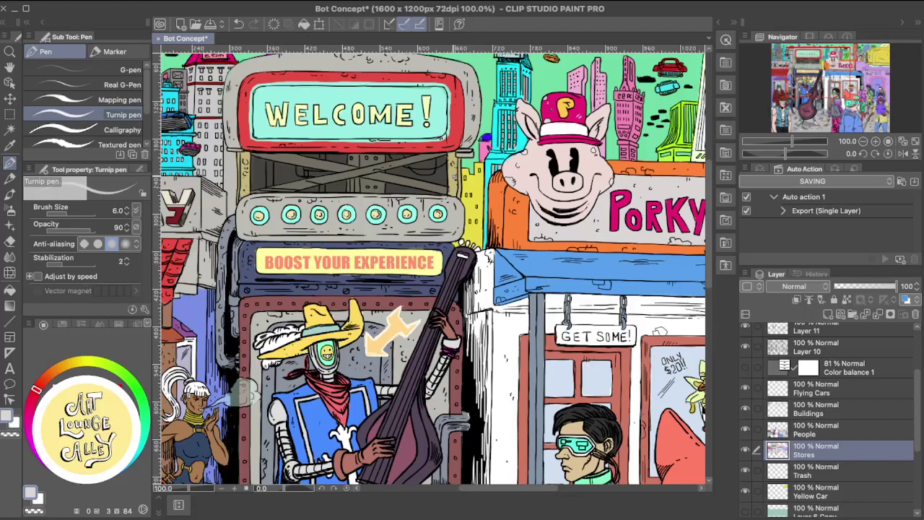
Sample the khaki of the frame under the WELCOME! sign, and switch the drawing colour to a near-white for the skyline.
left_click(455, 170, "alt")
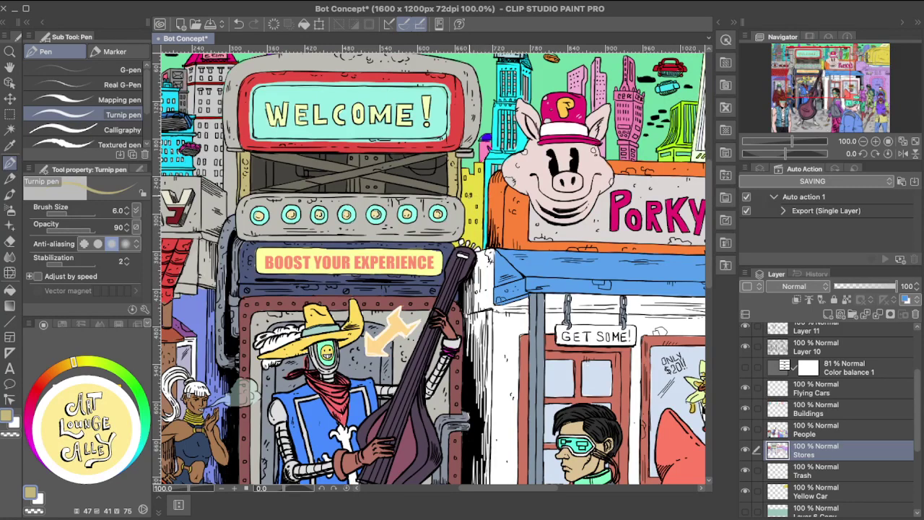
left_click_drag(406, 208, 361, 233)
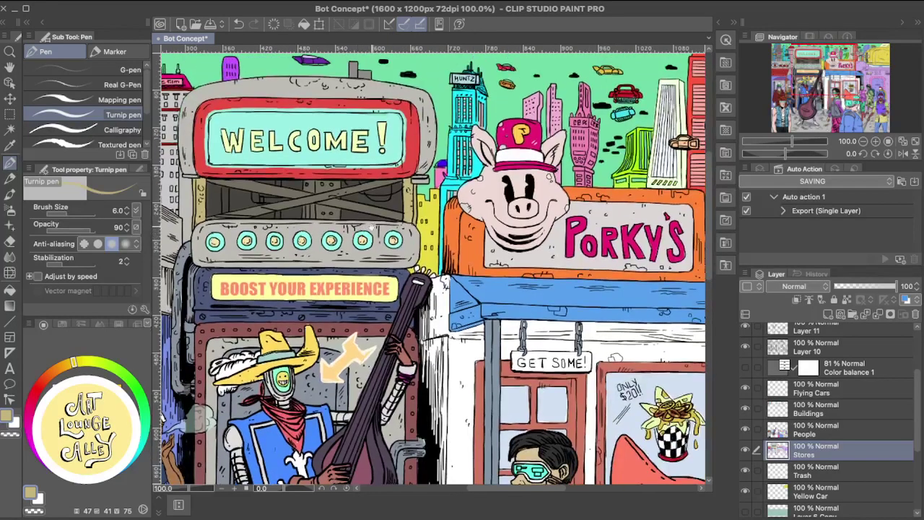
left_click_drag(439, 207, 363, 234)
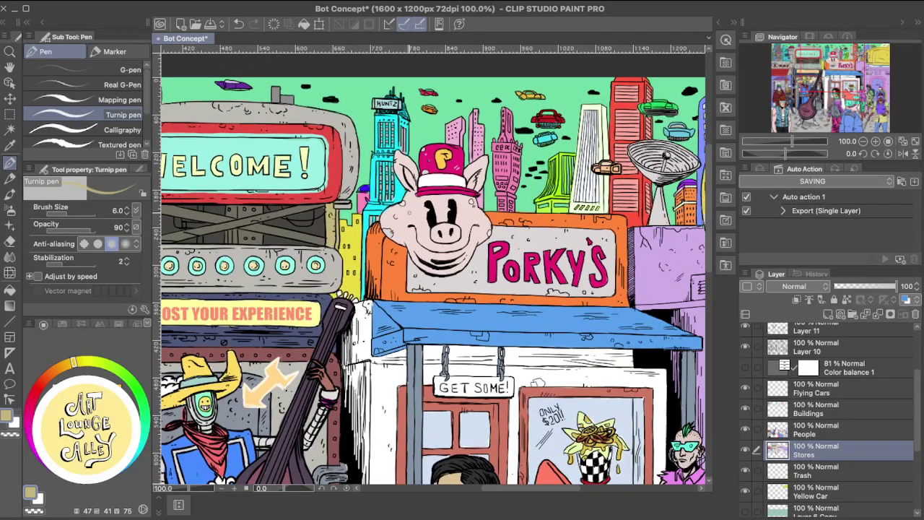
scroll(428, 206, "up", 1)
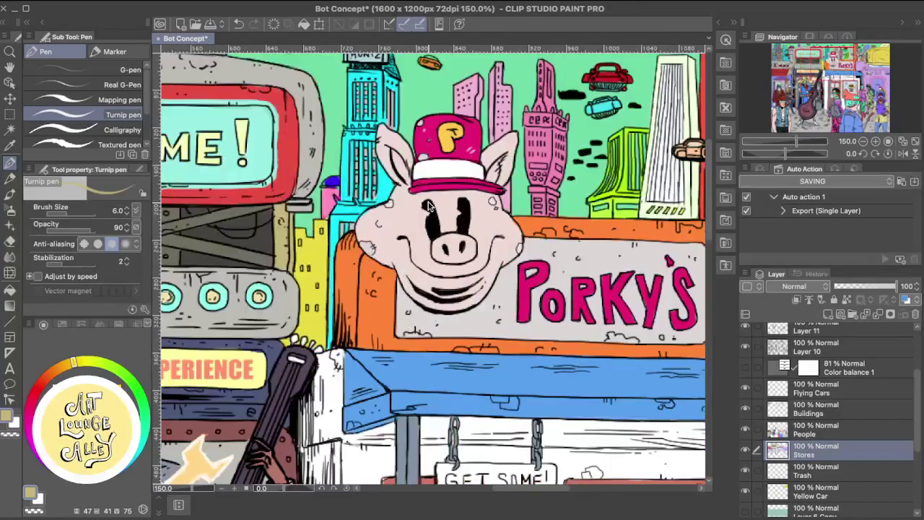
left_click_drag(608, 192, 503, 266)
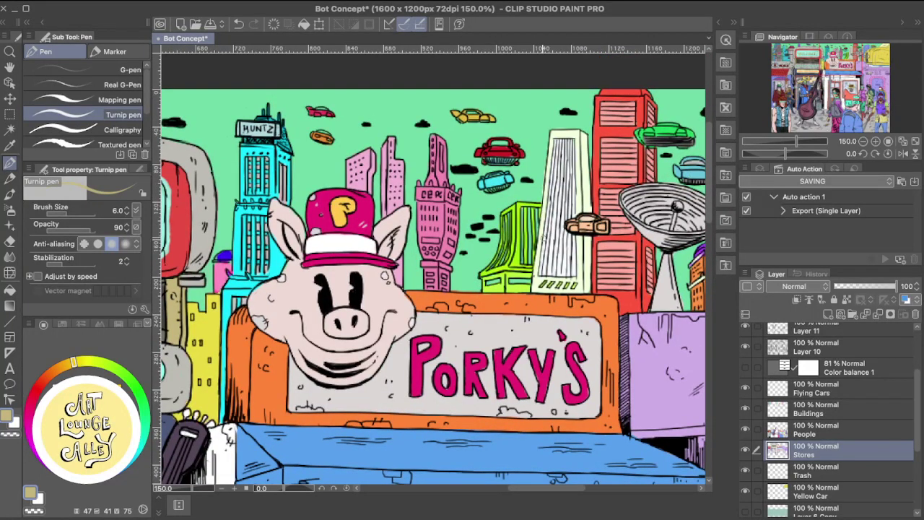
left_click_drag(546, 236, 466, 254)
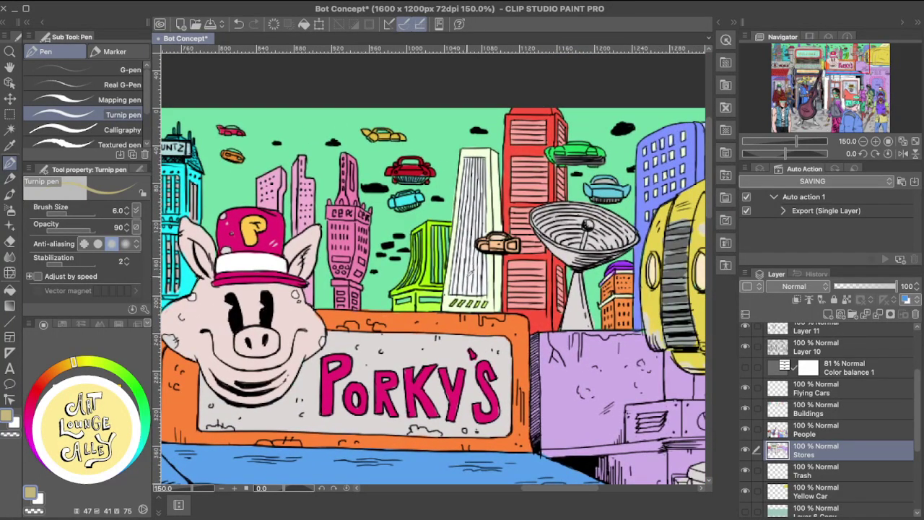
key("x")
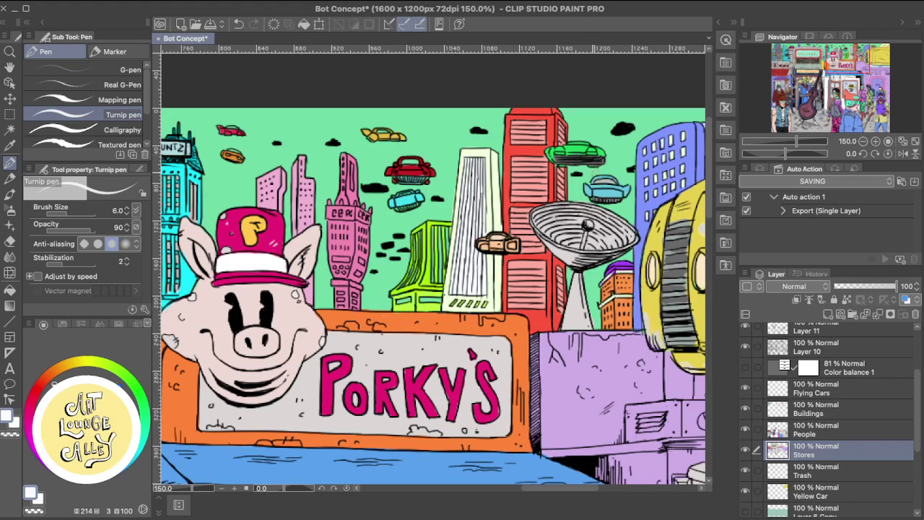
Sample the lavender of the 10.2 building's wall between the two standing men and return to the Turnip pen.
left_click_drag(573, 183, 507, 217)
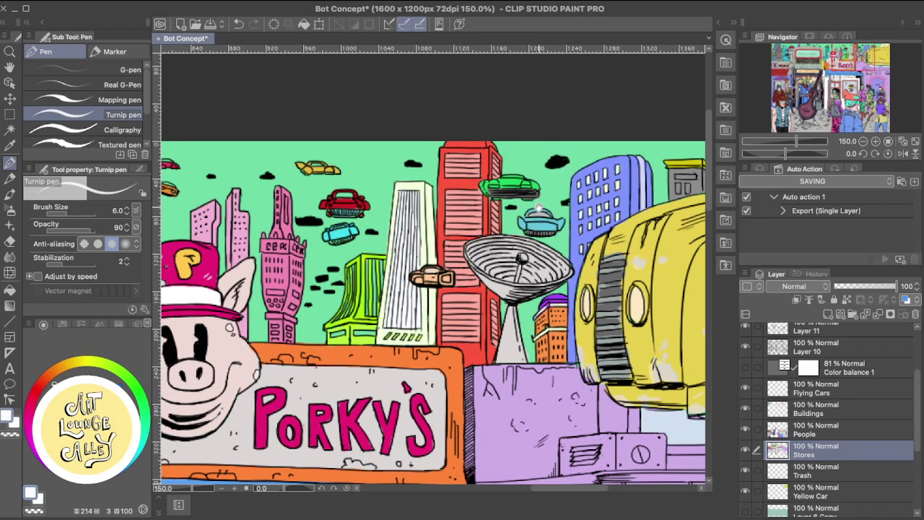
scroll(522, 209, "right", 2)
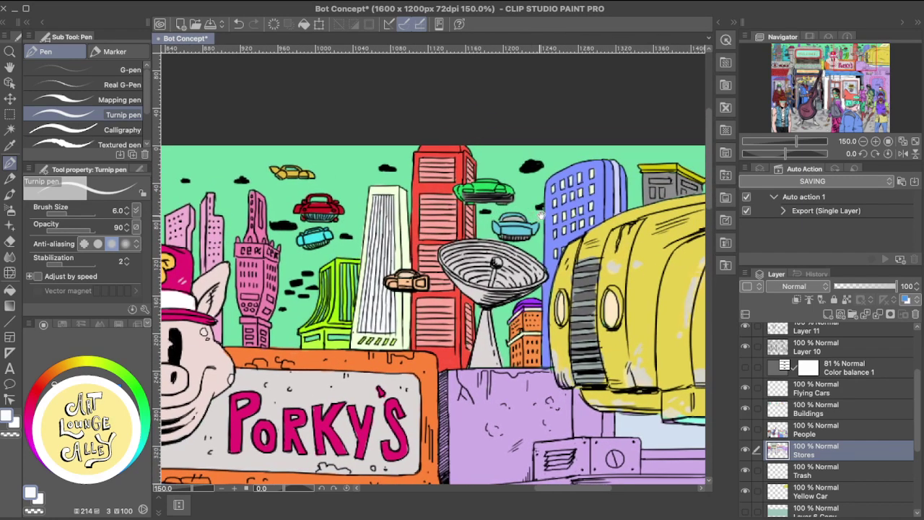
scroll(542, 214, "right", 4)
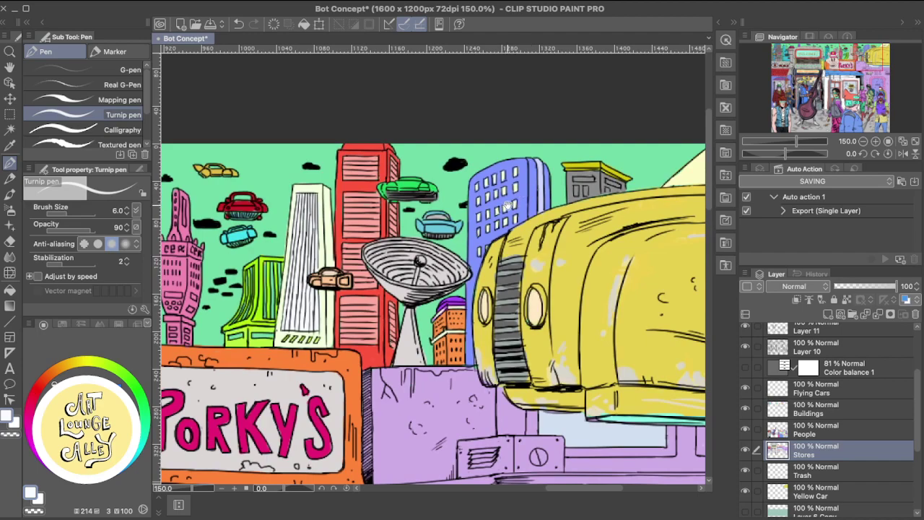
scroll(507, 206, "down", 10)
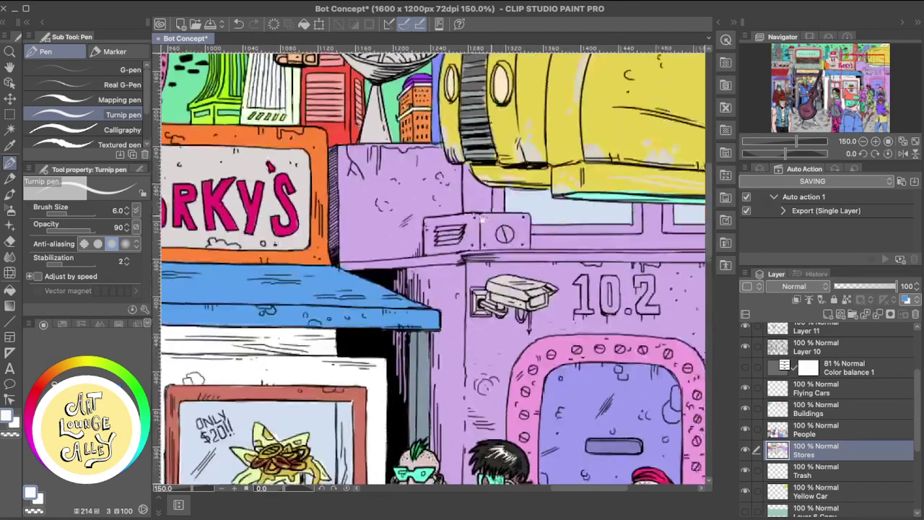
scroll(481, 218, "down", 8)
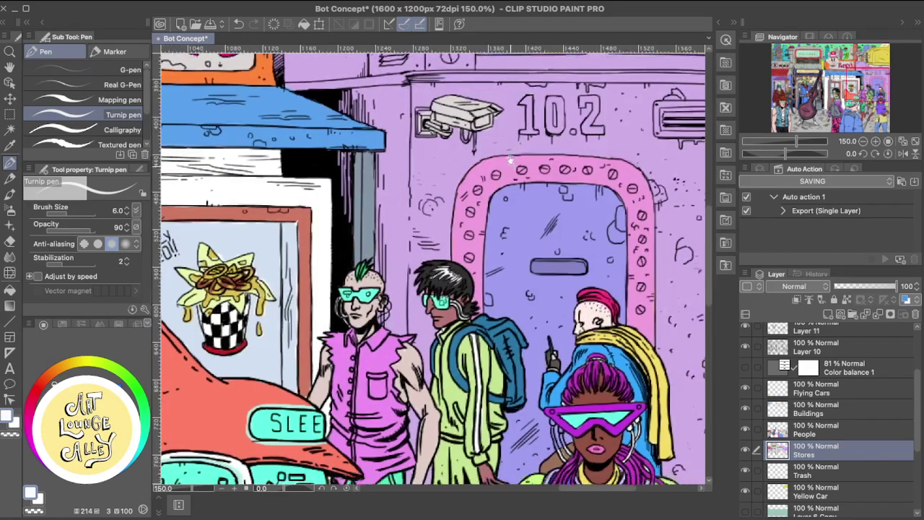
scroll(510, 159, "down", 2)
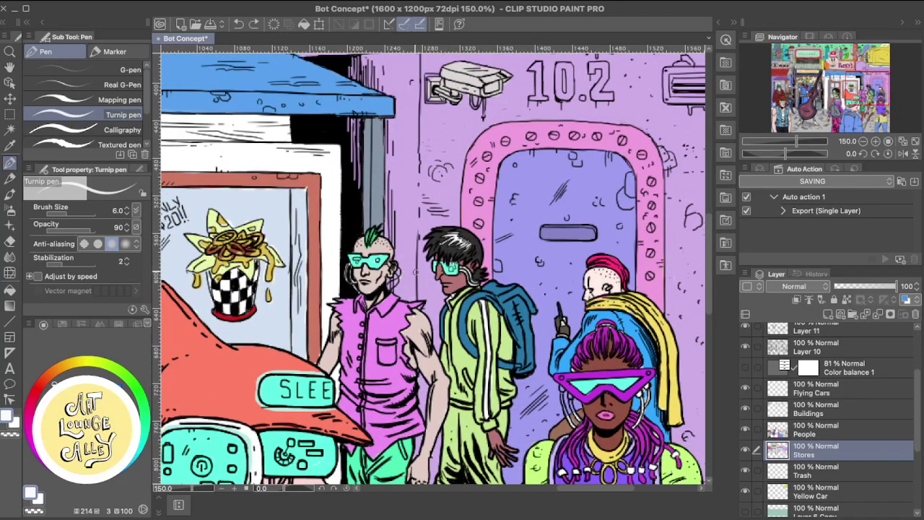
key("i")
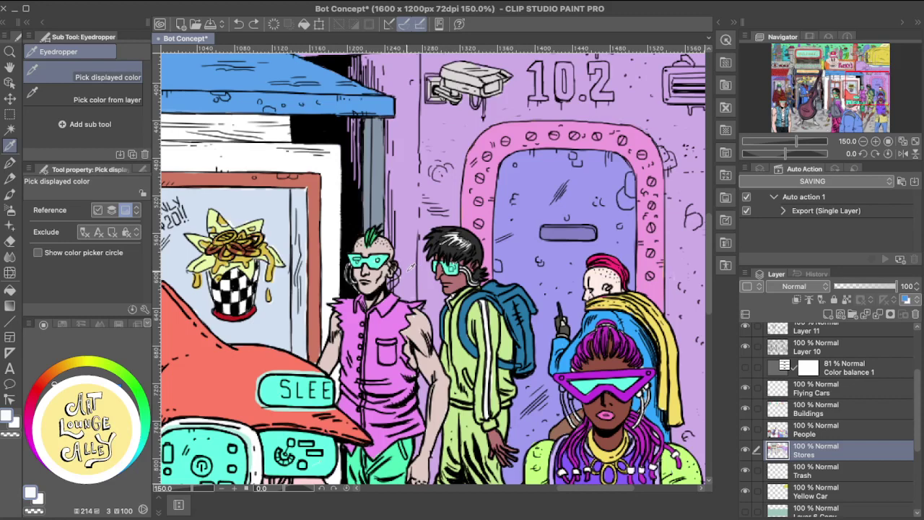
left_click(405, 273)
key("p")
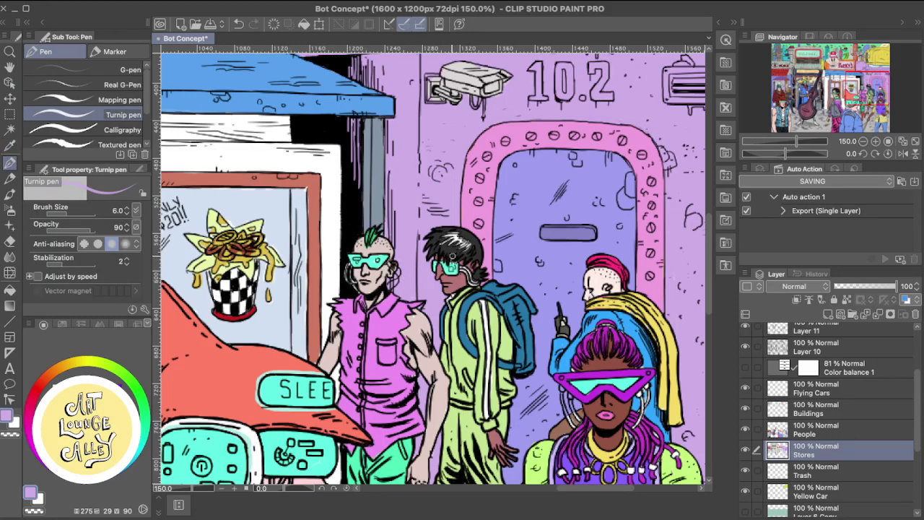
Sample the grey of the pavement beside the woman in the purple top as the drawing colour.
left_click_drag(413, 302, 466, 200)
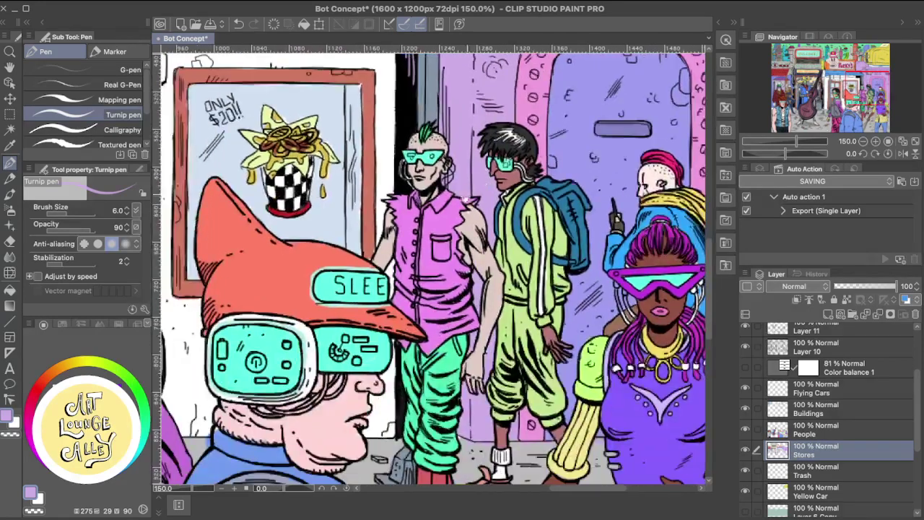
left_click_drag(590, 437, 436, 284)
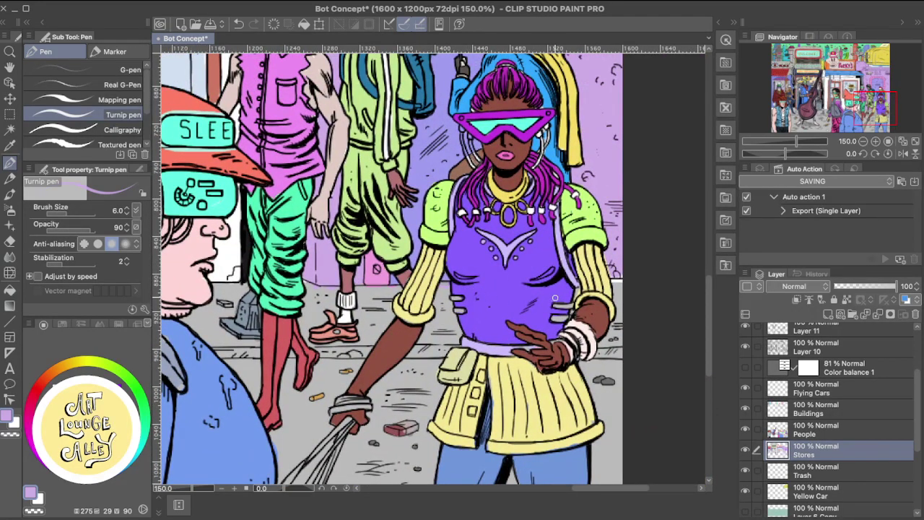
left_click(616, 283, "alt")
Review the foreground characters and the whole illustration, finishing around the bass player and the metal box beside him.
left_click_drag(531, 324, 549, 299)
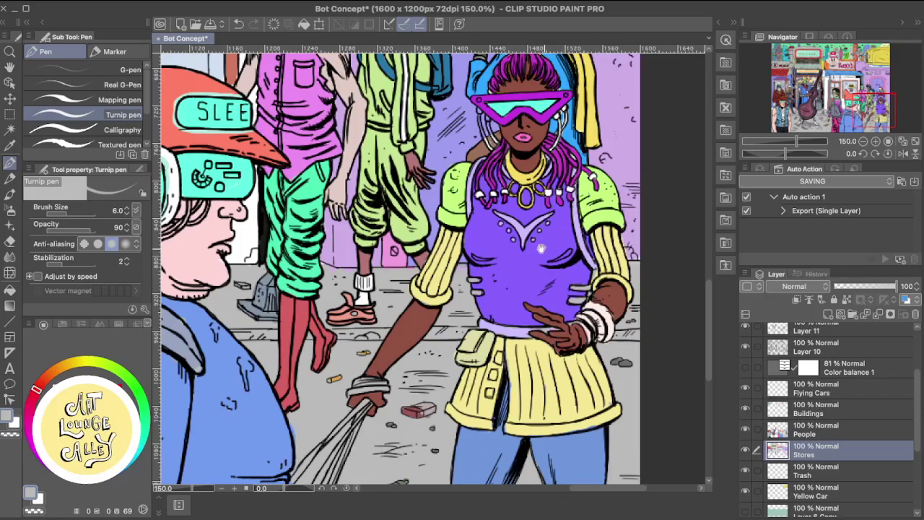
left_click_drag(325, 190, 523, 299)
scroll(524, 298, "left", 3)
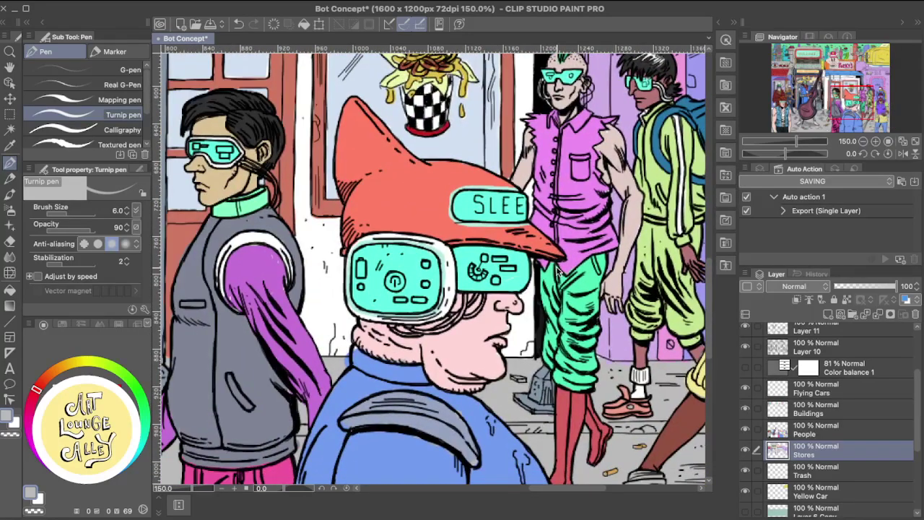
scroll(557, 271, "down", 4)
scroll(556, 272, "up", 1)
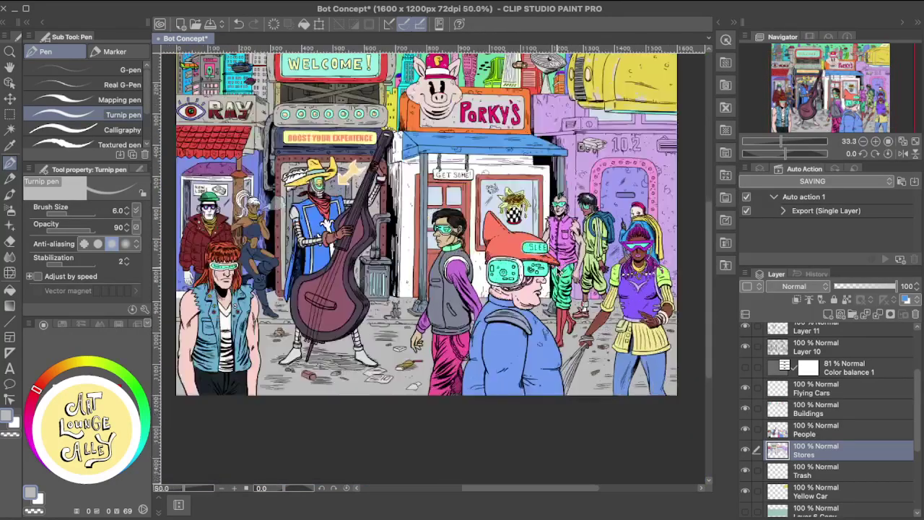
left_click_drag(557, 268, 578, 335)
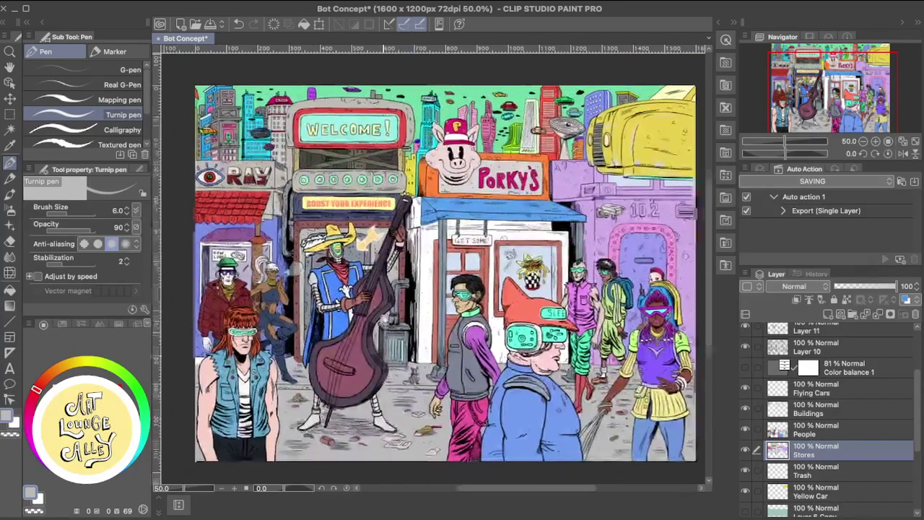
left_click_drag(384, 319, 382, 304)
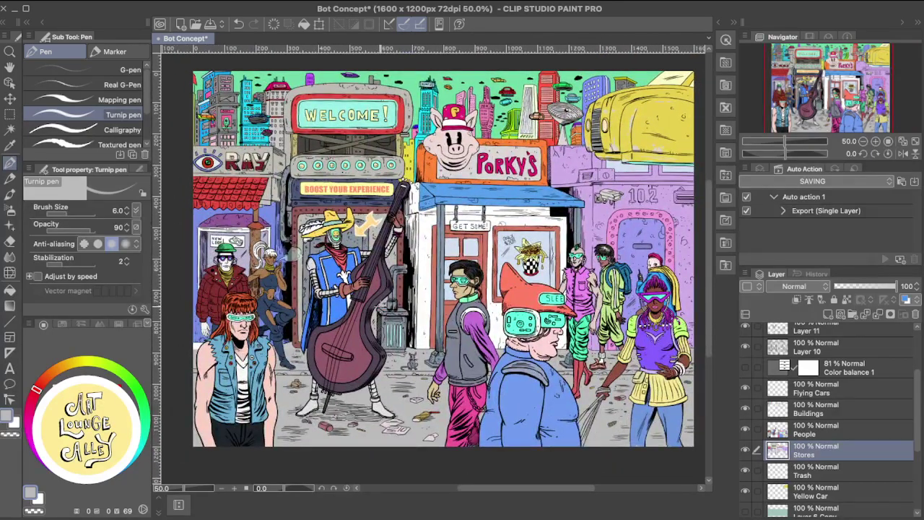
scroll(380, 310, "up", 3)
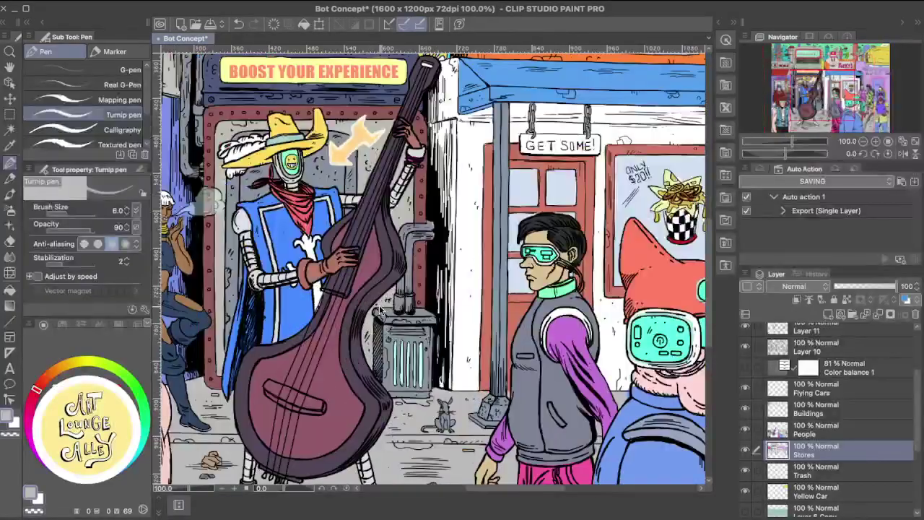
scroll(380, 311, "up", 1)
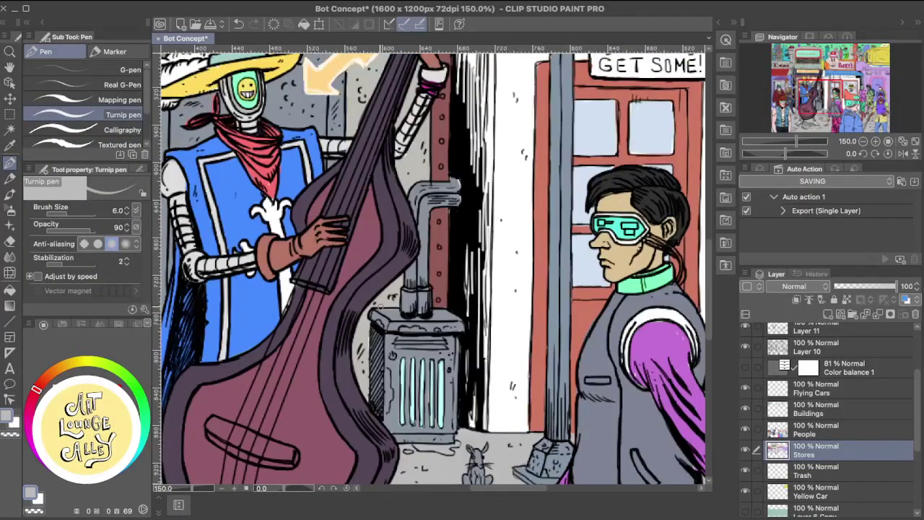
Sample the blue-grey of the bent pipe above the metal box as the drawing colour.
left_click(424, 187, "alt")
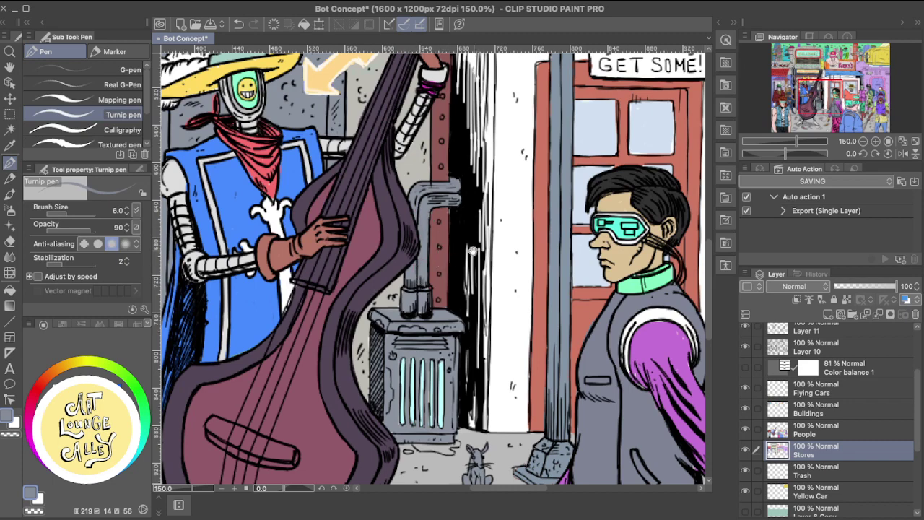
left_click_drag(427, 270, 514, 234)
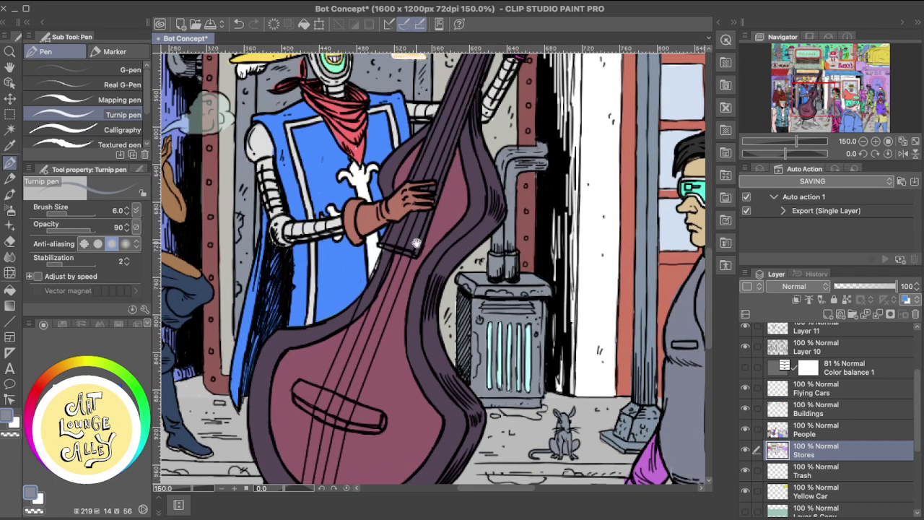
scroll(419, 249, "up", 3)
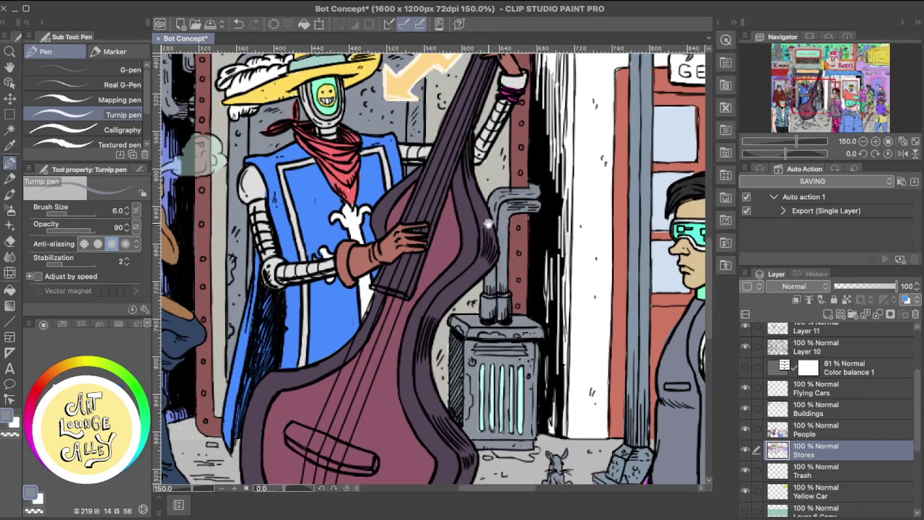
scroll(450, 228, "up", 4)
scroll(384, 250, "up", 3)
scroll(385, 249, "left", 2)
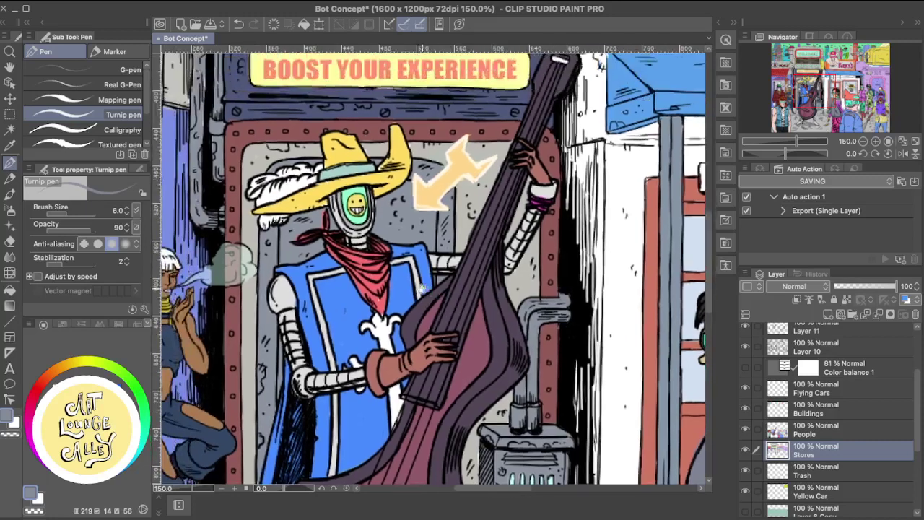
Sample the bass player's blue tunic and red bandana, ending with the bandana's red as the drawing colour.
left_click(374, 290, "alt")
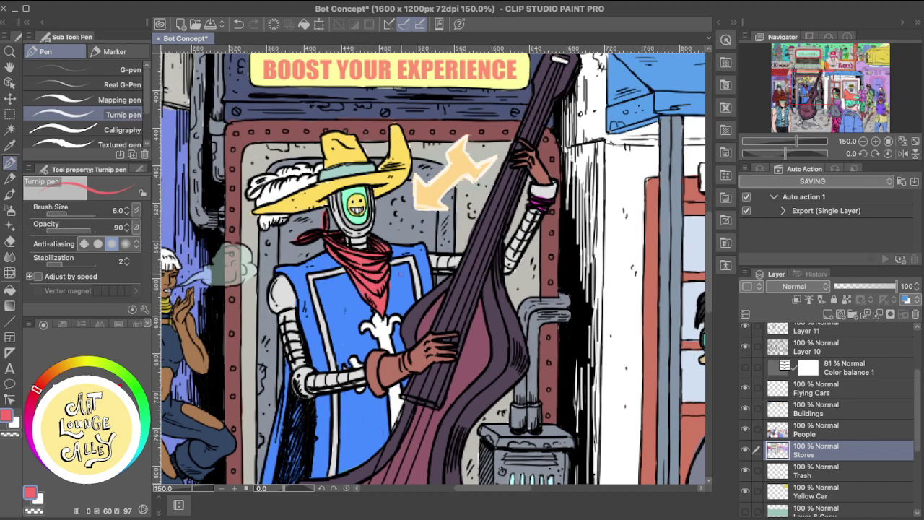
left_click(404, 280, "alt")
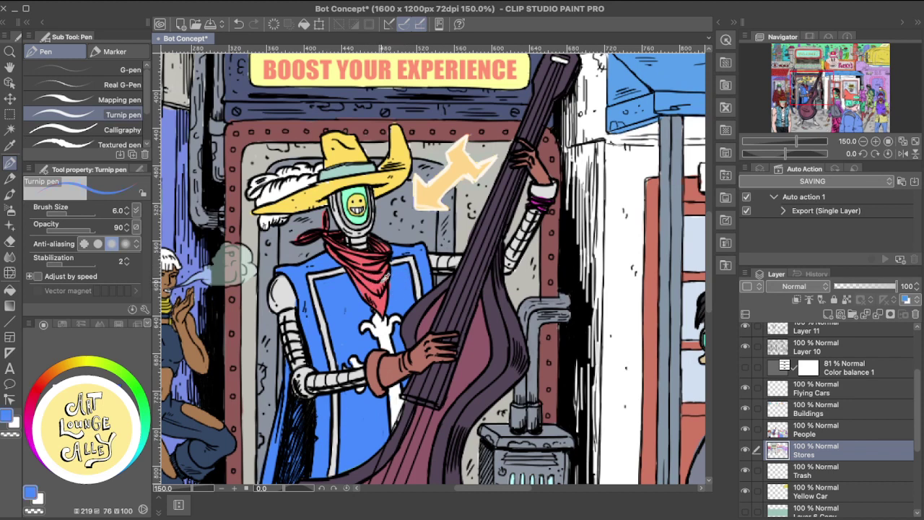
left_click(380, 285, "alt")
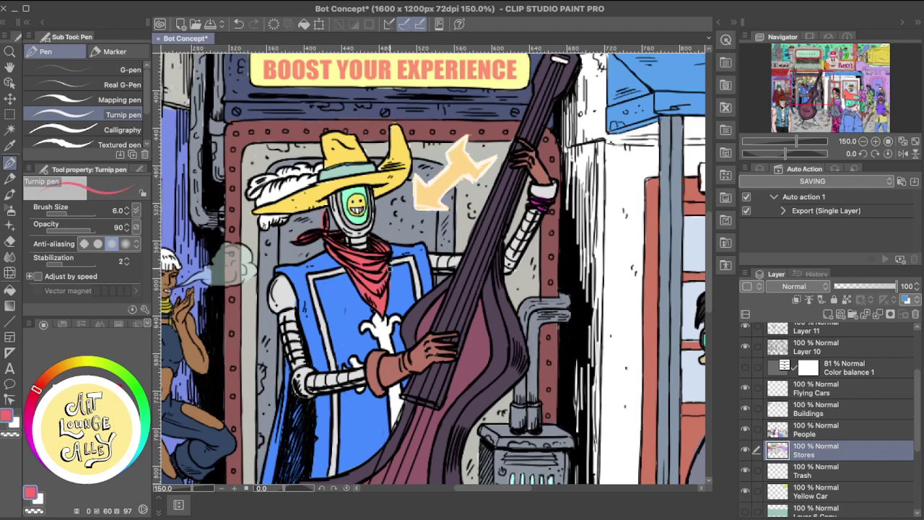
Review the flat colours around the bass player, the Porky's storefront and the 10.2 building, finishing at the man in the grey vest.
left_click_drag(416, 231, 371, 311)
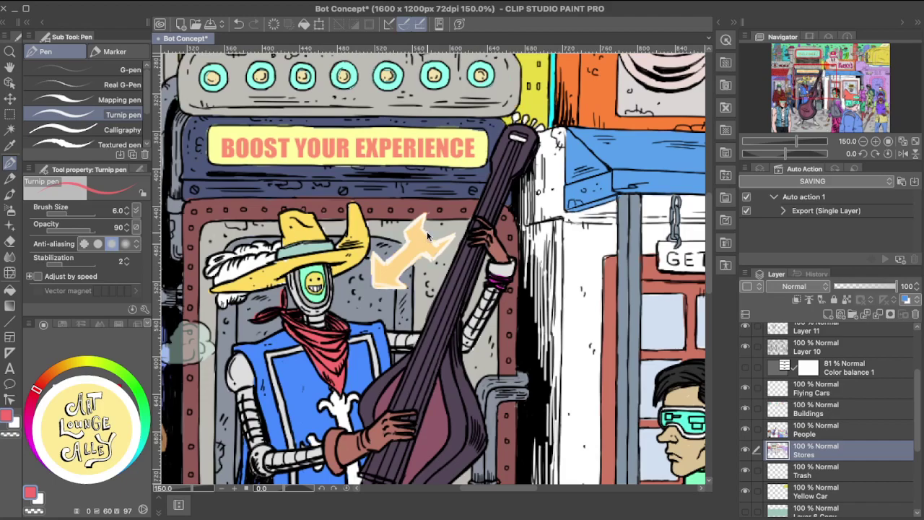
scroll(428, 237, "down", 2)
scroll(428, 236, "down", 2)
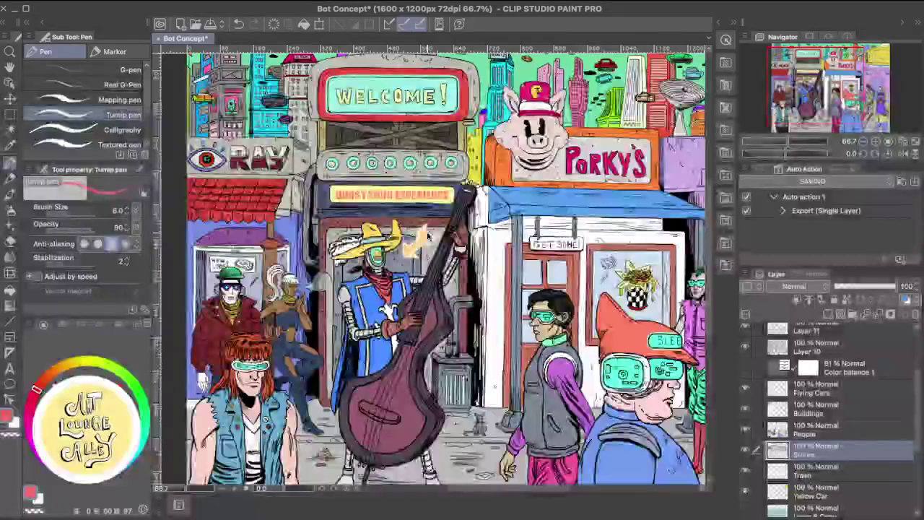
scroll(428, 237, "up", 1)
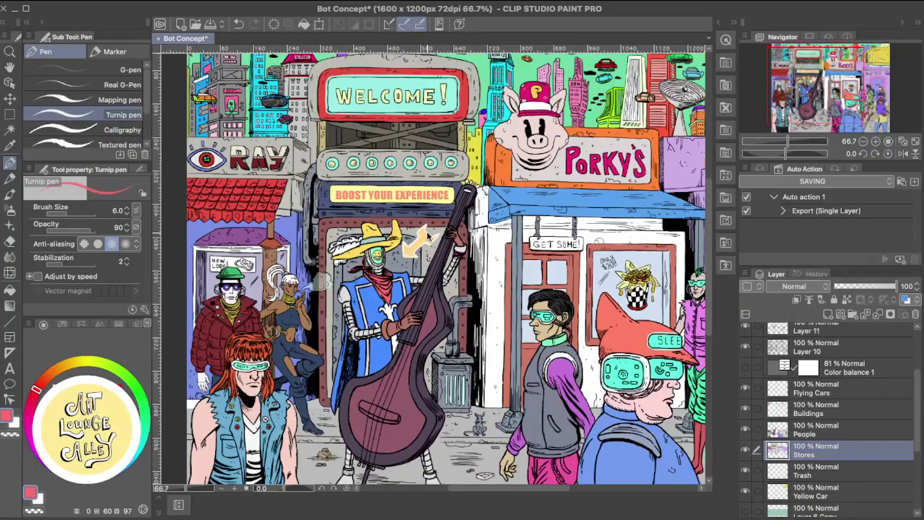
scroll(428, 237, "up", 1)
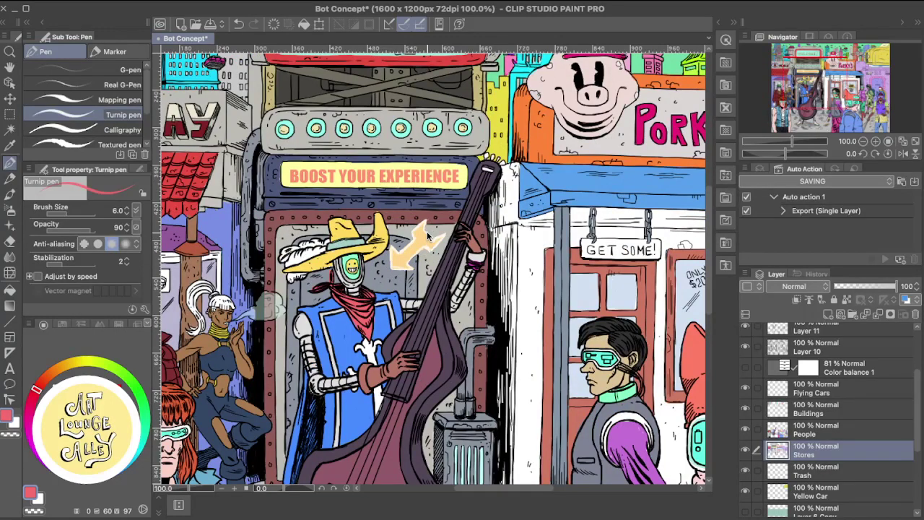
scroll(418, 264, "right", 10)
scroll(418, 264, "up", 4)
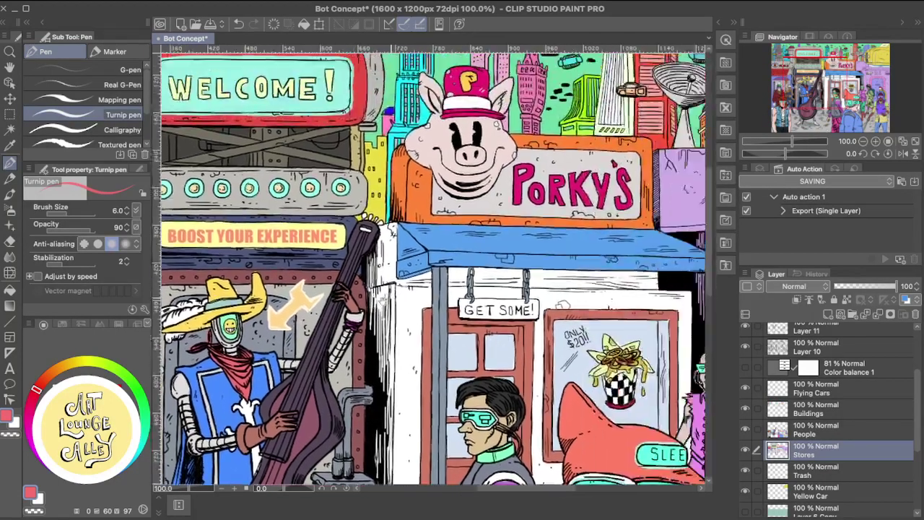
scroll(466, 292, "right", 5)
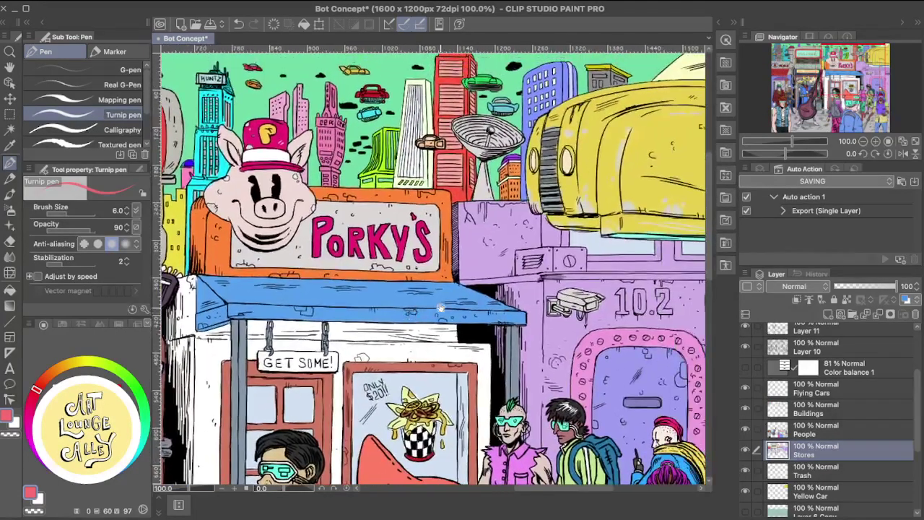
scroll(447, 289, "down", 3)
scroll(424, 279, "down", 4)
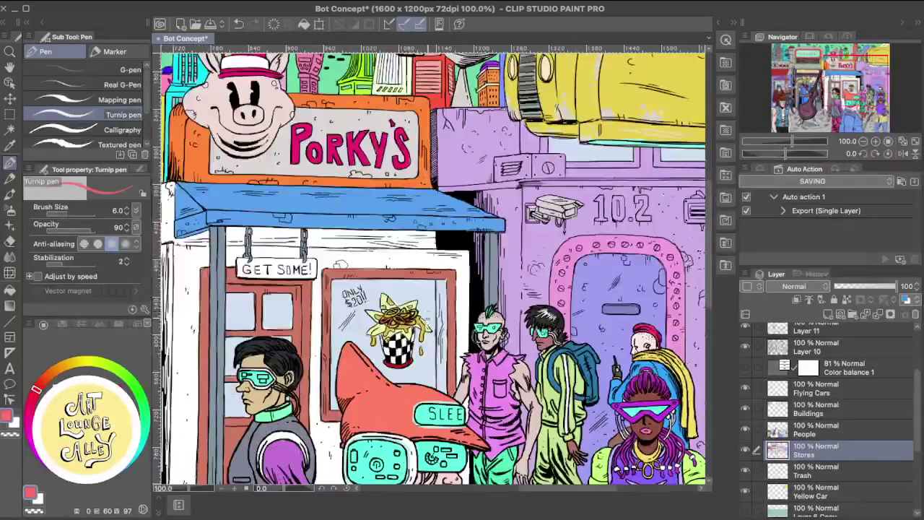
scroll(422, 303, "left", 2)
scroll(423, 319, "left", 3)
scroll(422, 319, "down", 2)
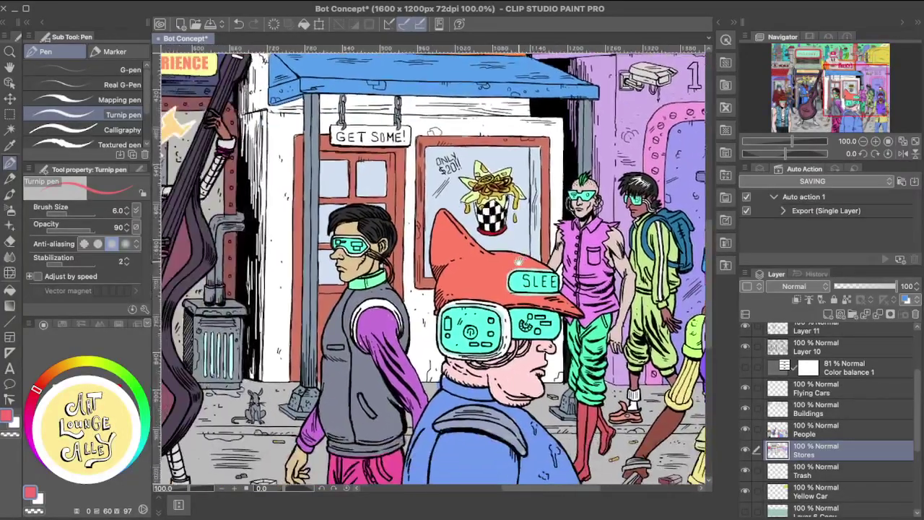
Sample the purple of the vested man's sleeve and make the People layer active.
left_click(381, 321, "alt")
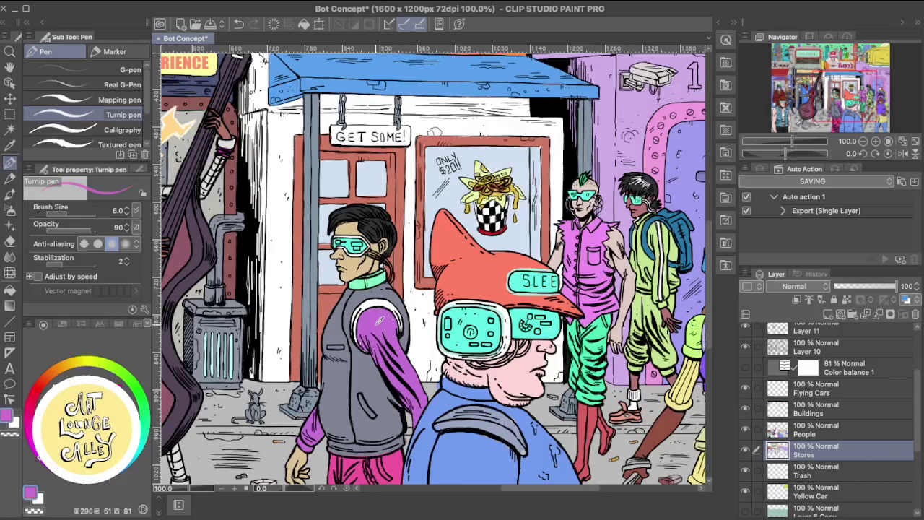
left_click(830, 433)
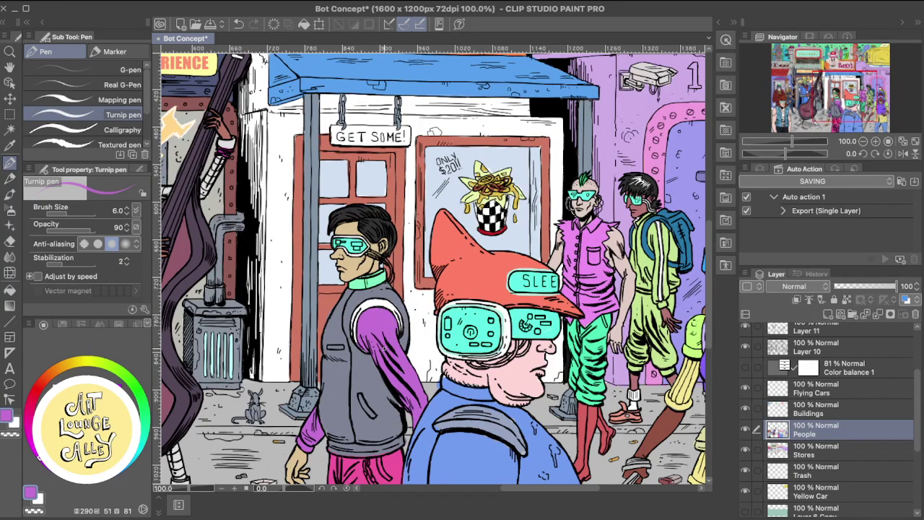
scroll(381, 372, "down", 5)
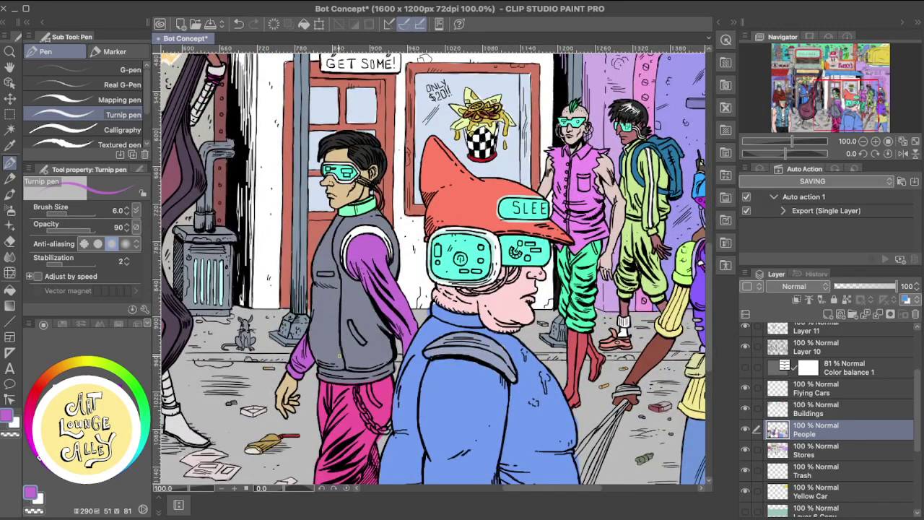
Sample the grey of the man's vest, then return to his sleeve's purple as the drawing colour.
left_click(352, 365, "alt")
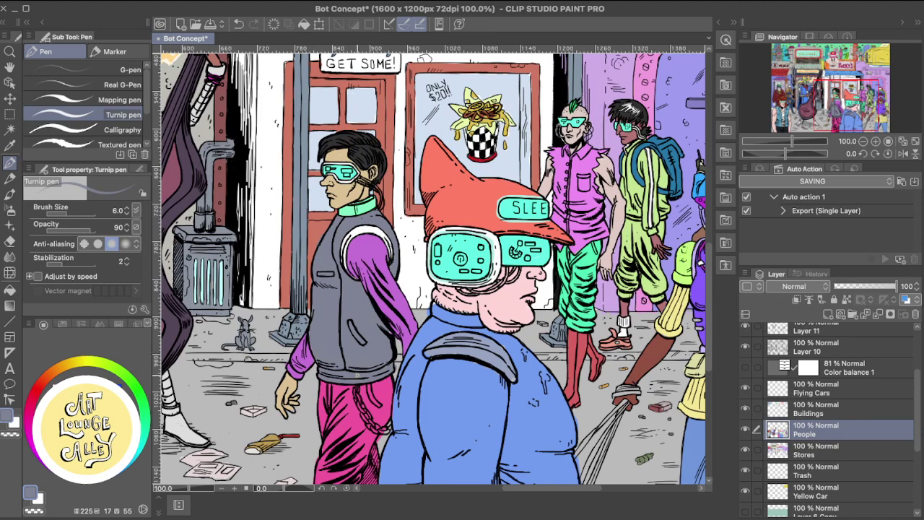
left_click_drag(358, 375, 359, 397)
left_click(359, 267, "alt")
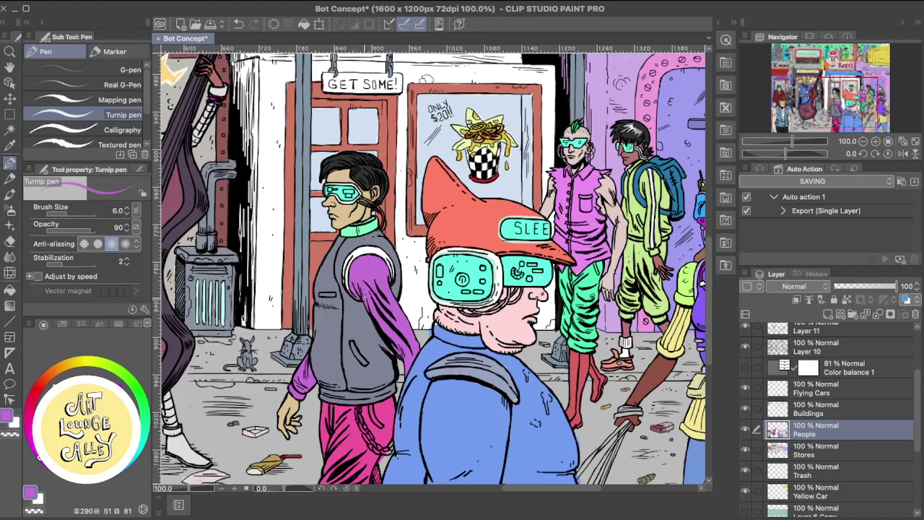
scroll(354, 377, "down", 3)
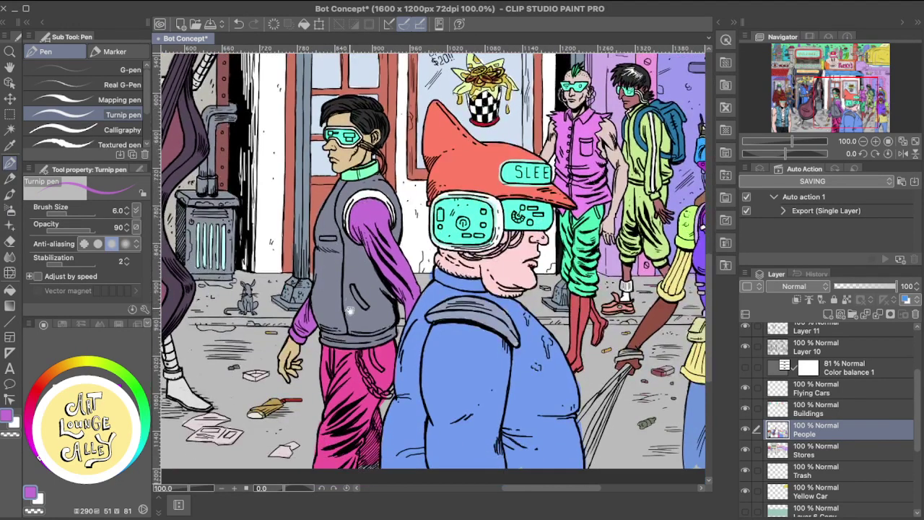
Sample the light grey of the chain on the pink trousers and check the chain, vest hem and trouser legs for gaps.
left_click(356, 383, "alt")
key("c")
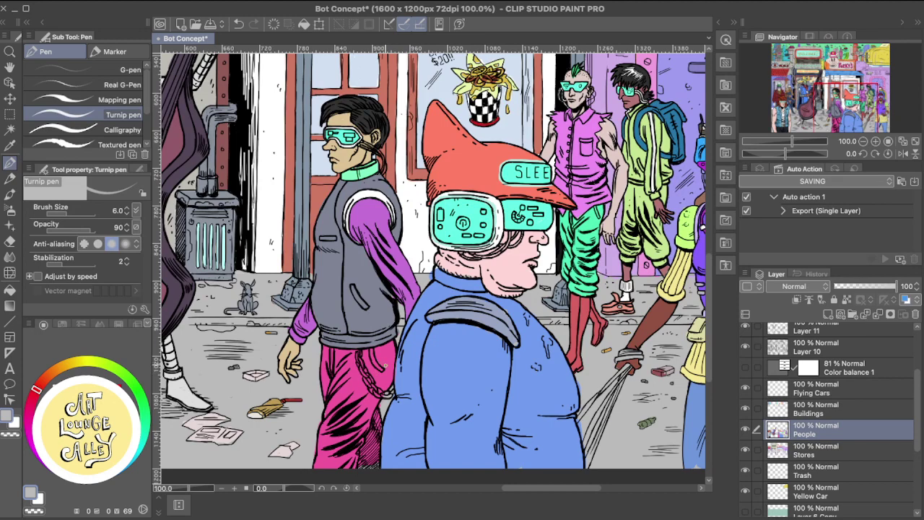
scroll(402, 383, "up", 3)
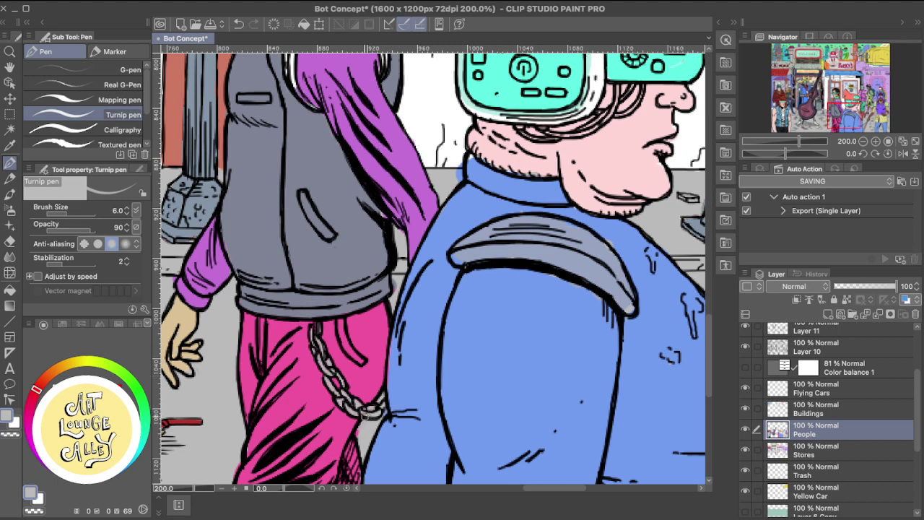
scroll(381, 412, "up", 3)
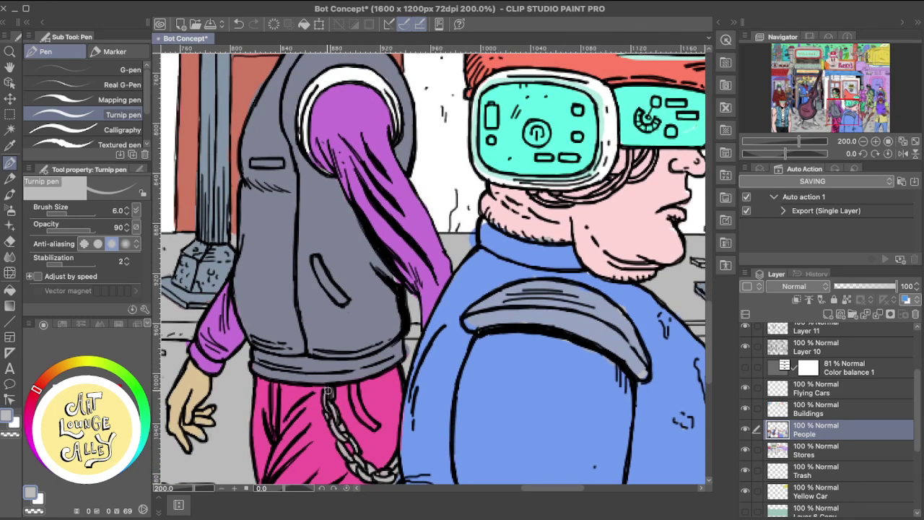
scroll(379, 402, "down", 5)
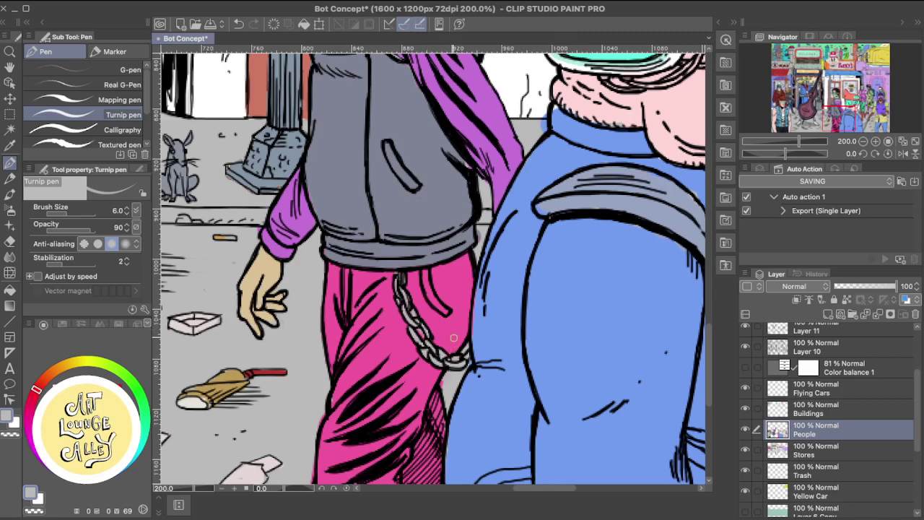
scroll(495, 341, "up", 3)
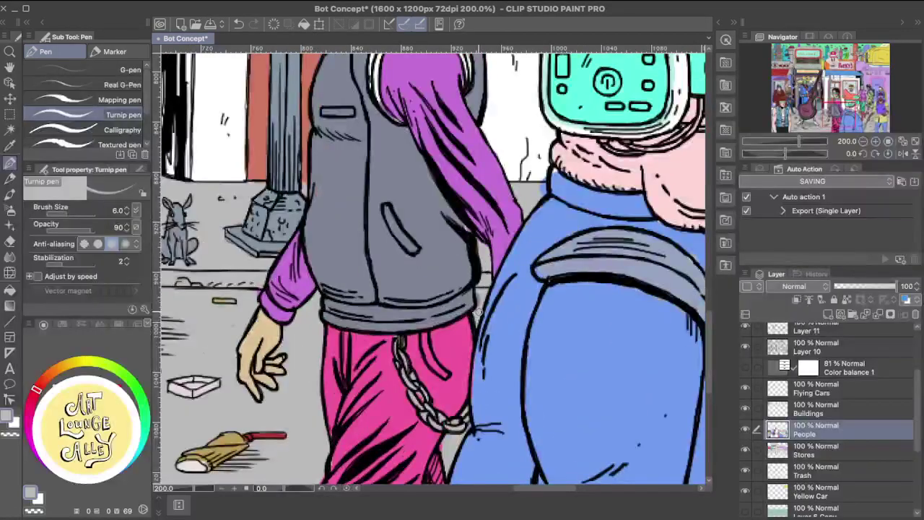
scroll(478, 312, "down", 8)
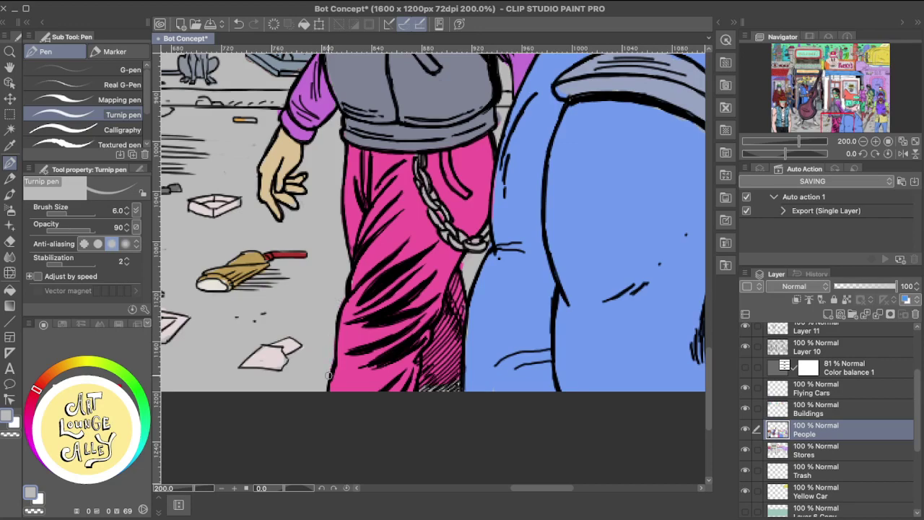
scroll(348, 368, "down", 6)
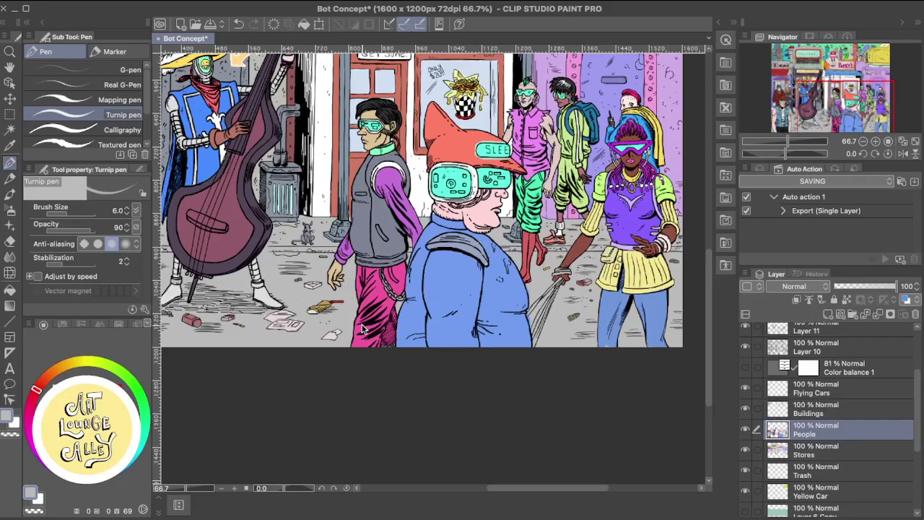
Sample the blue-grey of the standing man's vest as the drawing colour.
left_click_drag(239, 173, 358, 361)
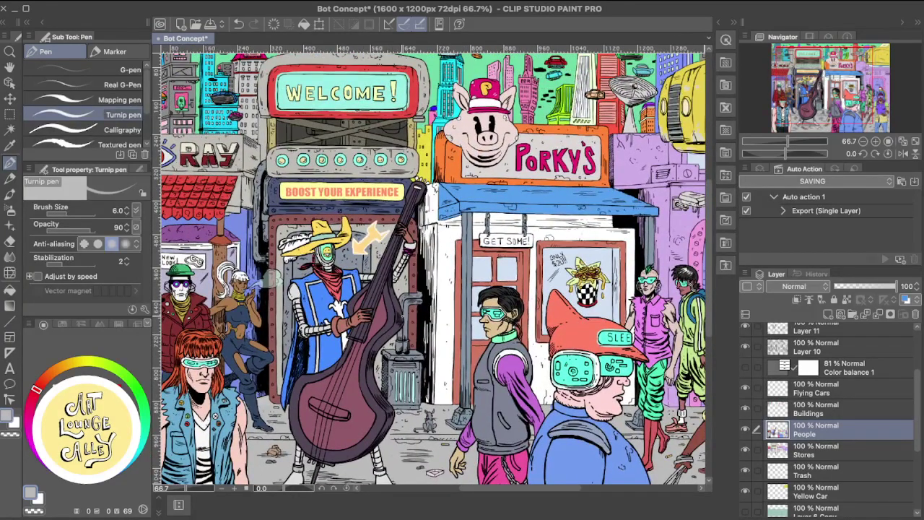
scroll(402, 320, "up", 2)
scroll(402, 320, "up", 1)
left_click_drag(402, 318, 223, 142)
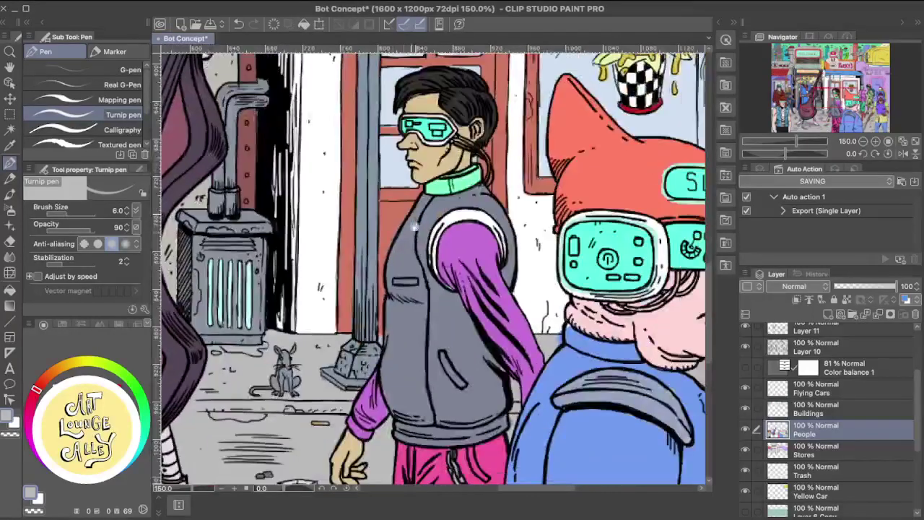
left_click(458, 334, "alt")
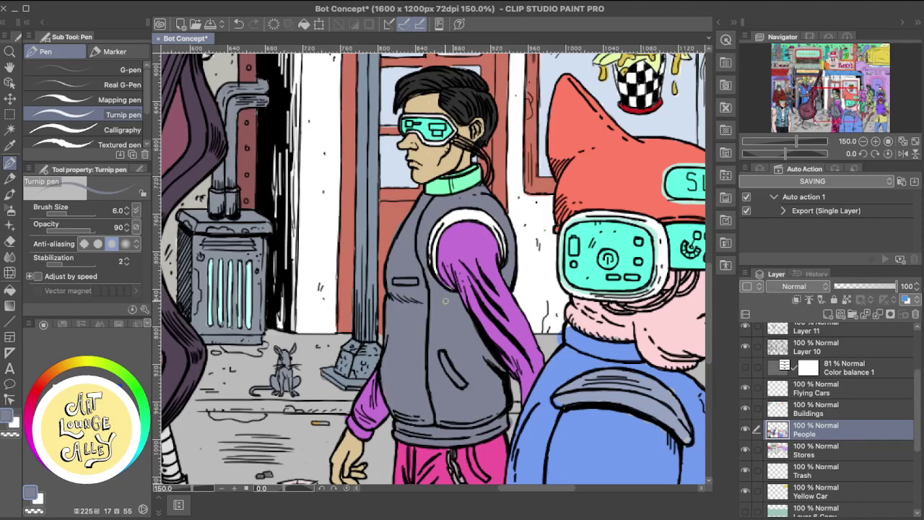
Undo the last touch-up and save the illustration.
key("ctrl+z")
key("ctrl+s")
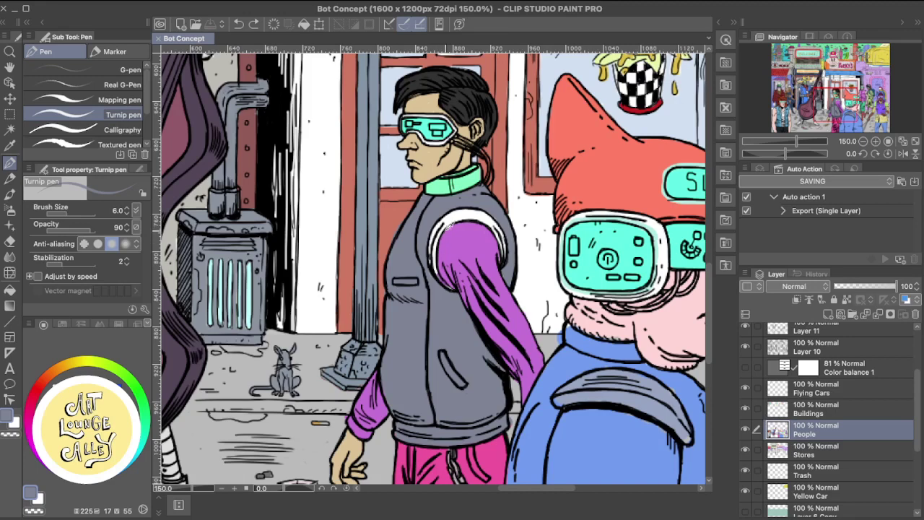
Sample the white of the vest's armhole trim and paint along the trim's front edge.
left_click(445, 226, "alt")
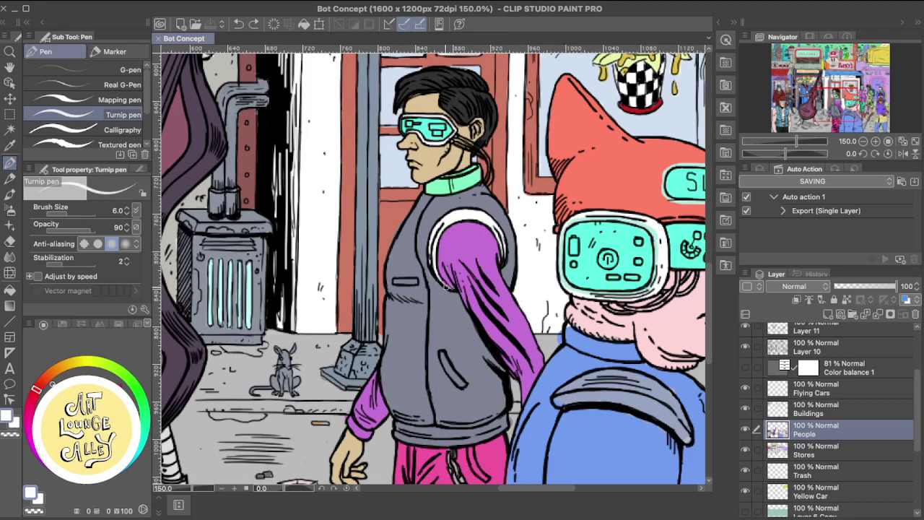
left_click_drag(435, 272, 436, 235)
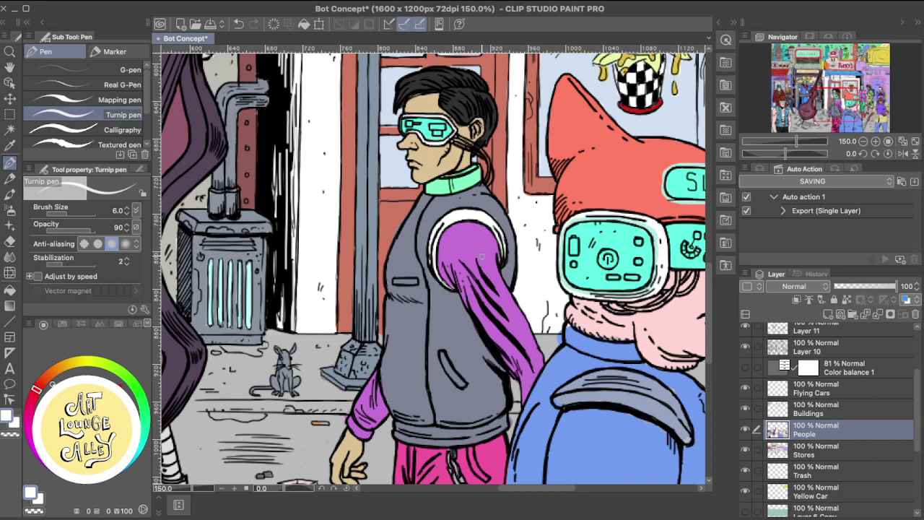
Sample the vest's blue-grey and touch up the front edge of the vest beside the chest pocket.
left_click_drag(445, 364, 441, 258)
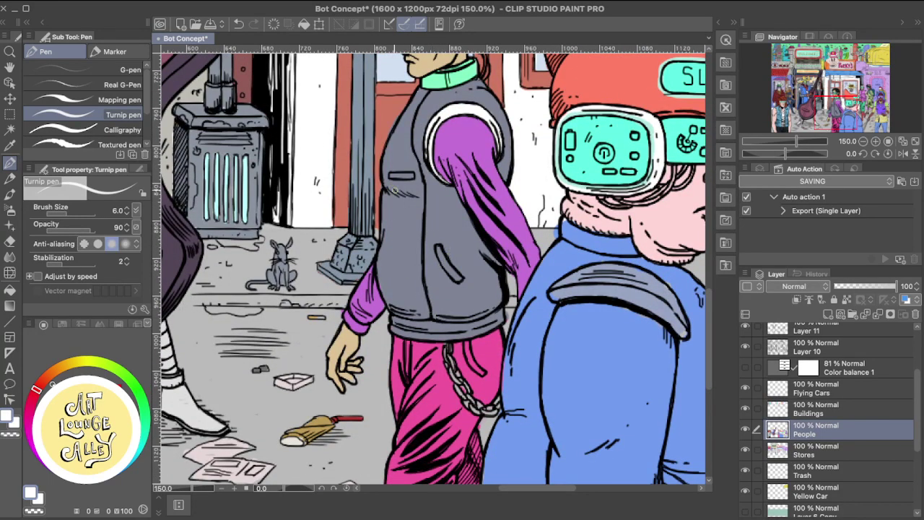
left_click(390, 182, "alt")
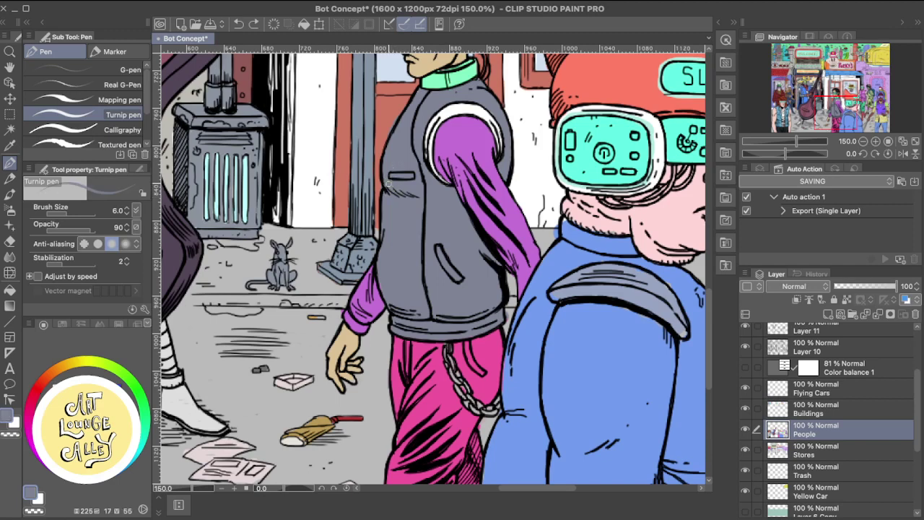
left_click_drag(384, 167, 387, 195)
left_click_drag(462, 309, 474, 365)
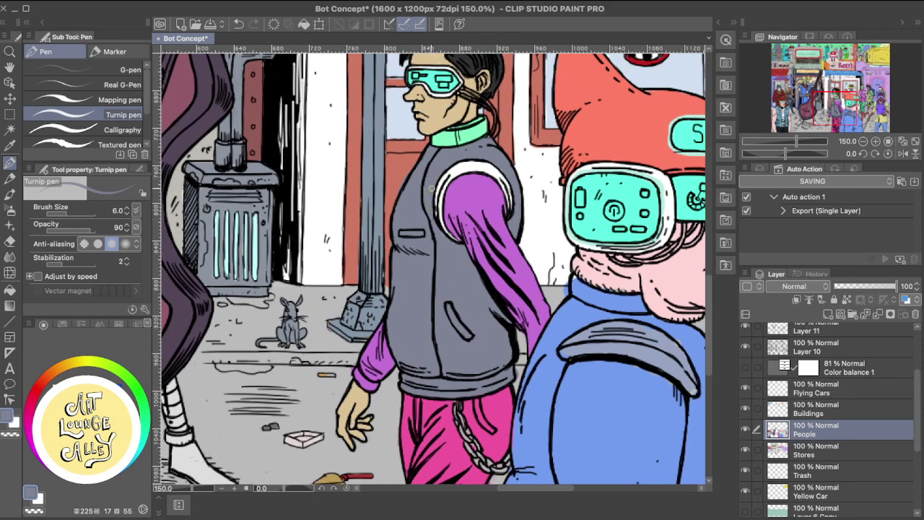
left_click_drag(430, 198, 418, 235)
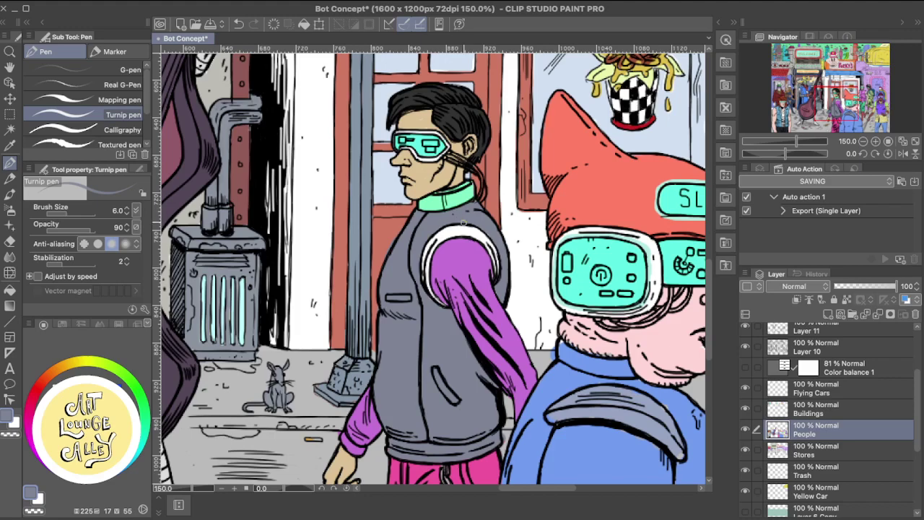
scroll(415, 322, "down", 2)
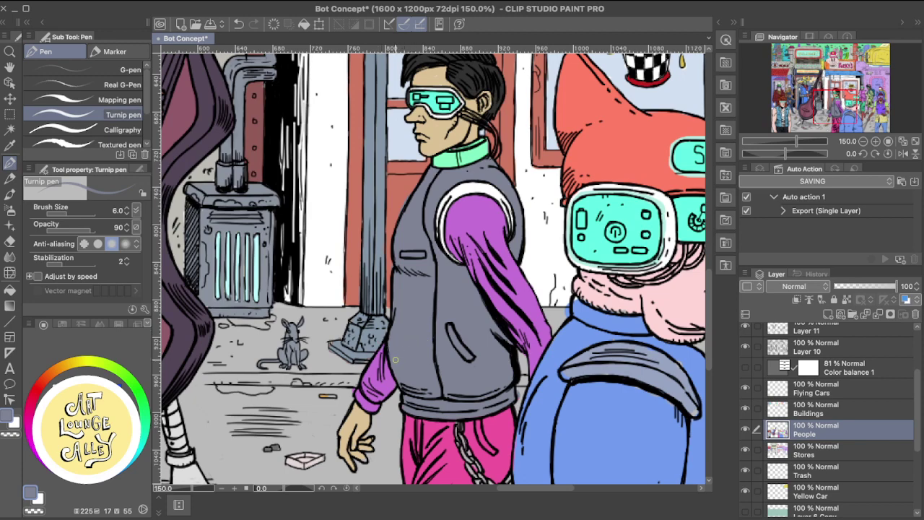
Sample the pavement grey beside the blue jacket's collar, select the Stores layer and sample the white of the storefront wall.
left_click(560, 316, "alt")
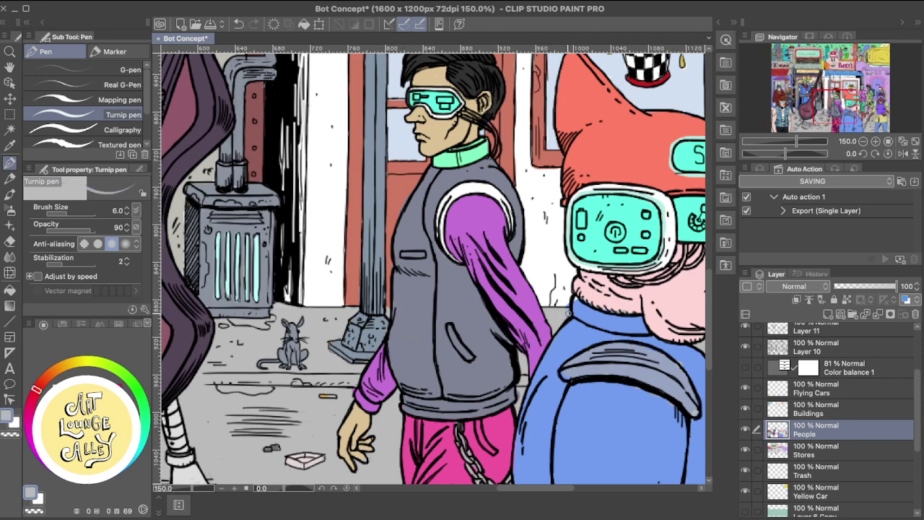
left_click_drag(551, 316, 495, 297)
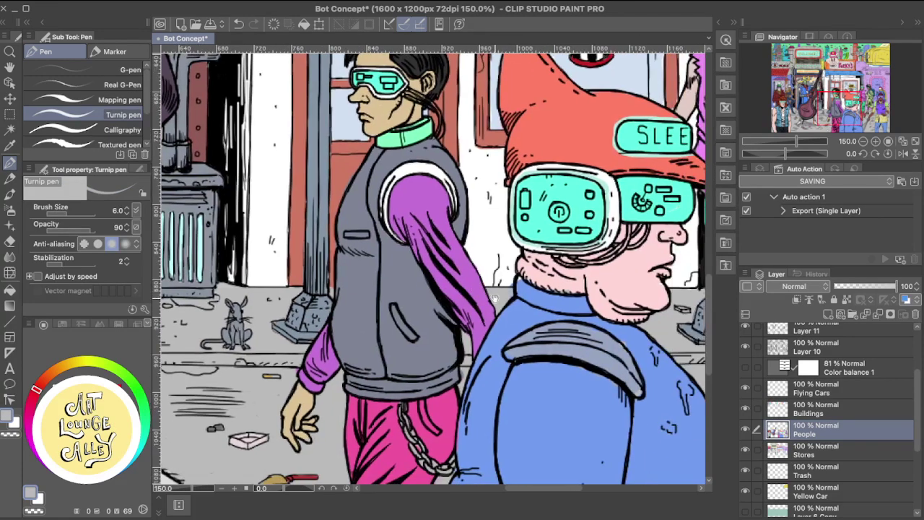
left_click(830, 452)
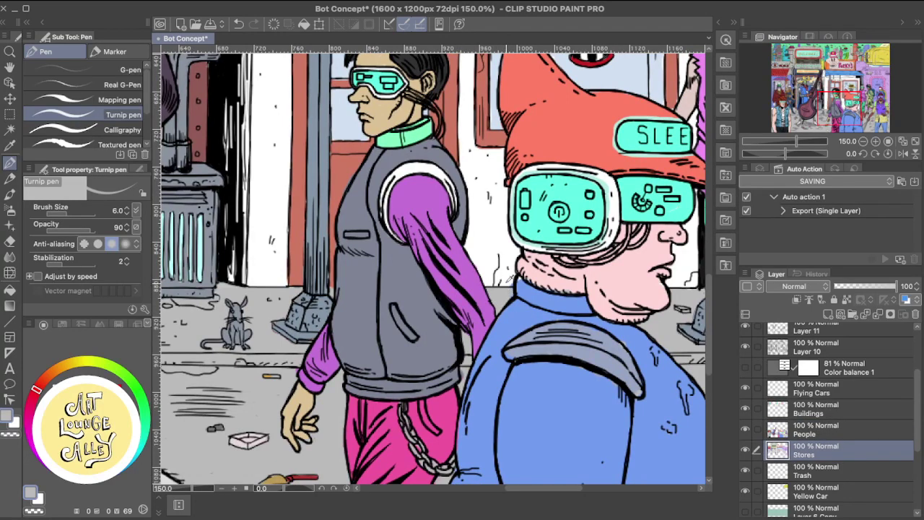
left_click(509, 275, "alt")
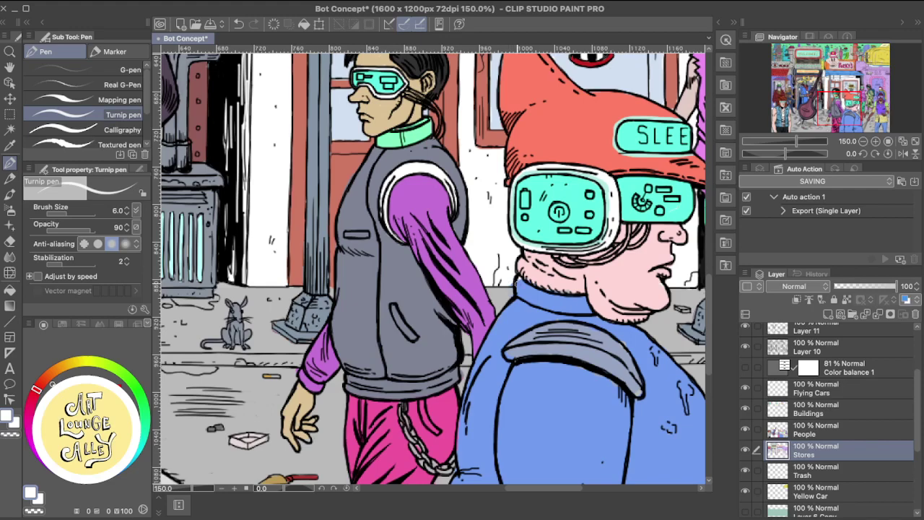
Inspect the foreground figures, the storefronts and the people near the purple door for gaps in the flat colours.
left_click_drag(569, 306, 514, 191)
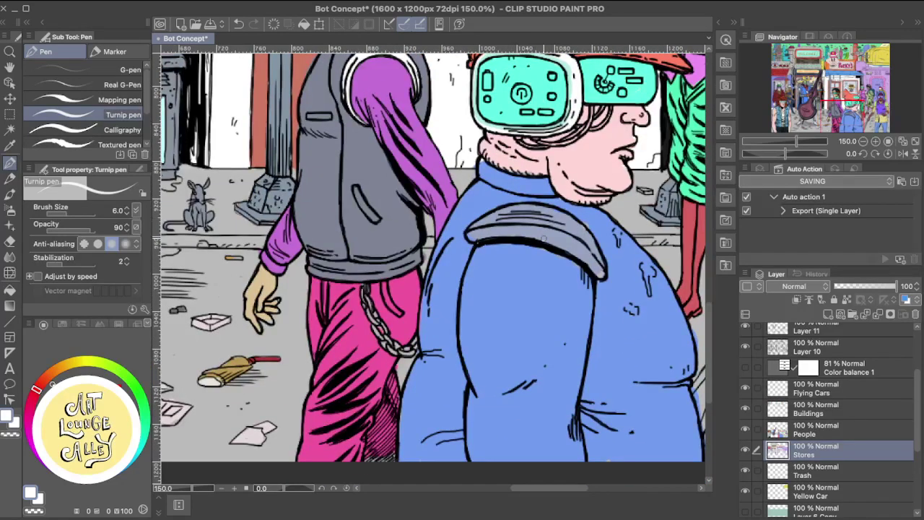
scroll(543, 238, "down", 5)
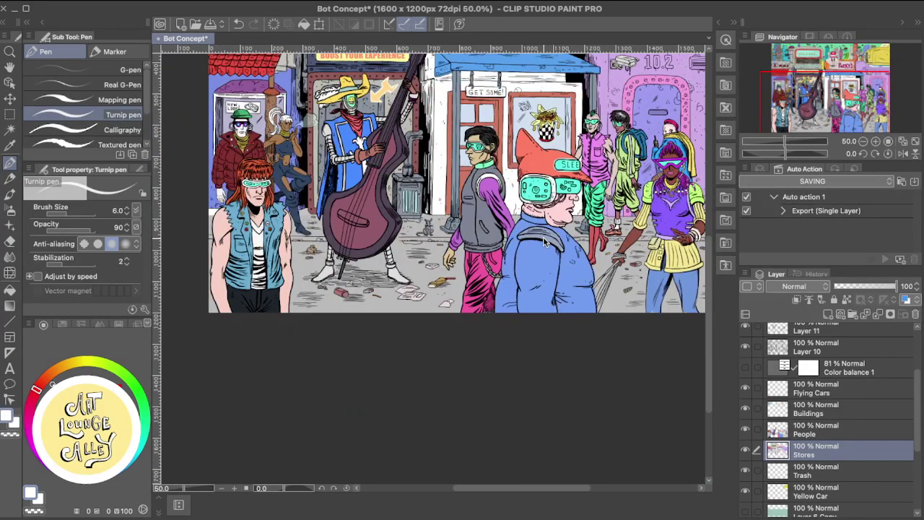
scroll(544, 241, "up", 1)
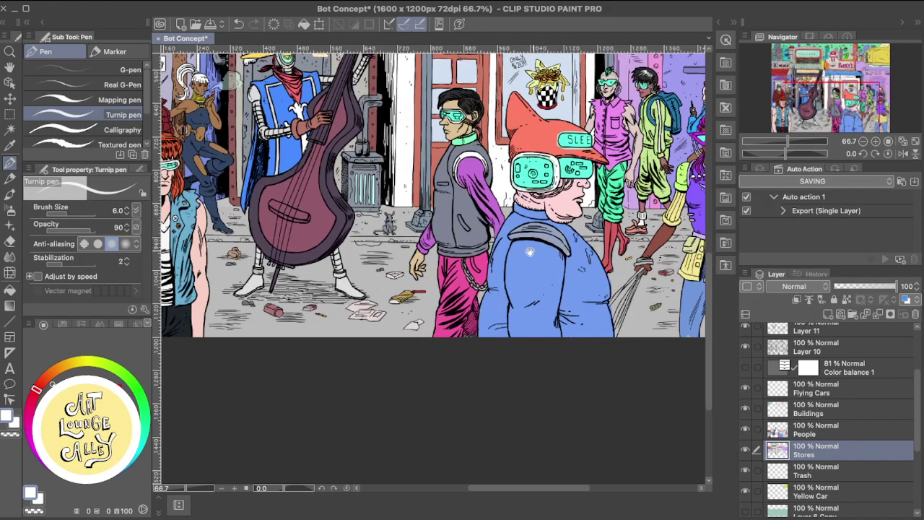
left_click_drag(623, 237, 631, 384)
left_click_drag(398, 326, 502, 360)
scroll(507, 354, "up", 2)
scroll(506, 353, "right", 2)
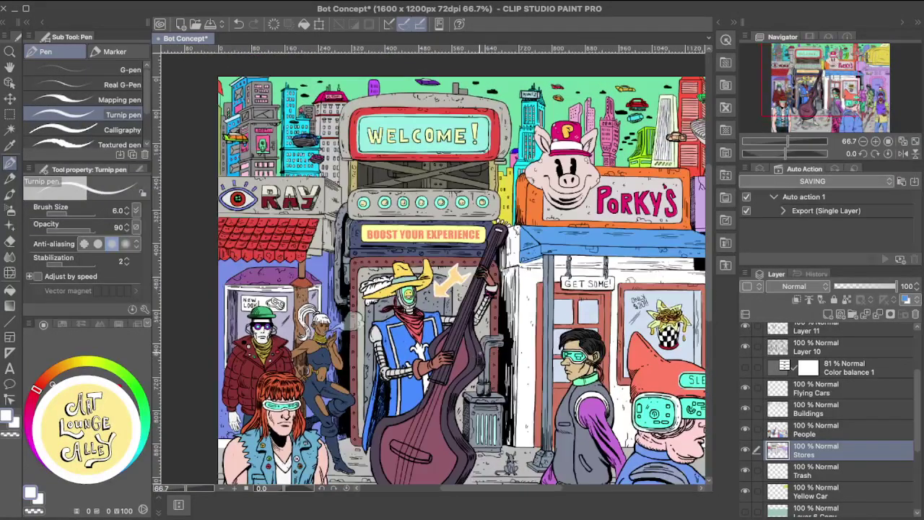
scroll(551, 323, "right", 8)
scroll(535, 321, "down", 2)
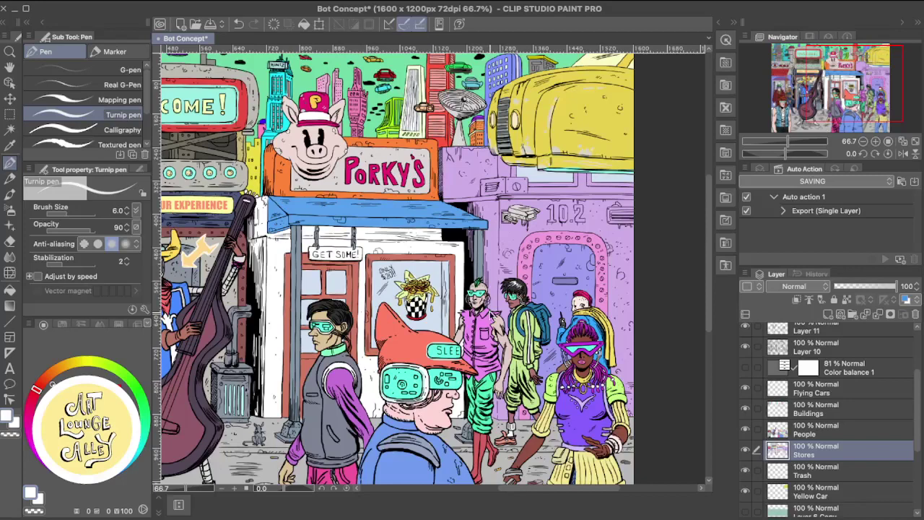
scroll(491, 316, "up", 2)
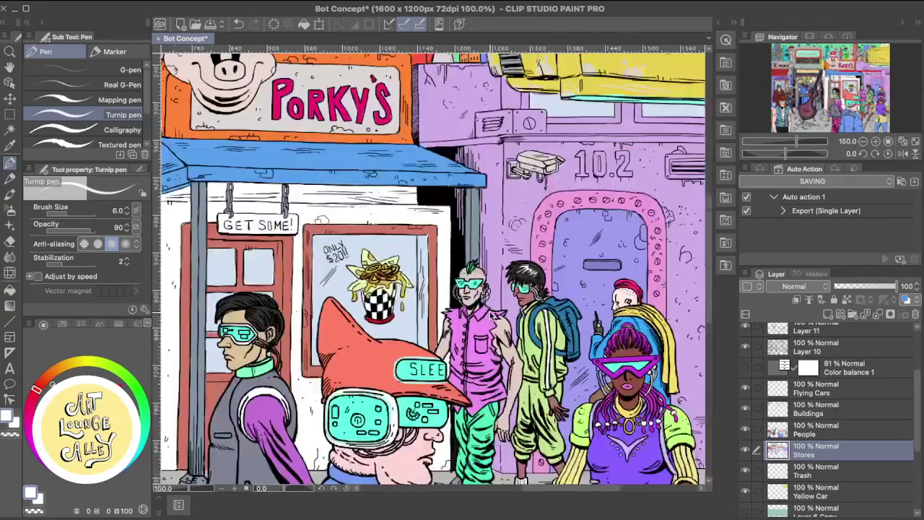
scroll(491, 316, "up", 3)
scroll(491, 315, "down", 5)
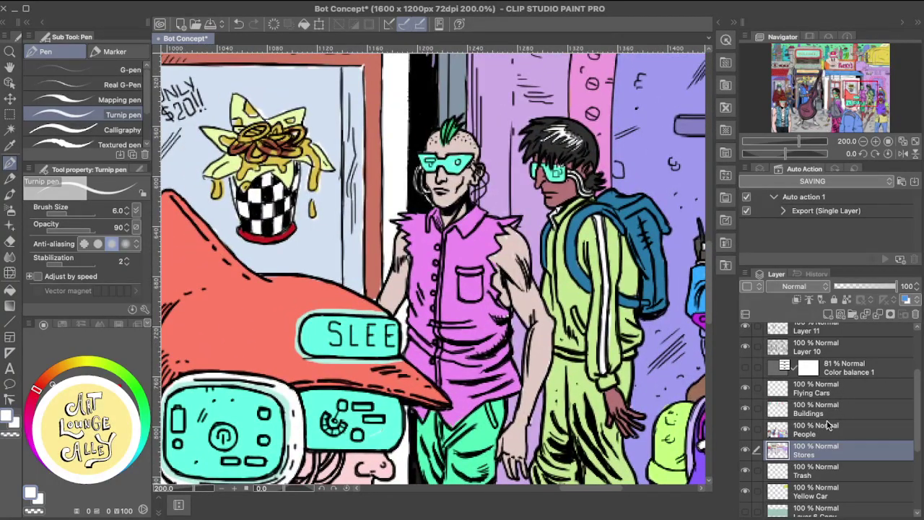
Select the People layer and sample the skin tone from the arm of the mohawked man in the sleeveless shirt.
mouse_move(910, 427)
left_mouse_down()
mouse_move(918, 469)
mouse_move(917, 404)
left_mouse_up()
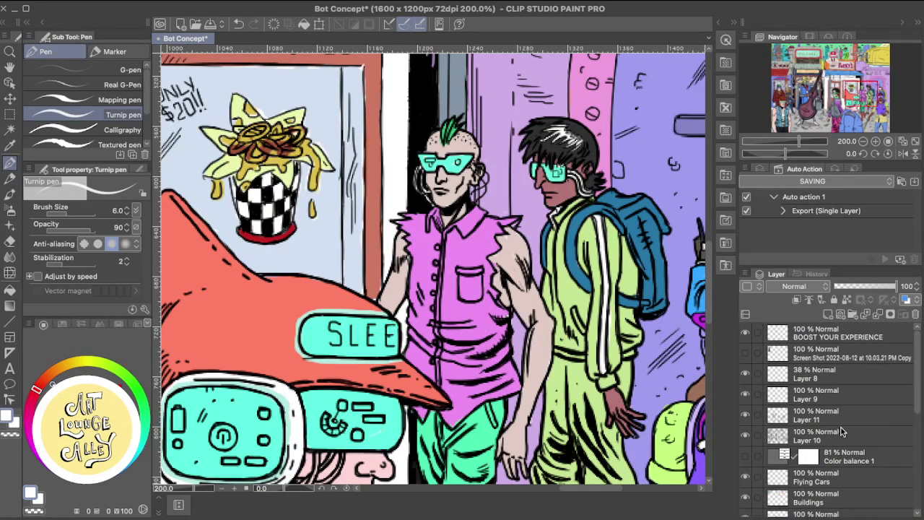
left_click(836, 431)
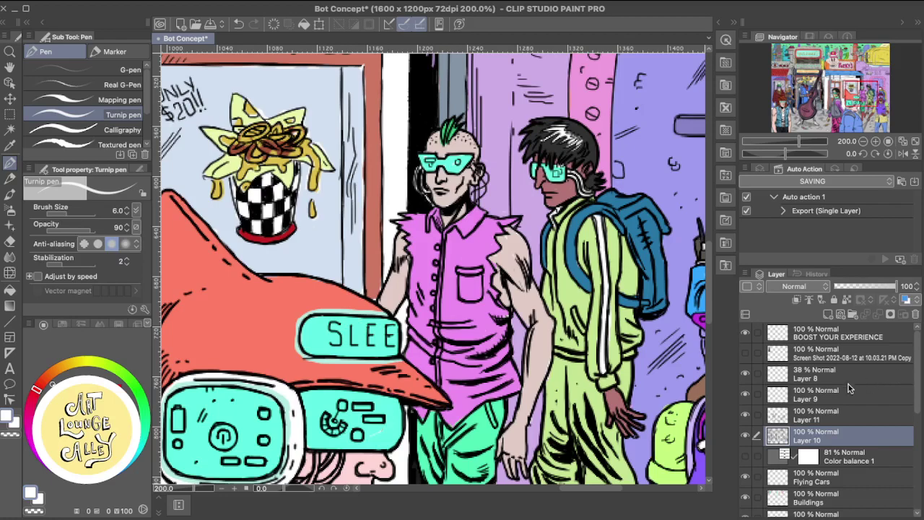
left_click_drag(919, 390, 919, 420)
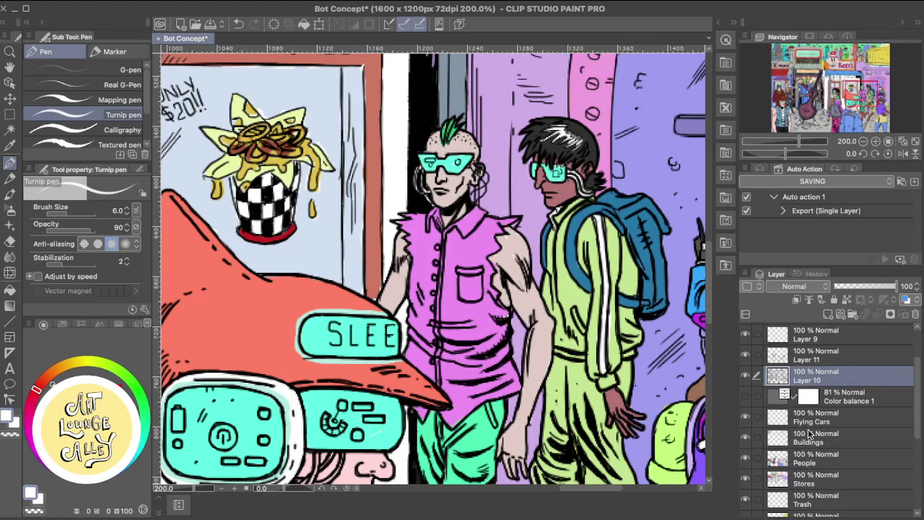
left_click(802, 459)
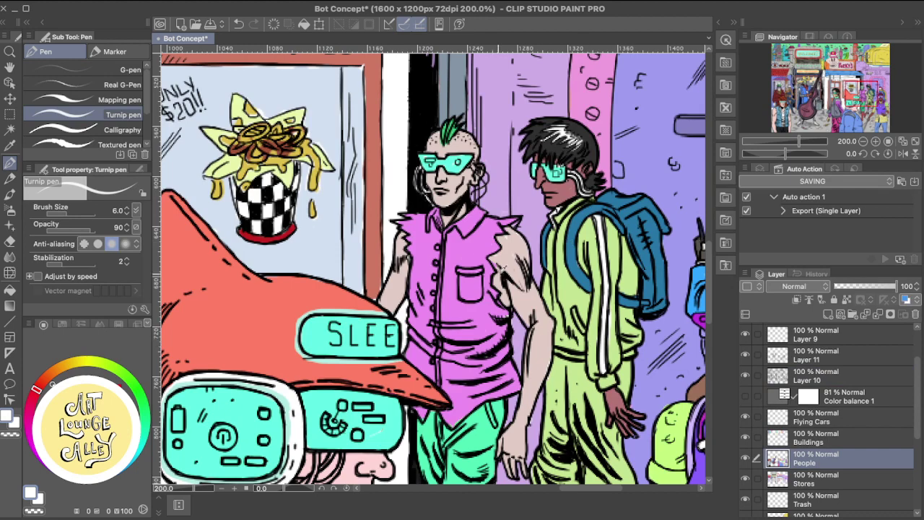
left_click(512, 239, "alt")
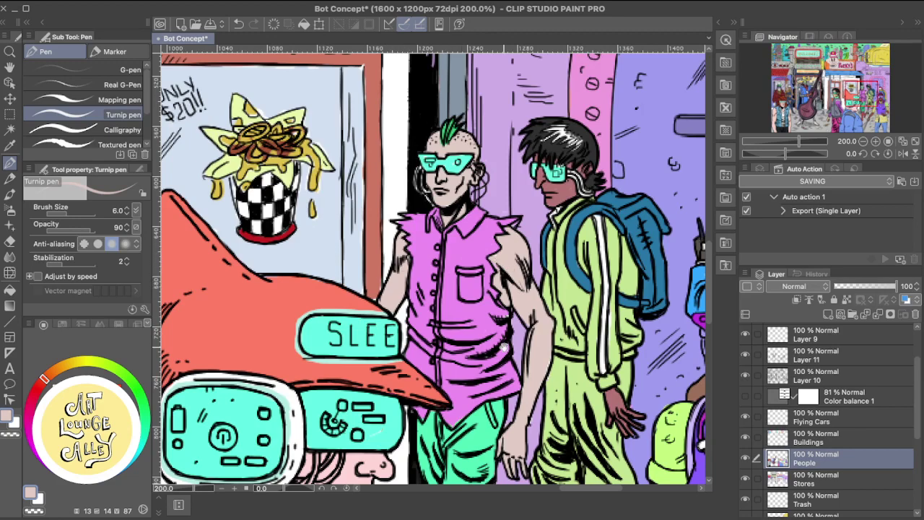
Examine the mohawked man, his backpack-wearing companion and the storefronts around them for remaining colour gaps.
scroll(528, 306, "down", 1)
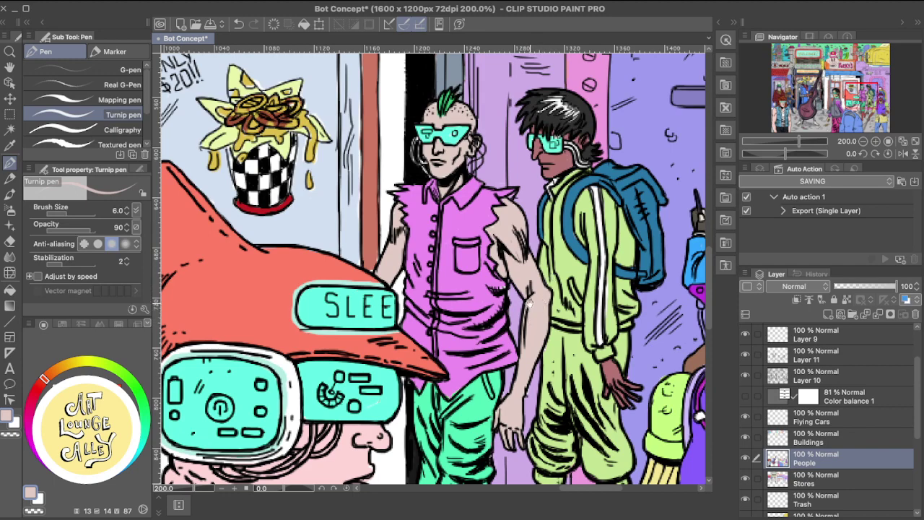
left_click_drag(532, 303, 523, 335)
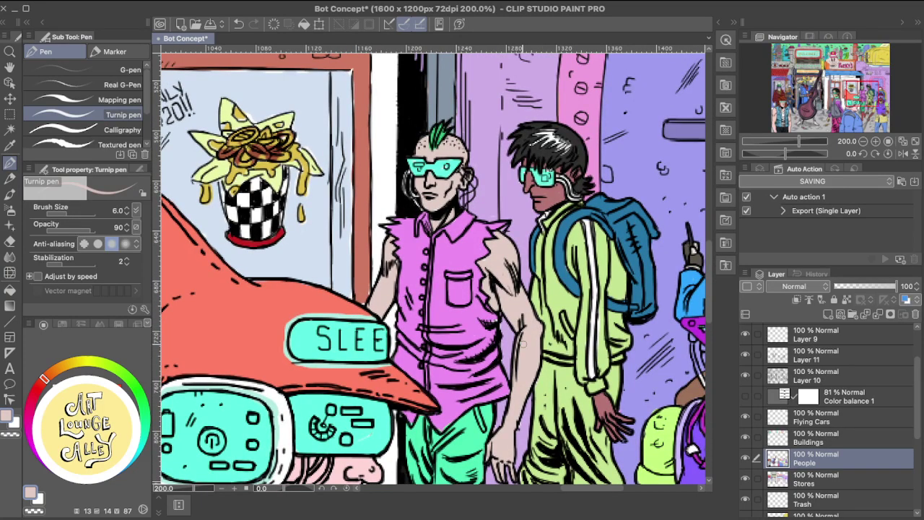
left_click_drag(491, 264, 530, 292)
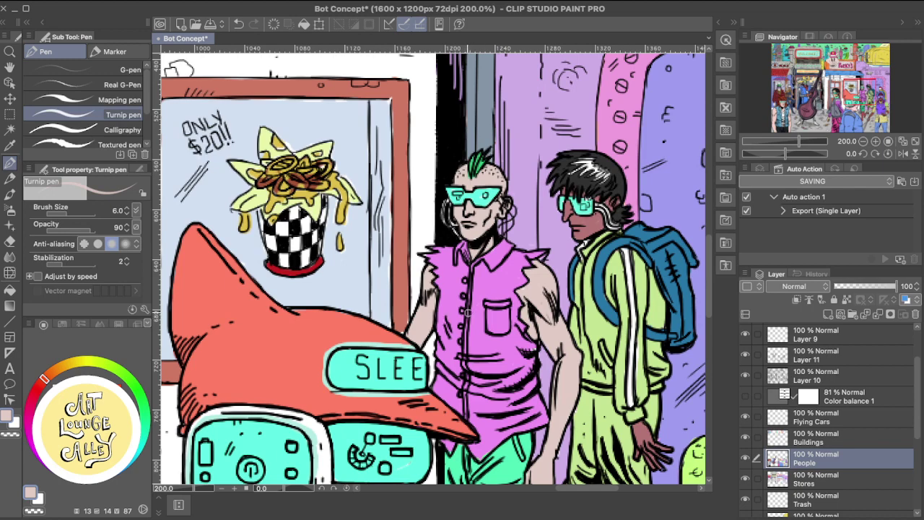
scroll(475, 316, "down", 1)
scroll(475, 316, "down", 1)
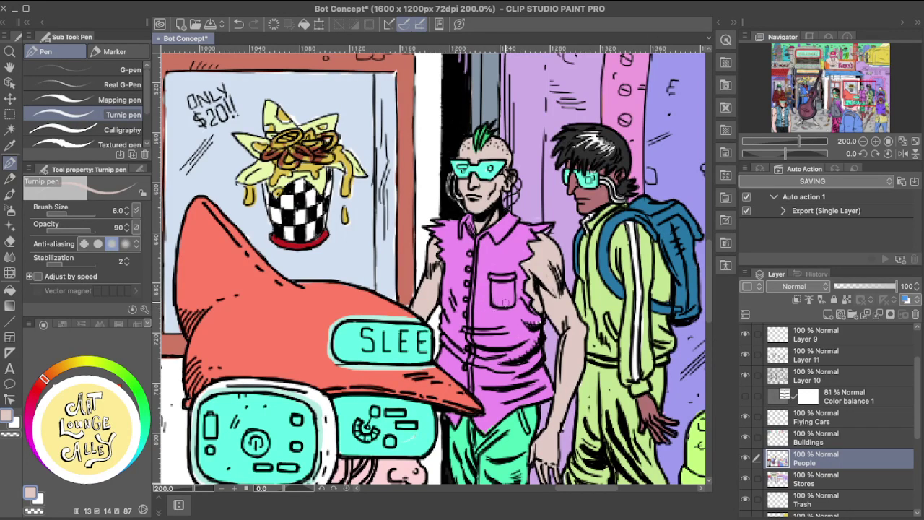
scroll(515, 299, "down", 3)
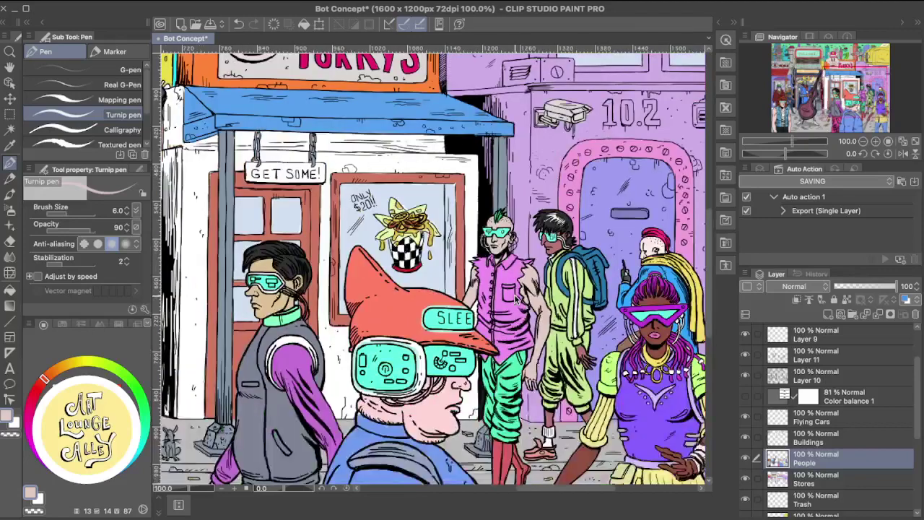
left_click_drag(413, 308, 463, 281)
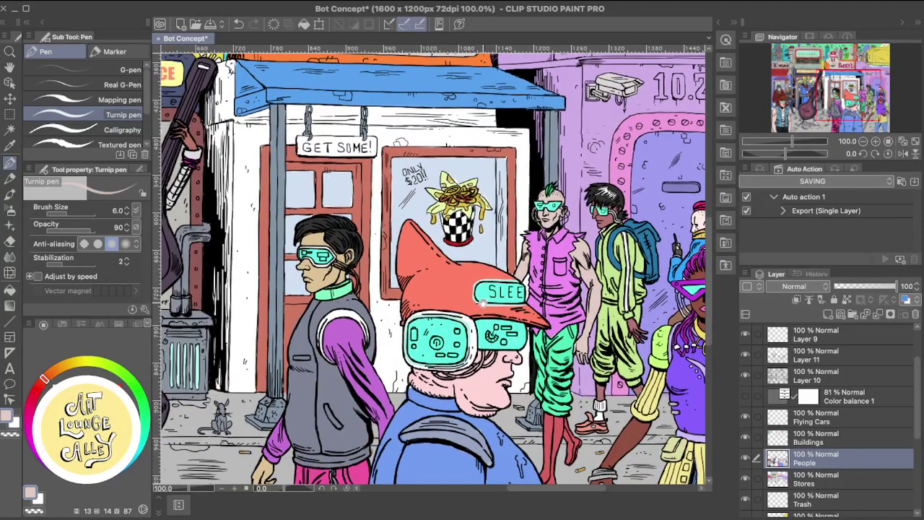
scroll(490, 304, "right", 5)
scroll(502, 293, "up", 4)
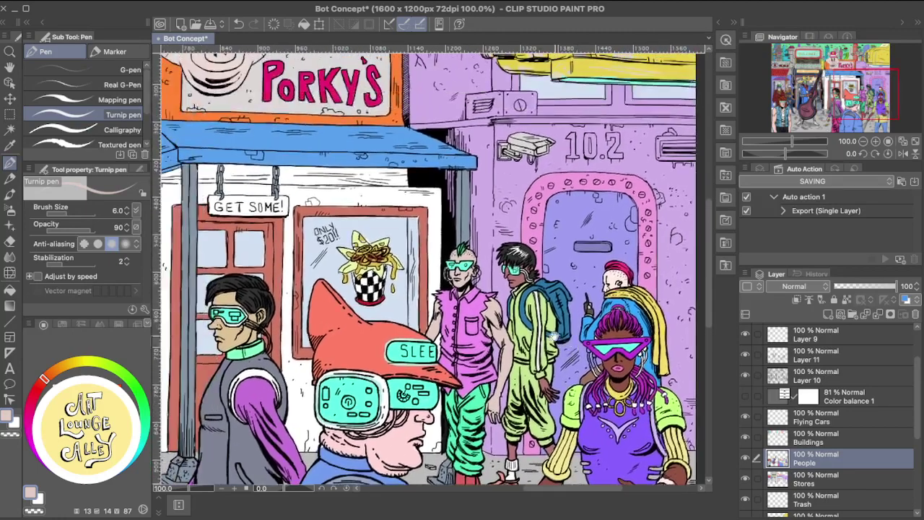
scroll(502, 293, "left", 4)
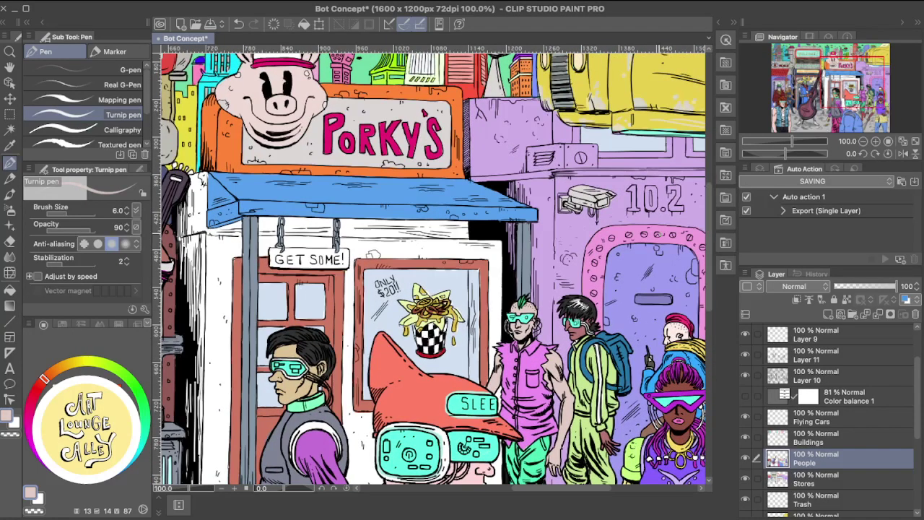
scroll(661, 239, "up", 1)
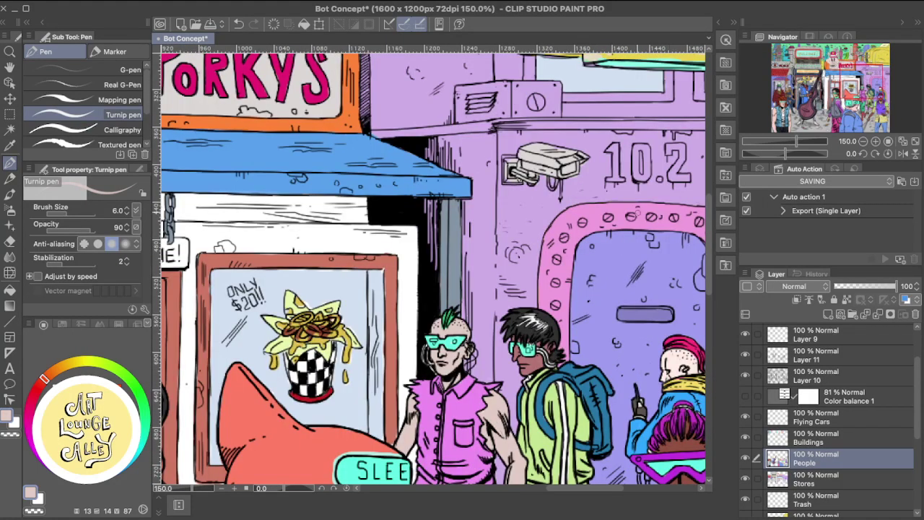
Choose a near-black grey with hue 13, saturation 0 and brightness 21, and fill in the security camera's lens on the purple building.
left_click_drag(671, 272, 559, 319)
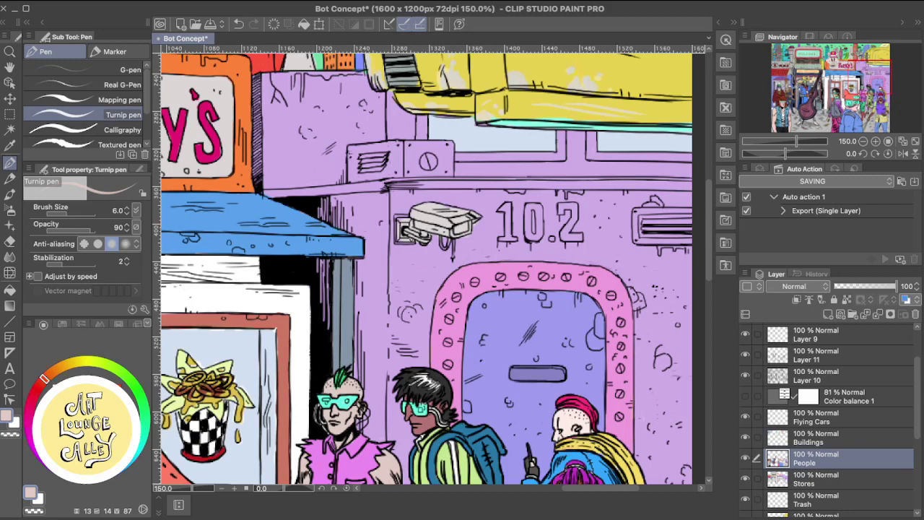
left_click(50, 441)
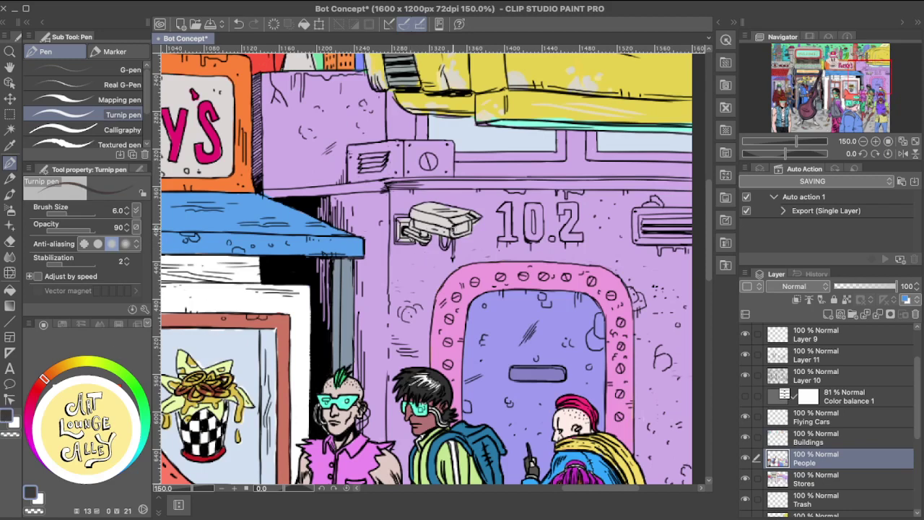
mouse_move(454, 229)
left_mouse_down()
mouse_move(468, 225)
mouse_move(457, 232)
left_mouse_up()
left_click_drag(400, 317, 388, 336)
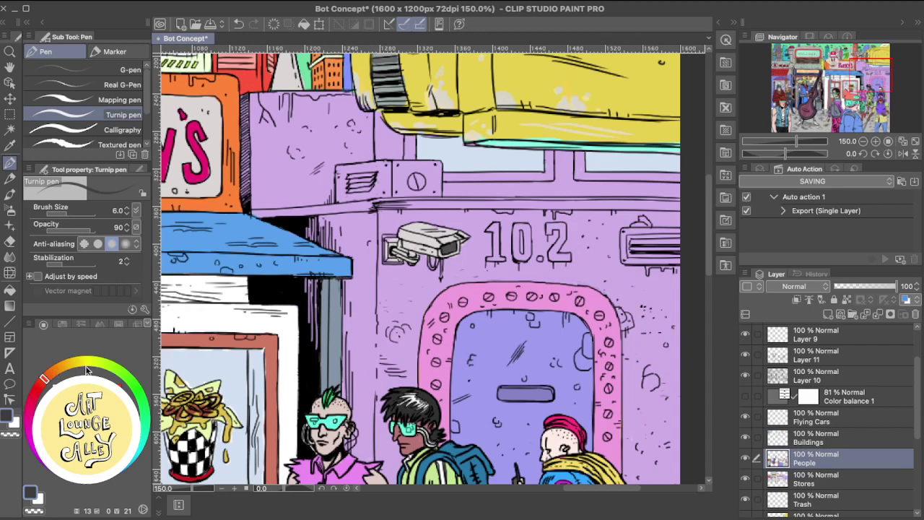
Set the drawing colour to dark grey (hue 5, saturation 0, brightness 30) and paint the security camera's body on the Stores layer.
mouse_move(72, 364)
left_mouse_down()
mouse_move(84, 361)
mouse_move(48, 384)
left_mouse_up()
left_click_drag(51, 440, 51, 407)
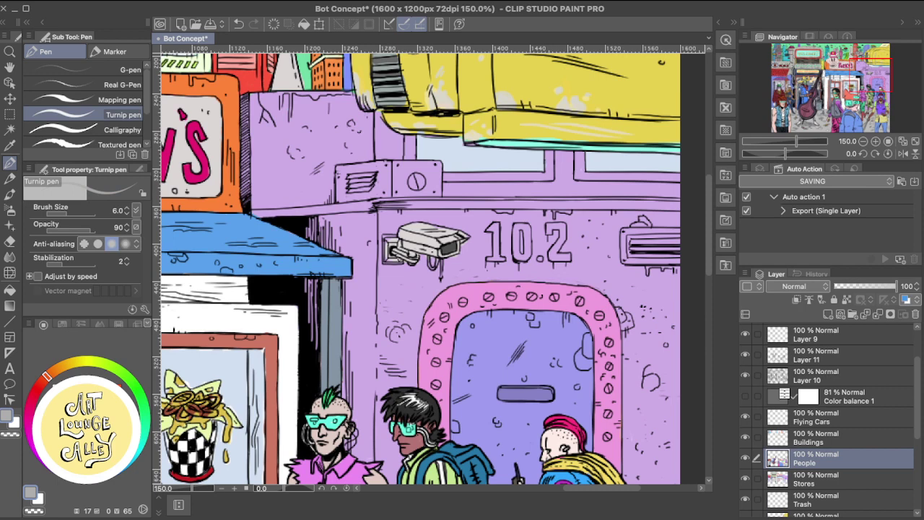
left_click_drag(38, 377, 37, 387)
left_click(62, 430)
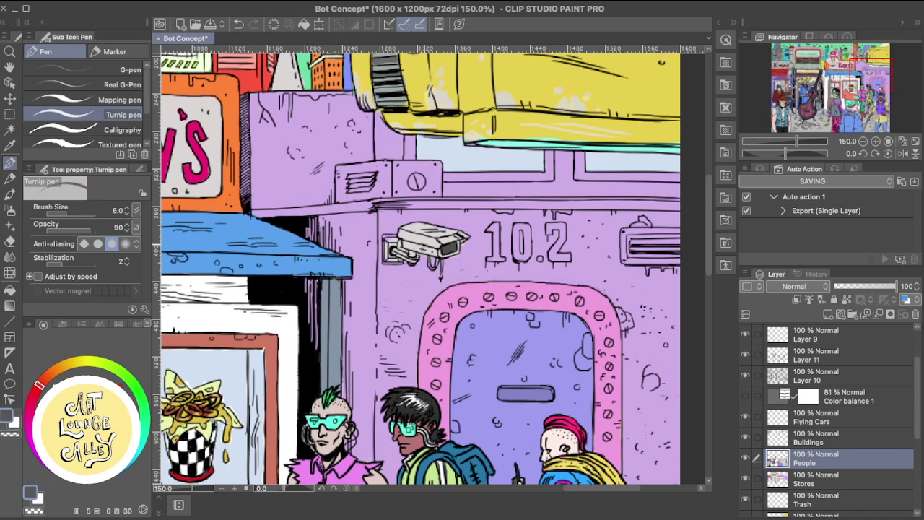
left_click(822, 480)
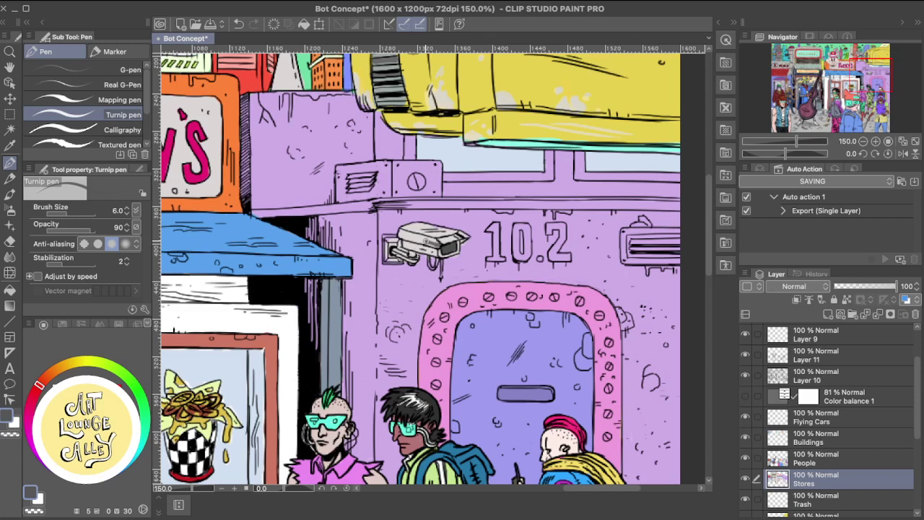
mouse_move(436, 245)
left_mouse_down()
mouse_move(402, 236)
mouse_move(411, 226)
mouse_move(459, 234)
mouse_move(434, 236)
mouse_move(454, 232)
mouse_move(421, 223)
mouse_move(407, 243)
mouse_move(446, 257)
mouse_move(463, 240)
left_mouse_up()
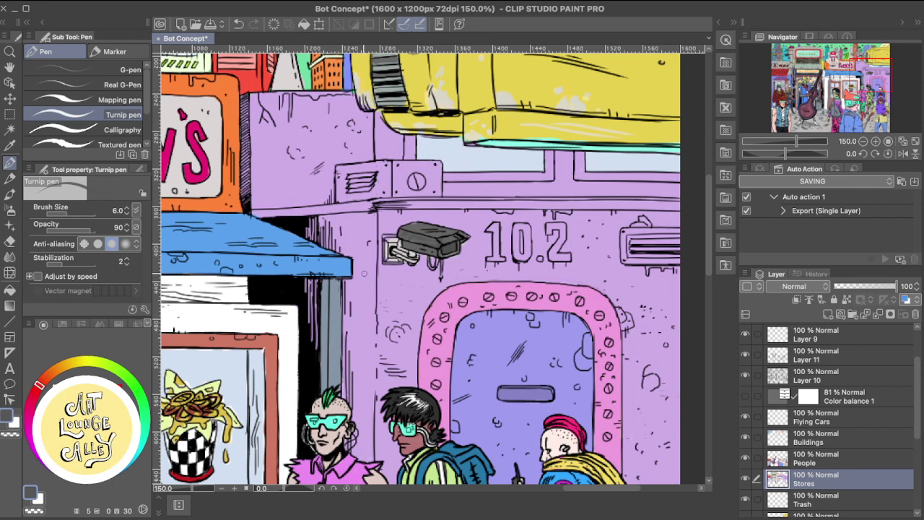
Paint the security camera's mounting arm in the same dark grey and check the camera against the whole street scene.
mouse_move(429, 269)
left_mouse_down()
mouse_move(497, 219)
mouse_move(464, 207)
left_mouse_up()
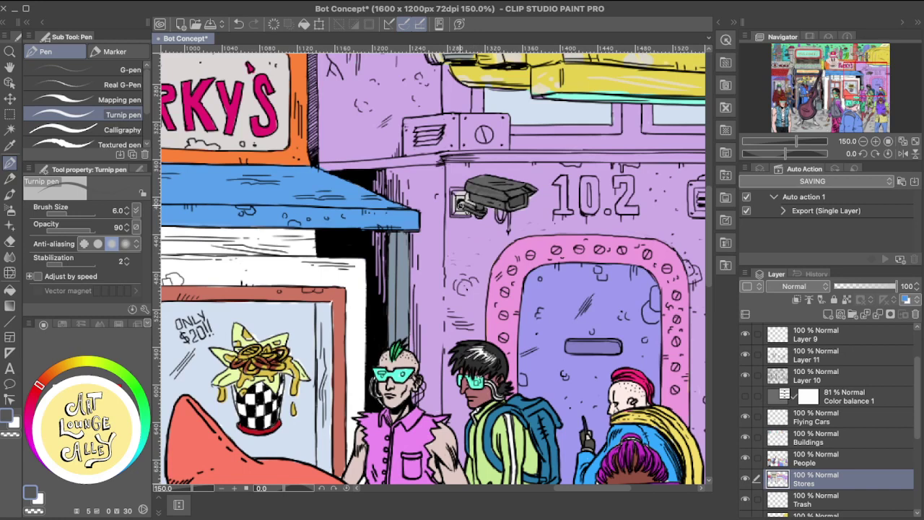
left_click_drag(464, 210, 462, 203)
left_click_drag(557, 169, 418, 326)
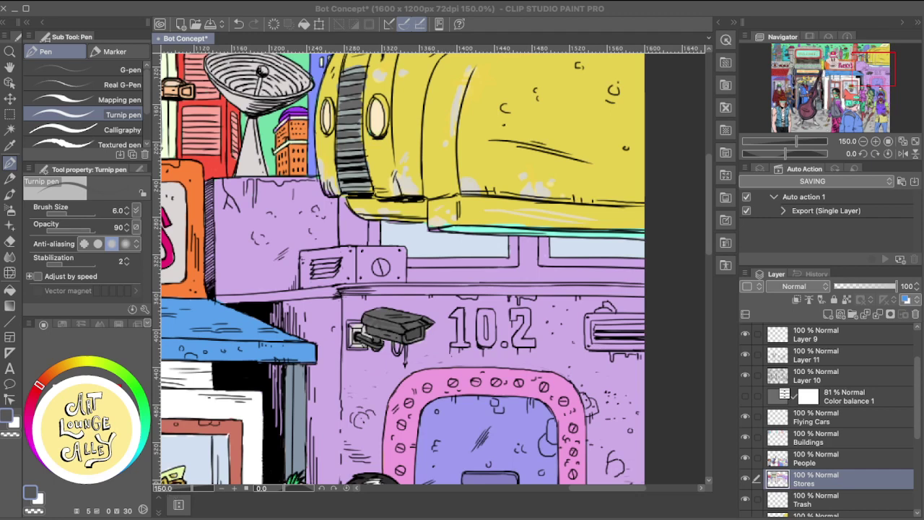
left_click_drag(395, 334, 532, 285)
scroll(531, 285, "down", 3)
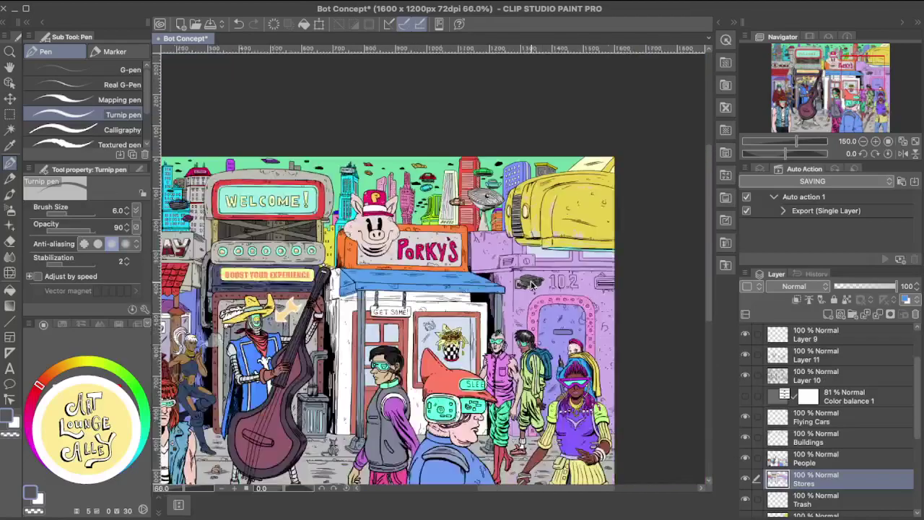
Undo the dark grey paint on the security camera and compare the camera's light version with the surrounding storefronts.
scroll(532, 285, "up", 2)
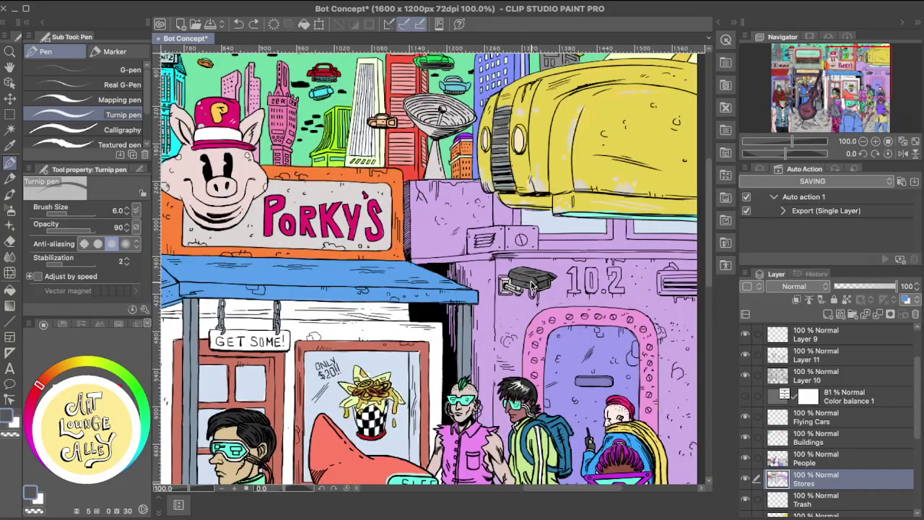
scroll(533, 286, "down", 2)
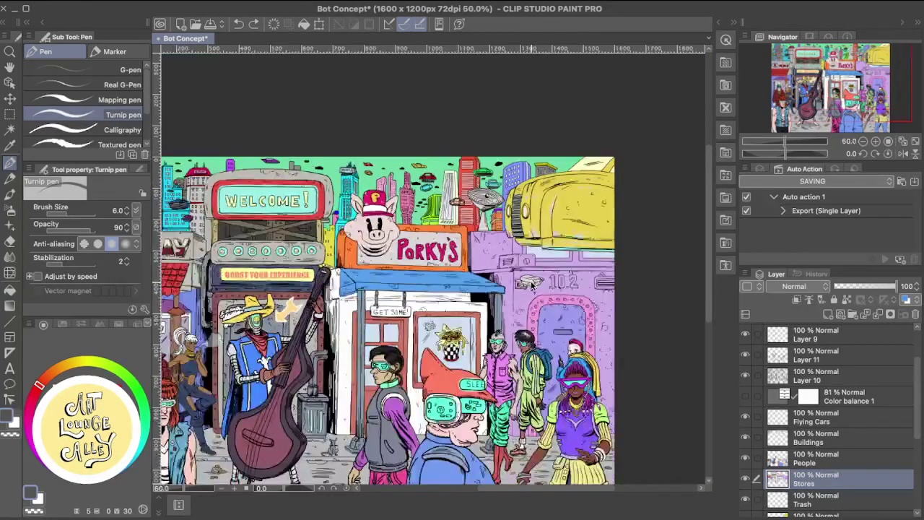
scroll(533, 286, "up", 1)
left_click_drag(312, 259, 601, 180)
left_click_drag(486, 280, 438, 274)
scroll(477, 281, "right", 5)
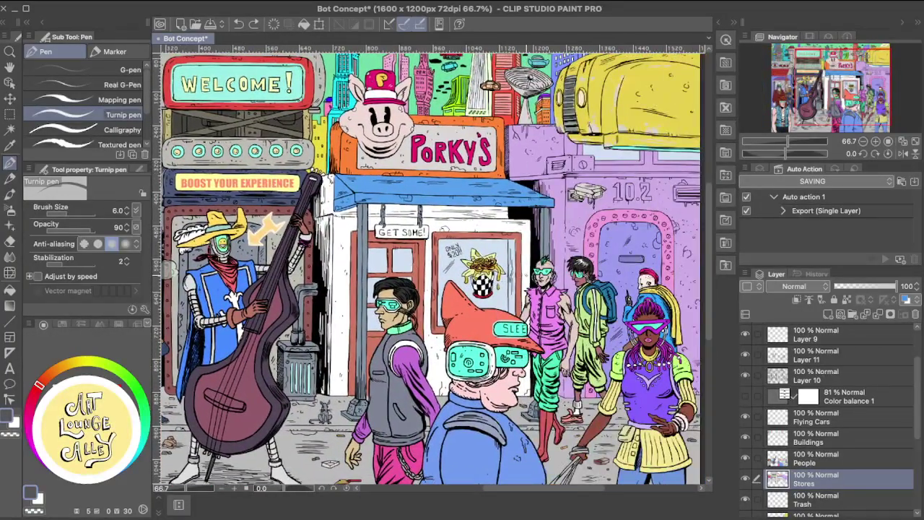
scroll(532, 280, "up", 2)
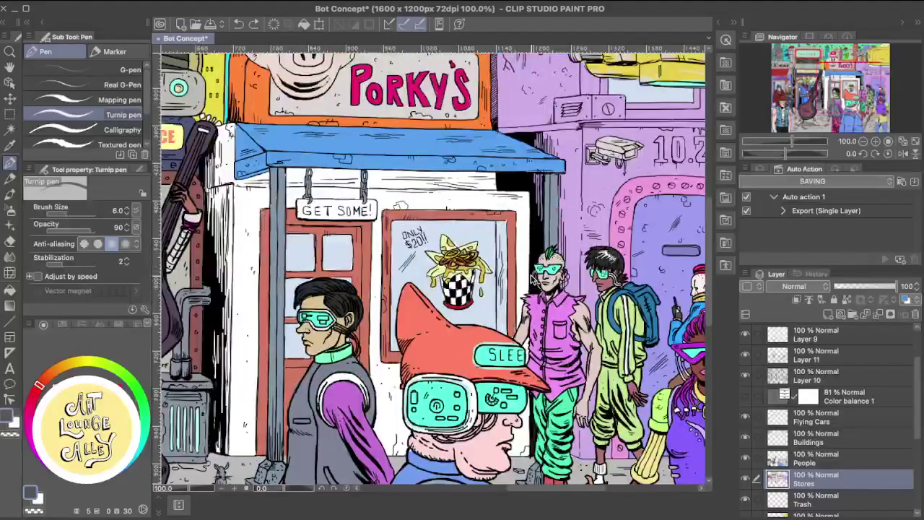
scroll(532, 280, "right", 4)
scroll(533, 280, "up", 2)
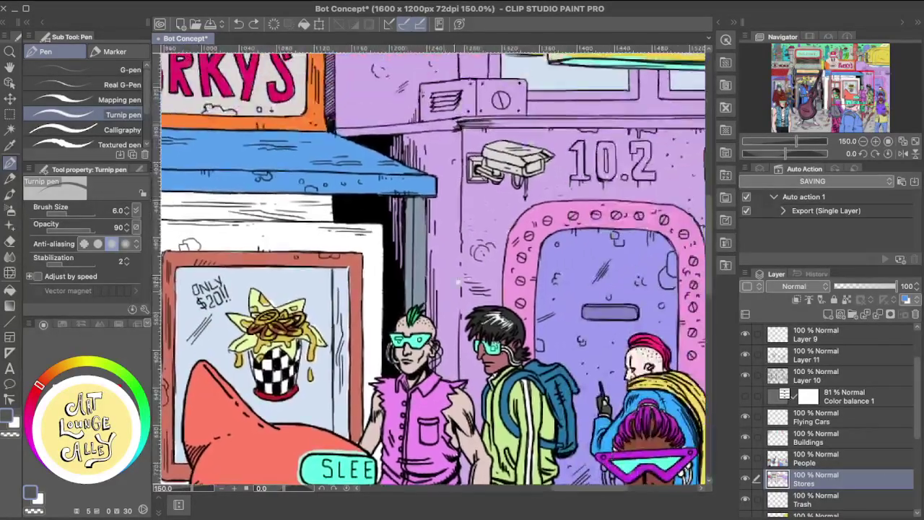
Set the drawing colour to medium grey (hue 5, saturation 0, brightness 47) and fill in the security camera's lens.
scroll(571, 231, "up", 1)
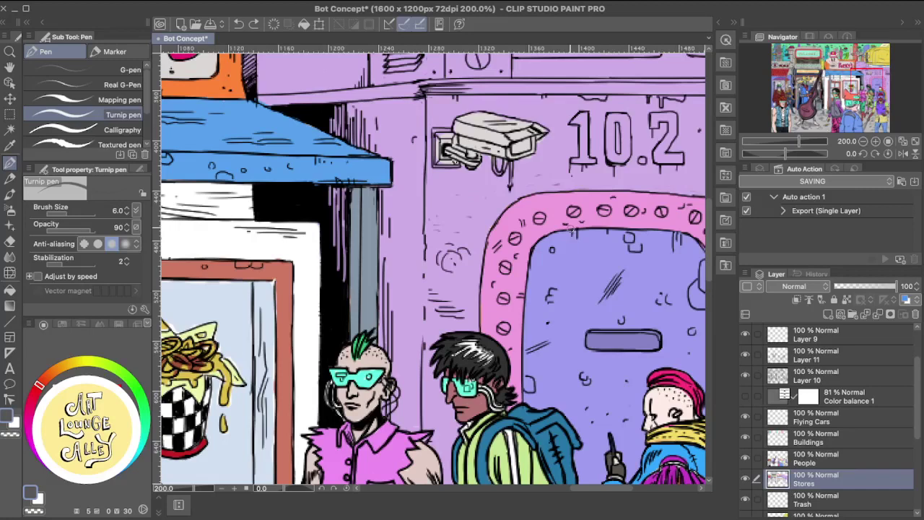
scroll(396, 245, "right", 1)
scroll(395, 245, "up", 1)
scroll(395, 245, "right", 1)
scroll(395, 246, "up", 2)
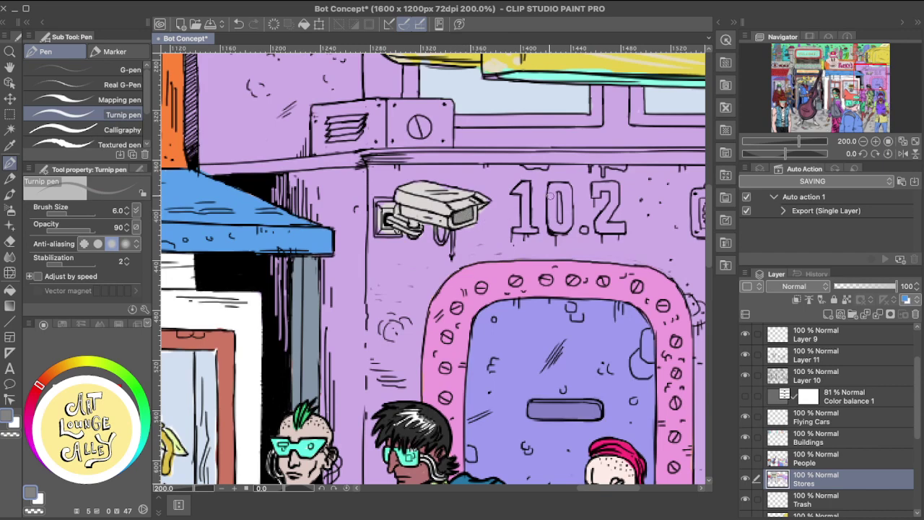
Check the security camera and its grey lens against the whole street scene, the 10.2 doorway and the nearby figures.
scroll(550, 200, "down", 1)
scroll(551, 200, "down", 3)
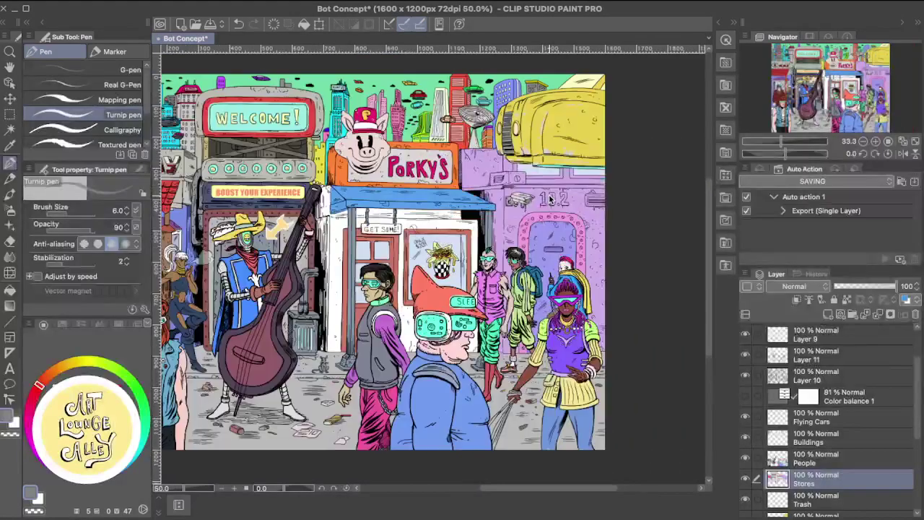
scroll(550, 200, "up", 2)
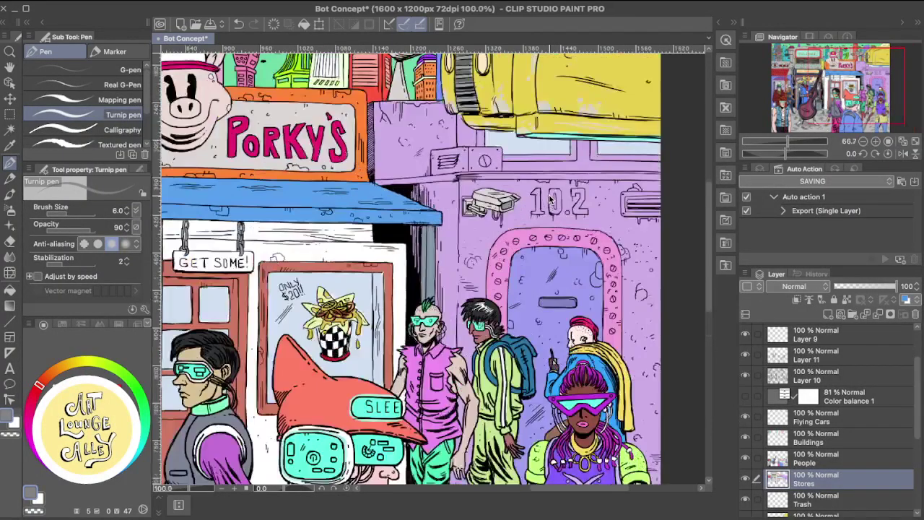
scroll(550, 200, "down", 1)
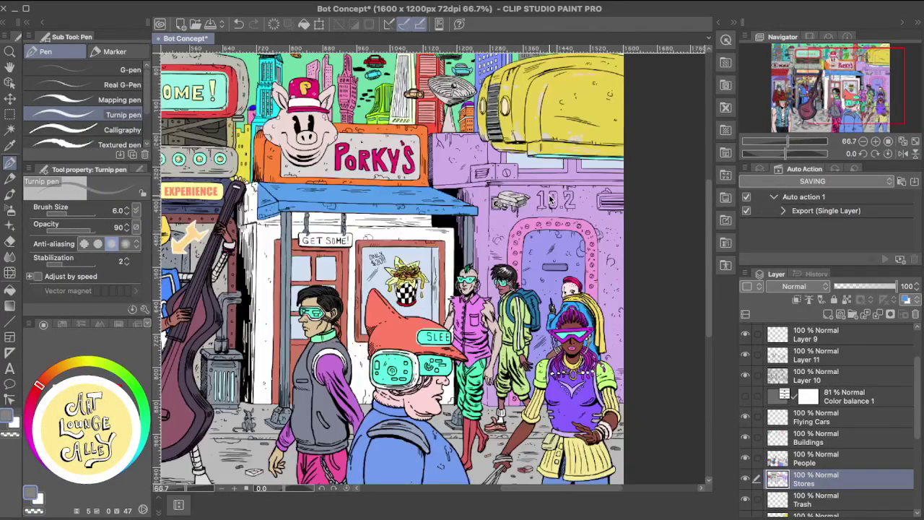
scroll(550, 200, "down", 1)
left_click_drag(371, 239, 445, 238)
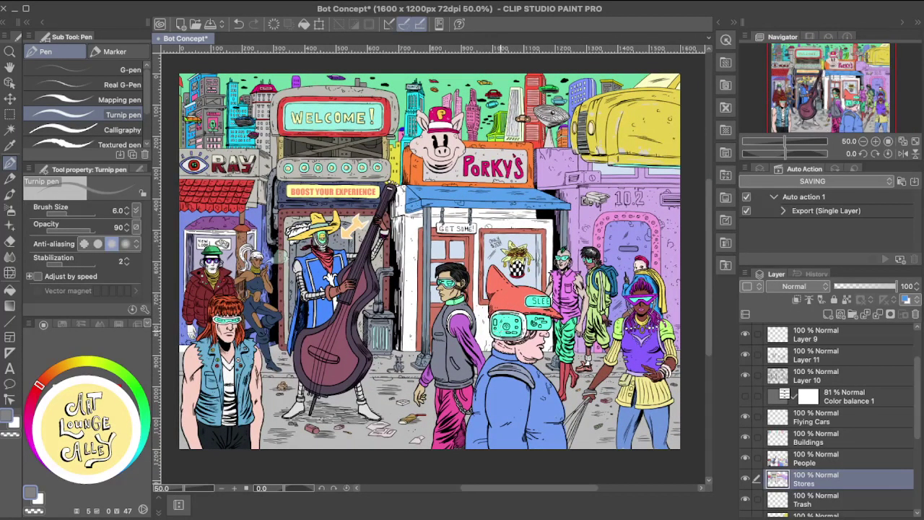
scroll(591, 282, "right", 3)
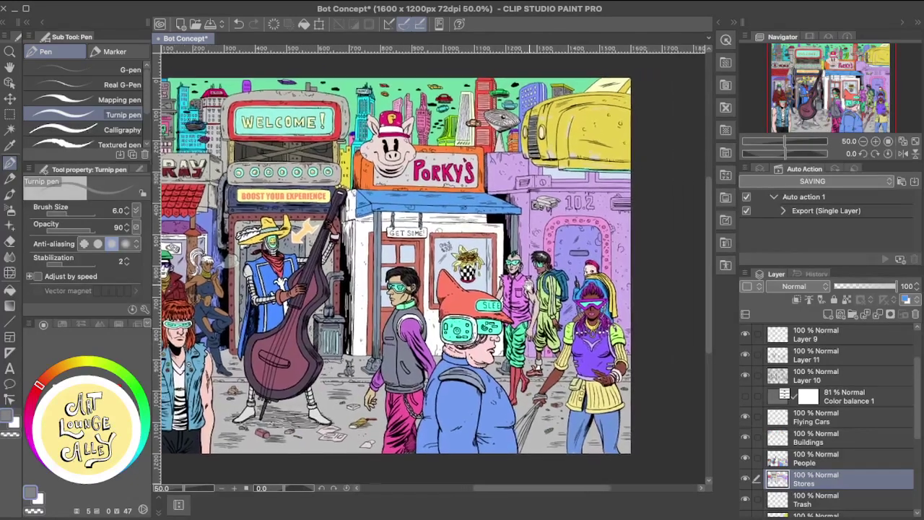
scroll(575, 271, "up", 3)
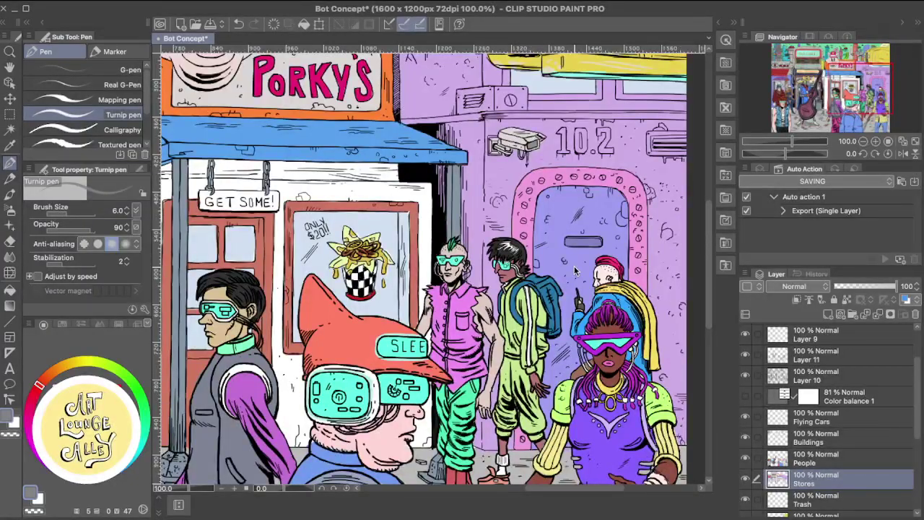
scroll(575, 268, "up", 1)
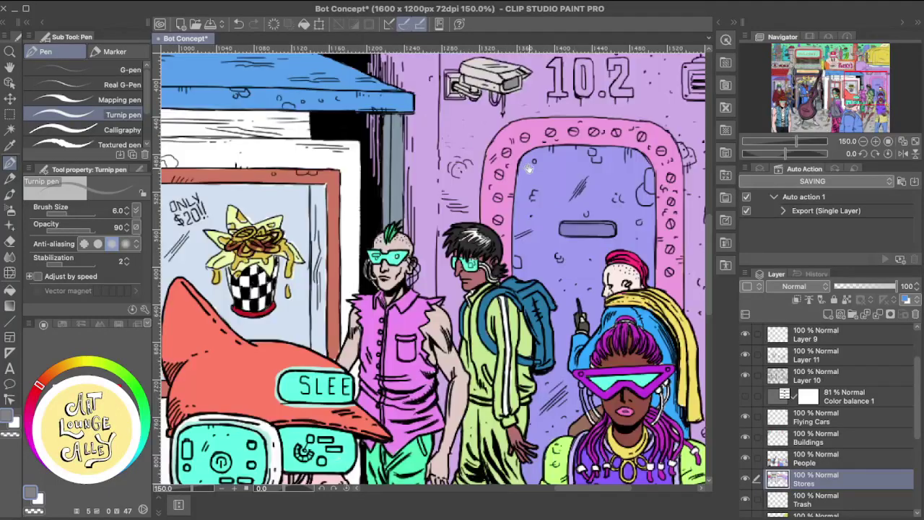
Choose light grey (hue 5, saturation 0, brightness 76) and paint the vent box above the security camera on the Stores layer.
left_click_drag(528, 169, 532, 402)
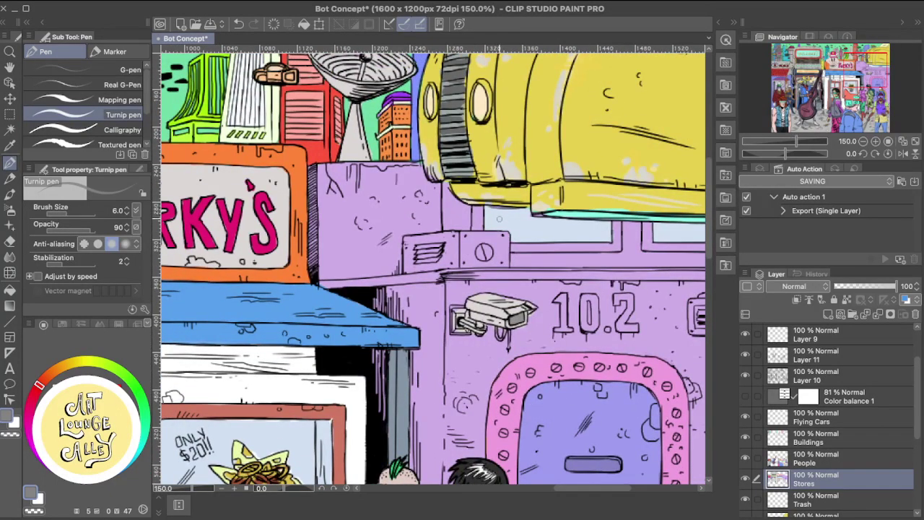
left_click_drag(453, 236, 416, 241)
key("ctrl+z")
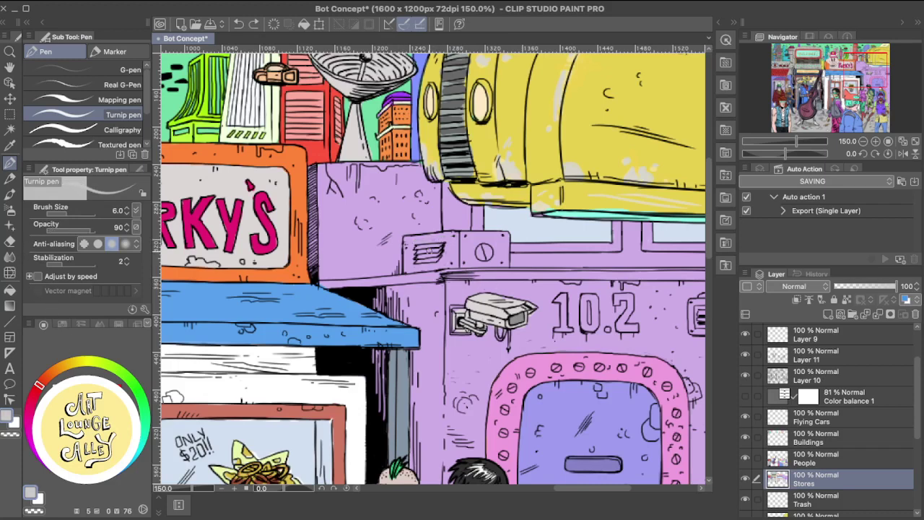
mouse_move(419, 238)
left_mouse_down()
mouse_move(454, 238)
mouse_move(415, 236)
mouse_move(453, 250)
mouse_move(412, 252)
mouse_move(416, 265)
mouse_move(435, 268)
mouse_move(408, 270)
mouse_move(413, 237)
left_mouse_up()
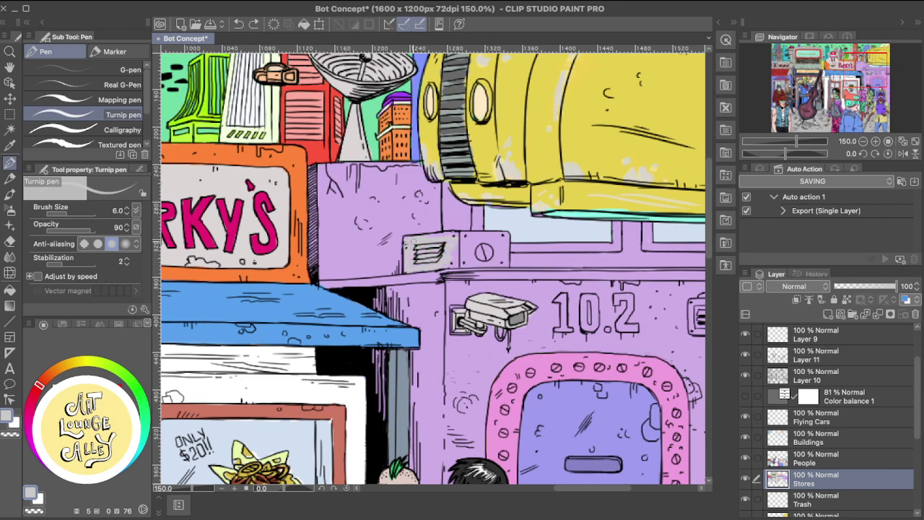
mouse_move(443, 265)
left_mouse_down()
mouse_move(455, 265)
mouse_move(455, 250)
mouse_move(499, 235)
mouse_move(467, 235)
mouse_move(468, 265)
mouse_move(473, 248)
mouse_move(473, 265)
mouse_move(496, 251)
left_mouse_up()
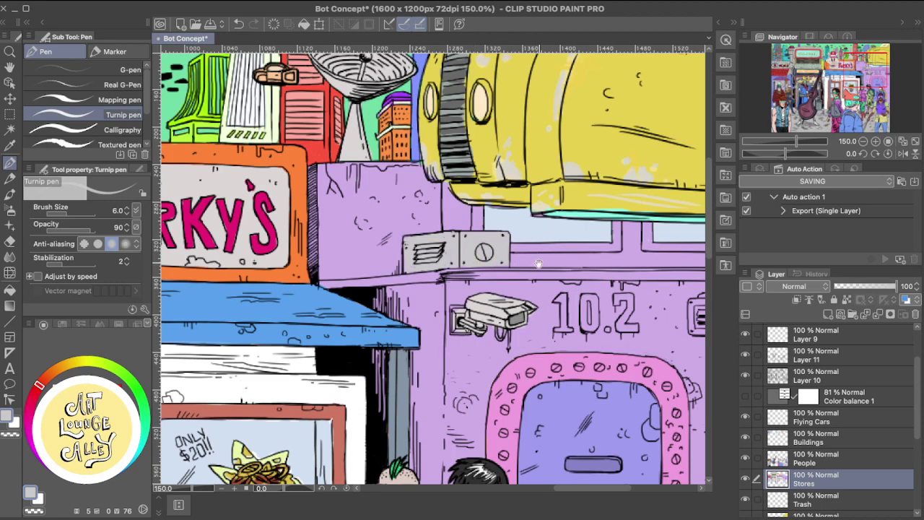
left_click_drag(515, 250, 517, 292)
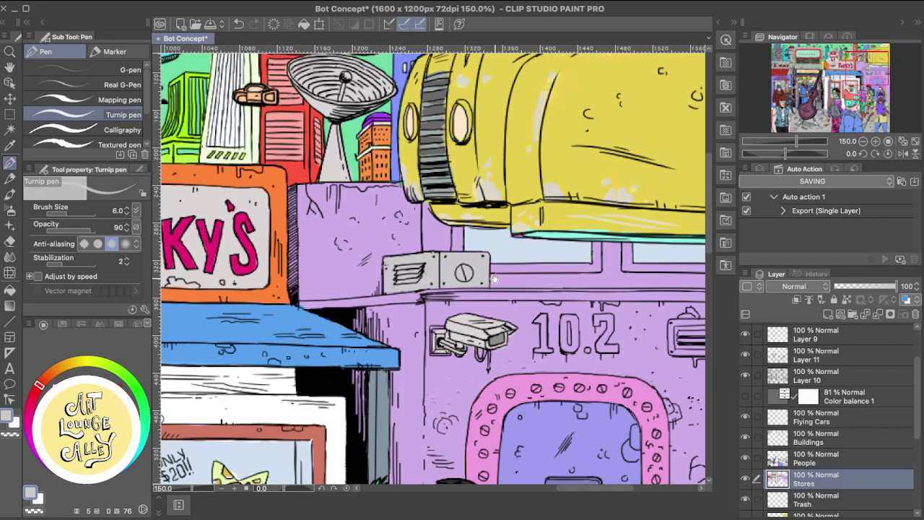
Check the vent box against the purple building and examine Porky's sign, the satellite dish and the yellow vehicle for colour gaps.
scroll(495, 278, "down", 2)
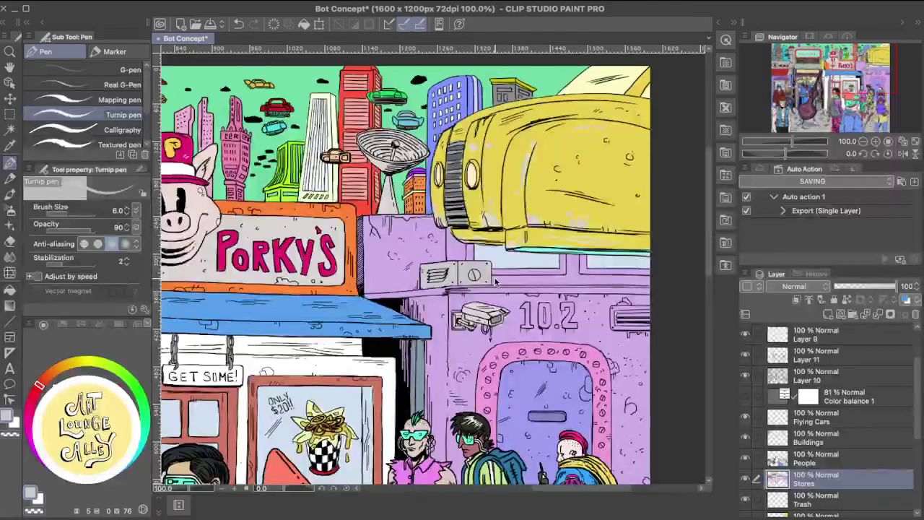
scroll(495, 282, "down", 1)
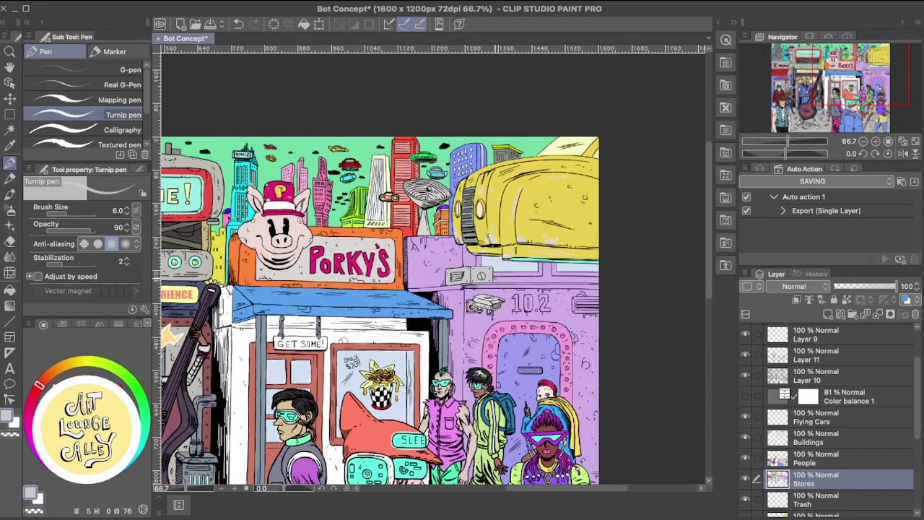
scroll(494, 278, "left", 2)
scroll(499, 296, "down", 4)
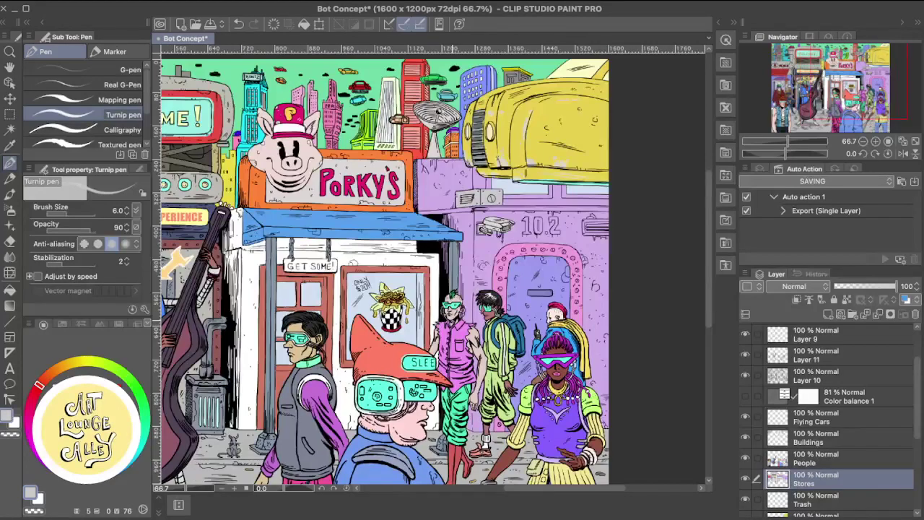
scroll(459, 310, "up", 2)
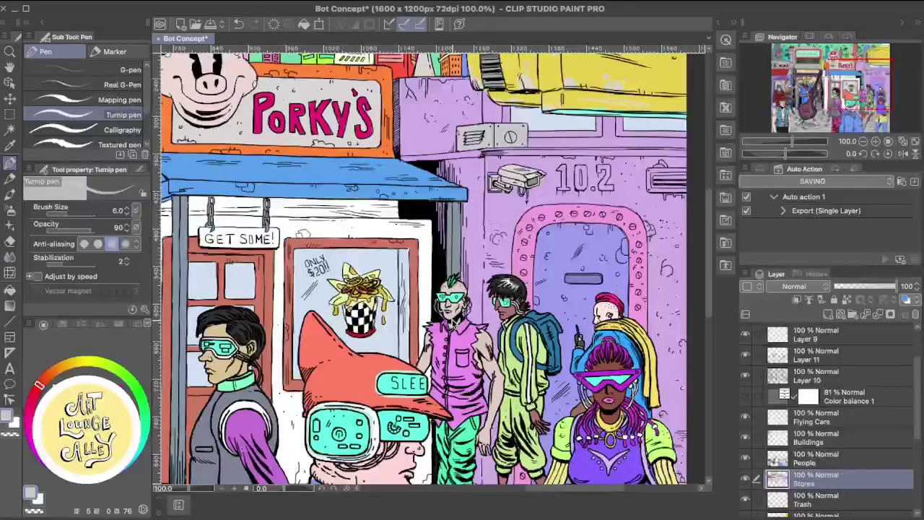
scroll(553, 197, "up", 1)
left_click_drag(553, 196, 579, 361)
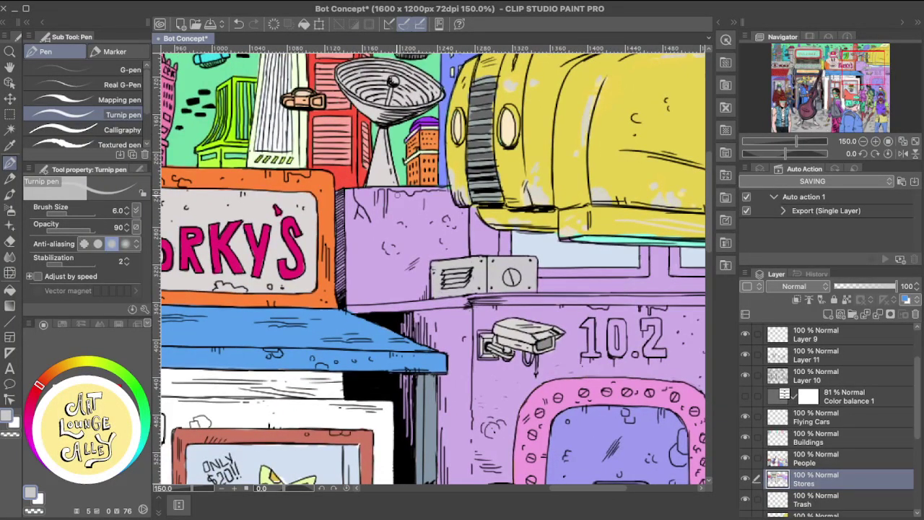
mouse_move(403, 192)
left_mouse_down()
mouse_move(449, 190)
mouse_move(387, 189)
mouse_move(383, 212)
mouse_move(386, 190)
mouse_move(376, 203)
mouse_move(376, 192)
mouse_move(366, 192)
left_mouse_up()
scroll(453, 231, "left", 5)
scroll(454, 231, "down", 2)
scroll(454, 228, "down", 4)
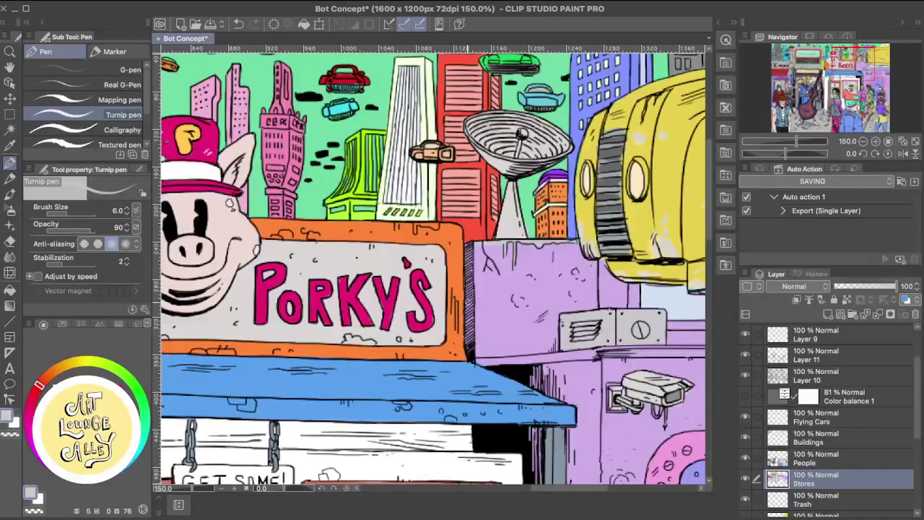
scroll(468, 307, "up", 3)
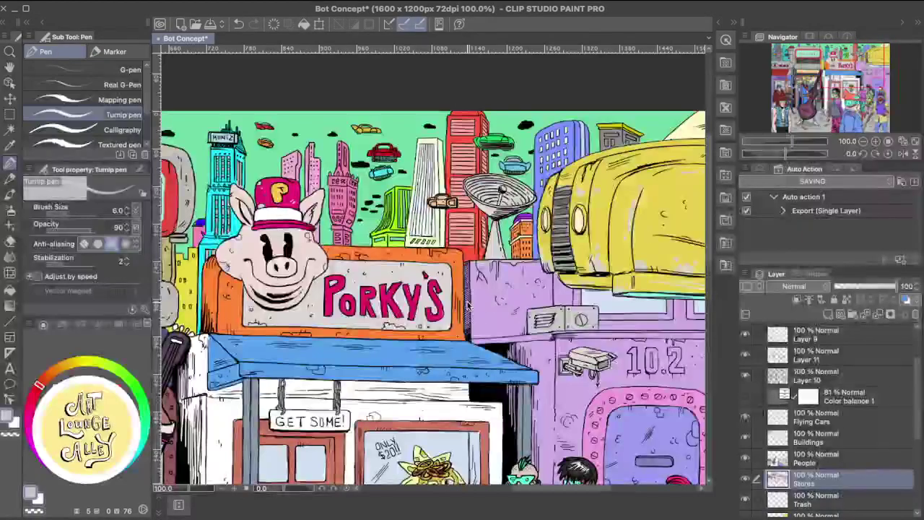
scroll(468, 307, "up", 1)
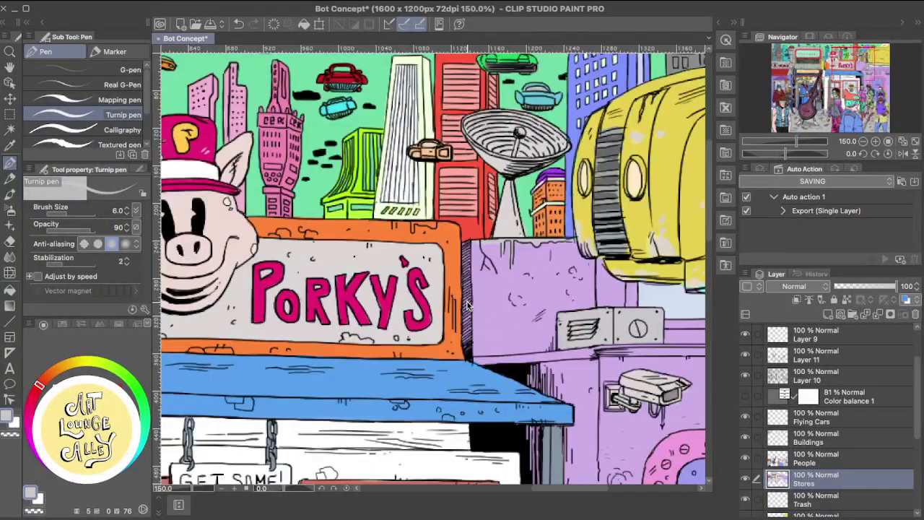
scroll(468, 307, "down", 1)
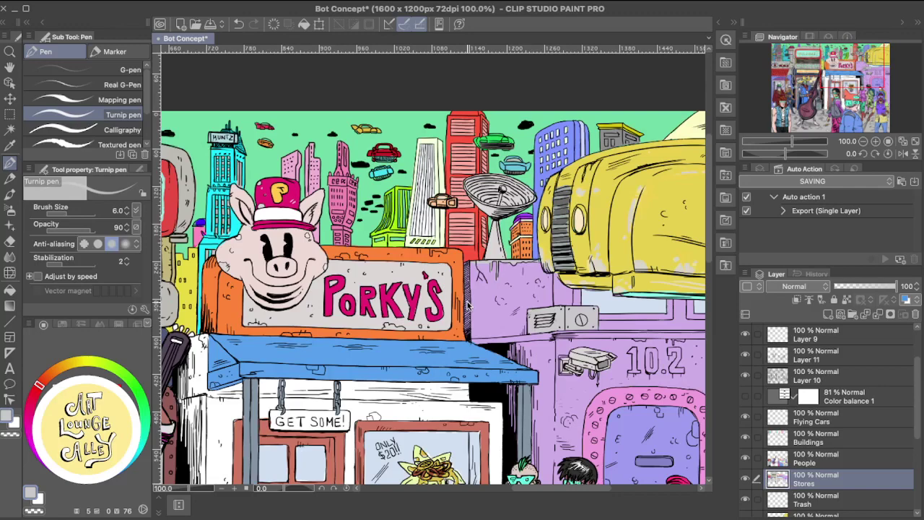
left_click_drag(467, 307, 405, 295)
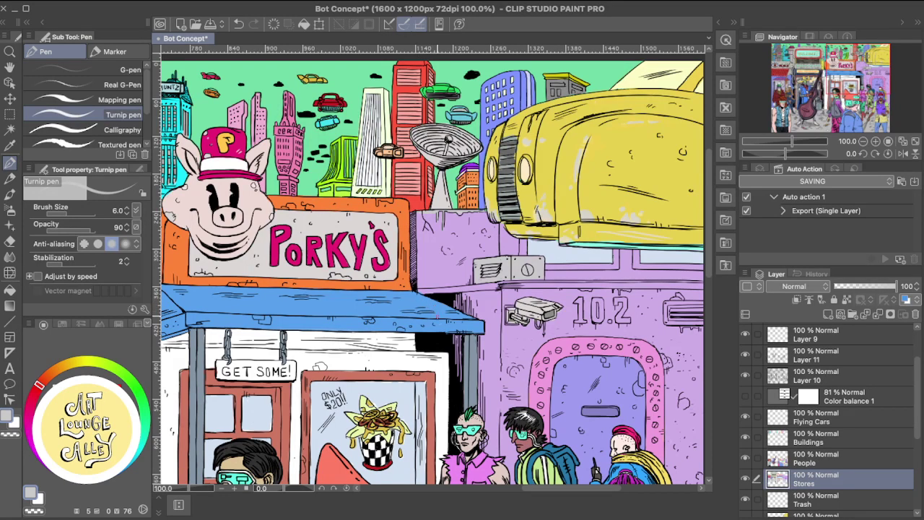
Examine Porky's storefront, the Welcome and Ray signs, the Boost Your Experience banner and the robot cowboy for colour gaps.
scroll(436, 322, "down", 5)
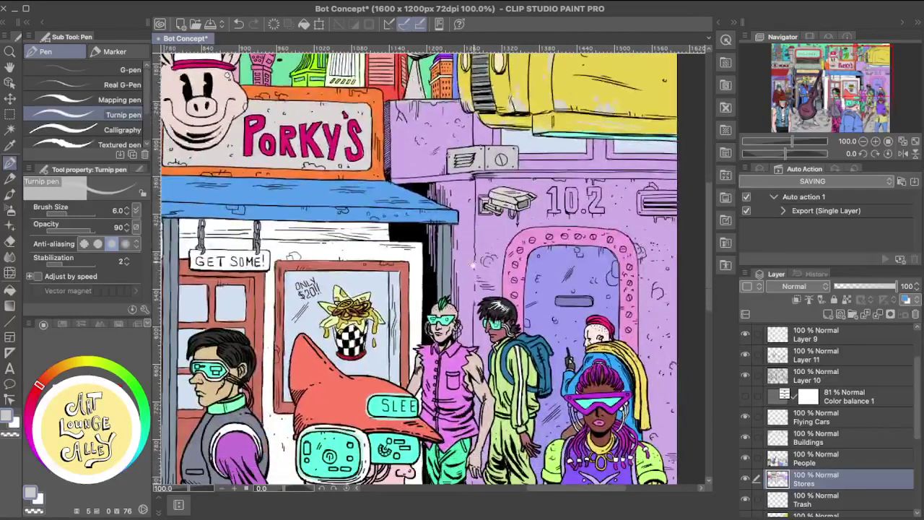
scroll(473, 265, "left", 12)
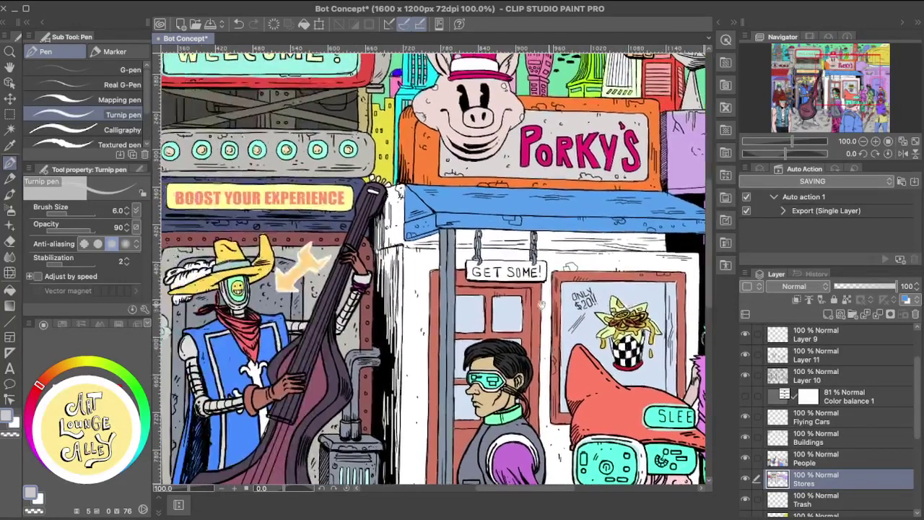
scroll(541, 305, "left", 5)
scroll(541, 304, "up", 3)
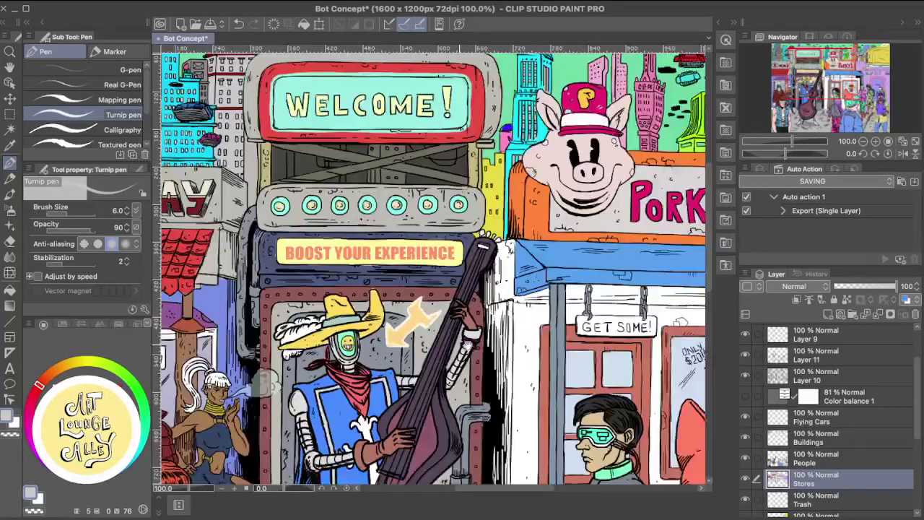
scroll(432, 267, "left", 7)
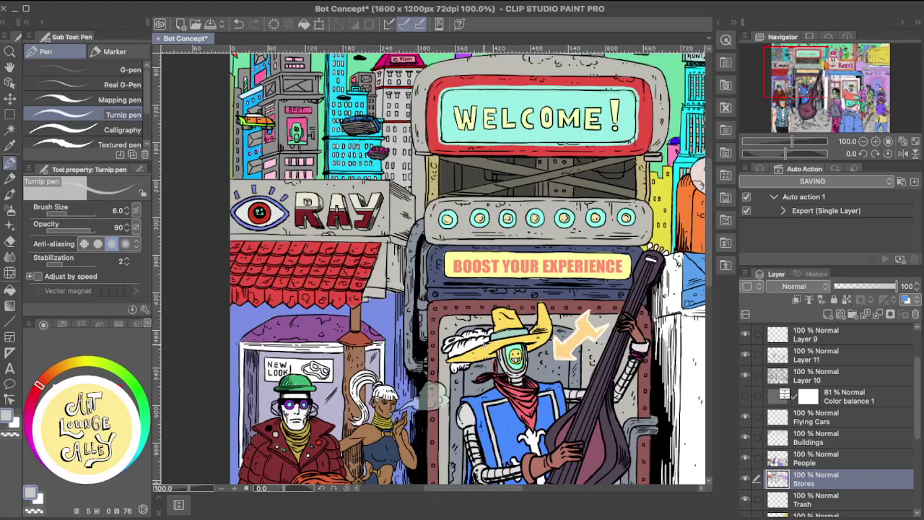
scroll(482, 339, "up", 1)
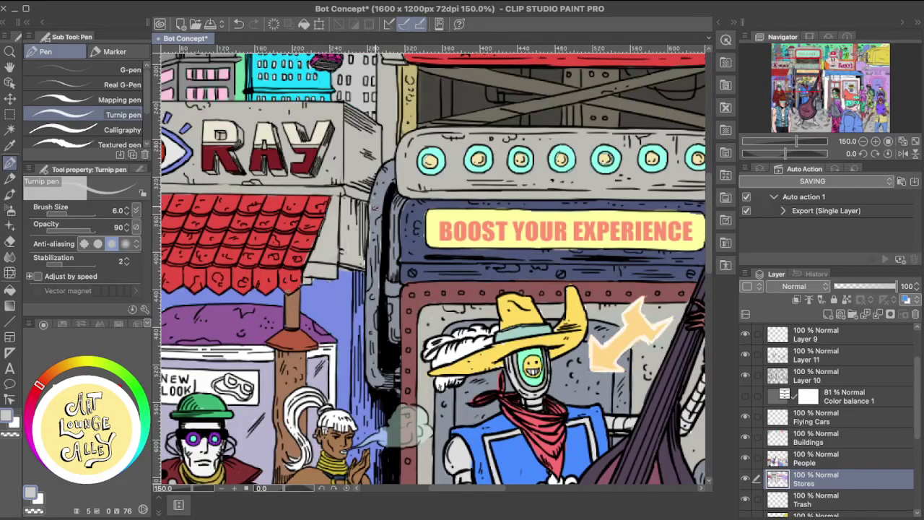
key("ctrl+z")
left_click_drag(371, 306, 295, 331)
left_click_drag(474, 285, 452, 253)
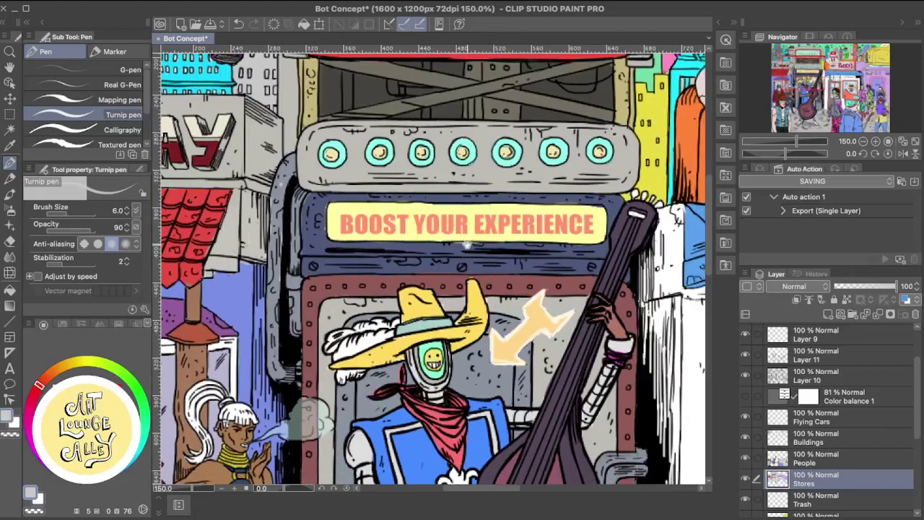
Inspect the purple building's 10.2 doorway, security camera, vent box and nearby figures, along with the yellow vehicle and blue awning.
scroll(468, 244, "right", 4)
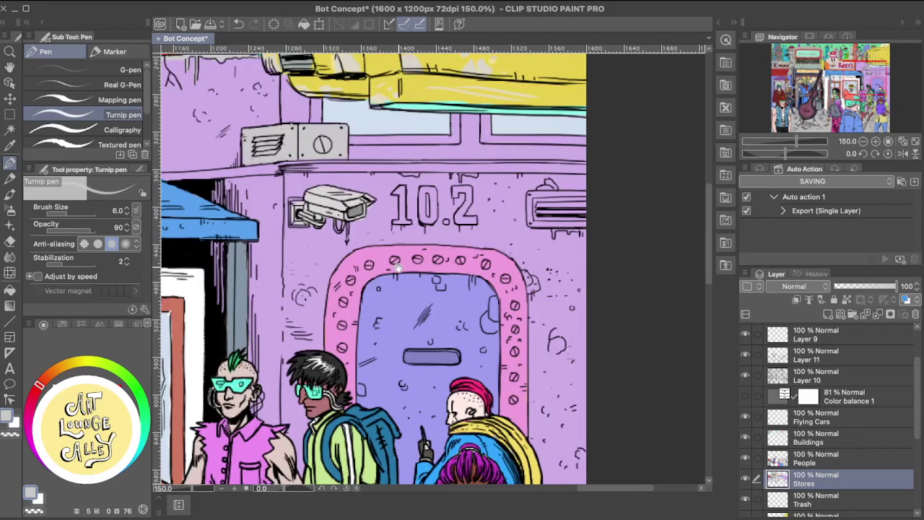
left_click_drag(396, 267, 535, 289)
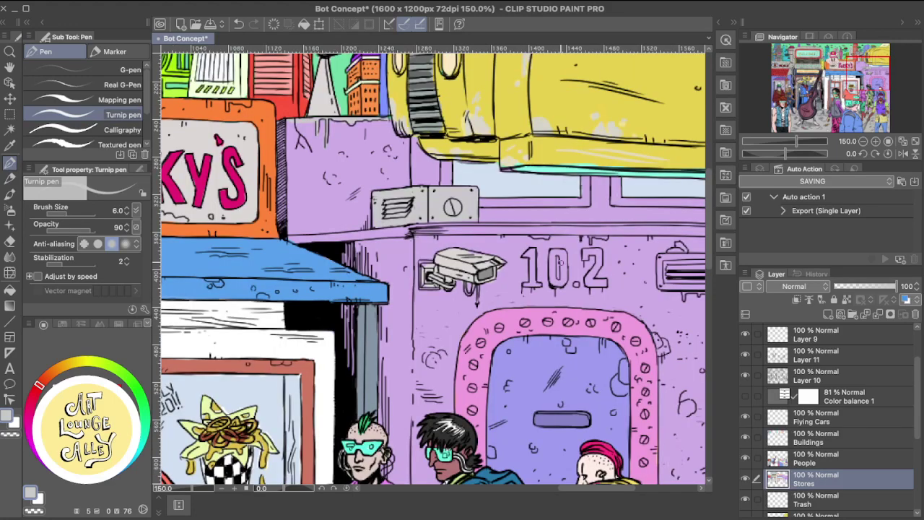
left_click_drag(509, 341, 474, 197)
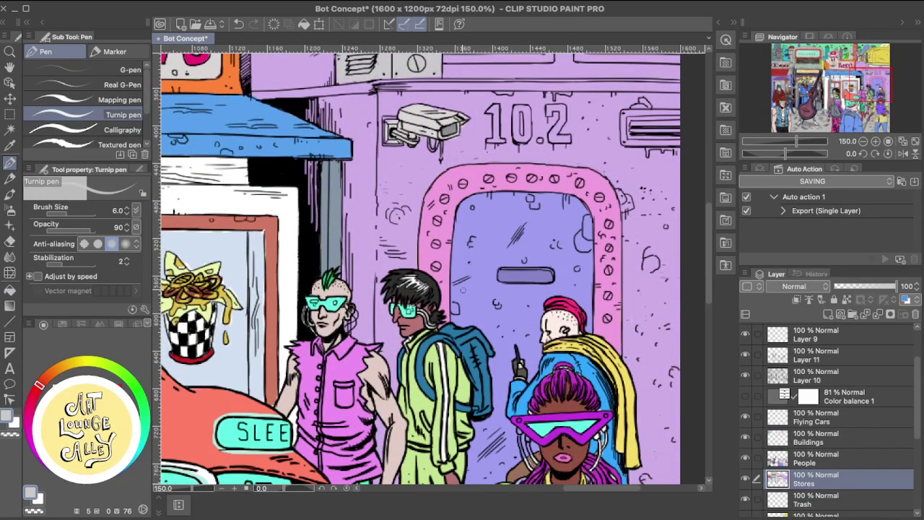
scroll(469, 263, "down", 2)
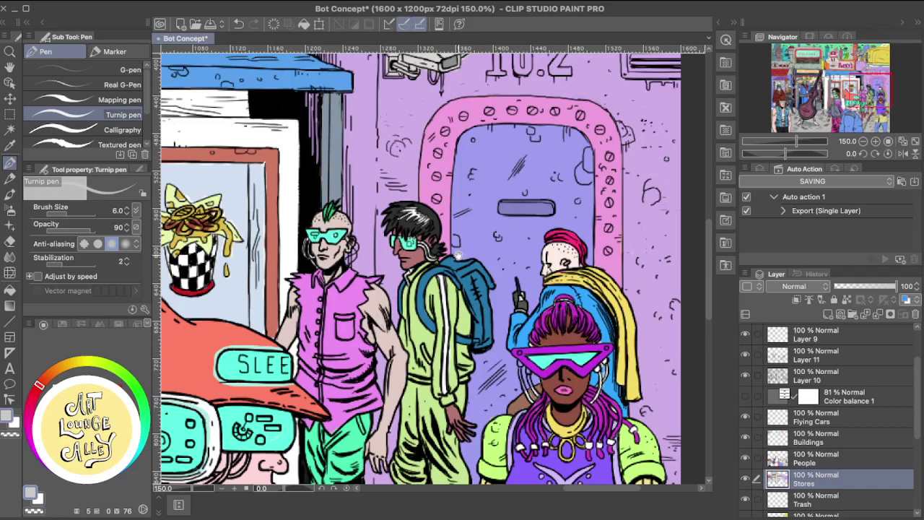
scroll(441, 318, "up", 2)
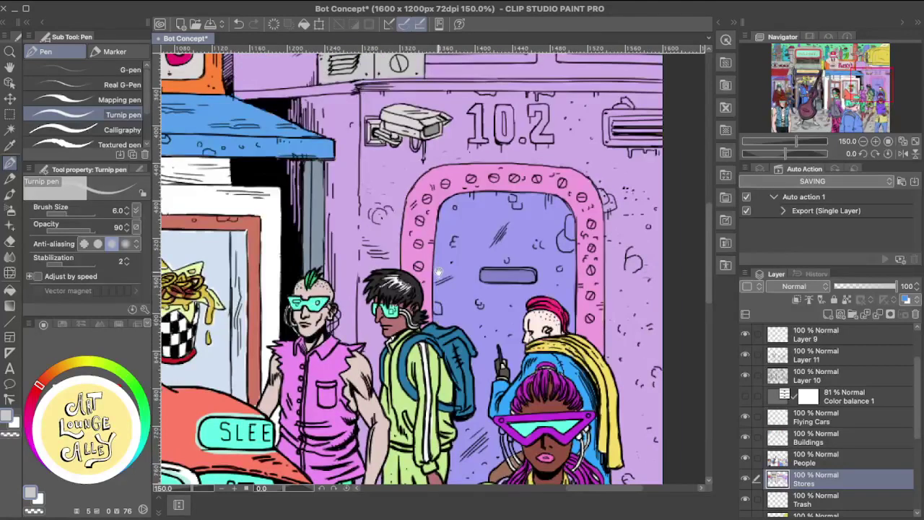
scroll(439, 311, "up", 2)
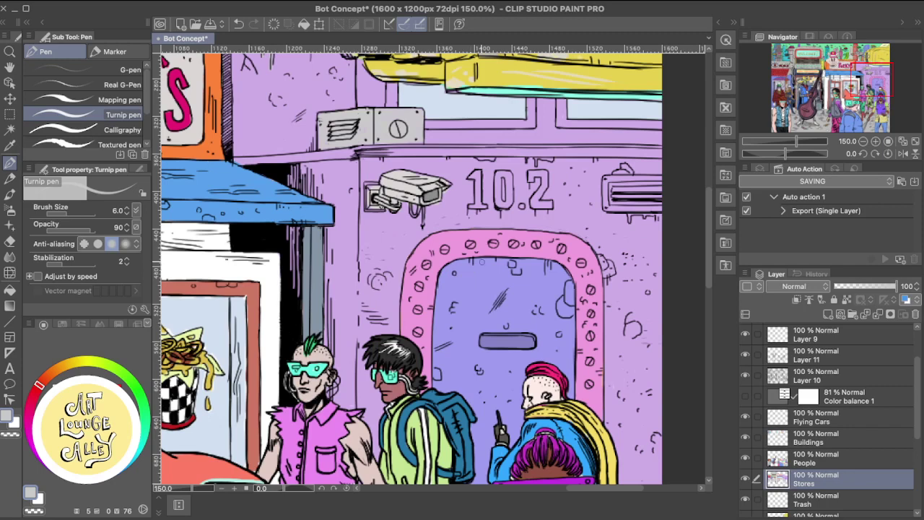
left_click_drag(457, 209, 482, 304)
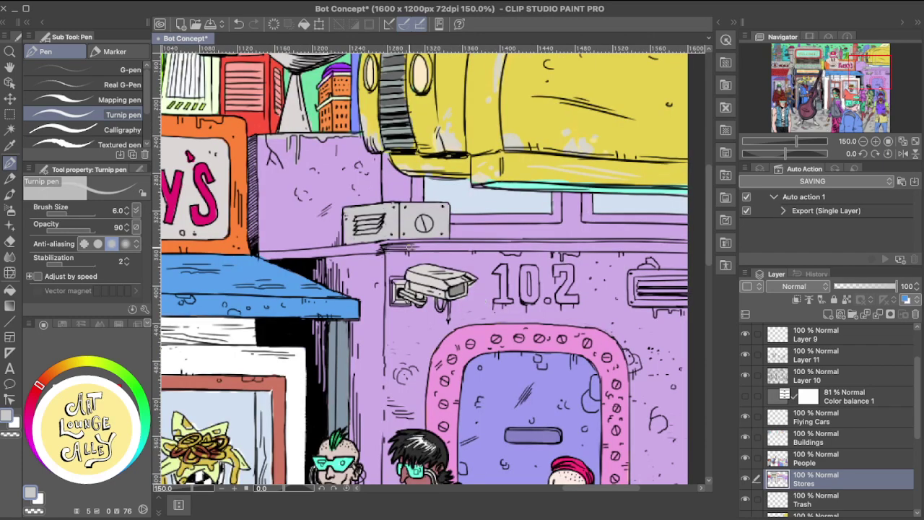
scroll(343, 266, "up", 2)
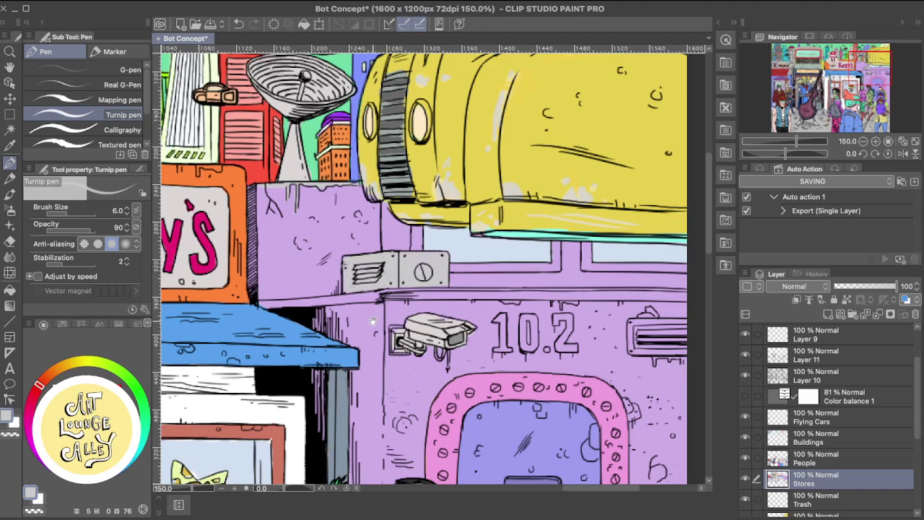
left_click_drag(271, 334, 458, 317)
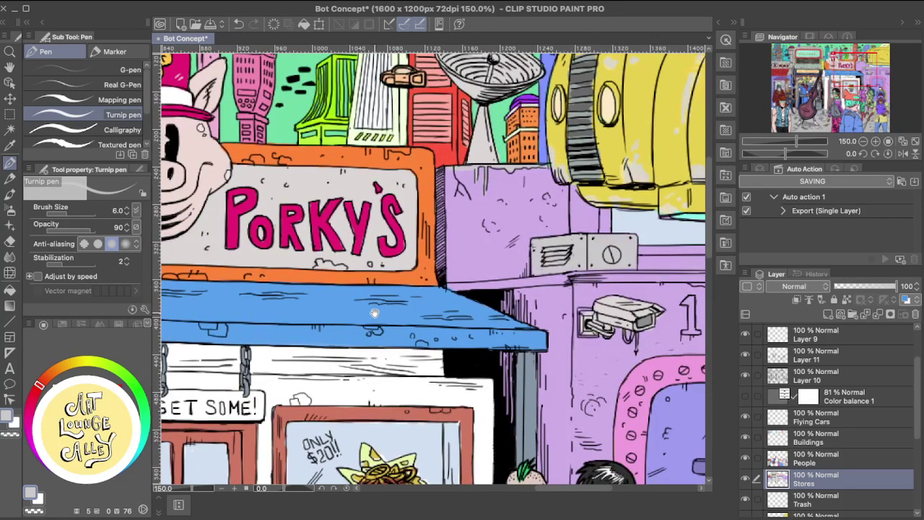
left_click_drag(375, 312, 264, 199)
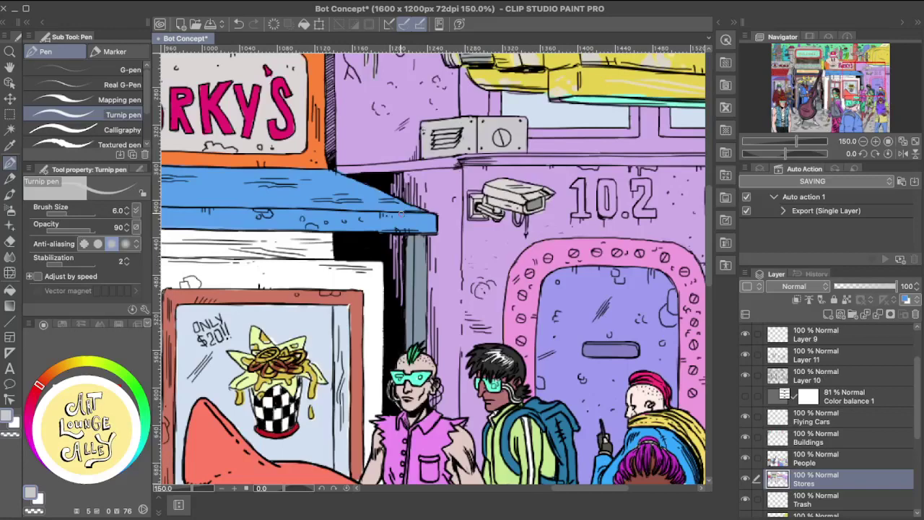
Check the colour balance across the whole street, then examine the bass player, the skyline and Porky's sign up close.
key("super+minus")
key("super+minus")
key("super+minus")
left_click_drag(419, 318, 467, 364)
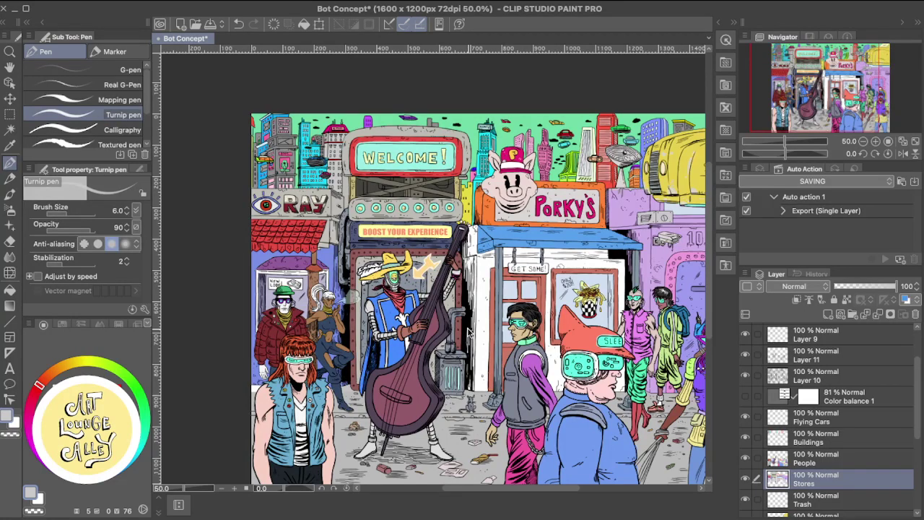
key("super+plus")
key("super+plus")
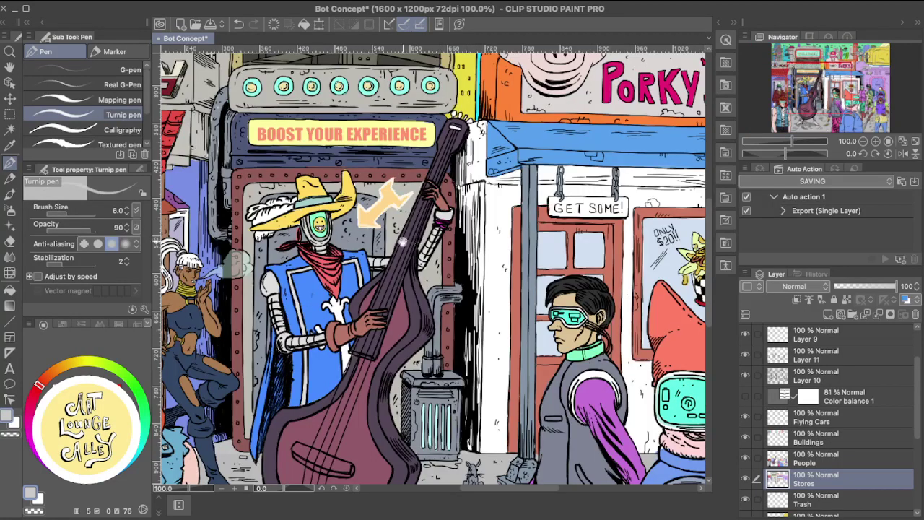
left_click_drag(403, 243, 528, 336)
left_click_drag(422, 305, 403, 310)
left_click_drag(472, 358, 379, 322)
left_click_drag(507, 354, 418, 459)
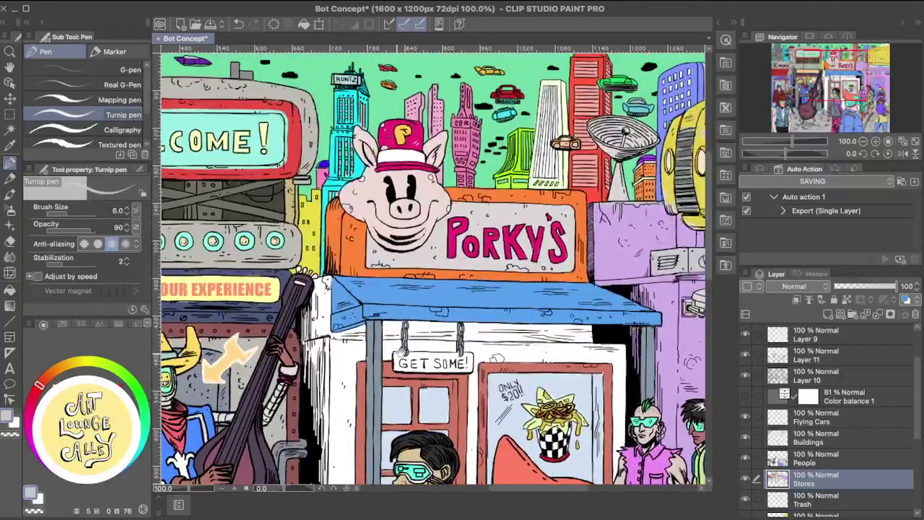
left_click_drag(515, 322, 454, 337)
scroll(455, 337, "up", 3)
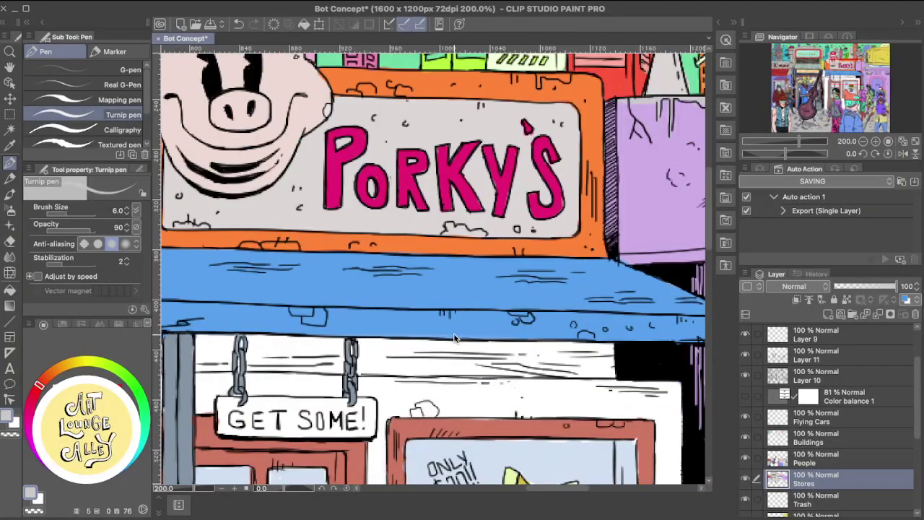
Pick light grey (hue 285, saturation 2, brightness 77) and paint the slatted wall vent beside the 10.2 lettering on the Stores layer.
scroll(454, 338, "right", 10)
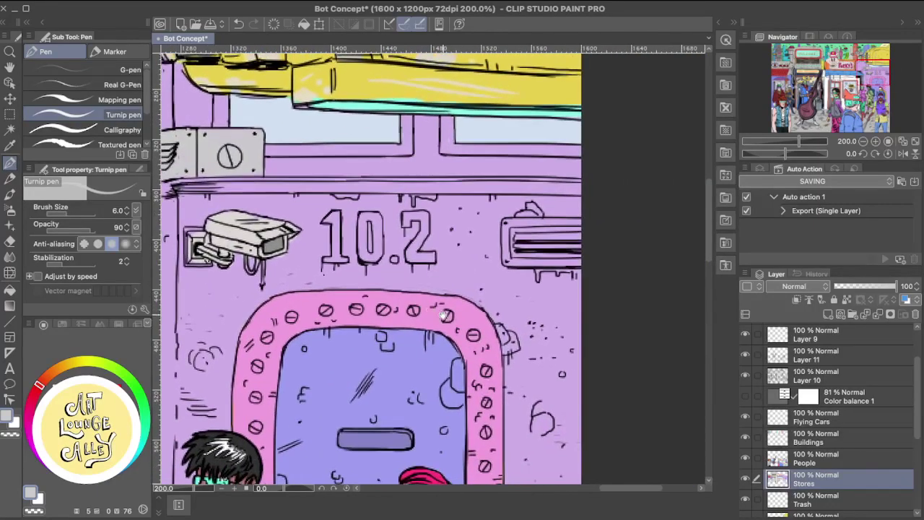
left_click_drag(446, 315, 494, 337)
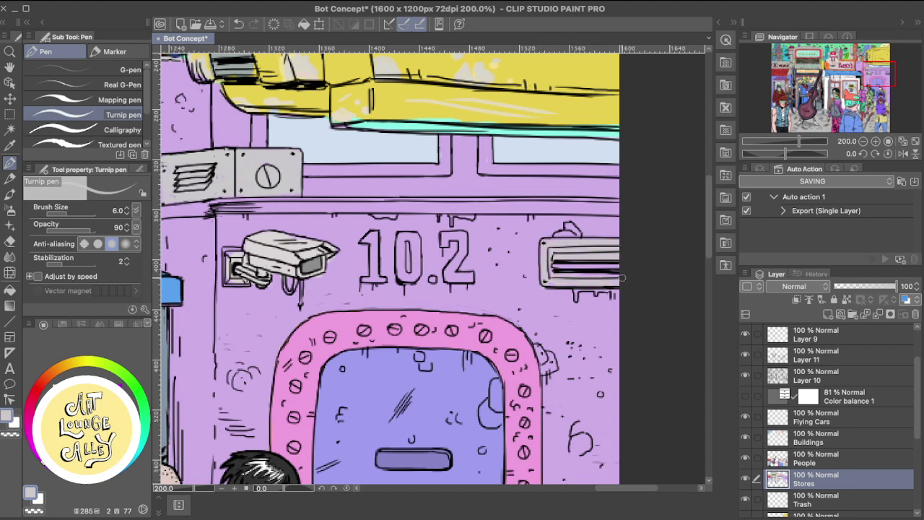
left_click_drag(556, 266, 612, 266)
left_click_drag(529, 309, 571, 285)
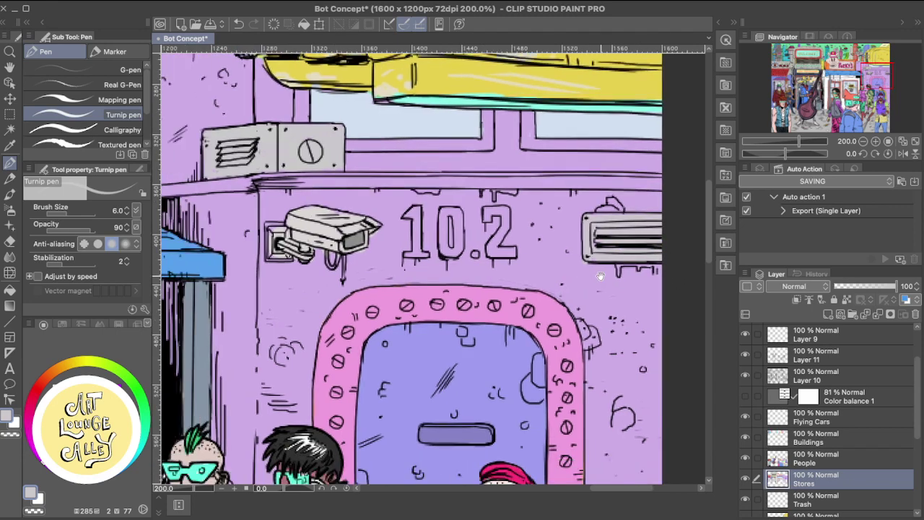
Review the grey wall vent against the purple building, yellow vehicle, Porky's storefront and the figures by the doorway.
left_click_drag(539, 246, 568, 334)
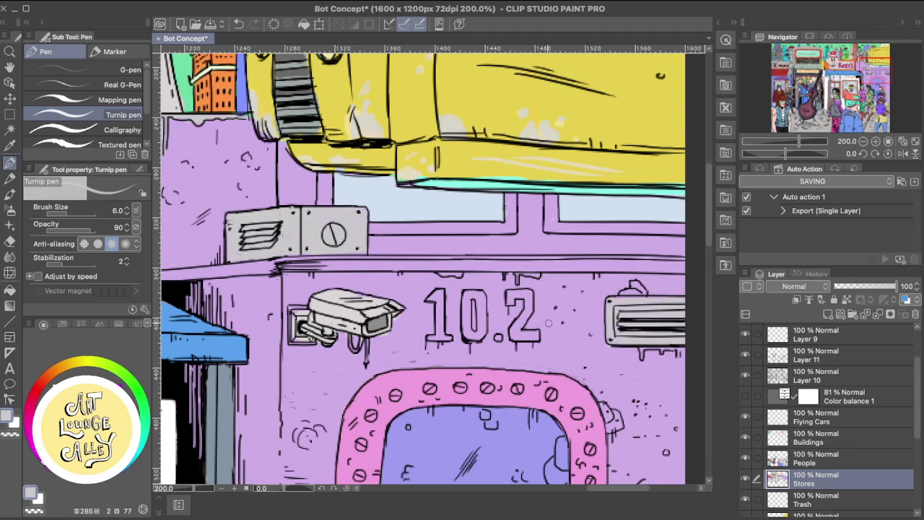
scroll(579, 335, "down", 2)
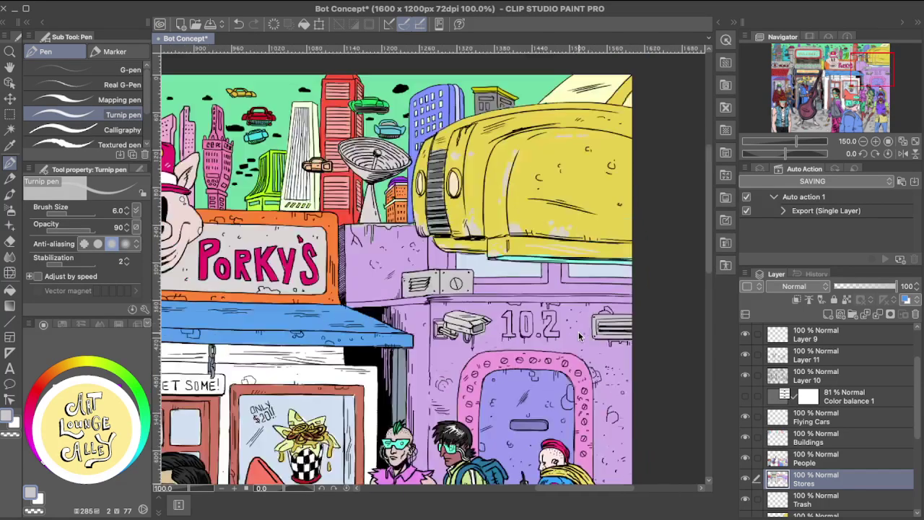
scroll(579, 336, "down", 2)
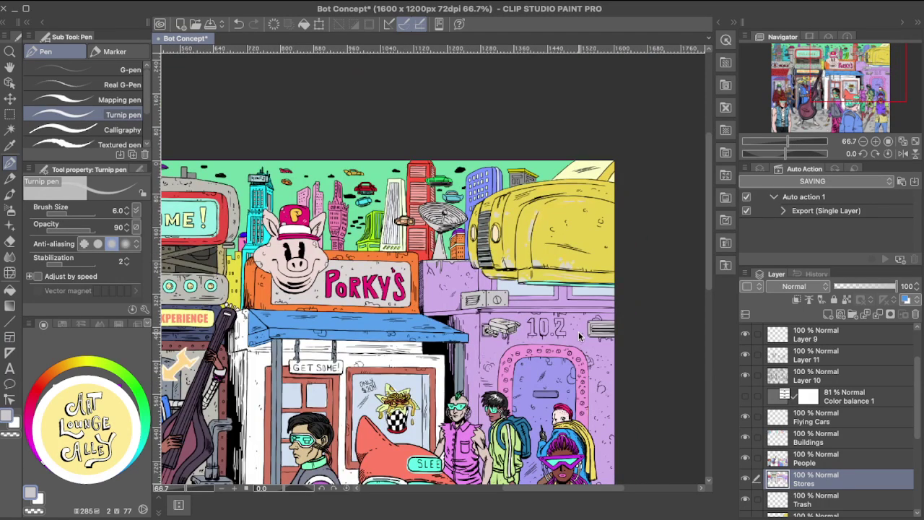
scroll(579, 336, "up", 1)
left_click_drag(399, 283, 382, 161)
left_click_drag(408, 265, 463, 233)
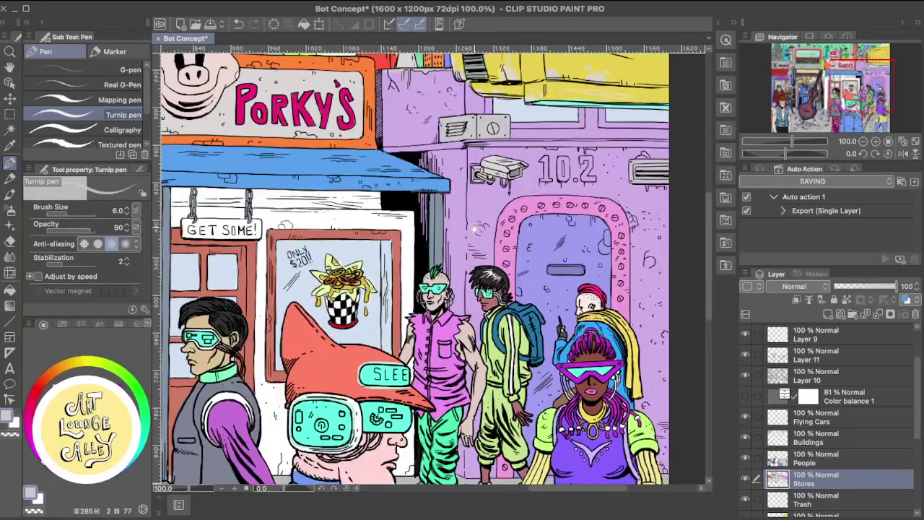
scroll(475, 228, "left", 3)
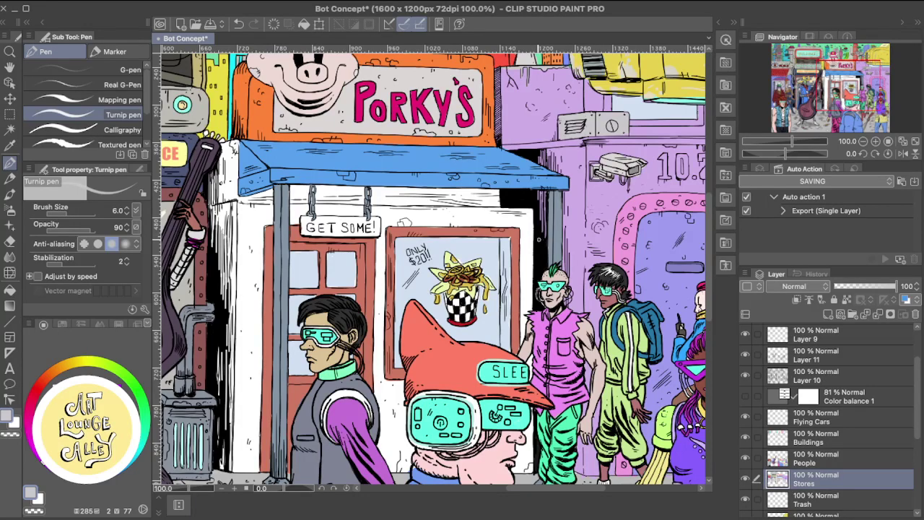
scroll(534, 242, "down", 2)
scroll(534, 242, "right", 3)
left_click_drag(505, 236, 482, 261)
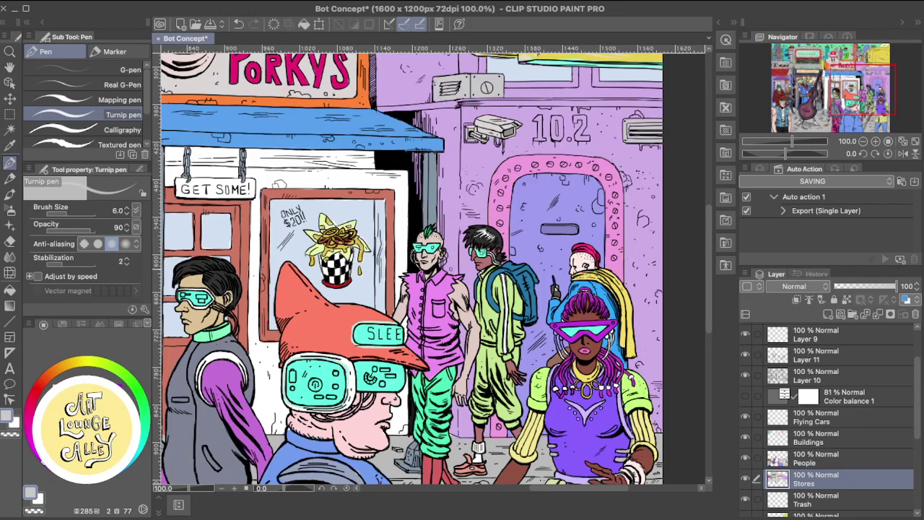
Compare the doorway figures and storefronts with the bass player's side of the street, looking for details still lacking colour.
scroll(456, 279, "down", 1)
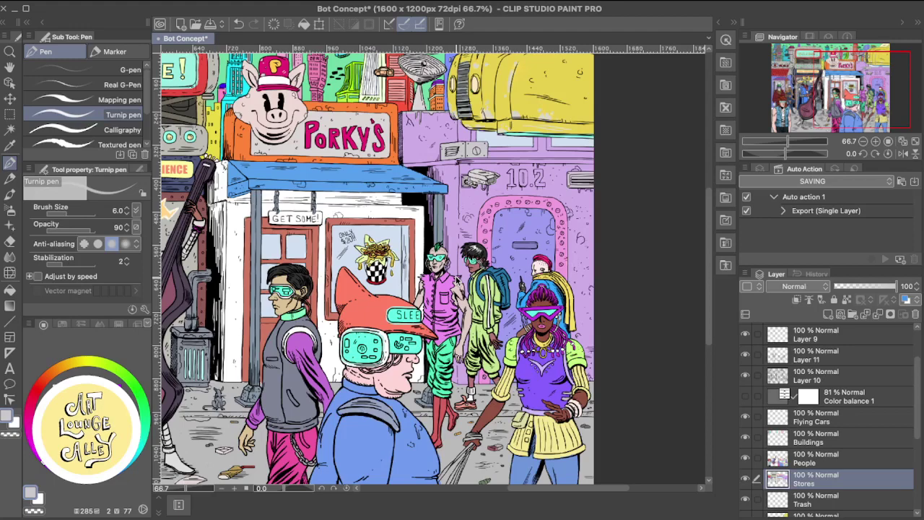
scroll(456, 278, "up", 1)
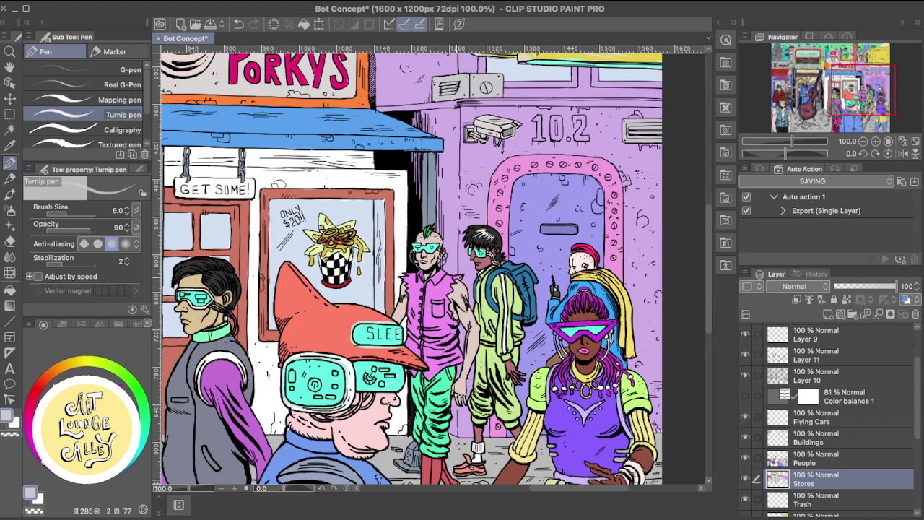
key("space")
left_click_drag(414, 257, 643, 247)
left_click_drag(343, 267, 472, 324)
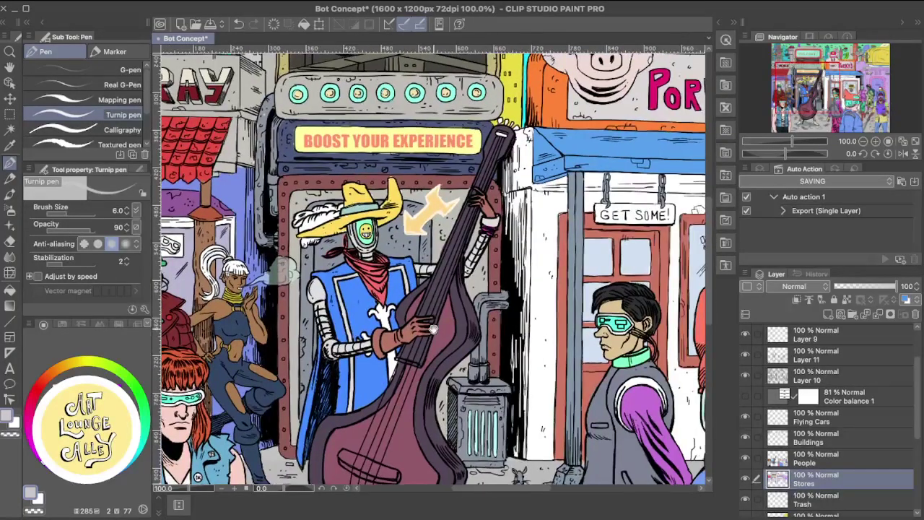
left_click_drag(540, 303, 405, 311)
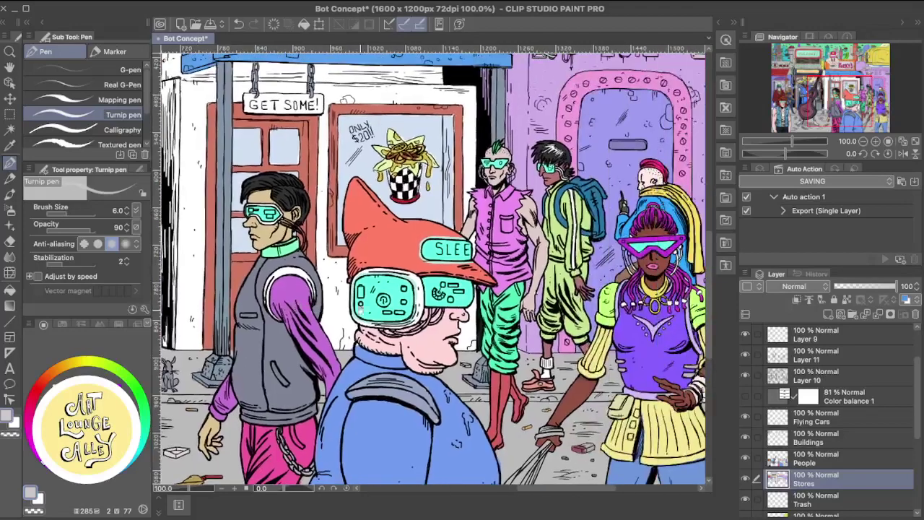
left_click_drag(503, 292, 488, 403)
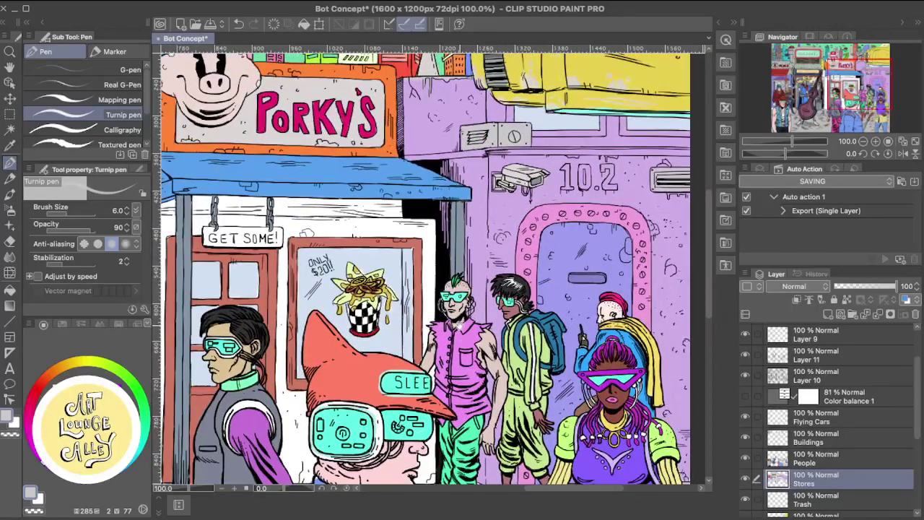
scroll(465, 318, "up", 1)
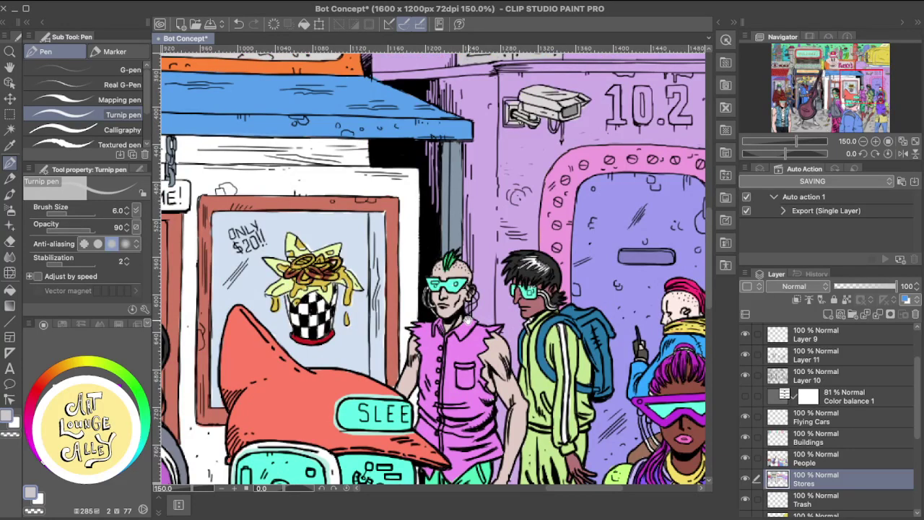
Examine the purple building's doorway, the figures in front of it and Porky's storefront for missing or mismatched flat colours.
left_click_drag(488, 251, 349, 290)
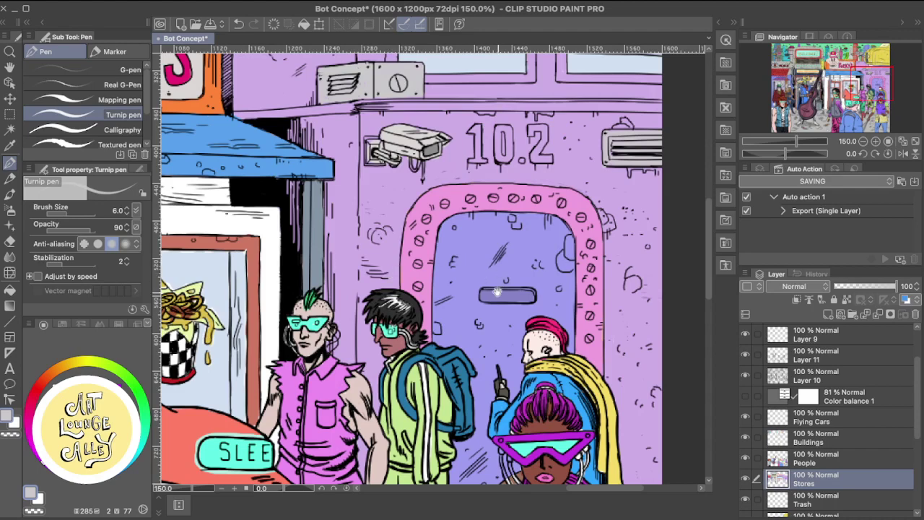
left_click_drag(492, 281, 481, 251)
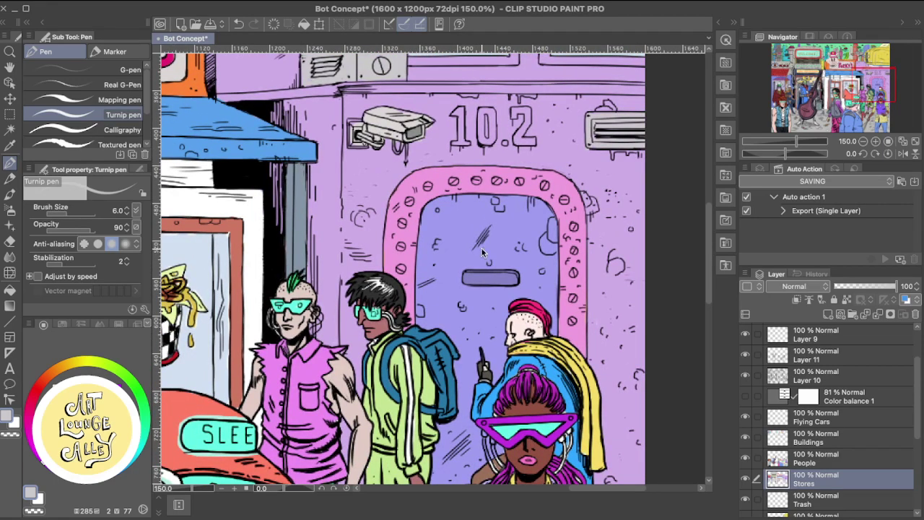
scroll(482, 250, "down", 2)
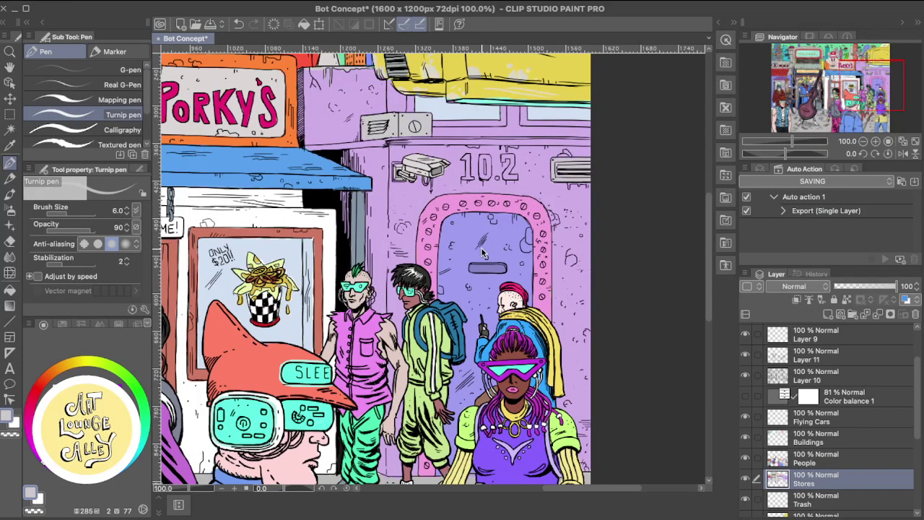
scroll(482, 253, "up", 2)
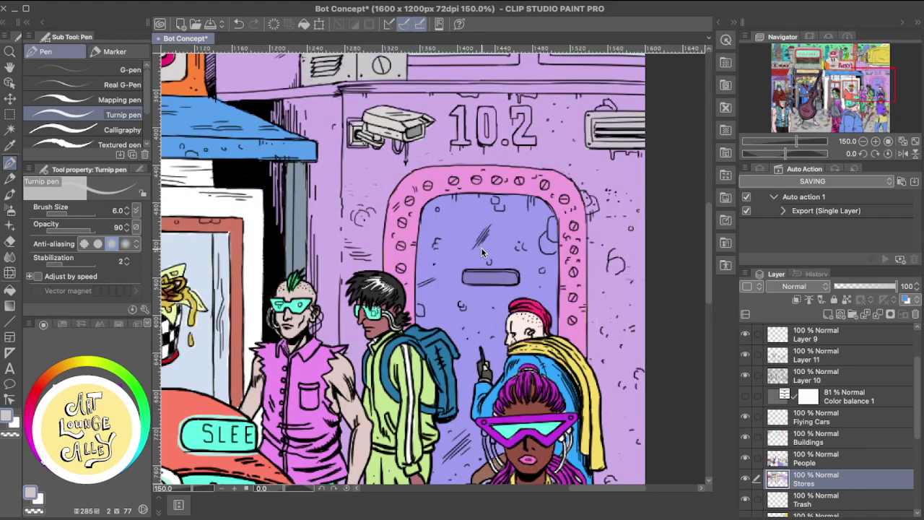
left_click_drag(481, 247, 528, 182)
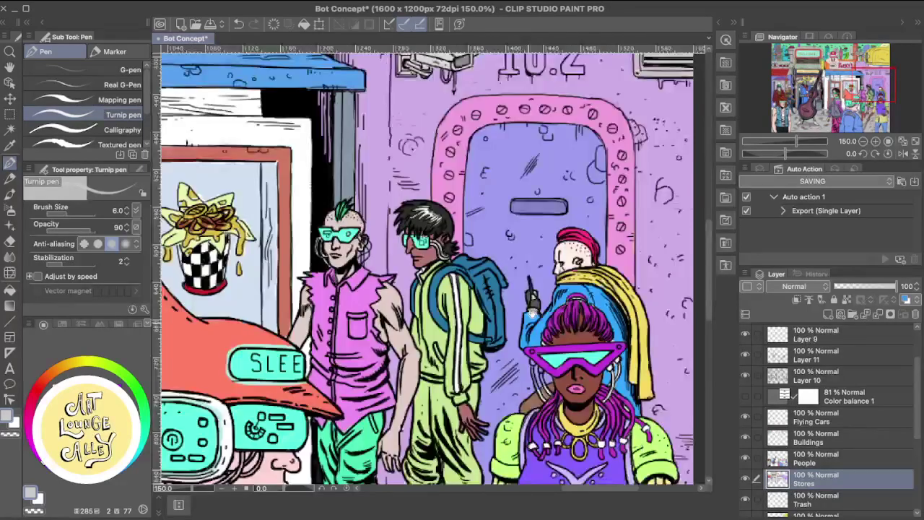
left_click_drag(475, 372, 484, 351)
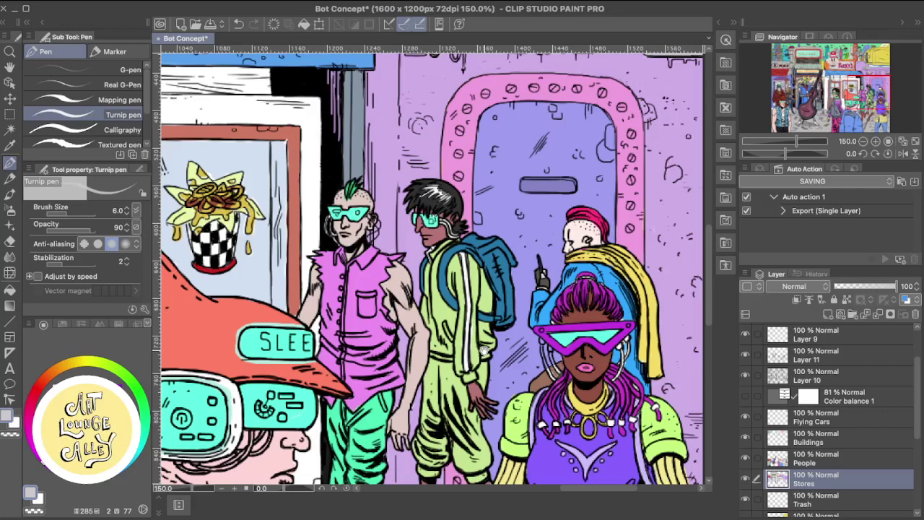
scroll(485, 352, "up", 5)
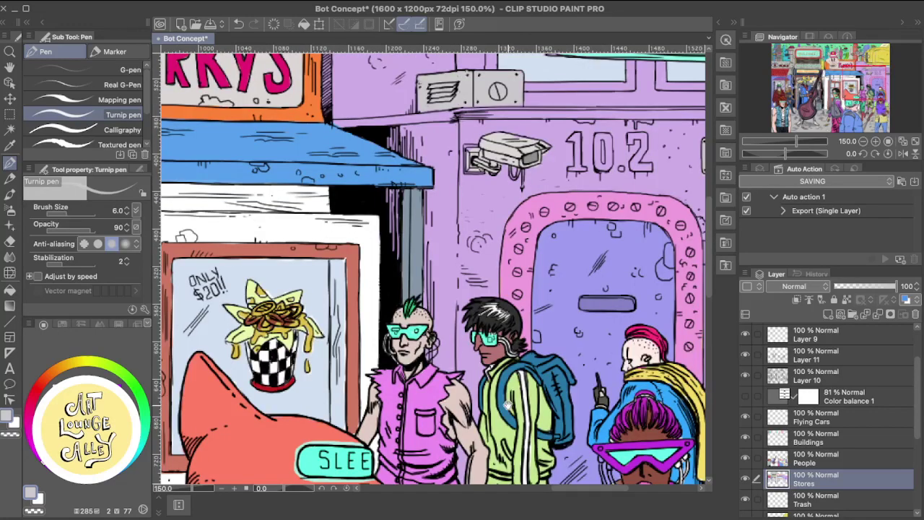
scroll(507, 404, "up", 2)
scroll(507, 404, "left", 3)
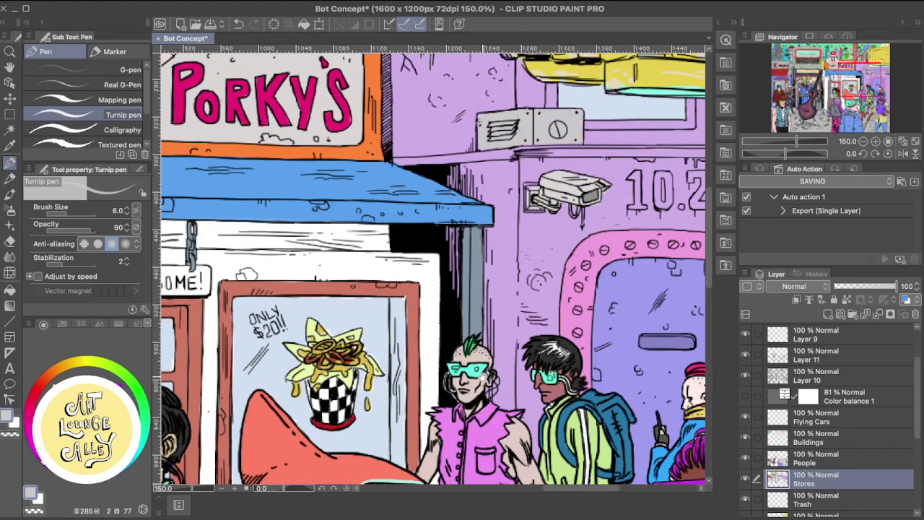
scroll(516, 375, "left", 2)
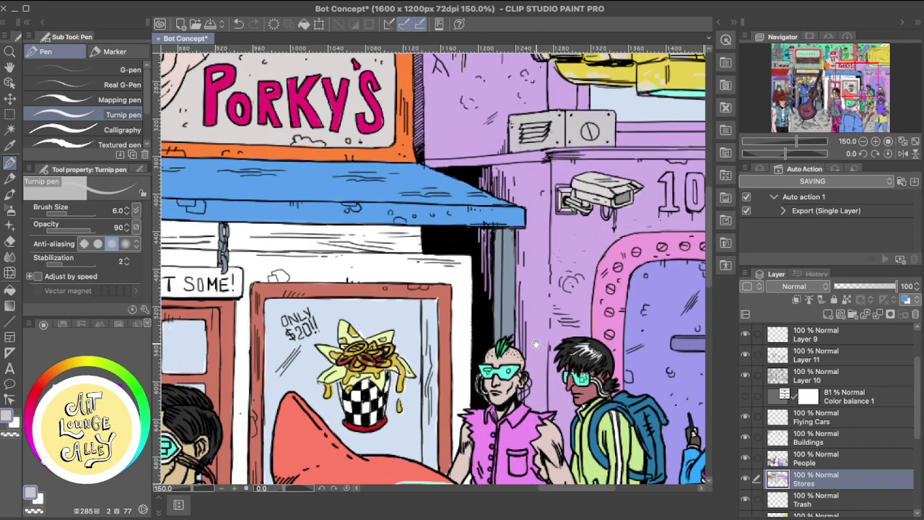
scroll(533, 344, "left", 2)
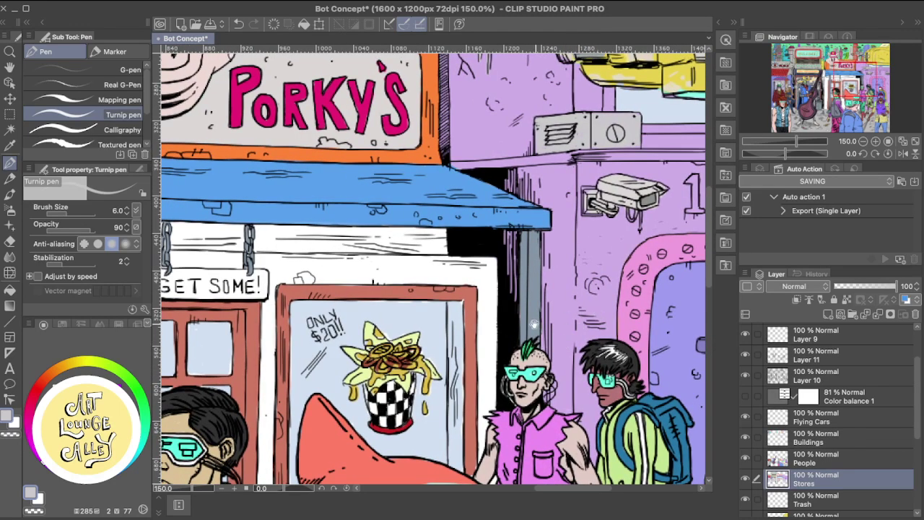
scroll(596, 315, "left", 6)
scroll(567, 317, "left", 1)
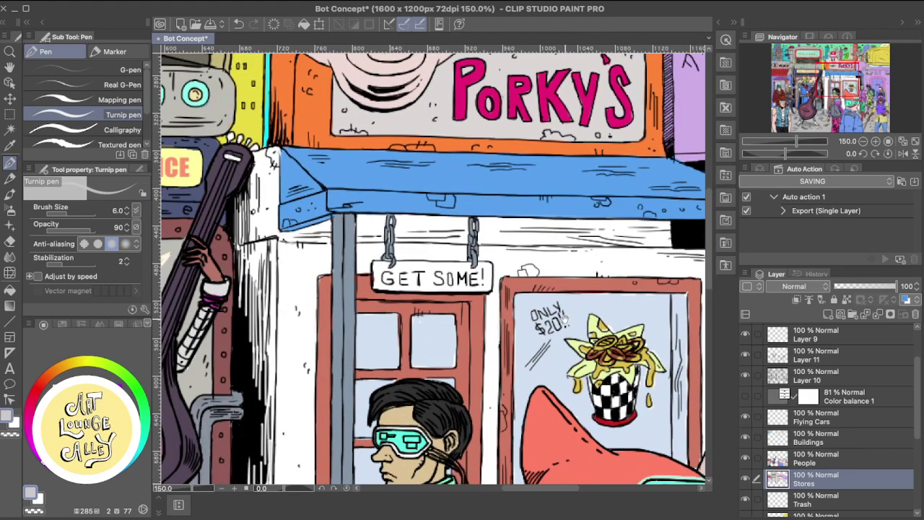
Pick navy (hue 226, saturation 39, brightness 44) from the frame of the Boost Your Experience sign.
scroll(562, 319, "up", 1)
scroll(527, 324, "left", 6)
scroll(496, 329, "left", 5)
scroll(497, 328, "up", 3)
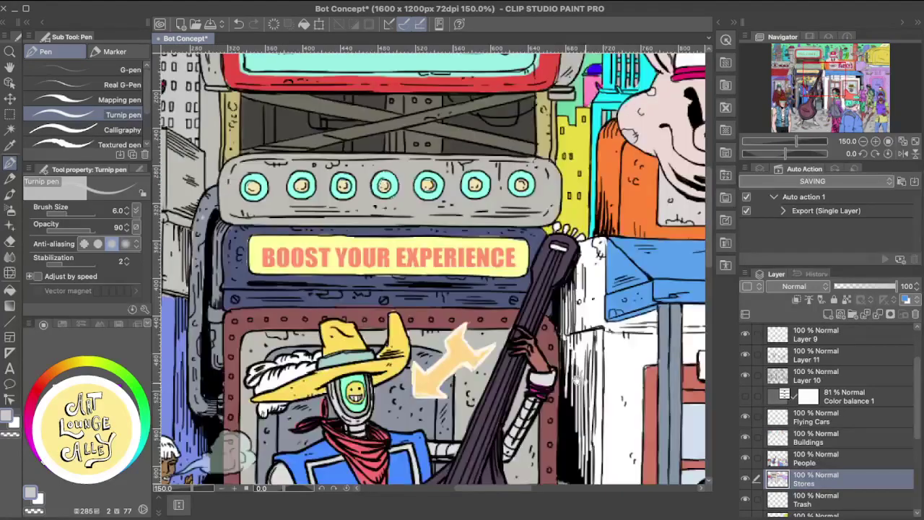
scroll(577, 378, "left", 6)
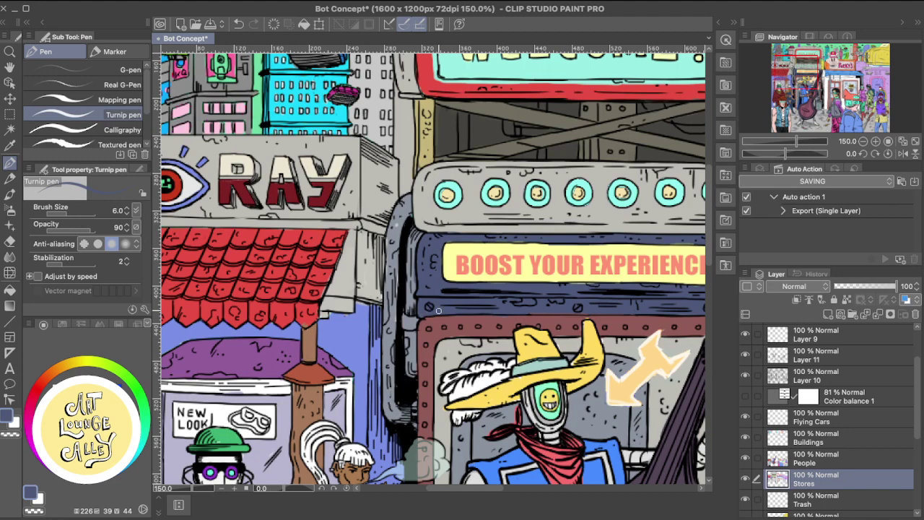
Pick the skyline yellow (54, 74, 90) and cyan (186, 90, 99) to touch up the buildings beside Porky's orange sign.
left_click_drag(438, 311, 568, 397)
left_click_drag(445, 290, 392, 321)
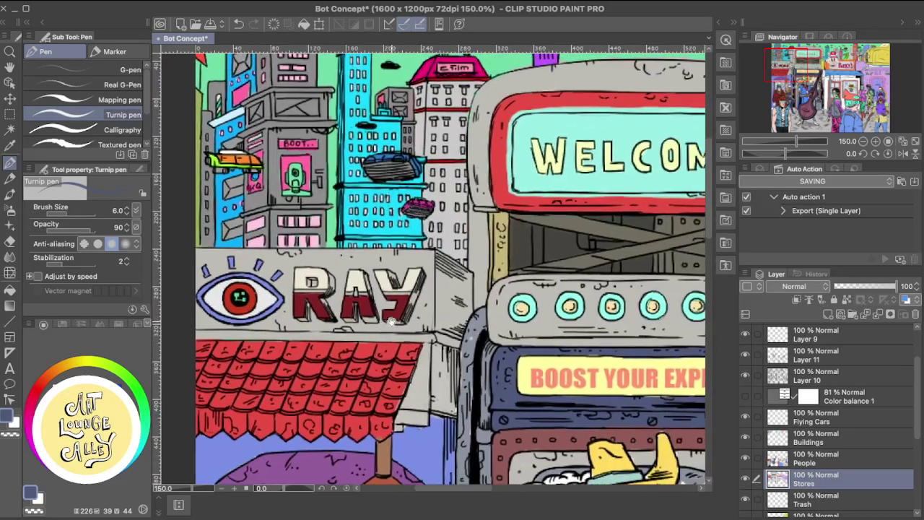
left_click_drag(504, 257, 344, 309)
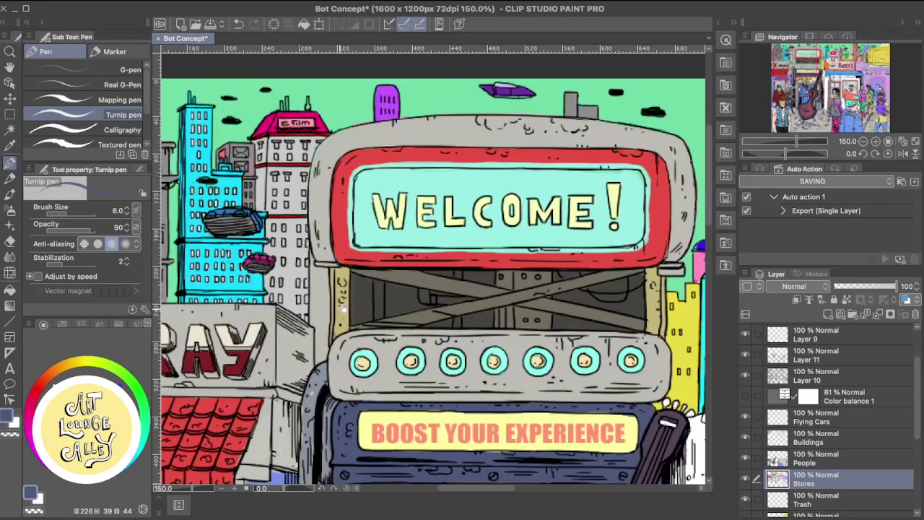
left_click_drag(611, 305, 471, 295)
scroll(470, 295, "right", 1)
left_click(522, 288, "alt")
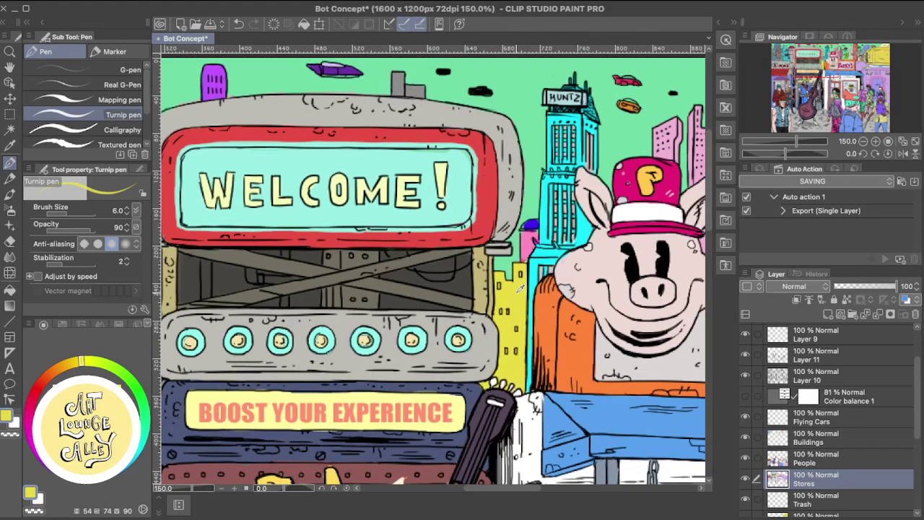
left_click(528, 291, "alt")
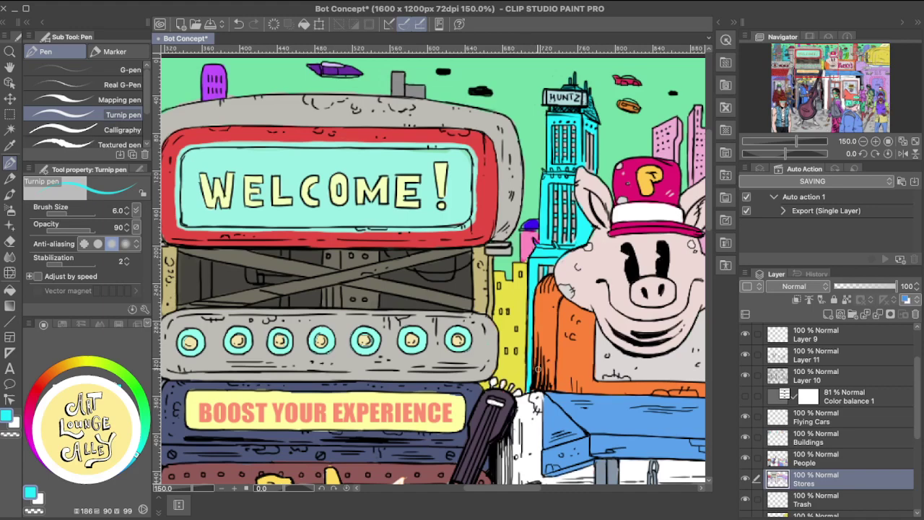
Check the skyline behind Porky's sign, the flying cars, the satellite dish and the yellow vehicle for uncoloured areas.
scroll(538, 369, "right", 3)
scroll(506, 343, "up", 2)
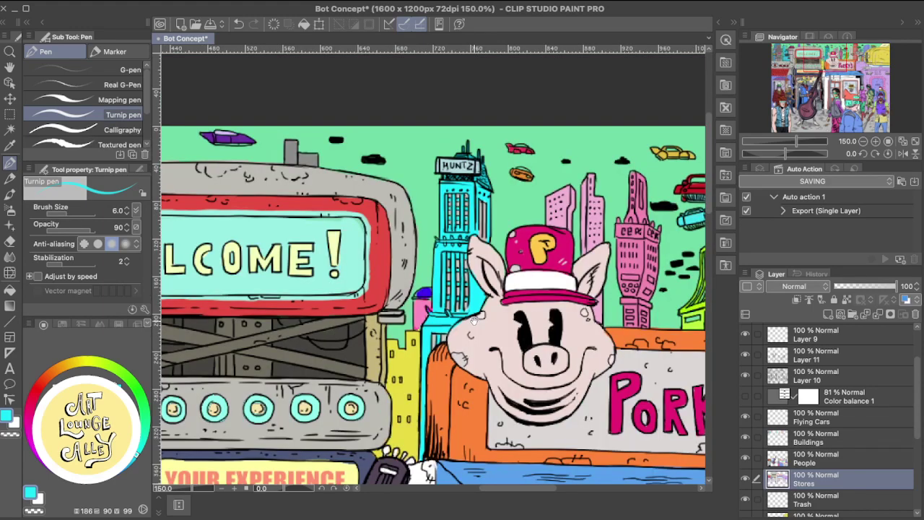
scroll(473, 317, "right", 4)
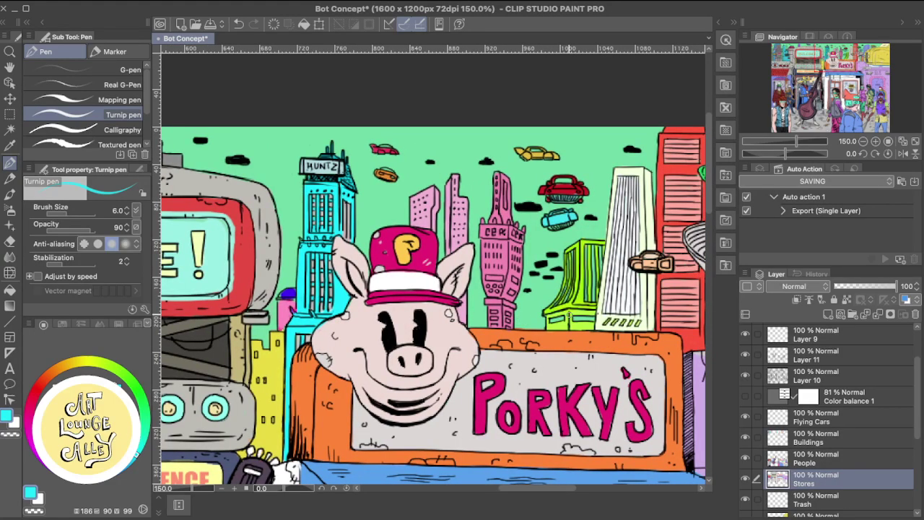
scroll(468, 292, "right", 10)
scroll(468, 292, "down", 1)
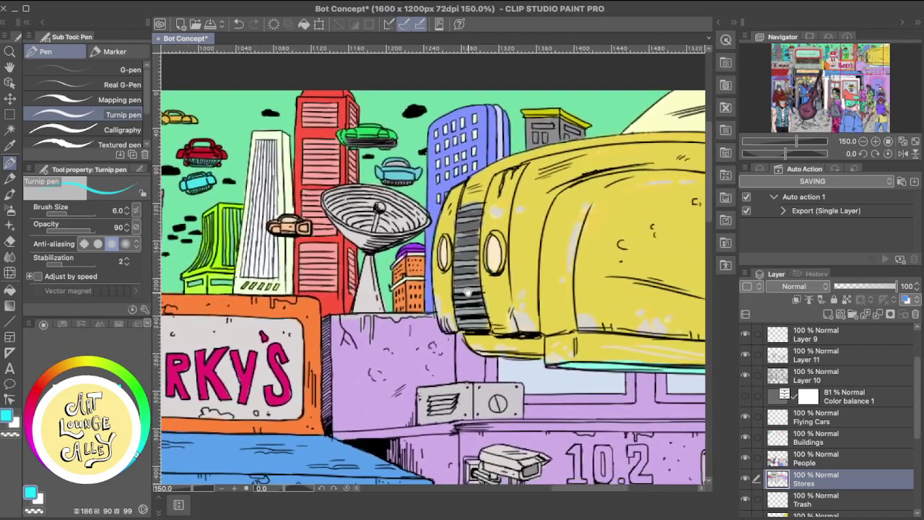
left_click_drag(468, 291, 459, 324)
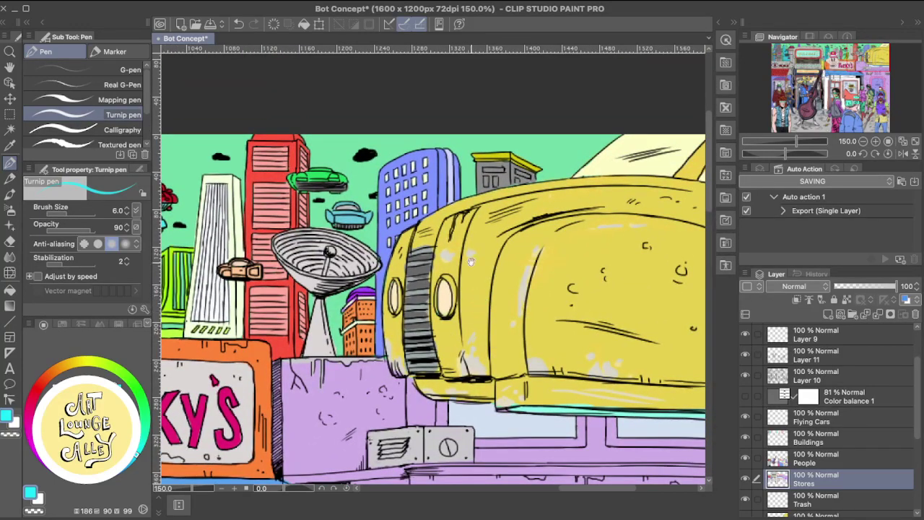
scroll(477, 289, "down", 2)
scroll(477, 289, "right", 1)
scroll(469, 287, "down", 2)
scroll(506, 246, "left", 2)
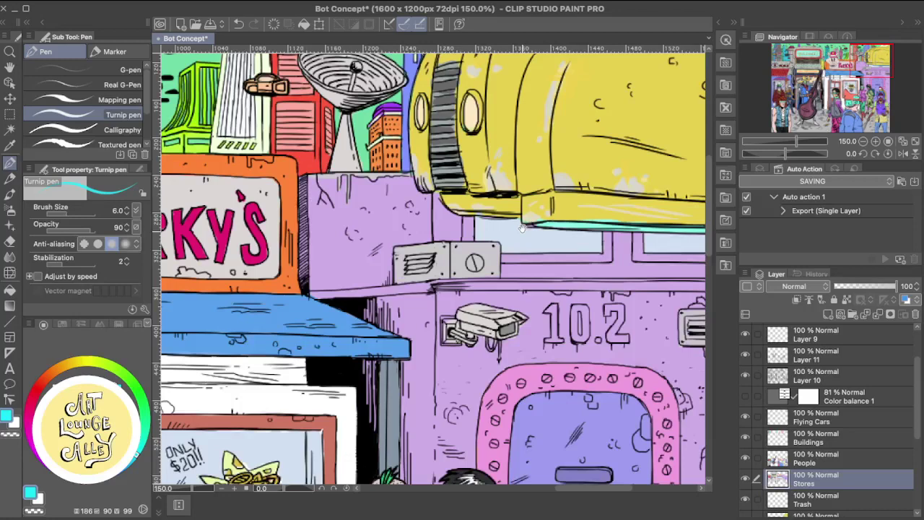
Review the 10.2 wall, the pink-framed door and the figures from the doorway across to the red-hatted man.
scroll(506, 245, "down", 3)
scroll(505, 245, "right", 2)
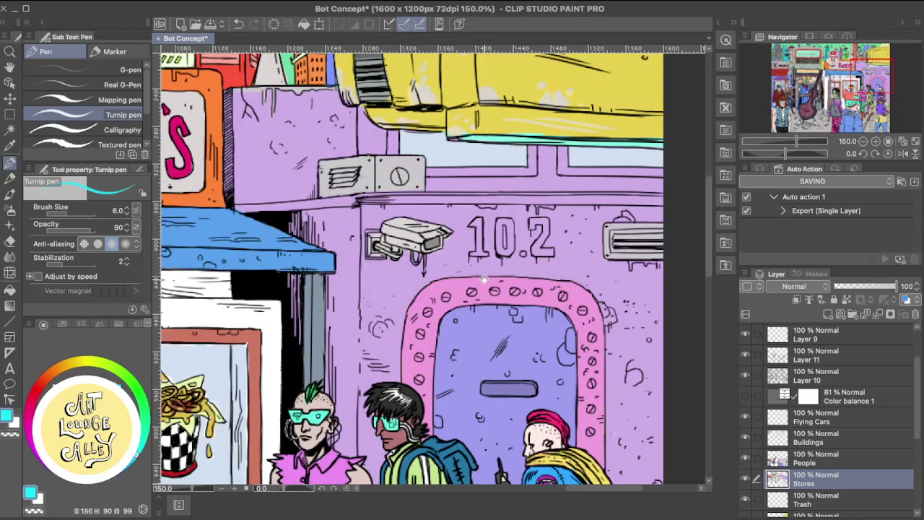
scroll(485, 275, "down", 1)
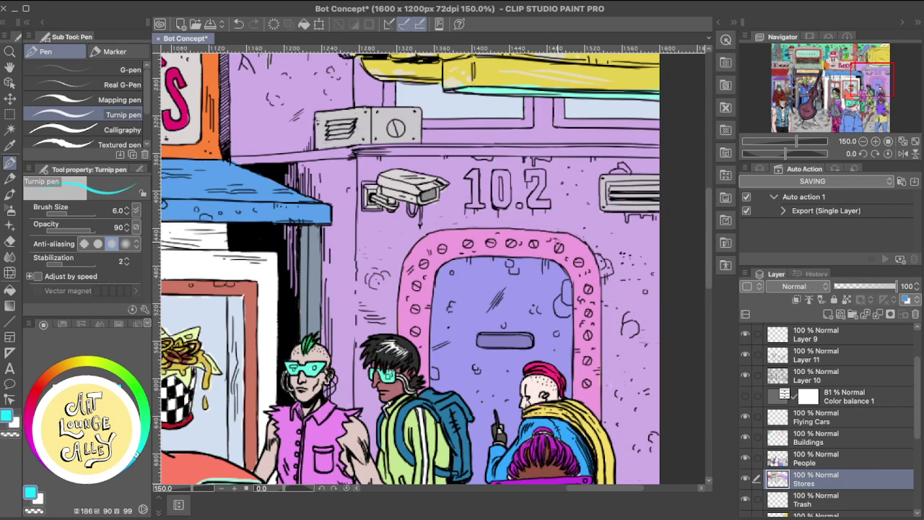
scroll(506, 217, "down", 3)
scroll(507, 216, "left", 1)
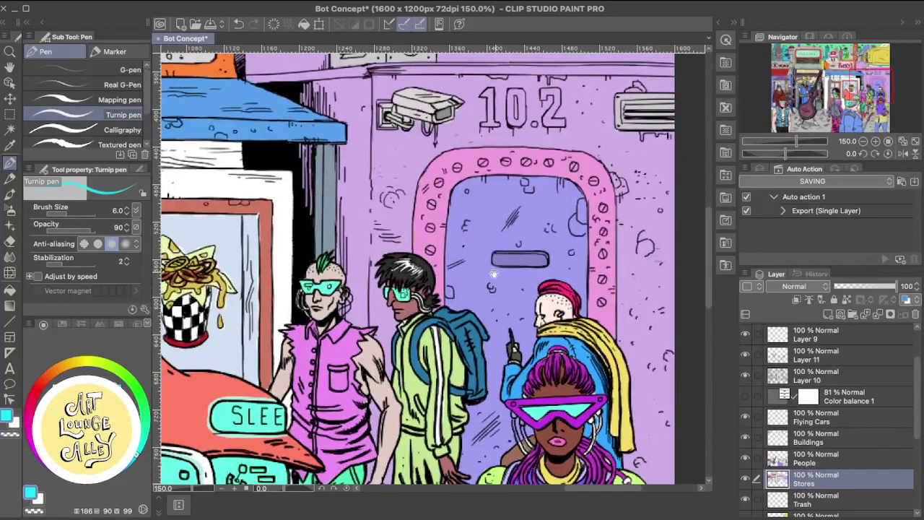
scroll(506, 217, "down", 2)
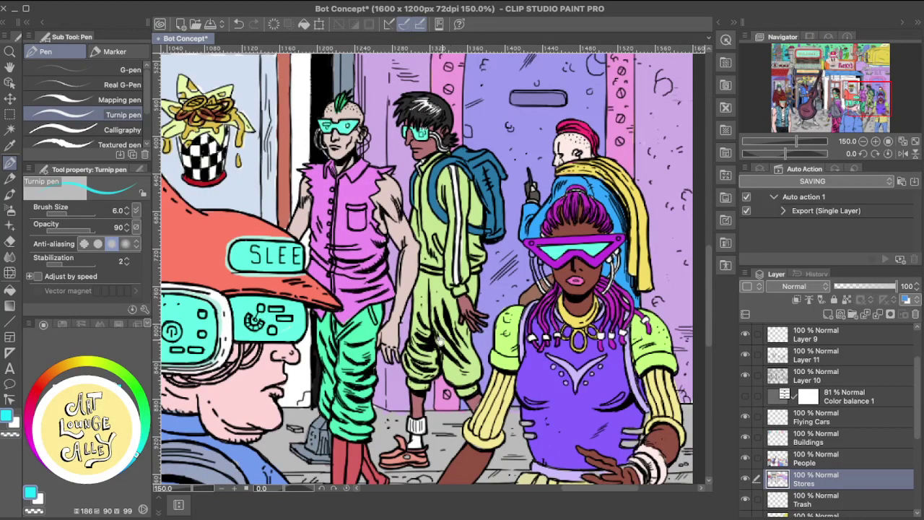
scroll(390, 381, "left", 2)
scroll(358, 393, "left", 10)
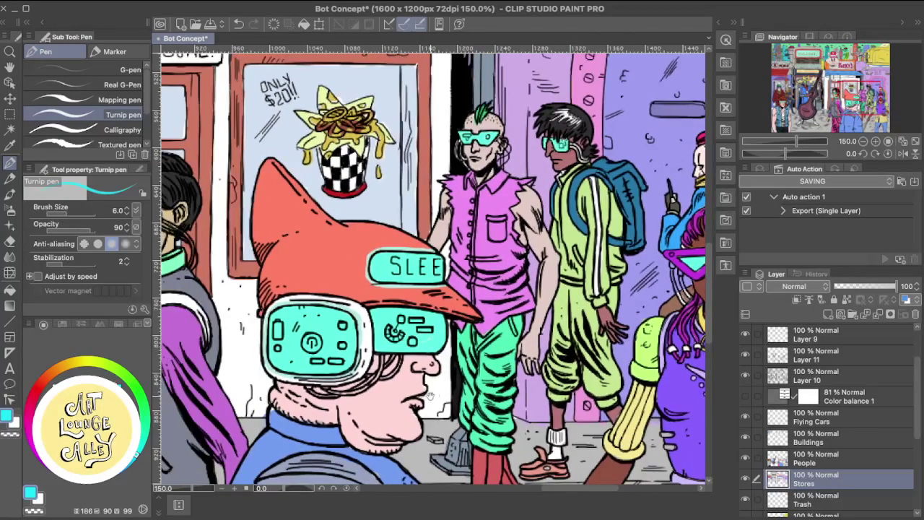
Pick blue-grey (hue 217, saturation 14, brightness 58) and touch up the pipe and heater box beside the bass player.
scroll(493, 400, "left", 5)
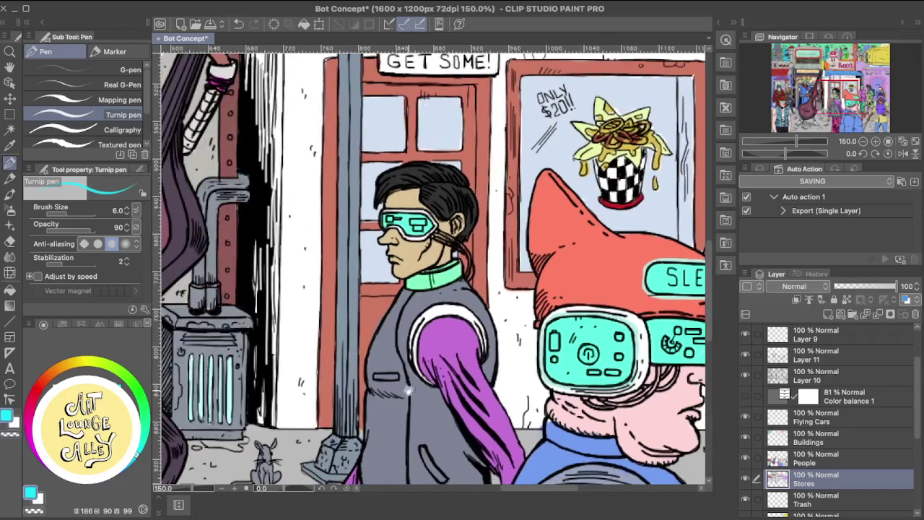
scroll(407, 380, "left", 2)
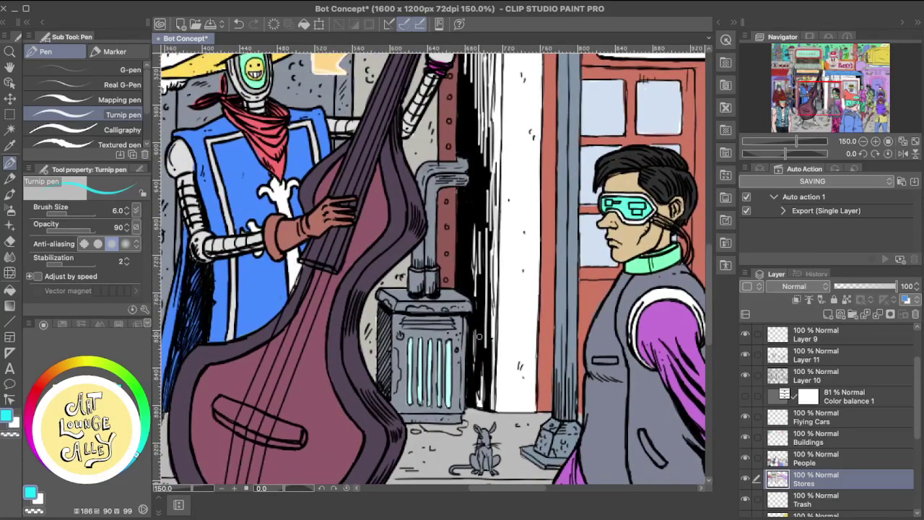
left_click(371, 311, "alt")
left_click(413, 289, "alt")
scroll(419, 279, "up", 3)
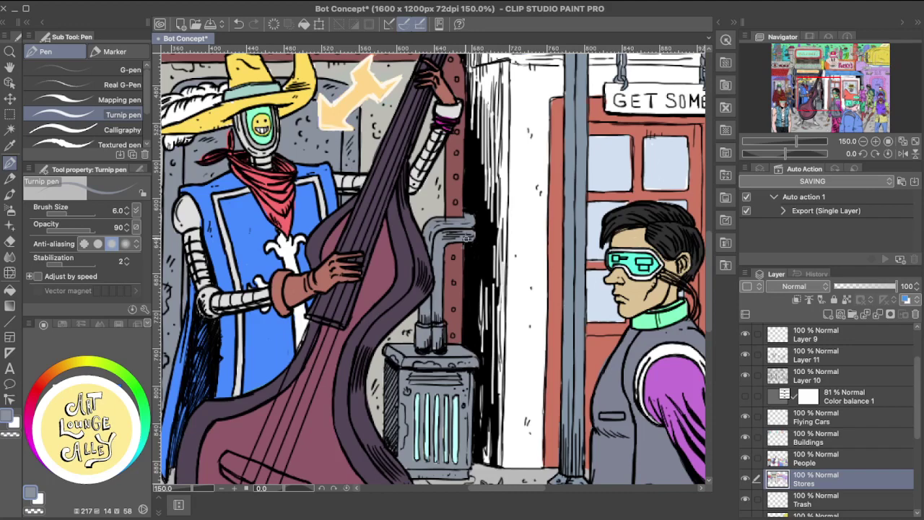
scroll(467, 238, "down", 4)
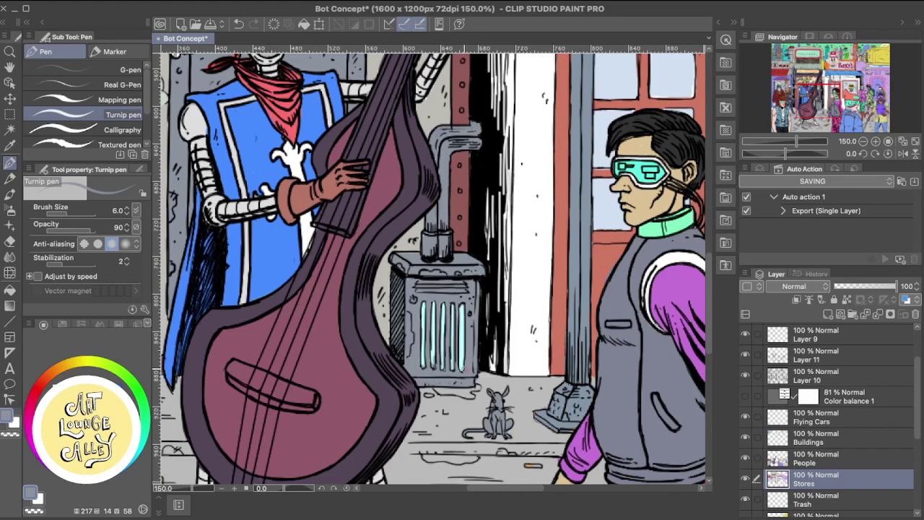
scroll(454, 361, "right", 3)
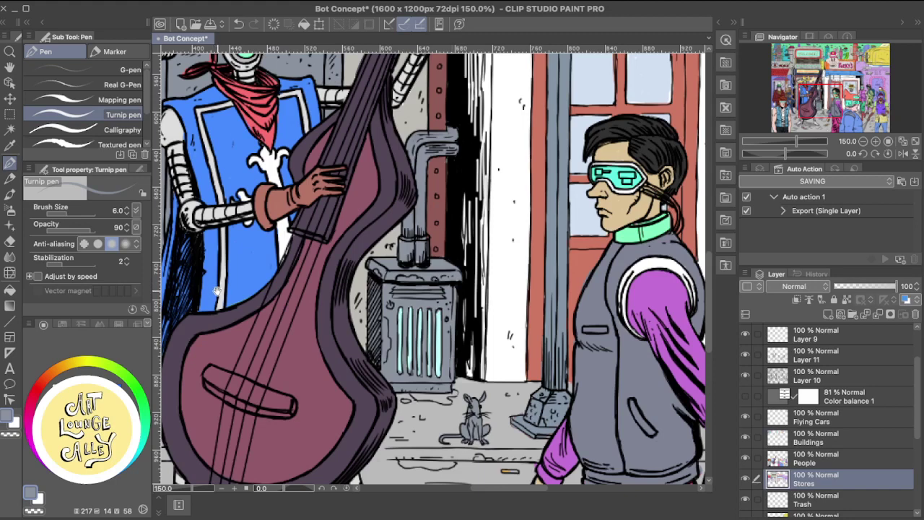
Inspect the man in the grey vest, the red-hatted man and the pedestrians near the doorway for colour gaps.
left_click_drag(468, 333, 387, 230)
left_click_drag(532, 248, 387, 330)
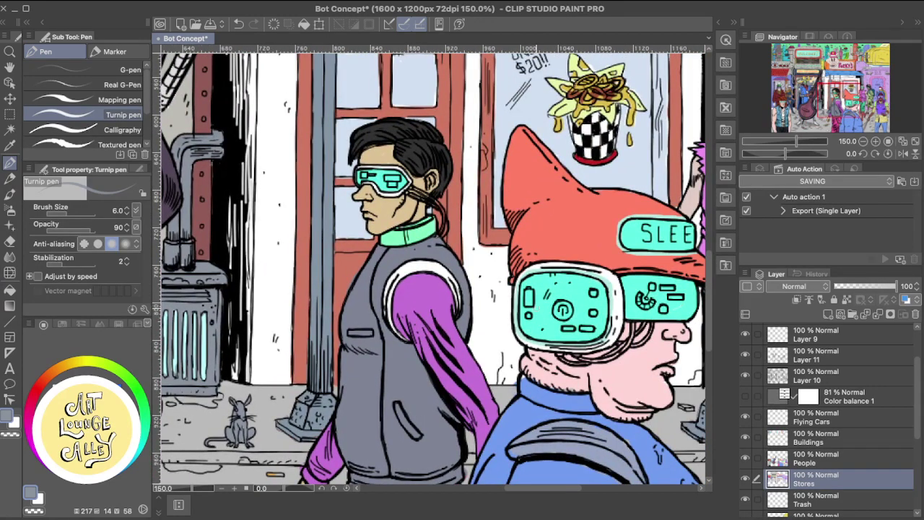
scroll(477, 305, "right", 4)
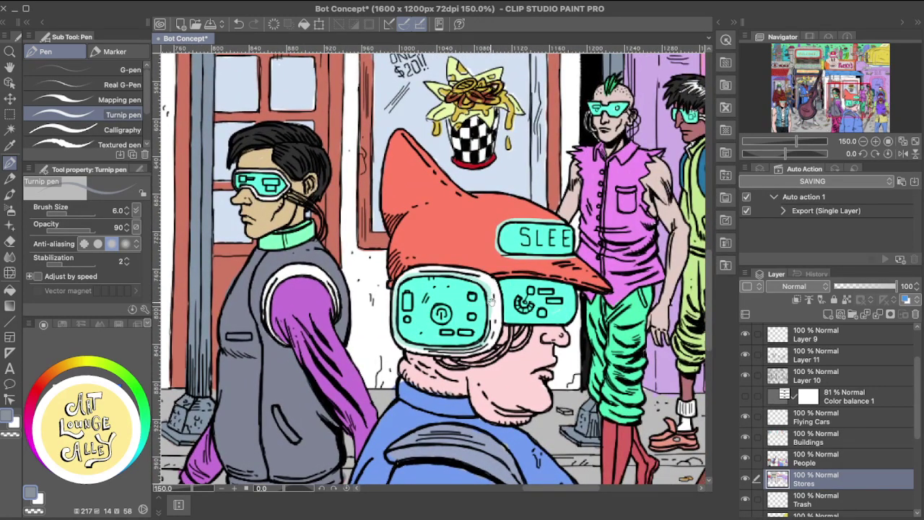
scroll(445, 314, "right", 8)
scroll(433, 310, "up", 1)
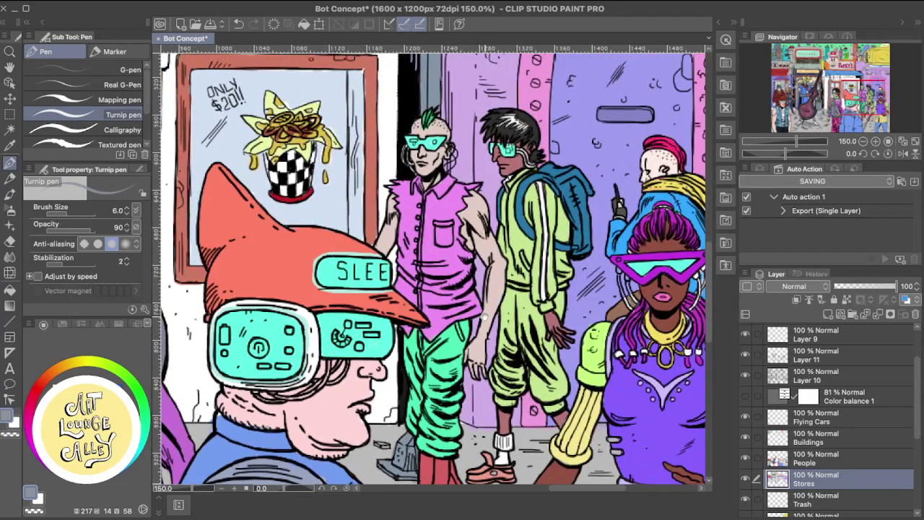
Examine the Porky's storefront, the 10.2 wall with its pink-framed door and the figures in front for colour gaps.
scroll(499, 300, "down", 1)
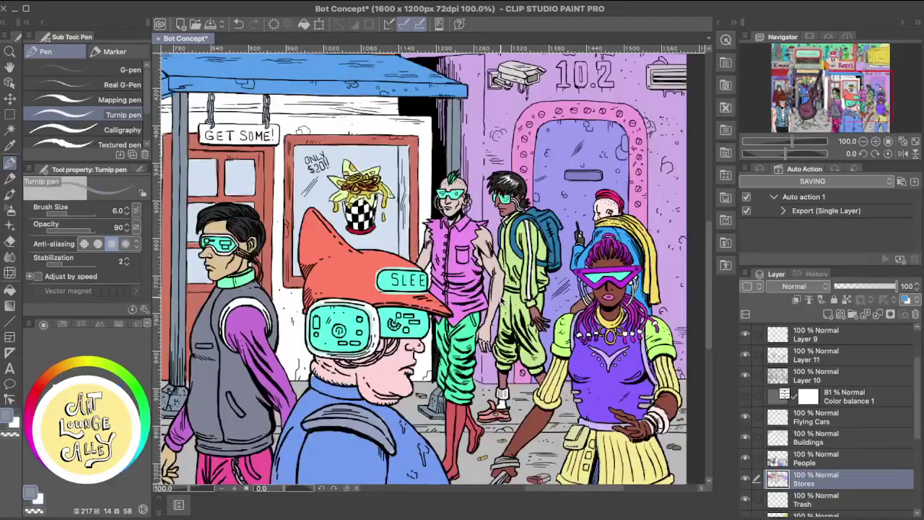
scroll(390, 348, "up", 3)
scroll(390, 348, "up", 2)
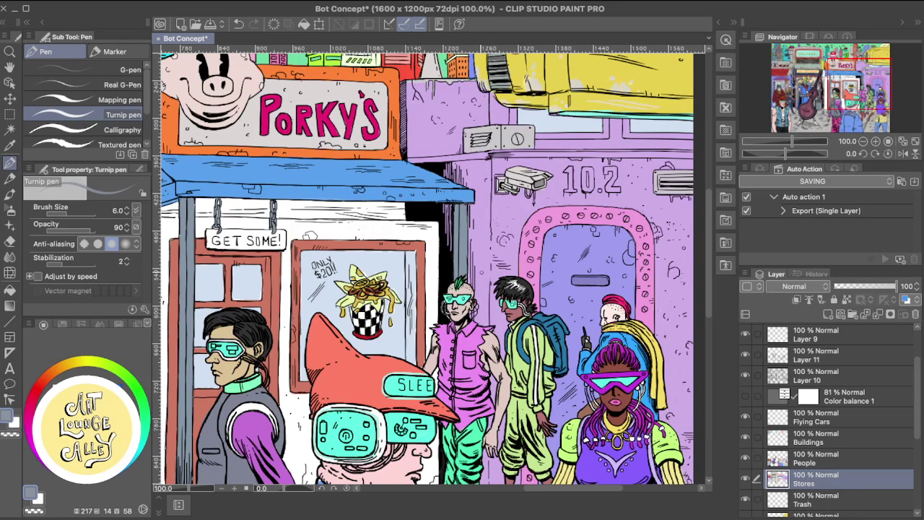
scroll(480, 271, "up", 1)
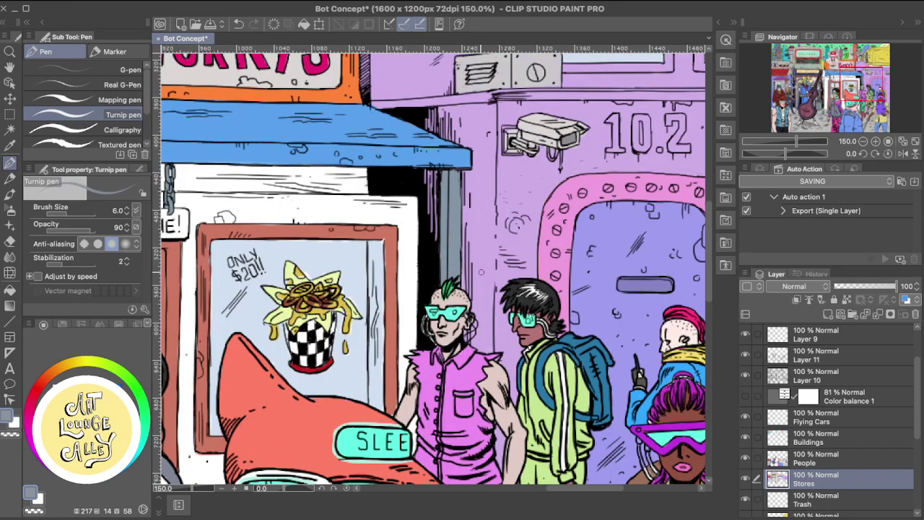
scroll(516, 191, "right", 5)
scroll(516, 192, "up", 3)
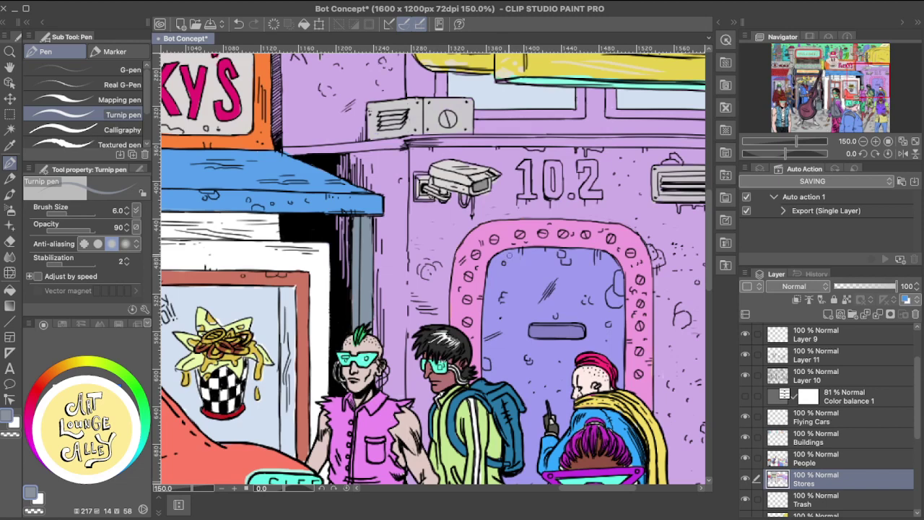
left_click_drag(532, 271, 584, 245)
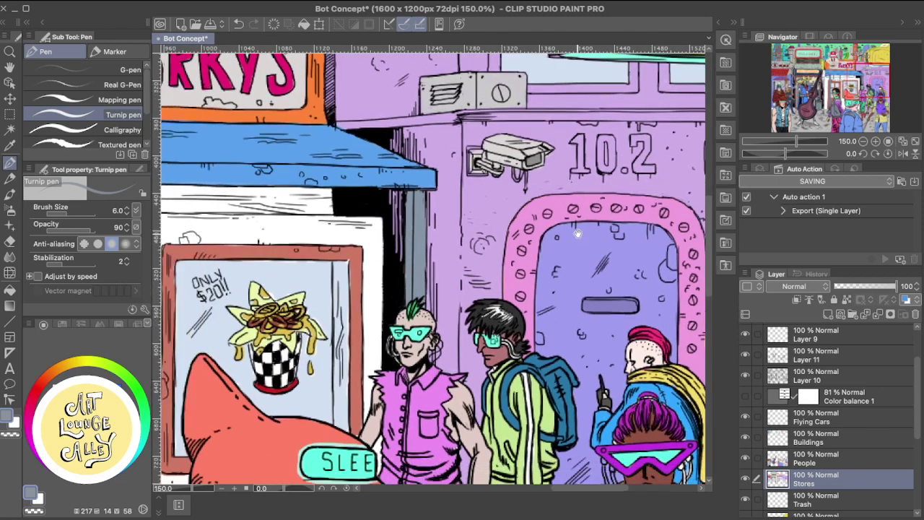
scroll(549, 232, "down", 3)
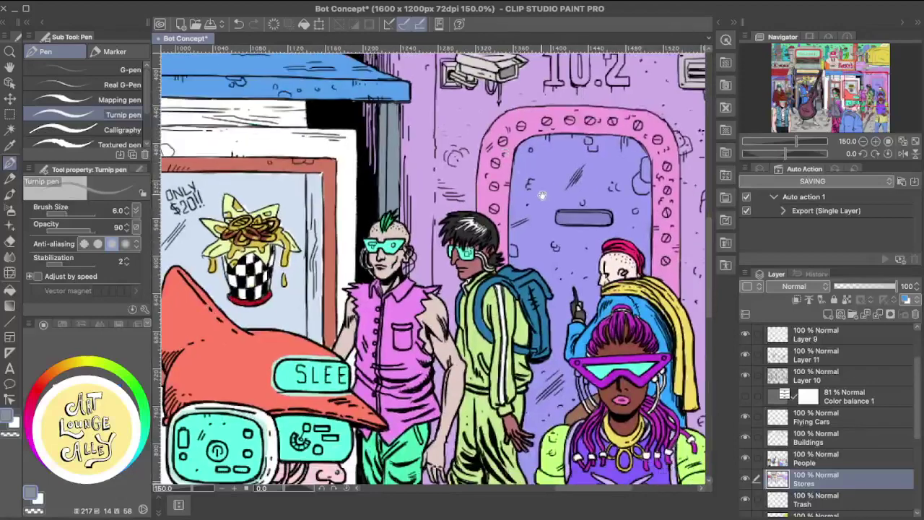
scroll(521, 199, "down", 2)
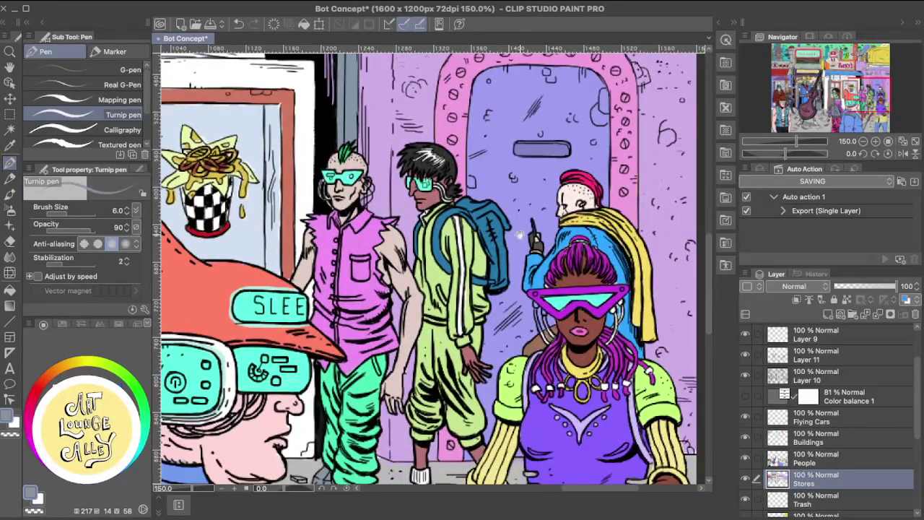
scroll(520, 235, "down", 2)
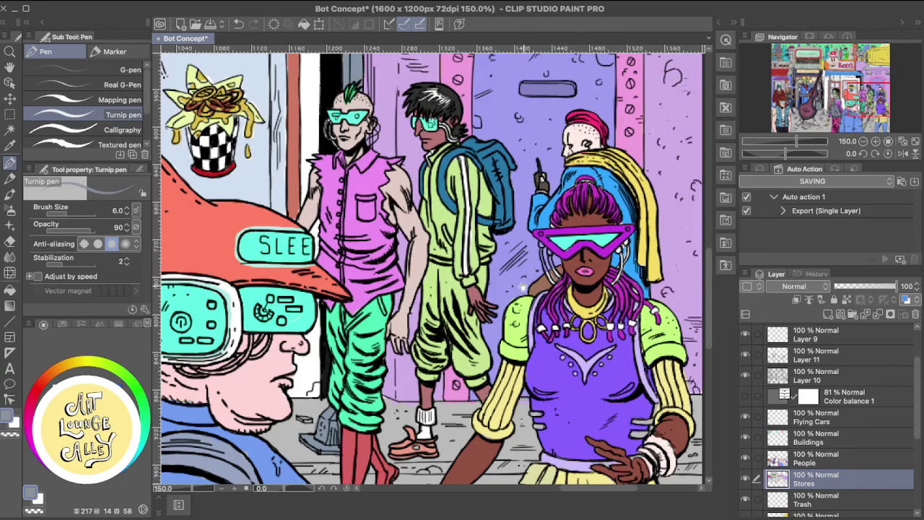
scroll(507, 298, "down", 2)
scroll(519, 291, "up", 3)
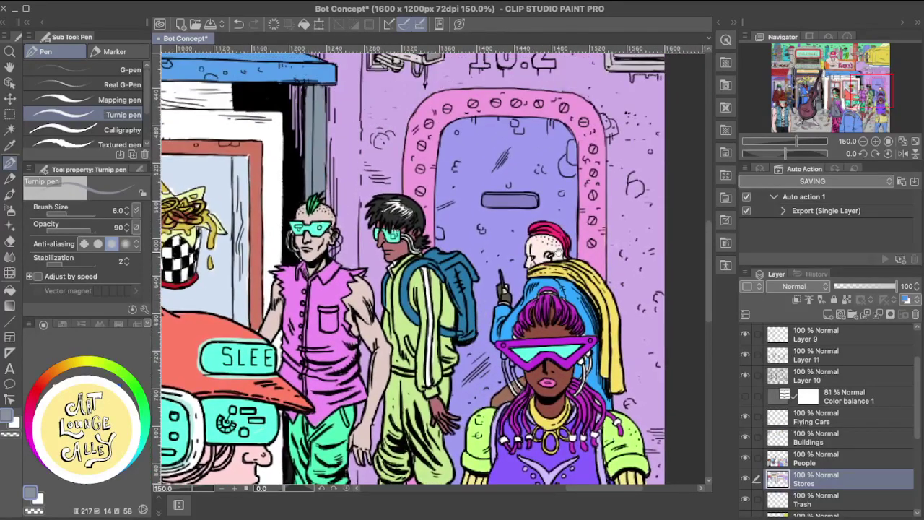
Pick the red-brown (hue 11, saturation 56, brightness 78) and touch up the upper edge of the food window's frame.
left_click_drag(522, 252, 574, 296)
scroll(485, 288, "left", 2)
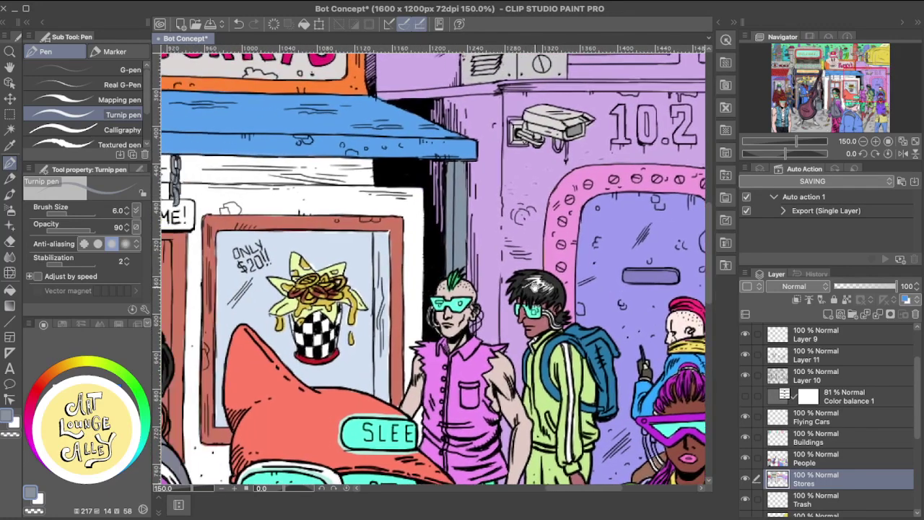
scroll(513, 278, "left", 2)
scroll(471, 273, "left", 2)
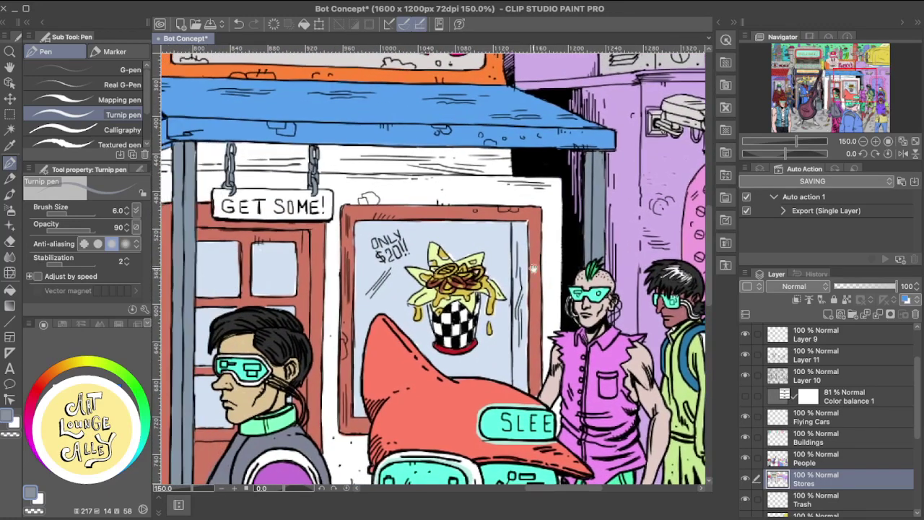
left_click_drag(543, 262, 551, 258)
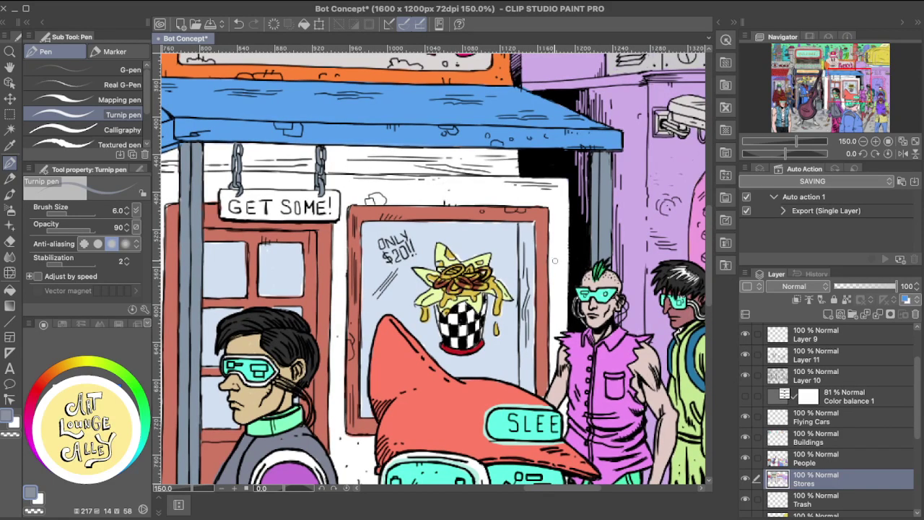
scroll(552, 259, "down", 2)
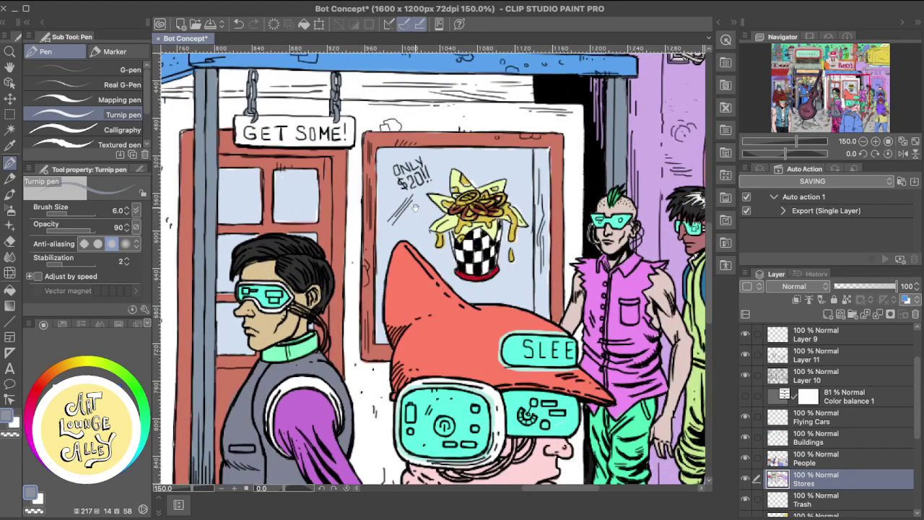
left_click(369, 245, "alt")
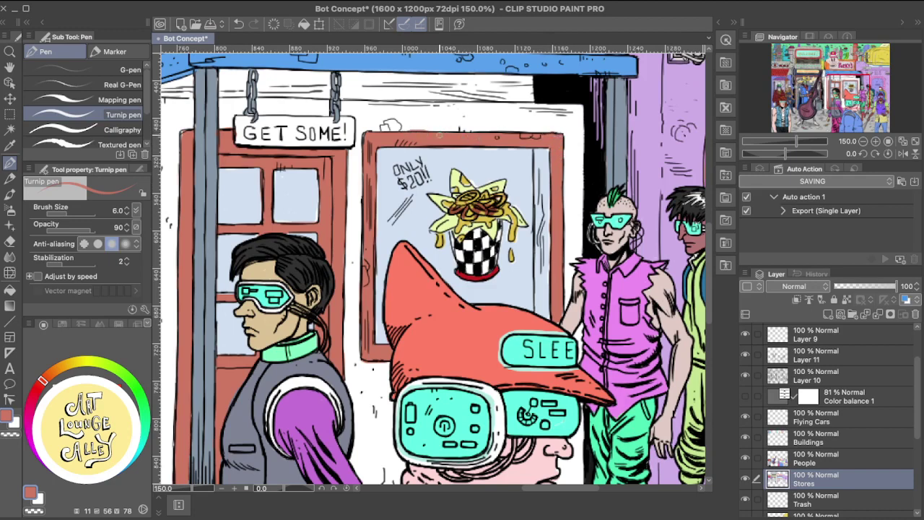
left_click_drag(451, 135, 403, 134)
Check the window frame, the red-brown door and the wall around the man in the grey vest for gaps.
scroll(364, 253, "down", 2)
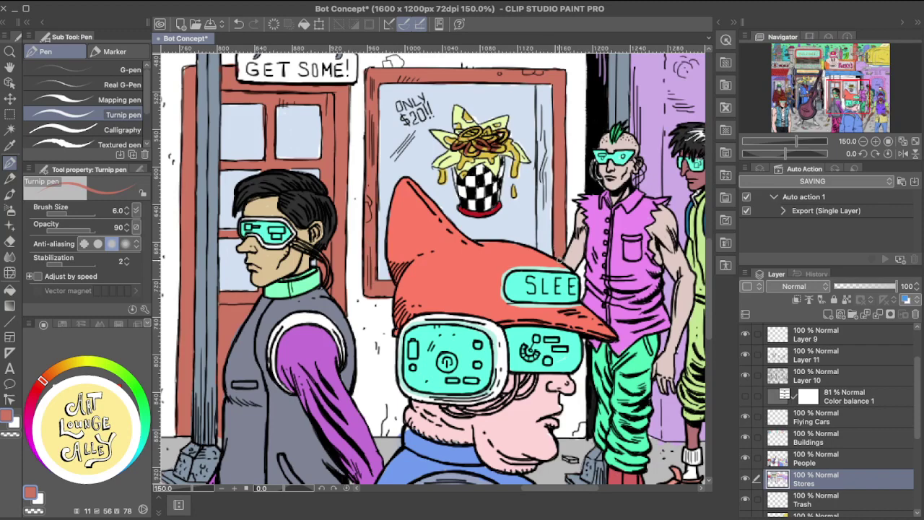
scroll(560, 258, "up", 3)
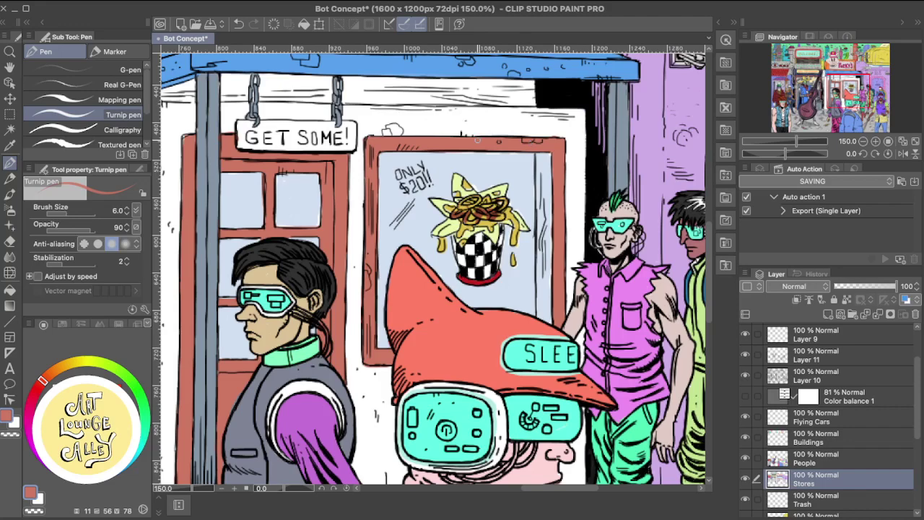
left_click_drag(410, 170, 522, 136)
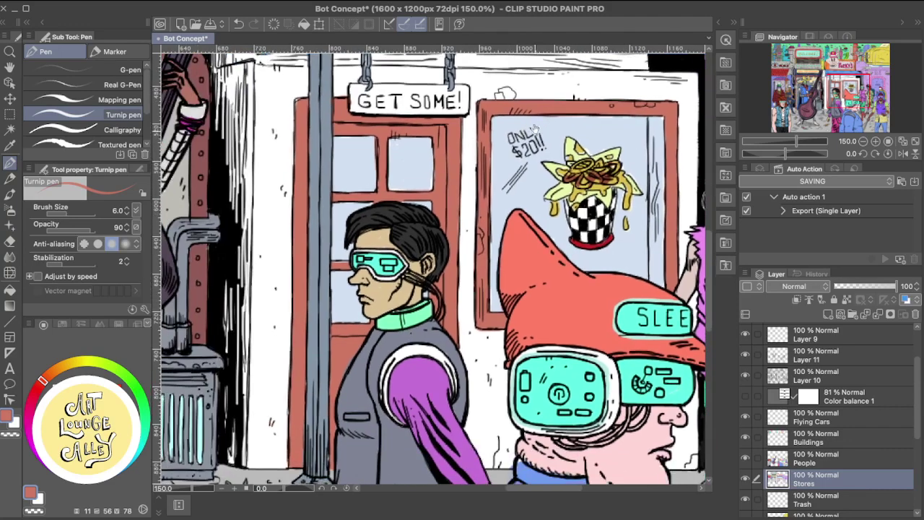
left_click_drag(364, 174, 407, 231)
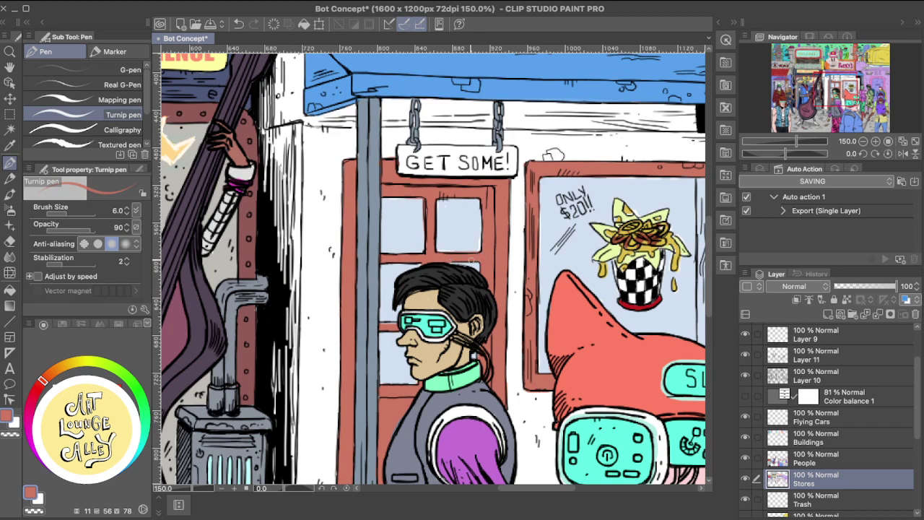
left_click_drag(428, 361, 474, 272)
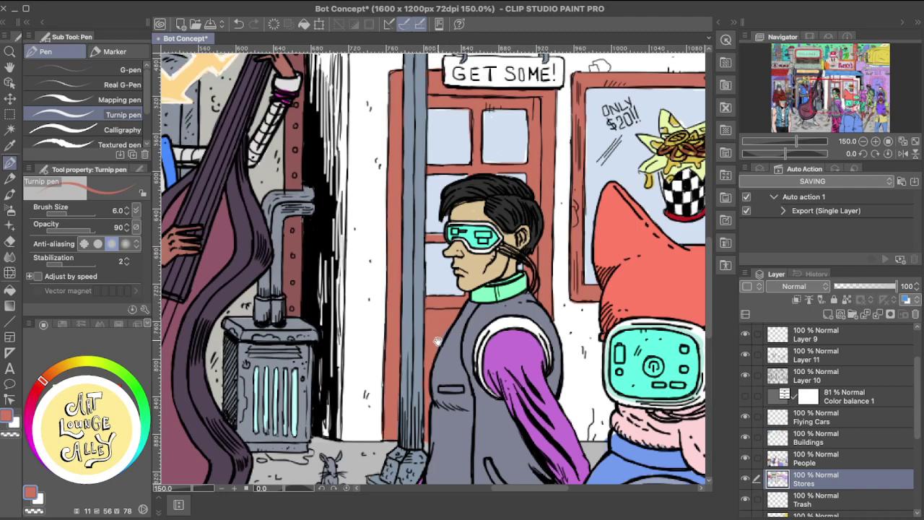
scroll(433, 354, "down", 3)
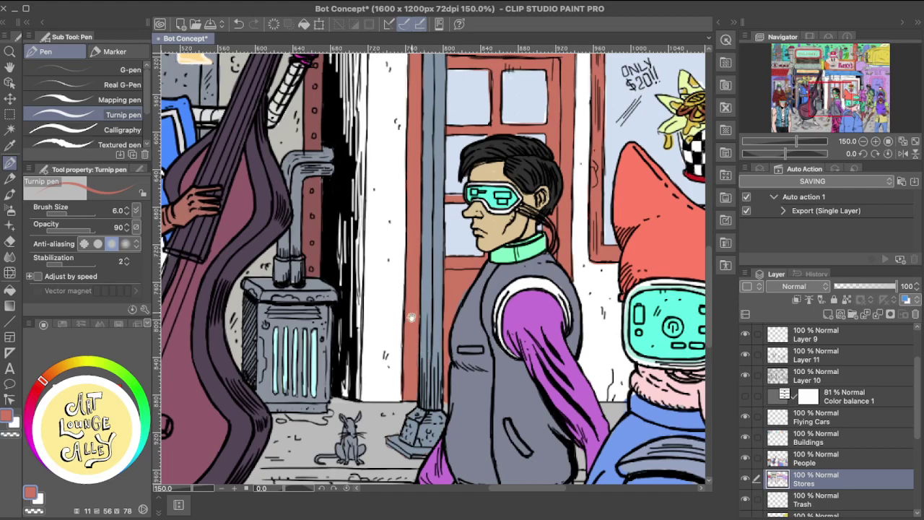
scroll(423, 350, "up", 3)
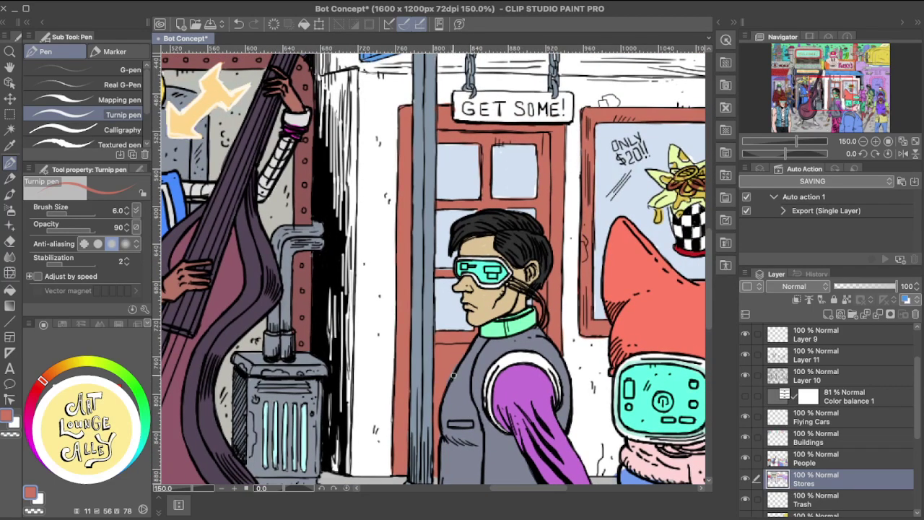
scroll(444, 325, "down", 4)
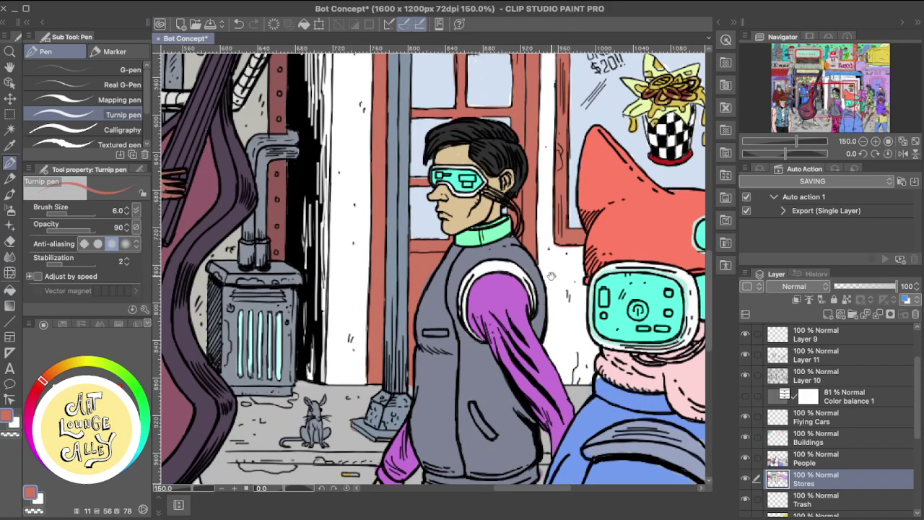
left_click_drag(550, 275, 528, 314)
Switch to white and touch up the storefront wall beside the door and along the top of the window frame.
key("x")
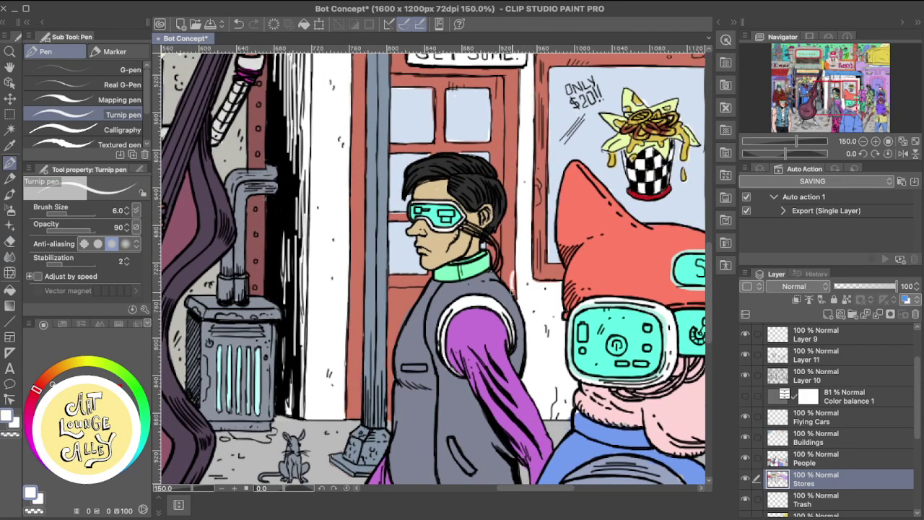
mouse_move(517, 299)
left_mouse_down()
mouse_move(518, 273)
mouse_move(518, 302)
mouse_move(447, 300)
left_mouse_up()
key("super+z")
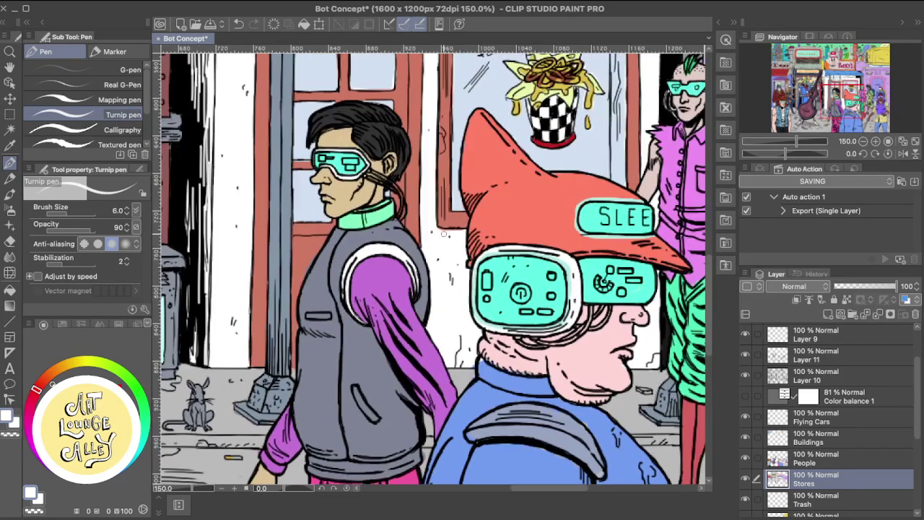
mouse_move(437, 229)
left_mouse_down()
mouse_move(464, 235)
mouse_move(446, 314)
left_mouse_up()
key("super+z")
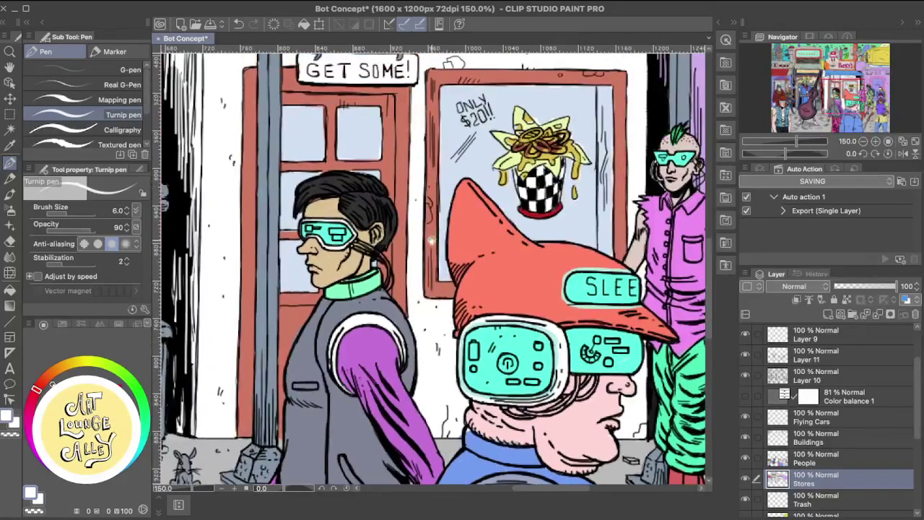
left_click_drag(455, 202, 454, 276)
left_click_drag(507, 239, 465, 244)
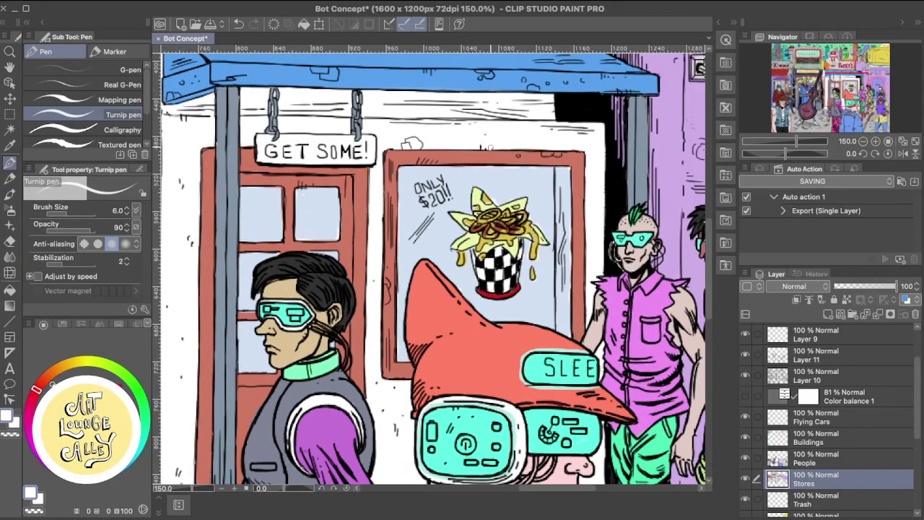
left_click_drag(528, 151, 584, 151)
key("super+z")
left_click_drag(523, 148, 526, 148)
Pick the pale blue (hue 213, saturation 15, brightness 93) and touch up the food window's glass along its inner frame edge.
scroll(505, 155, "right", 5)
scroll(505, 155, "down", 3)
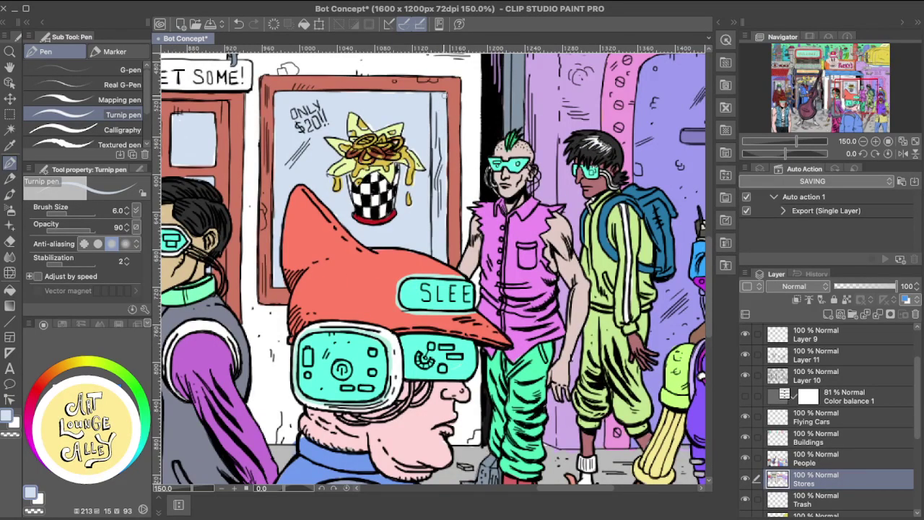
left_click_drag(446, 148, 445, 180)
left_click_drag(419, 210, 416, 186)
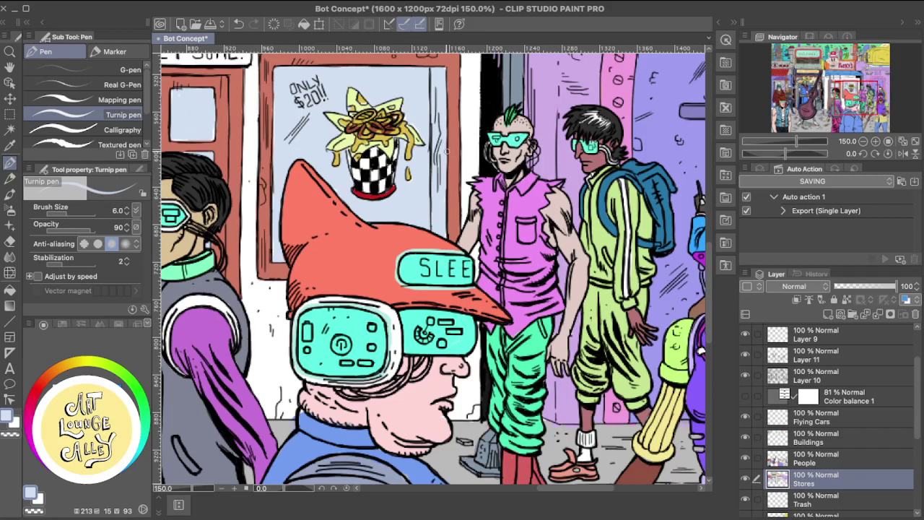
left_click_drag(427, 200, 436, 182)
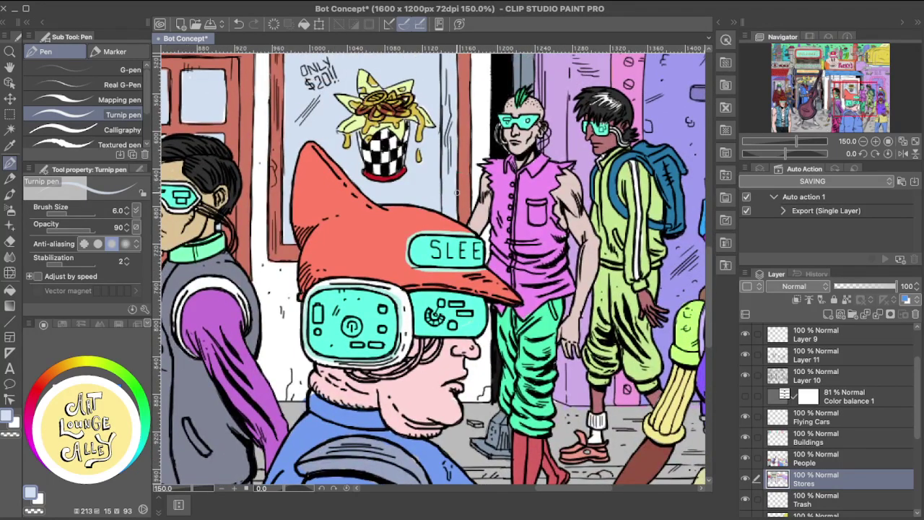
Resample the red-brown (hue 11, saturation 56, brightness 78) and touch up the window frame on the side near the mohawked man.
left_click(464, 189, "alt")
left_click_drag(464, 205, 459, 254)
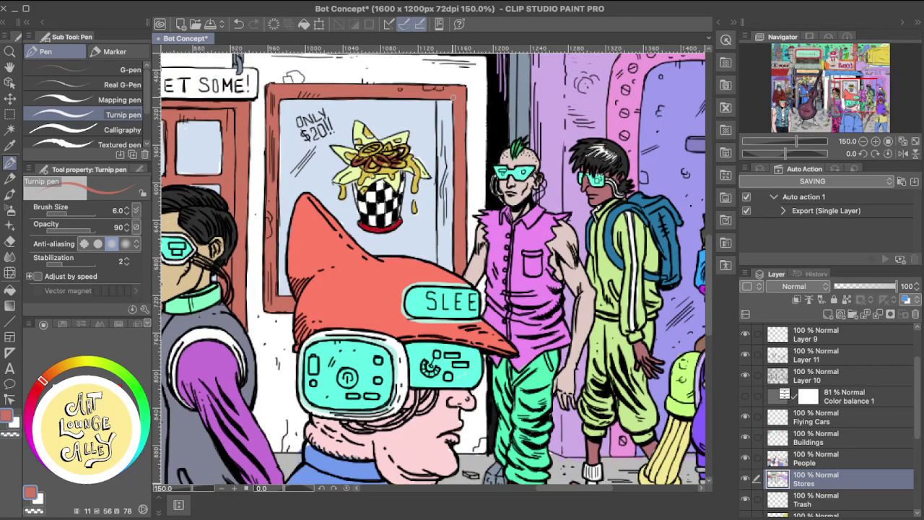
left_click_drag(390, 263, 423, 173)
Pick the lavender (hue 242, saturation 38, brightness 93) and touch up the storefront glass behind the braided woman.
left_click_drag(464, 255, 478, 186)
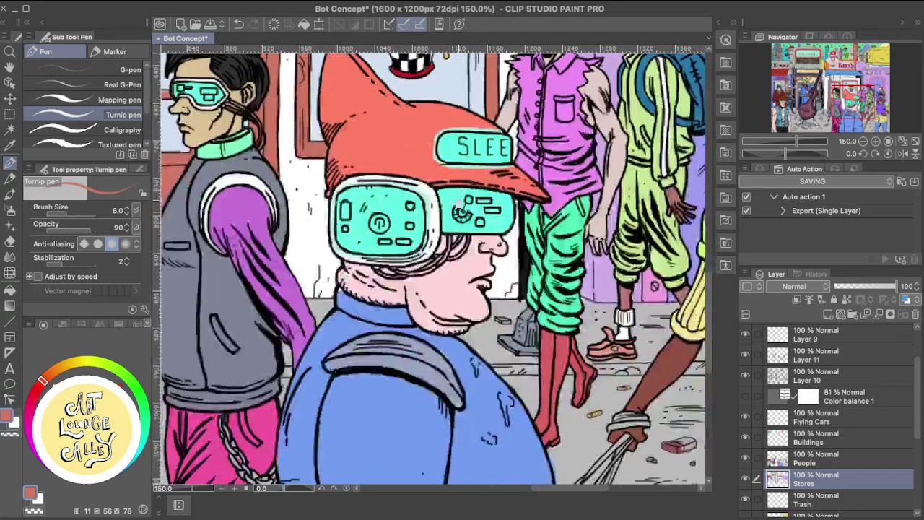
left_click_drag(516, 278, 437, 275)
scroll(437, 275, "right", 5)
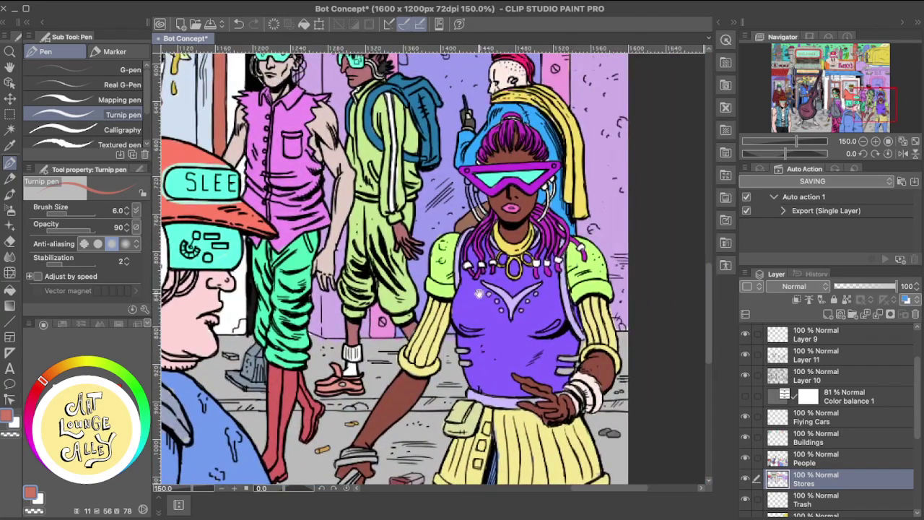
left_click(427, 229, "alt")
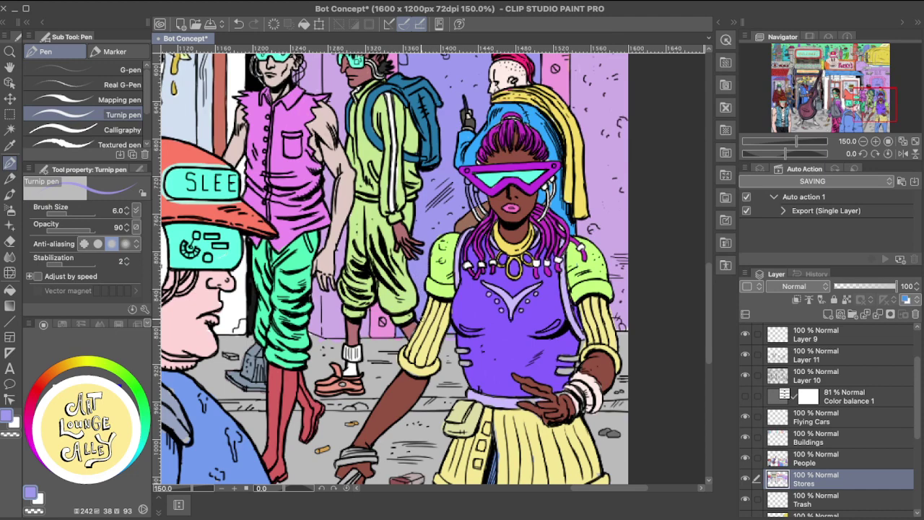
Pick the pavement grey (saturation 0, brightness 69) and touch up the street around the braided woman.
left_click_drag(553, 354, 528, 275)
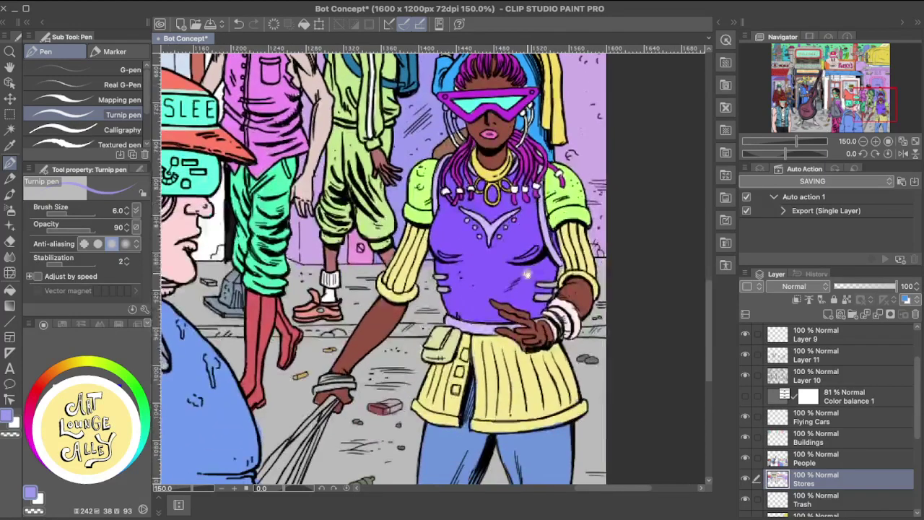
left_click(596, 268, "alt")
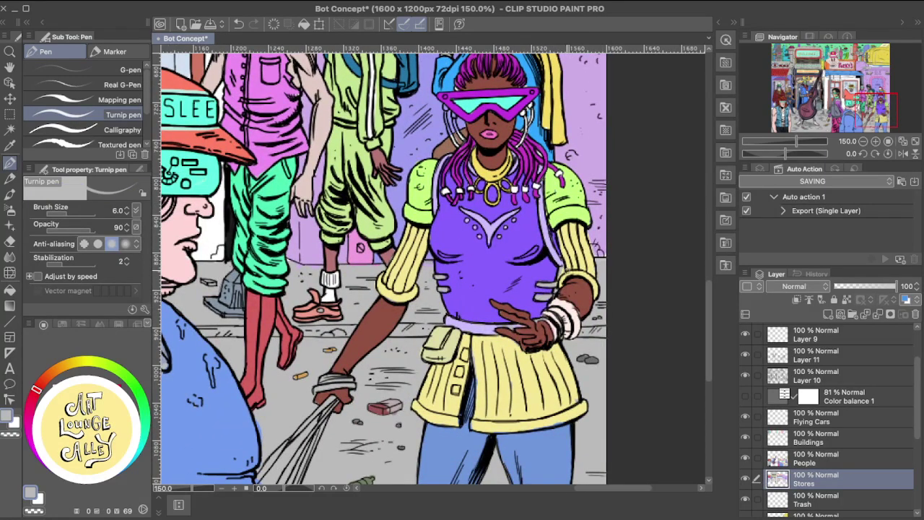
left_click_drag(416, 311, 439, 251)
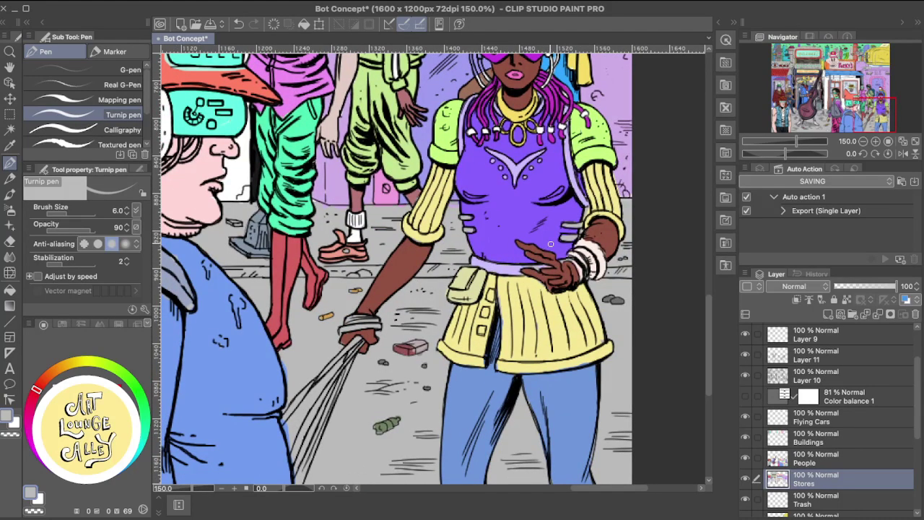
On the People layer, pick the blue (hue 219, saturation 53, brightness 84) and fill the gaps along the bottom of the woman's trousers.
scroll(531, 288, "down", 3)
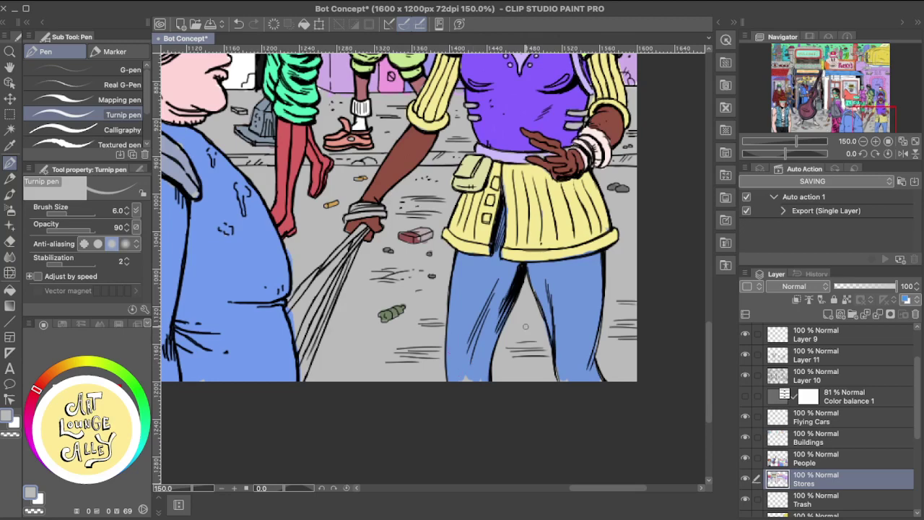
left_click(803, 460)
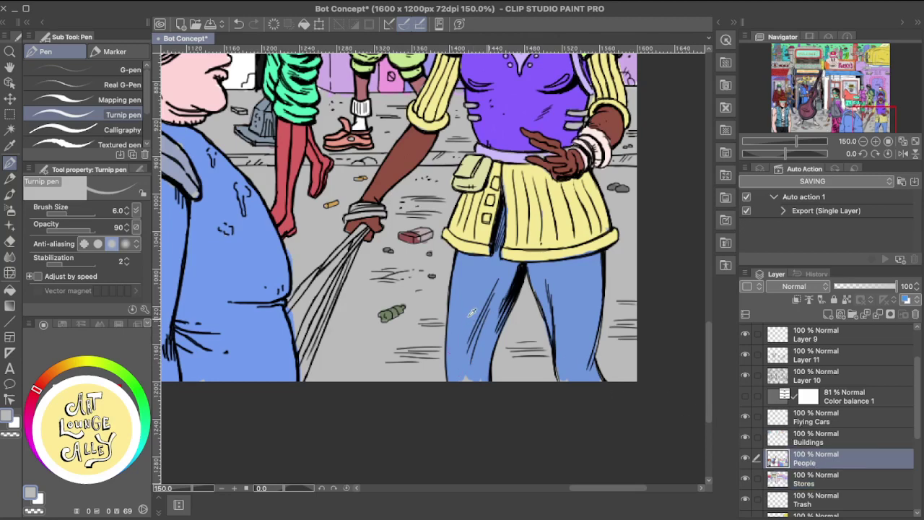
left_click(469, 316, "alt")
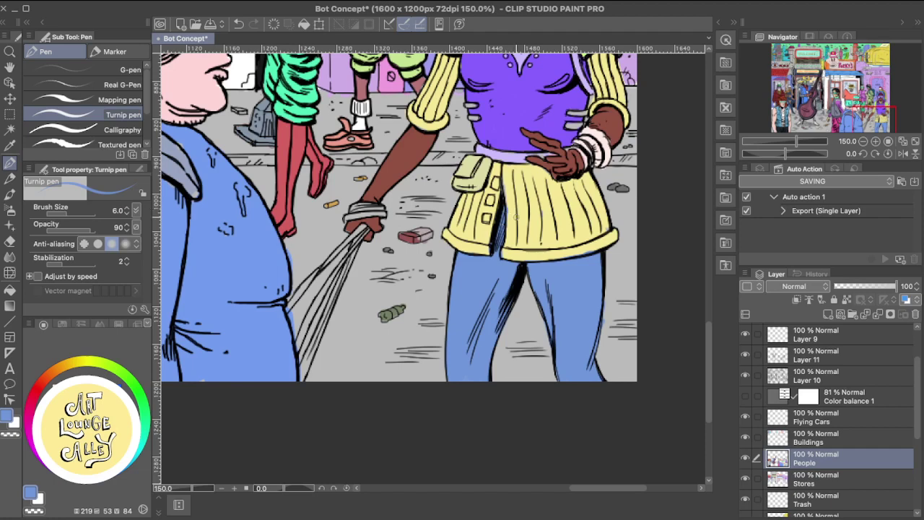
Pick the yellow (hue 52, saturation 44, brightness 95) and touch up the woman's ribbed tunic along its hem.
left_click(520, 187, "alt")
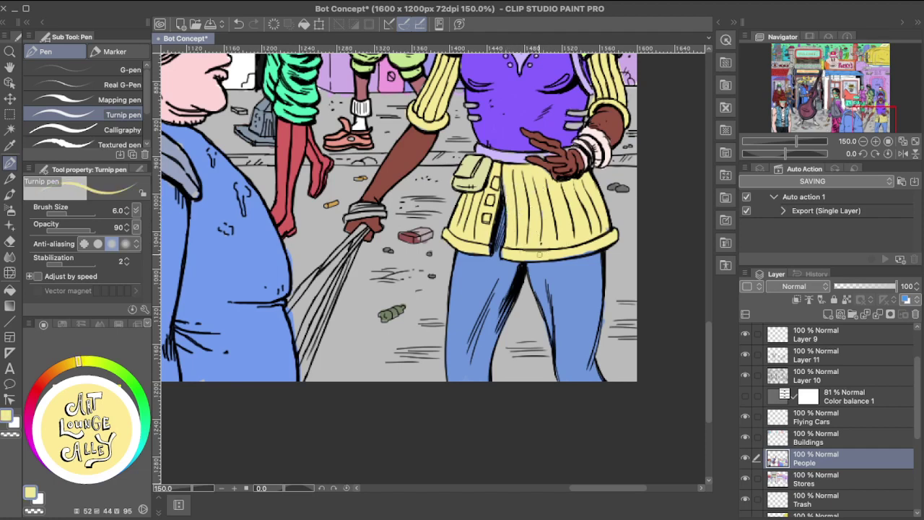
left_click_drag(582, 255, 547, 262)
scroll(443, 287, "up", 5)
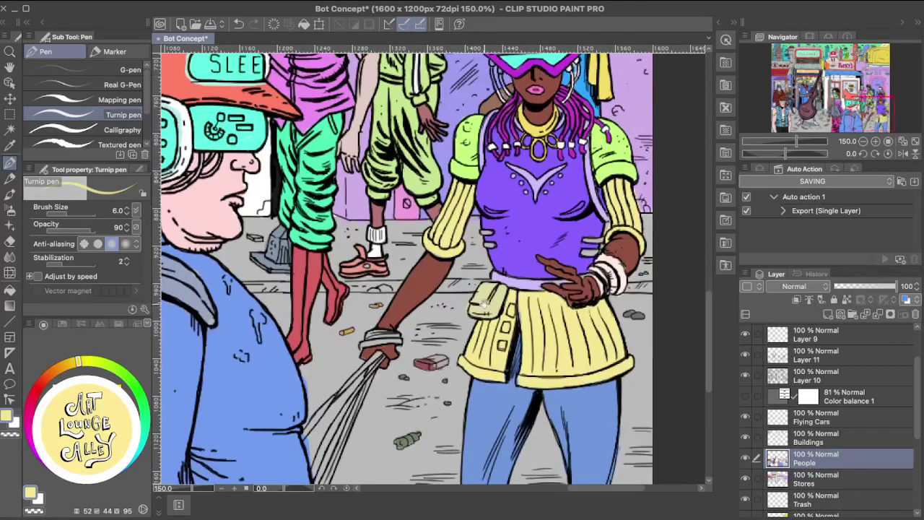
scroll(552, 240, "up", 3)
scroll(553, 241, "right", 3)
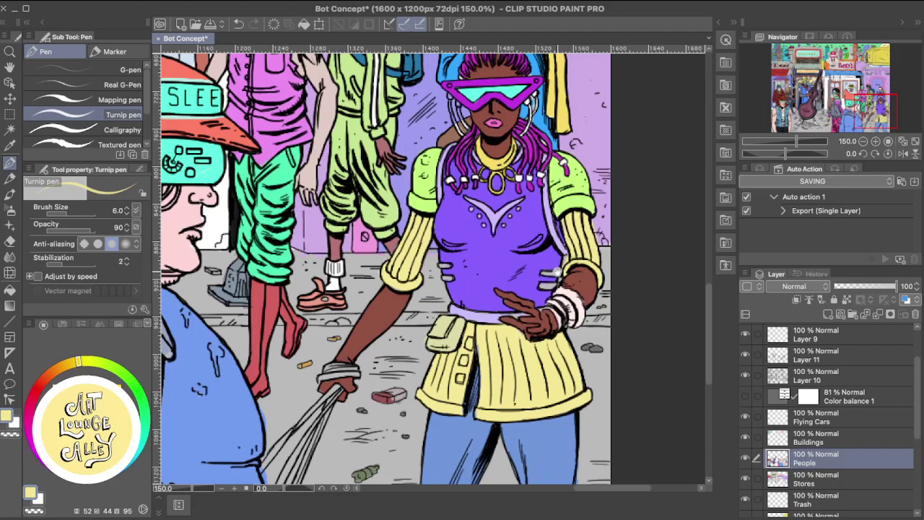
Pick the brighter blue (hue 221, saturation 57, brightness 93) and touch up the capped man's jacket around the collar.
scroll(555, 273, "left", 10)
scroll(556, 273, "up", 2)
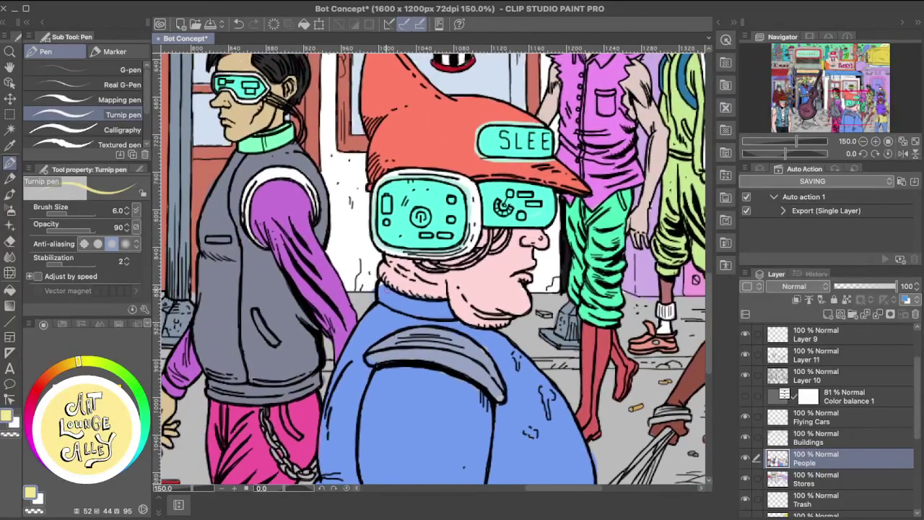
left_click(389, 291, "alt")
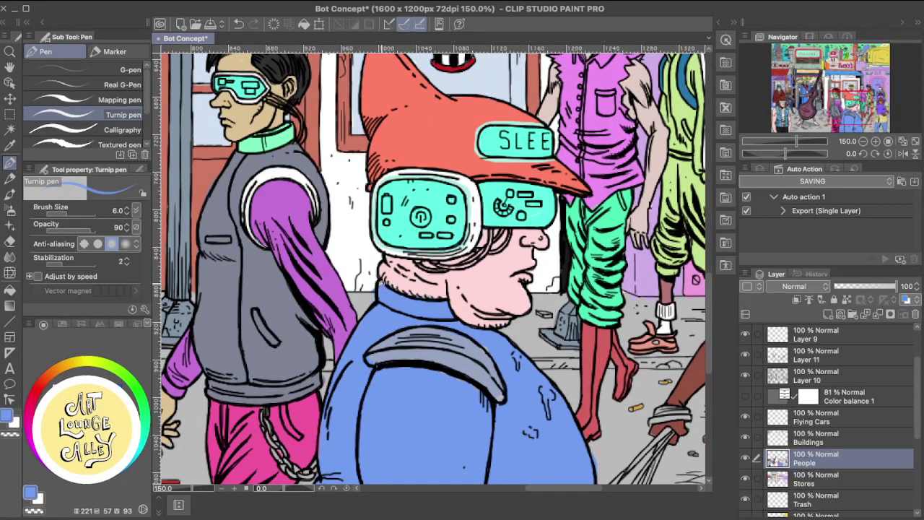
scroll(383, 317, "up", 1)
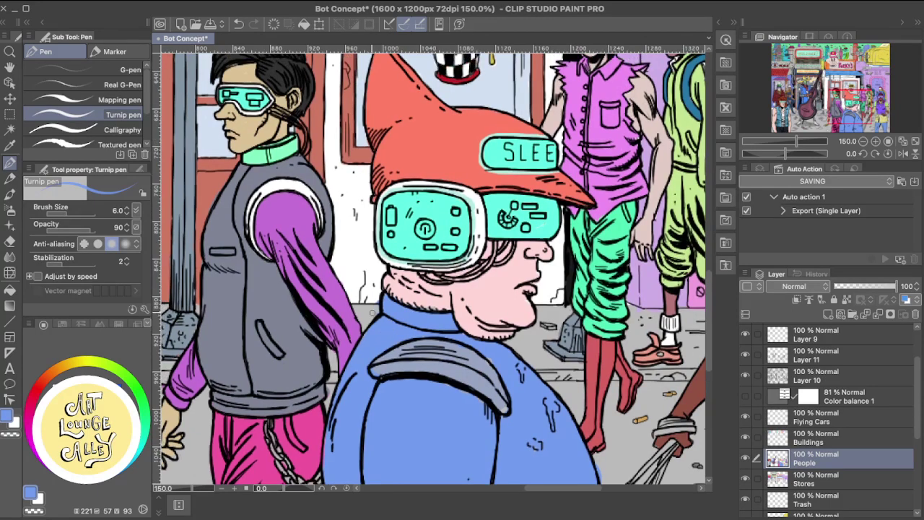
Pick white and touch up the white areas around the capped man's goggles and head.
left_click(377, 295, "alt")
left_click_drag(375, 257, 405, 358)
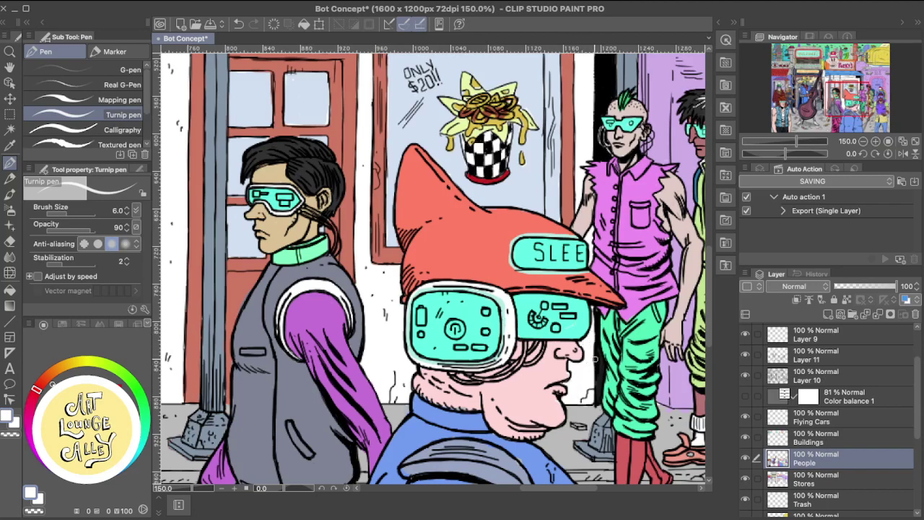
scroll(582, 340, "down", 3)
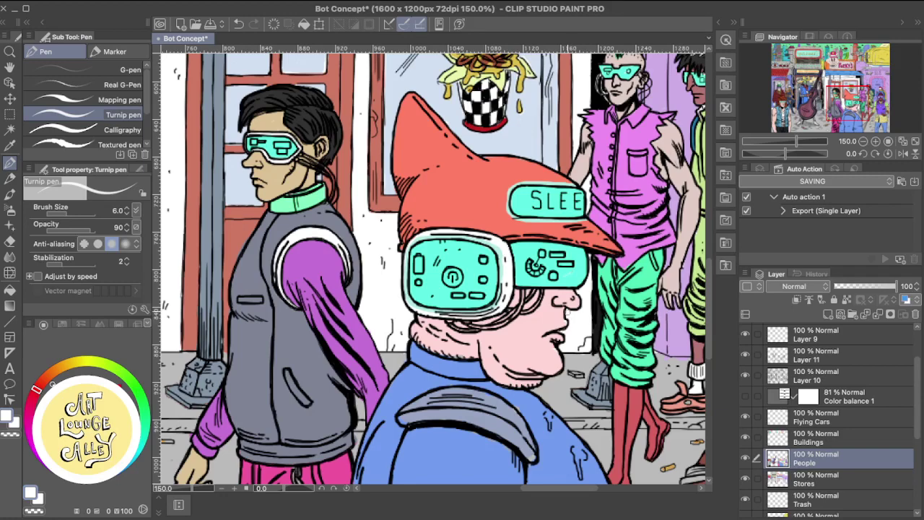
scroll(520, 365, "down", 3)
scroll(520, 364, "left", 2)
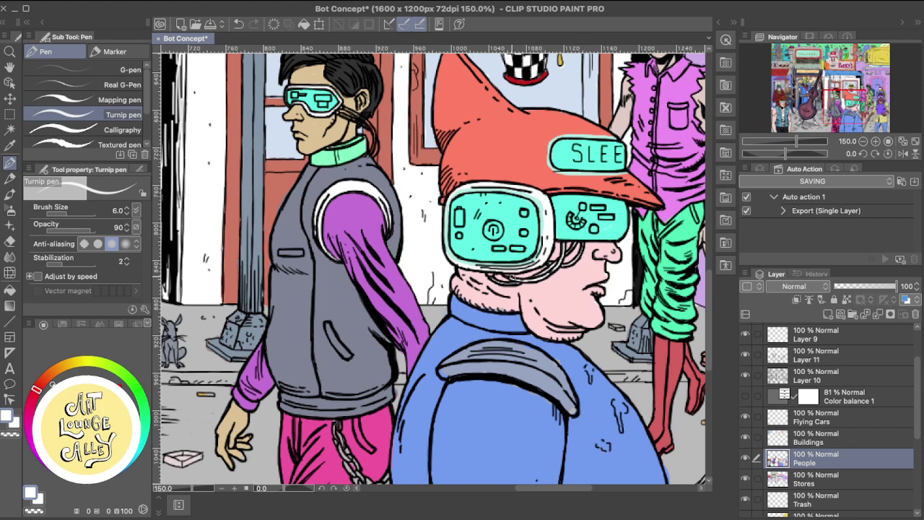
Pick the pavement grey (brightness 69) and cover the blue spill outside the outline of the capped man's belly.
left_click_drag(547, 342, 497, 239)
left_click(627, 367, "alt")
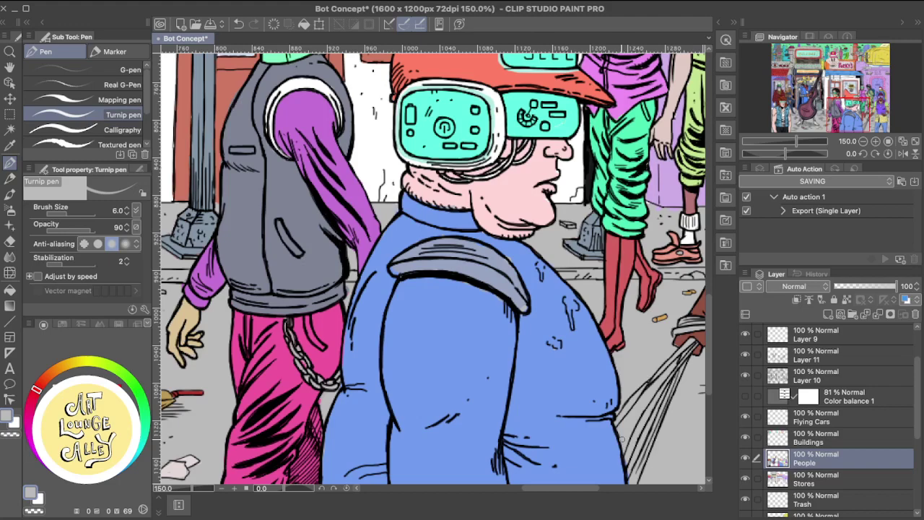
scroll(621, 439, "up", 2)
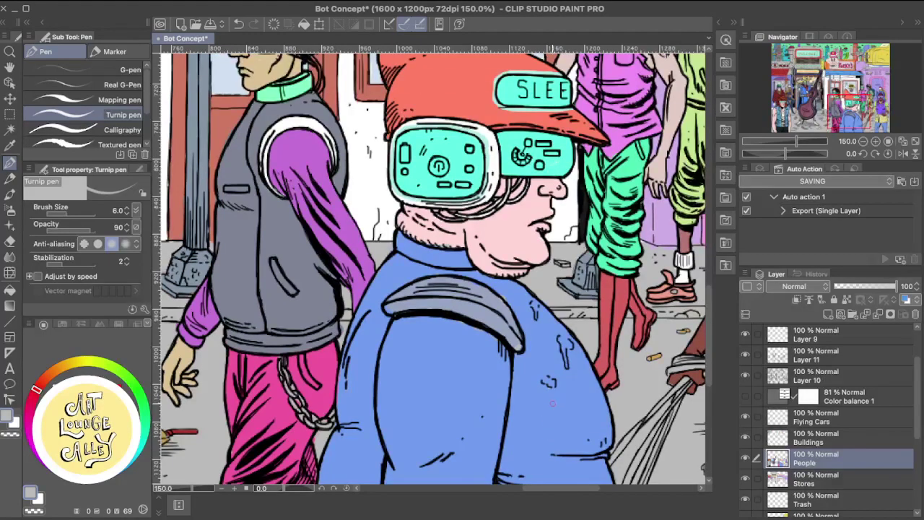
Touch up the man's shoulder pad in blue-grey (hue 221, saturation 24, brightness 73) and his jacket in blue (hue 221, saturation 57, brightness 93).
left_click(517, 332, "alt")
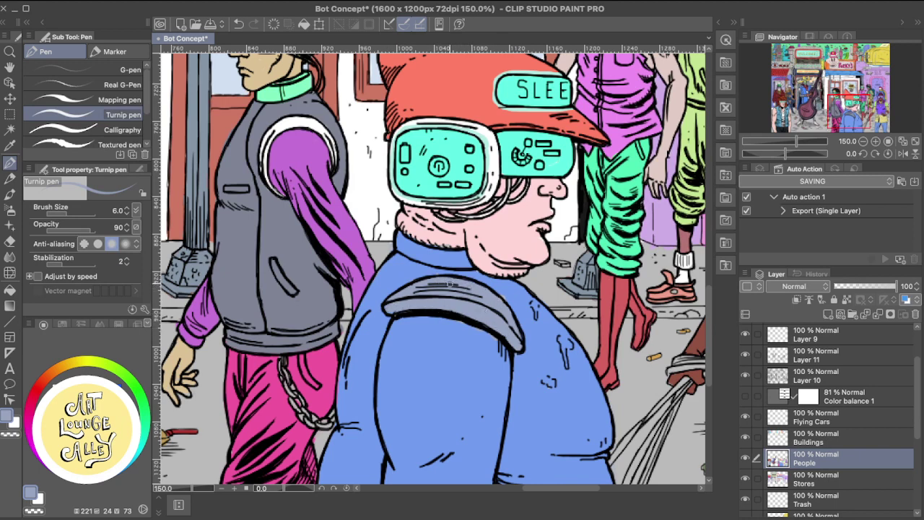
left_click(509, 298, "alt")
scroll(434, 428, "down", 3)
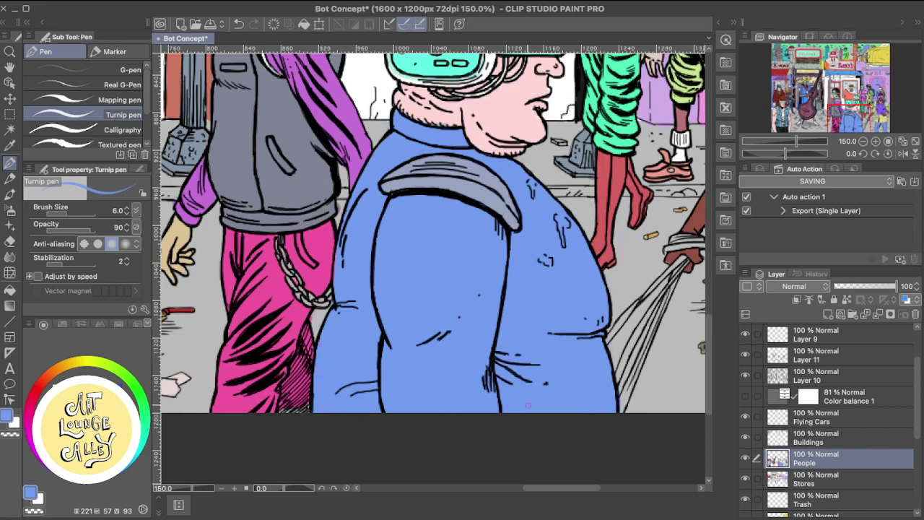
scroll(524, 408, "up", 3)
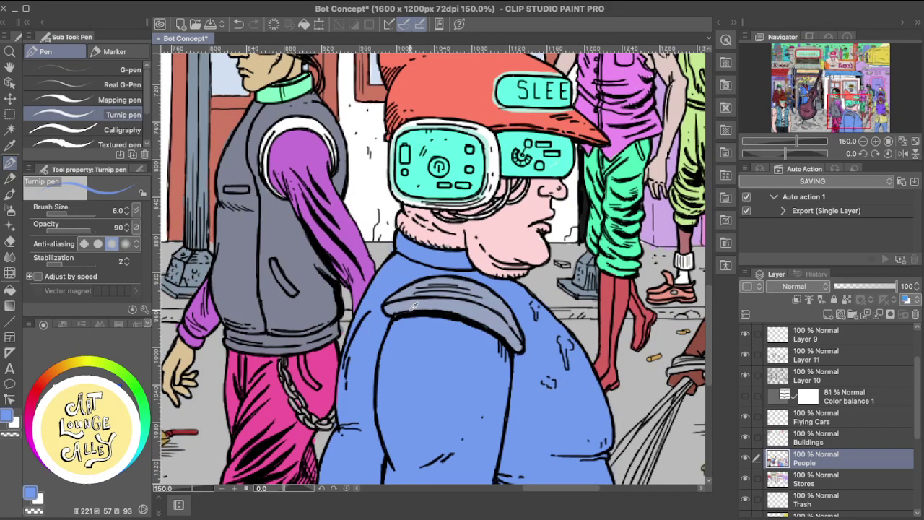
Resample the blue-grey and the jacket blue in turn to clean up the shoulder pad's edges and the jacket's sleeve and front.
left_click(455, 307, "alt")
left_click(548, 323, "alt")
left_click_drag(564, 412, 495, 324)
left_click_drag(514, 382, 506, 337)
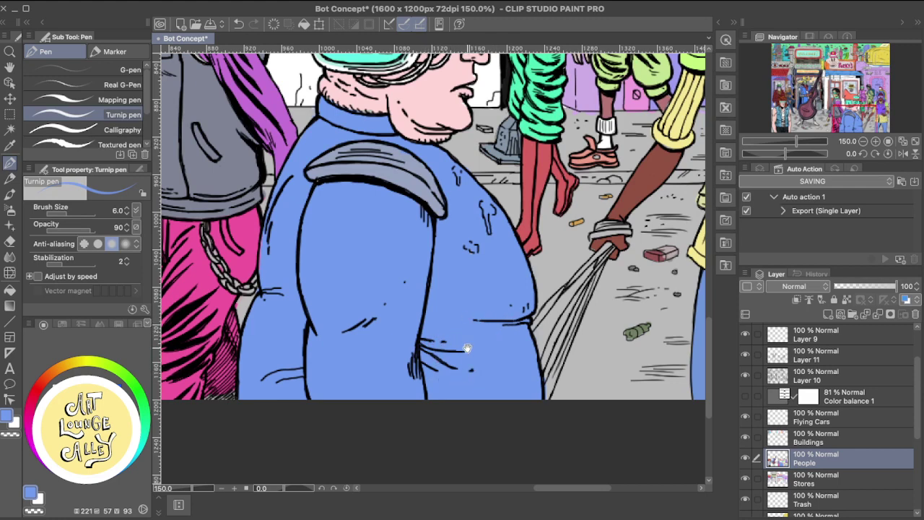
scroll(462, 361, "up", 2)
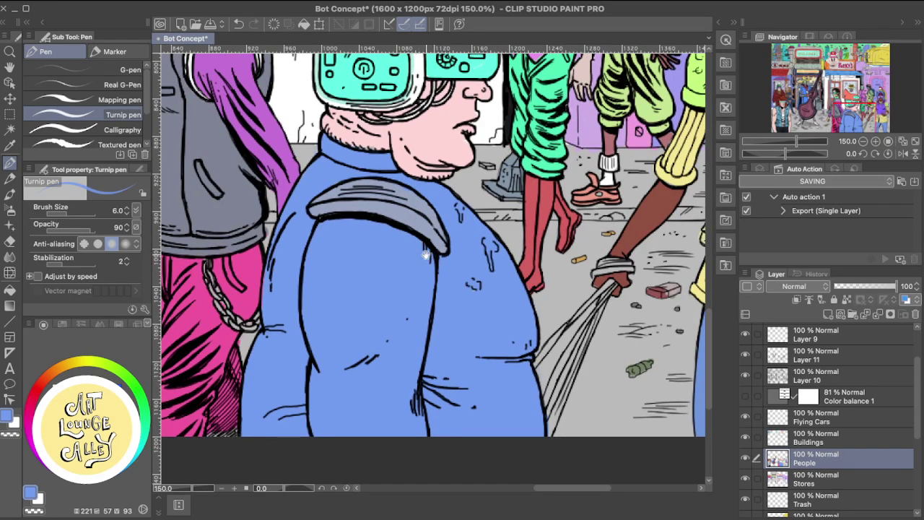
left_click_drag(427, 255, 444, 273)
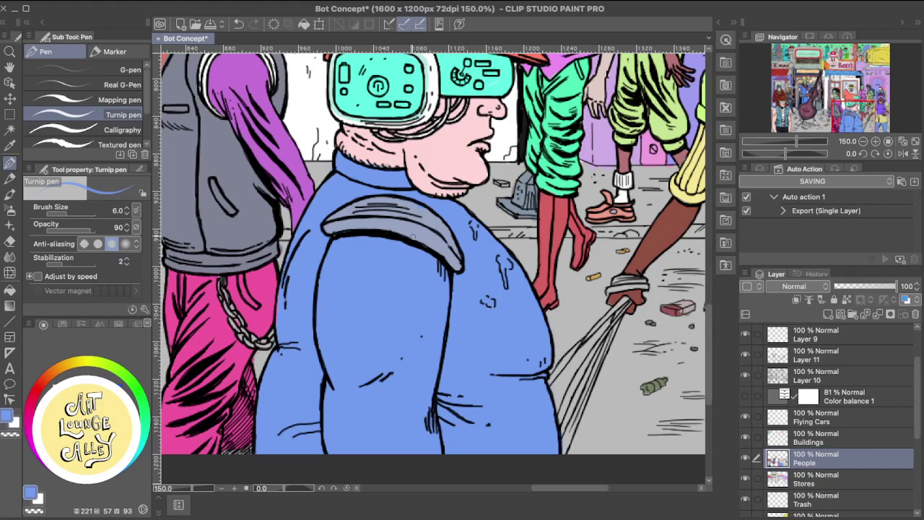
Undo the last jacket stroke and touch up the shoulder pad's upper part in blue-grey (hue 221, saturation 24, brightness 73).
key("super+z")
left_click(431, 217, "alt")
mouse_move(418, 208)
left_mouse_down()
mouse_move(431, 216)
mouse_move(393, 202)
left_mouse_up()
left_click_drag(467, 275, 493, 325)
left_click_drag(451, 261, 444, 306)
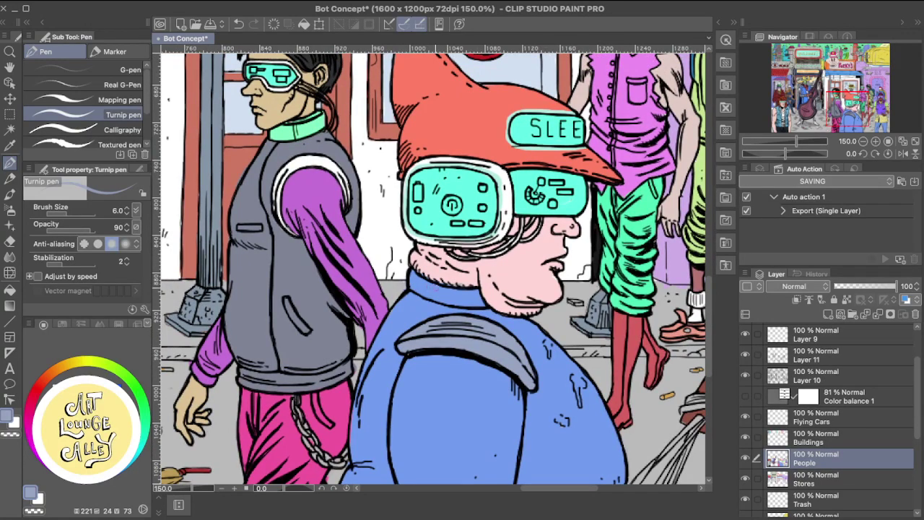
Resample the jacket blue (hue 221, saturation 57, brightness 93) and touch up the front of the capped man's jacket.
left_click_drag(492, 330, 455, 287)
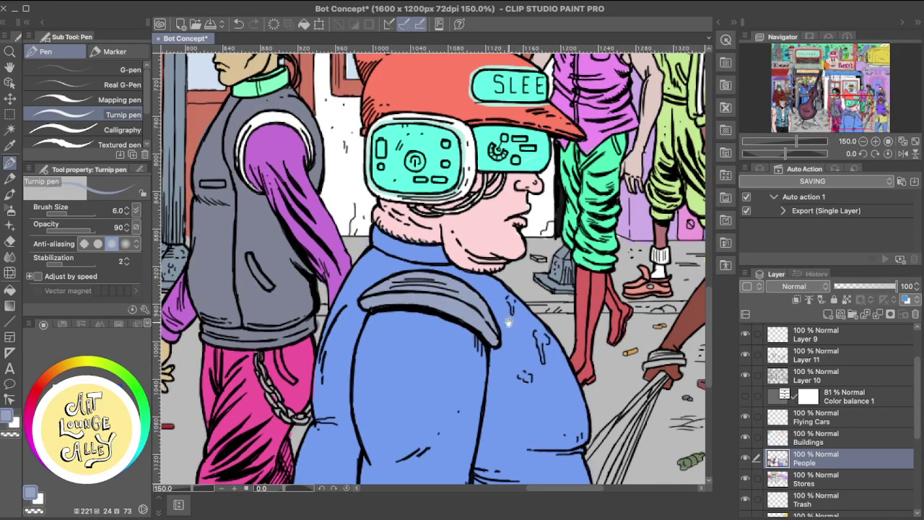
left_click_drag(515, 317, 436, 240)
left_click_drag(558, 284, 464, 311)
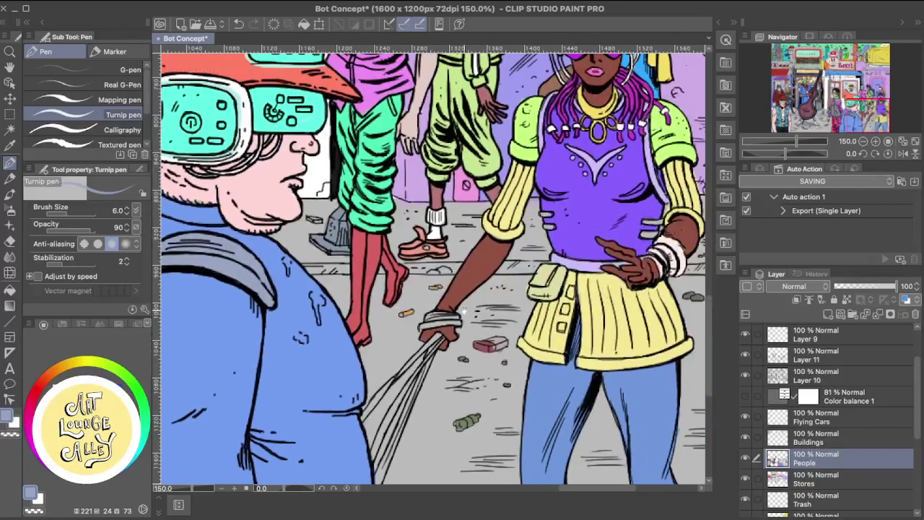
left_click(345, 378, "alt")
scroll(432, 356, "down", 3)
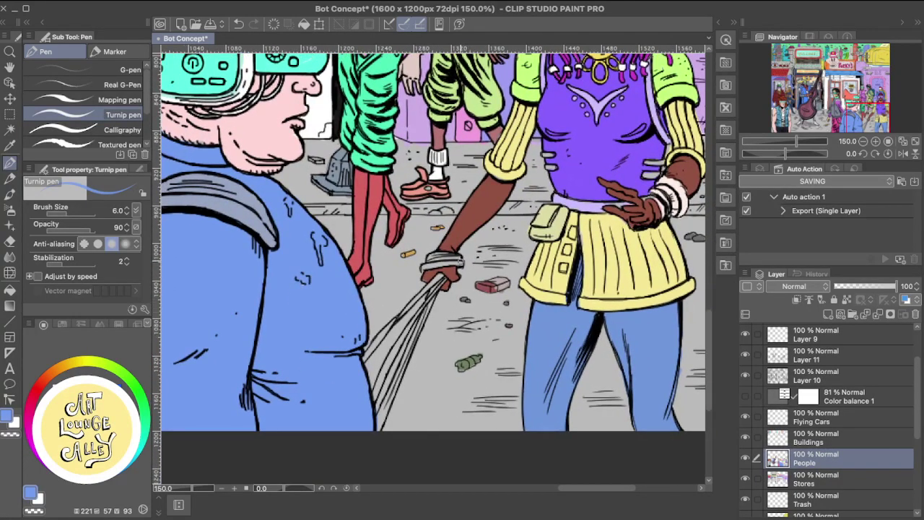
Pick the red (hue 0, saturation 59, brightness 81), colour the woman's wrist wrap and start the straps, undoing the last two strokes.
left_click(370, 208, "alt")
mouse_move(440, 261)
left_mouse_down()
mouse_move(430, 265)
mouse_move(455, 265)
mouse_move(434, 269)
mouse_move(448, 255)
mouse_move(428, 258)
mouse_move(440, 278)
mouse_move(375, 352)
left_mouse_up()
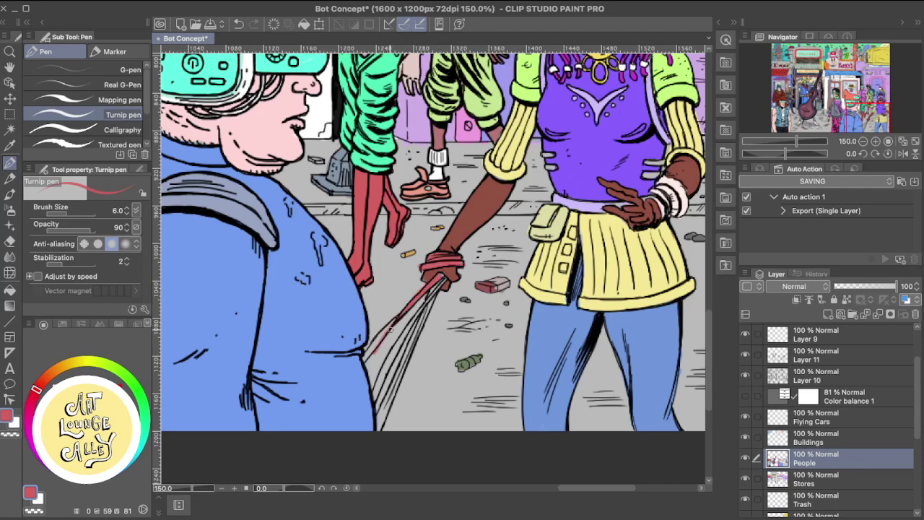
left_click_drag(394, 322, 366, 359)
key("super+z")
key("super+z")
Colour the strap running to the capped man's belly and the outermost strap on the woman's side red.
left_click_drag(396, 322, 365, 358)
mouse_move(444, 285)
left_mouse_down()
mouse_move(419, 315)
mouse_move(430, 298)
mouse_move(401, 370)
left_mouse_up()
mouse_move(428, 310)
left_mouse_down()
mouse_move(379, 424)
mouse_move(400, 374)
mouse_move(388, 403)
left_mouse_up()
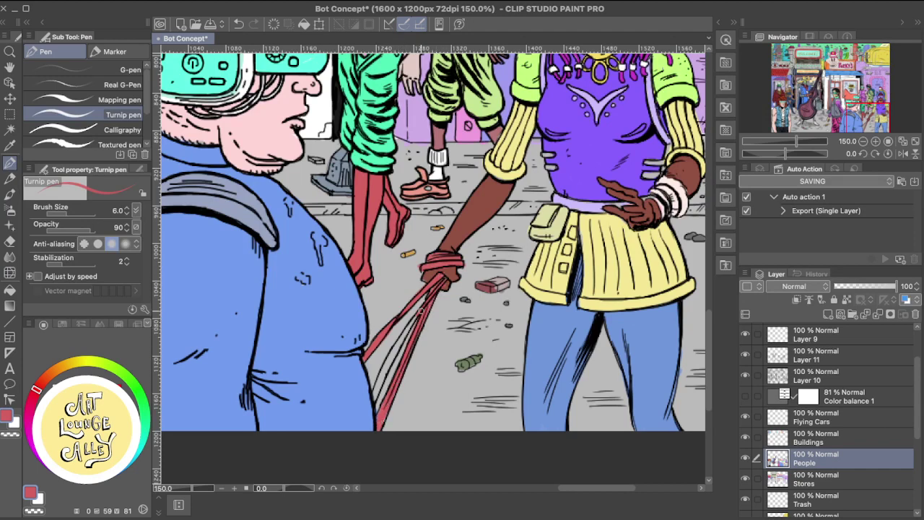
Colour the middle straps hanging from the woman's hand red, undoing and redrawing the stray strokes.
left_click_drag(422, 311, 385, 365)
key("super+z")
mouse_move(413, 329)
left_mouse_down()
mouse_move(371, 403)
mouse_move(377, 394)
left_mouse_up()
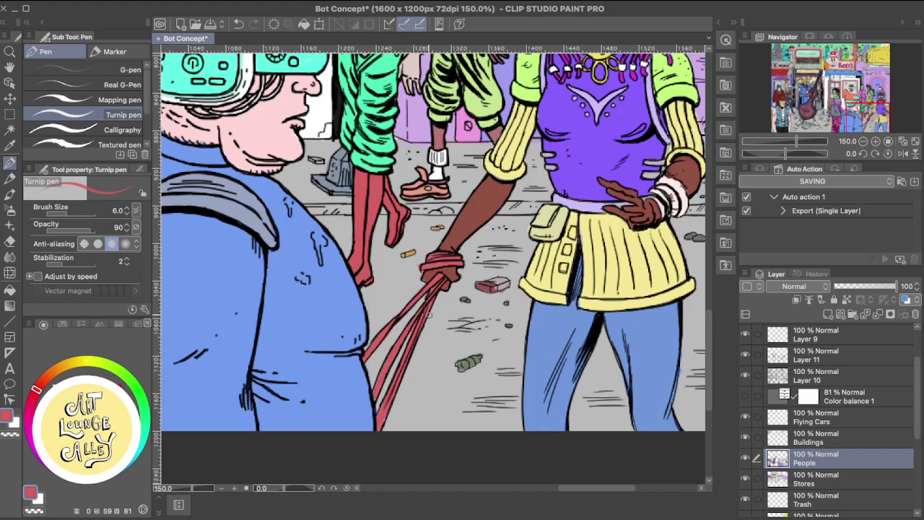
key("super+z")
left_click_drag(422, 315, 389, 362)
left_click_drag(406, 330, 379, 386)
Sample the woman's skin brown (hue 10, saturation 57, brightness 53) and sleeve yellow (hue 52, saturation 44, brightness 95) for touching up her arm.
key("c")
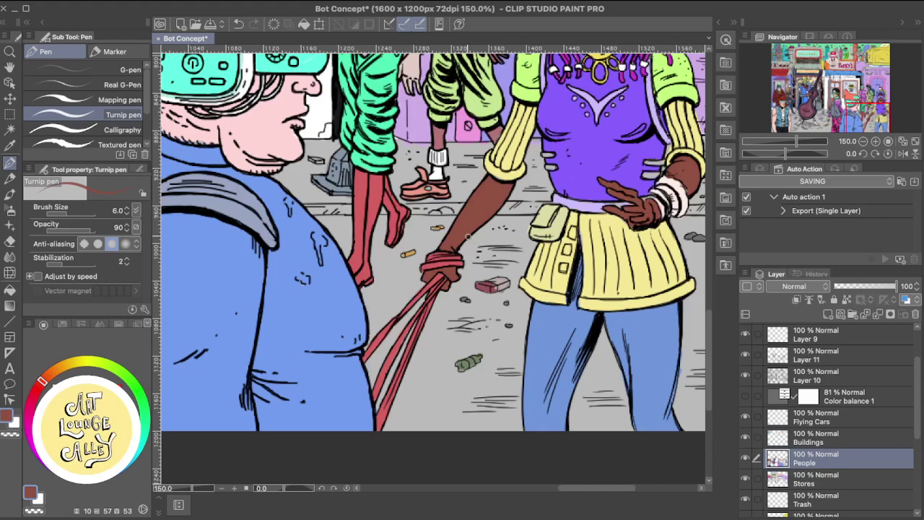
left_click_drag(468, 228, 410, 300)
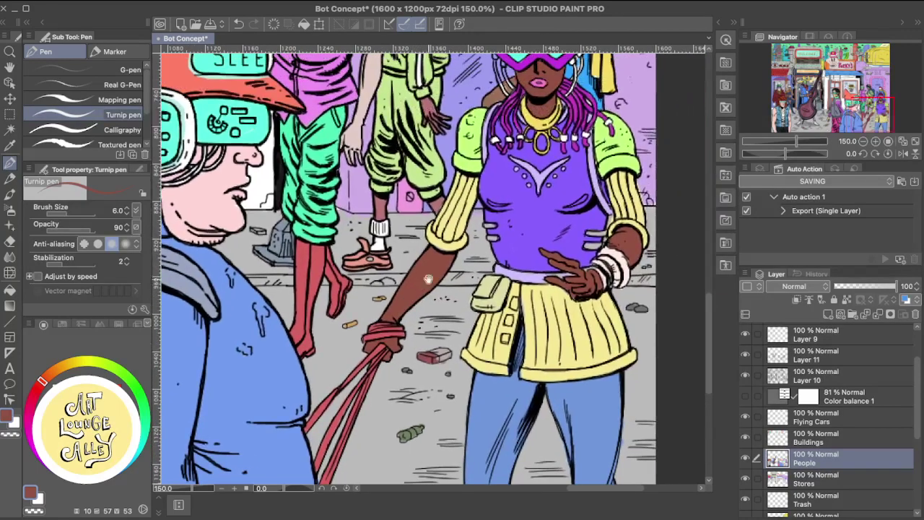
left_click(440, 236, "alt")
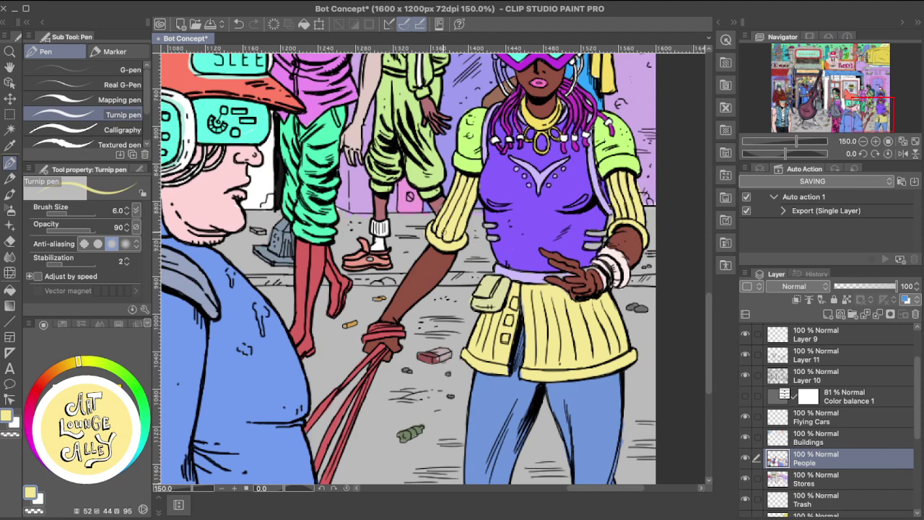
left_click_drag(453, 212, 443, 257)
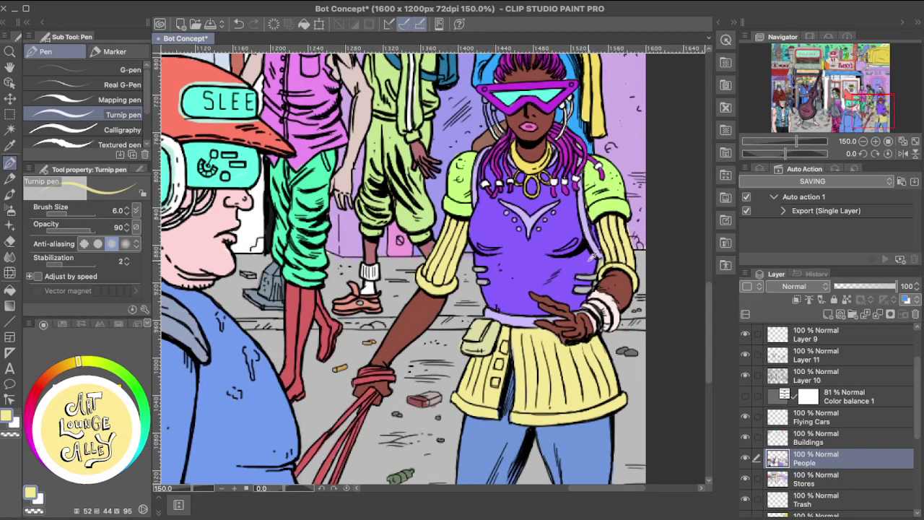
Sample grey (brightness 69), lavender (hue 242, saturation 38, brightness 93) and dusty red (hue 0, saturation 39, brightness 67) for small touch-ups around the woman.
left_click(643, 254, "alt")
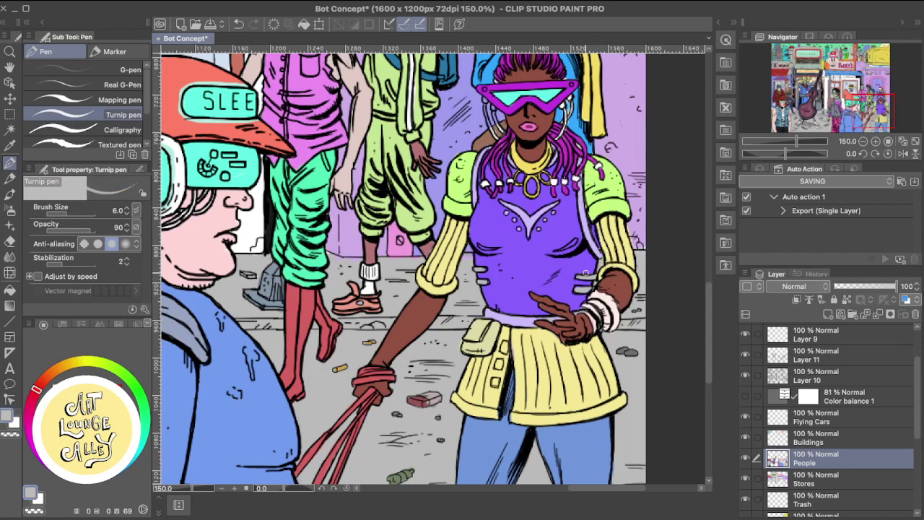
left_click(440, 219, "alt")
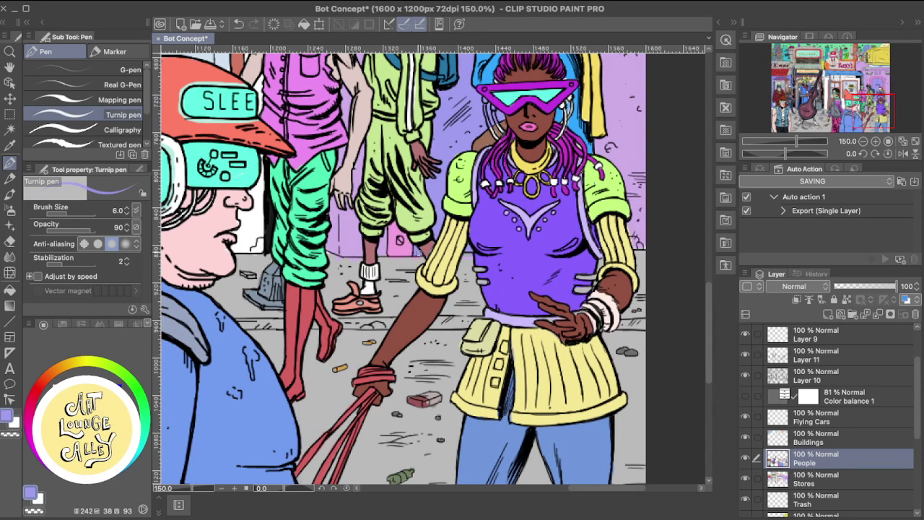
left_click(432, 247, "alt")
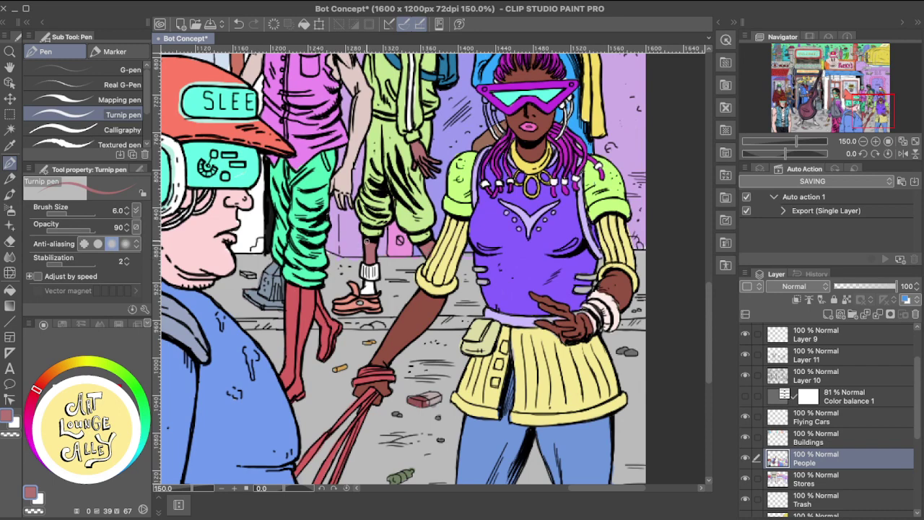
Check the flat colours of the woman, the capped man, the vest wearer, the bass-playing robot and the storefronts for gaps.
left_click_drag(417, 255, 405, 325)
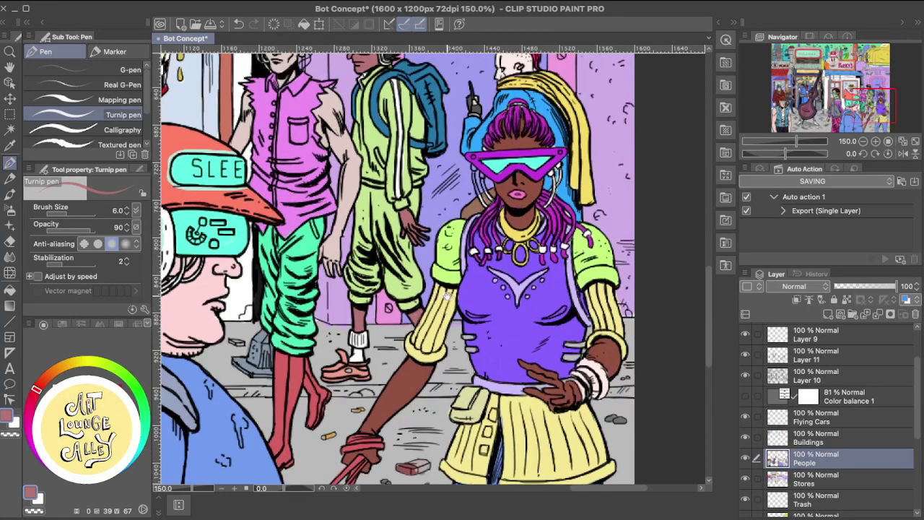
left_click_drag(447, 297, 551, 360)
left_click_drag(439, 315, 528, 294)
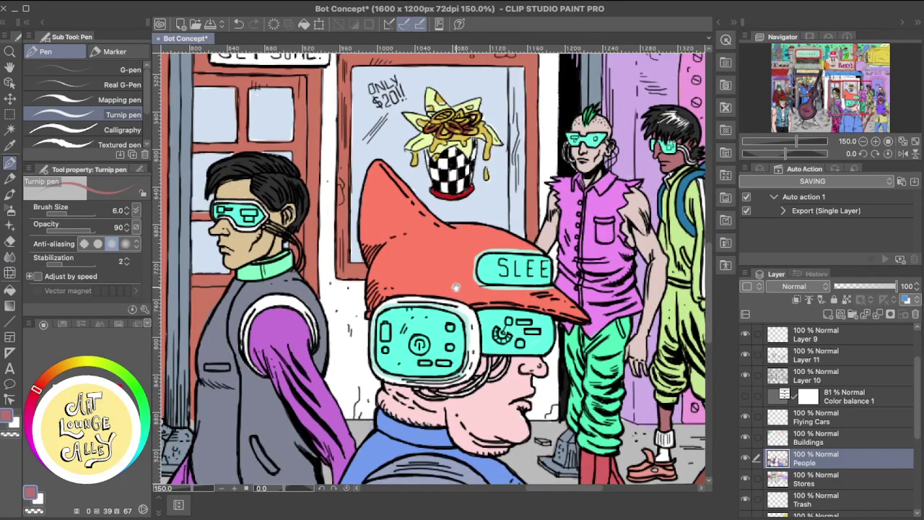
left_click_drag(413, 281, 509, 190)
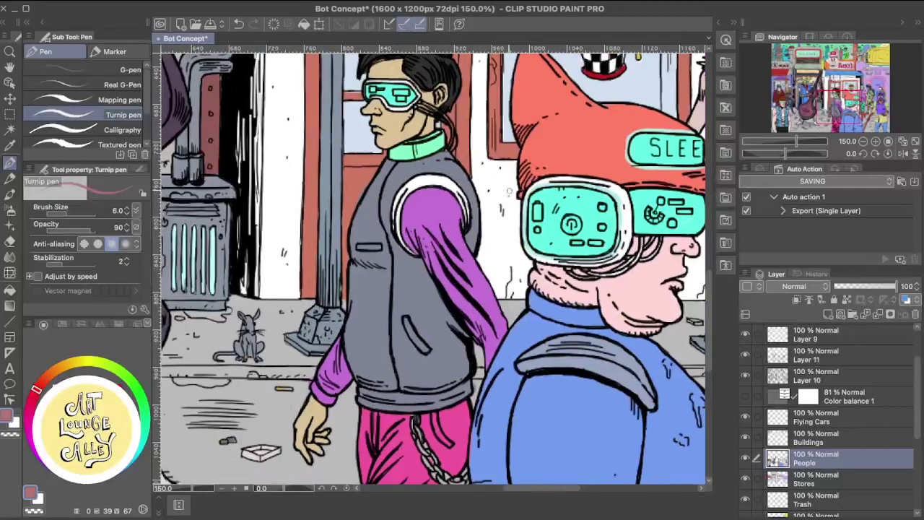
scroll(509, 191, "down", 3)
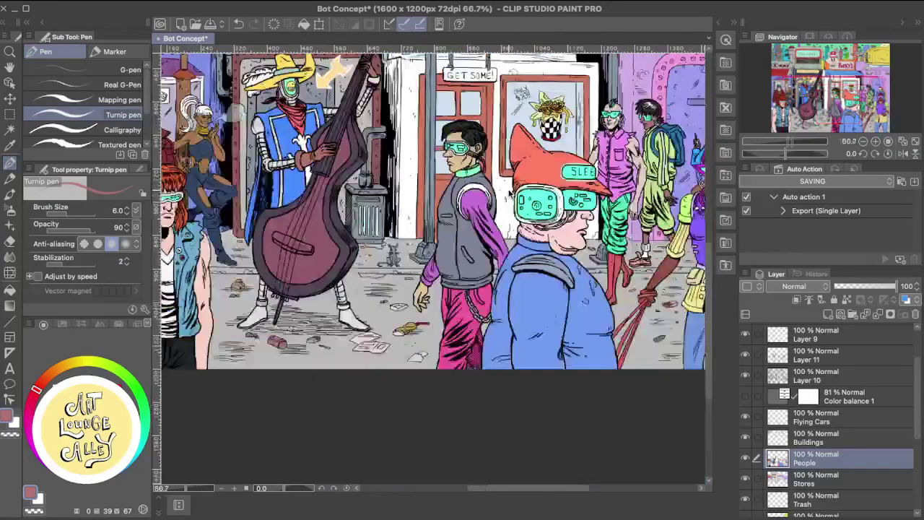
left_click_drag(306, 166, 437, 268)
left_click_drag(343, 255, 327, 295)
left_click_drag(408, 259, 367, 263)
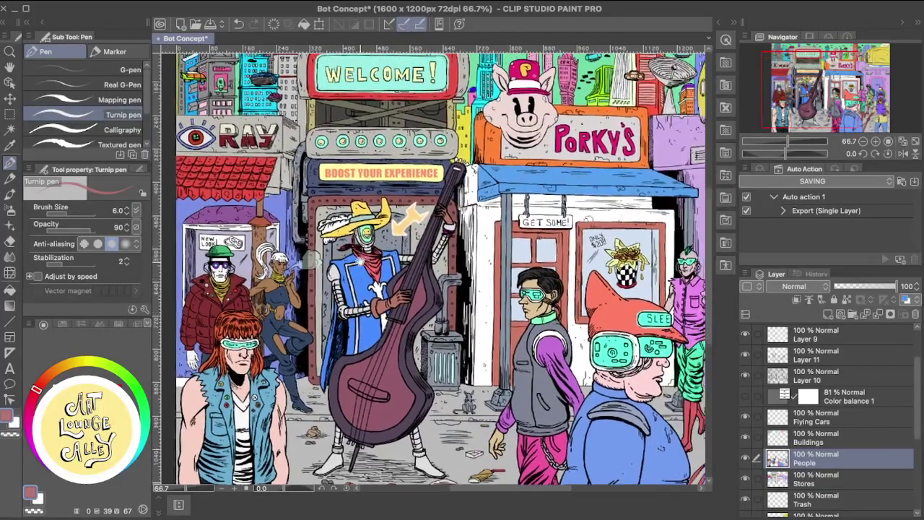
left_click_drag(488, 251, 392, 251)
left_click_drag(472, 253, 428, 272)
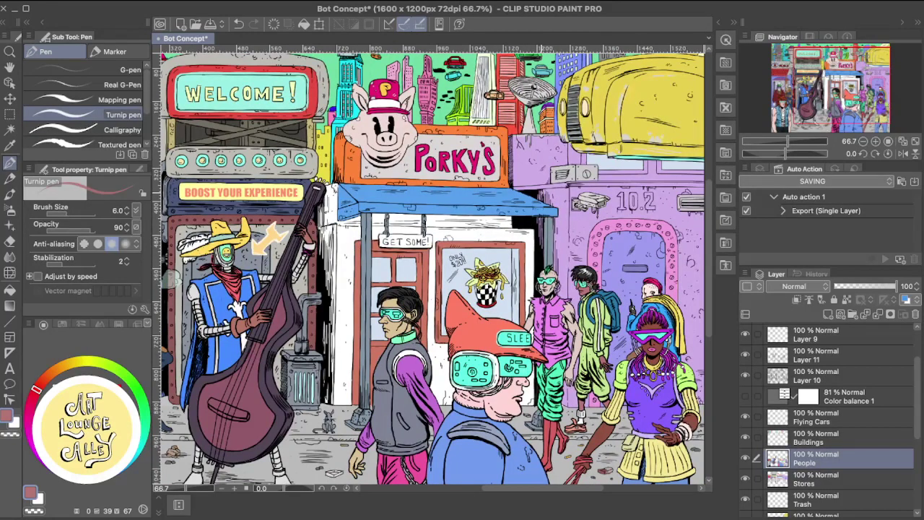
Inspect the purple 10.2 building, the people by its door, the capped man and the red straps for missed spots.
scroll(541, 195, "up", 4)
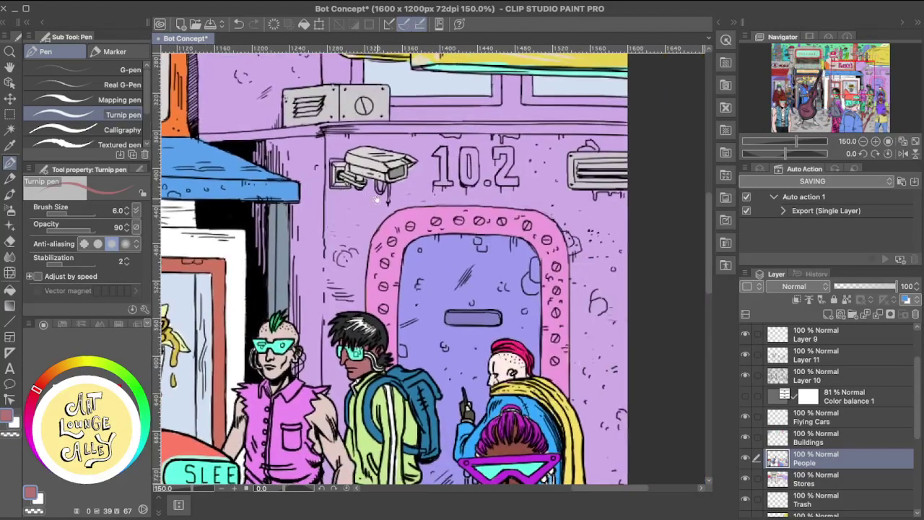
left_click_drag(491, 217, 569, 249)
left_click_drag(555, 210, 576, 300)
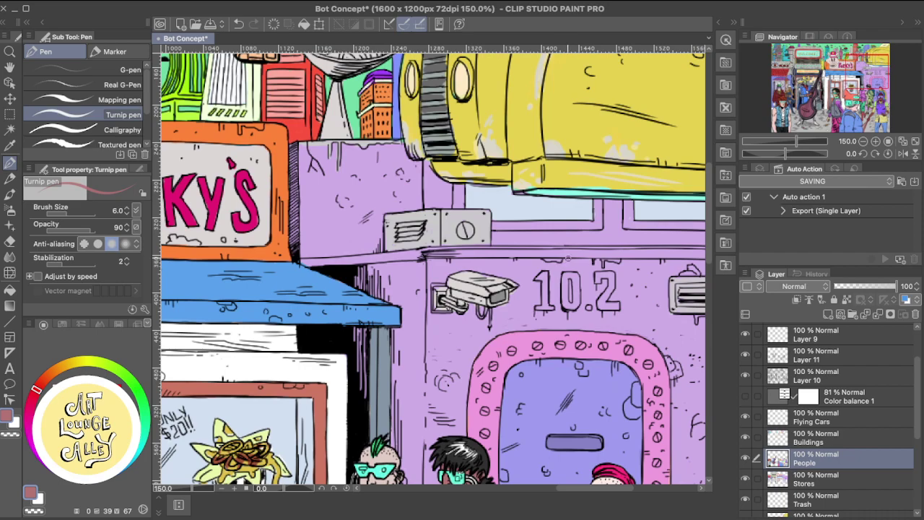
scroll(567, 258, "down", 10)
scroll(567, 258, "right", 5)
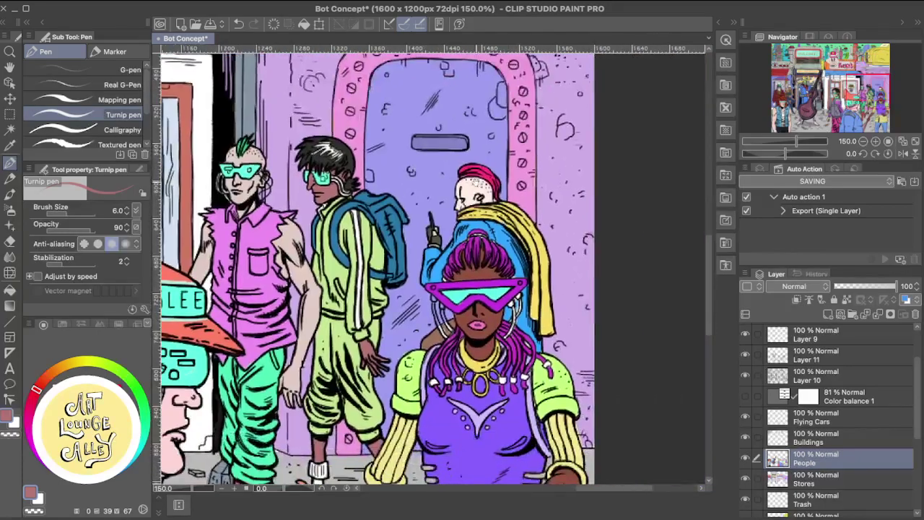
scroll(469, 257, "down", 8)
scroll(469, 257, "left", 4)
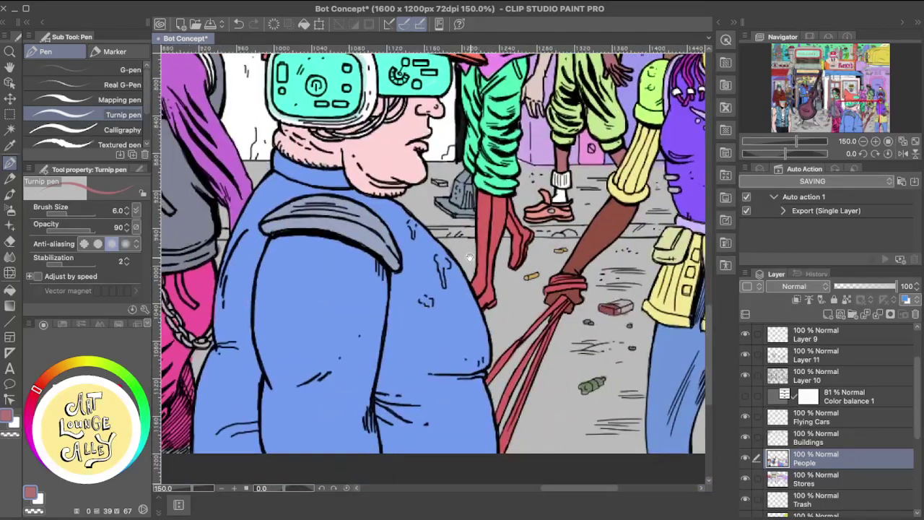
left_click_drag(469, 257, 415, 249)
left_click_drag(531, 258, 409, 247)
left_click_drag(314, 181, 436, 304)
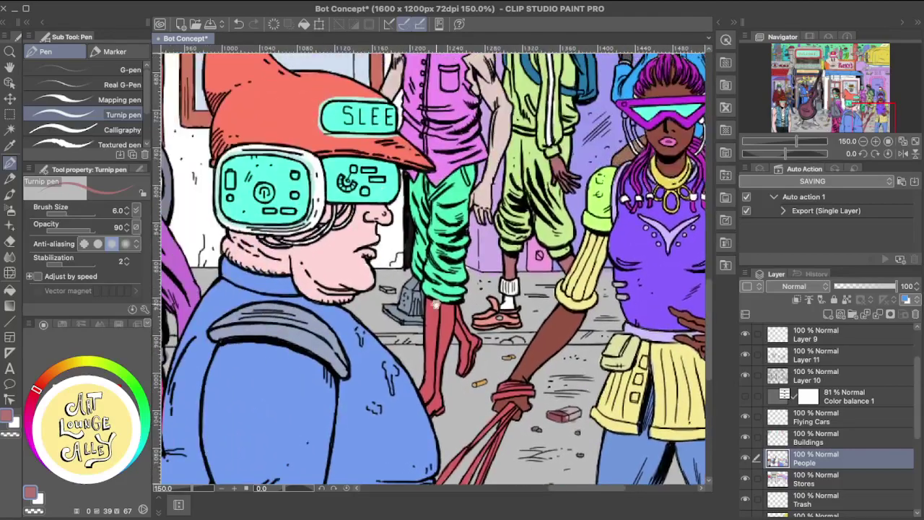
Examine the robot musician, the Ray shop, the skyline and the Welcome sign, and review the whole illustration for colour gaps.
scroll(435, 306, "left", 12)
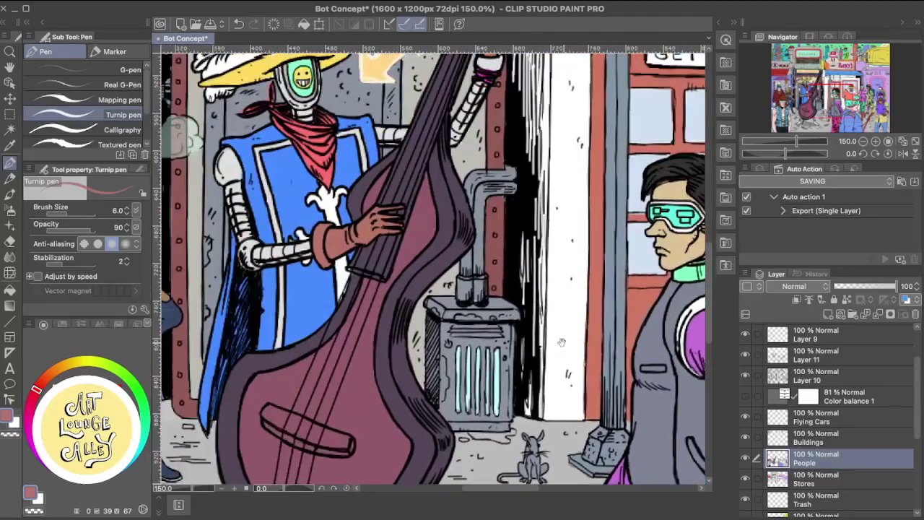
scroll(427, 291, "left", 6)
scroll(428, 290, "up", 5)
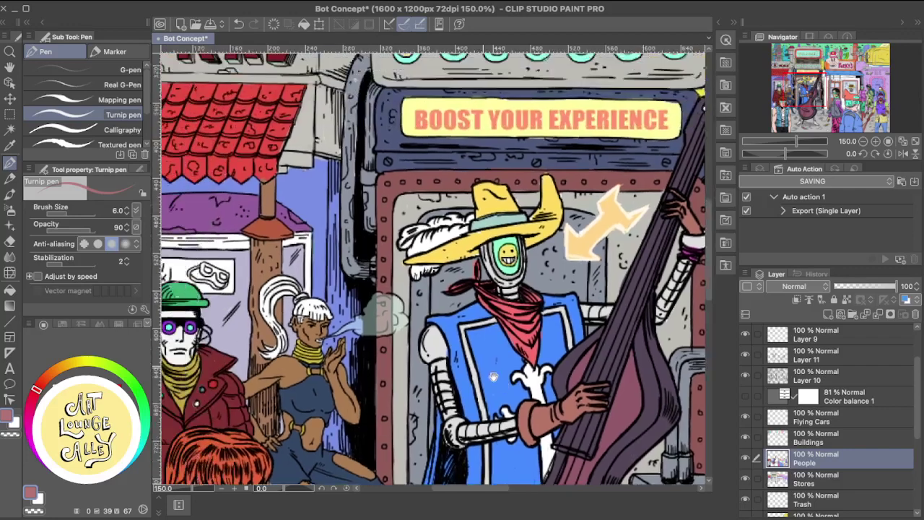
scroll(431, 318, "up", 2)
scroll(432, 318, "left", 2)
scroll(462, 314, "left", 5)
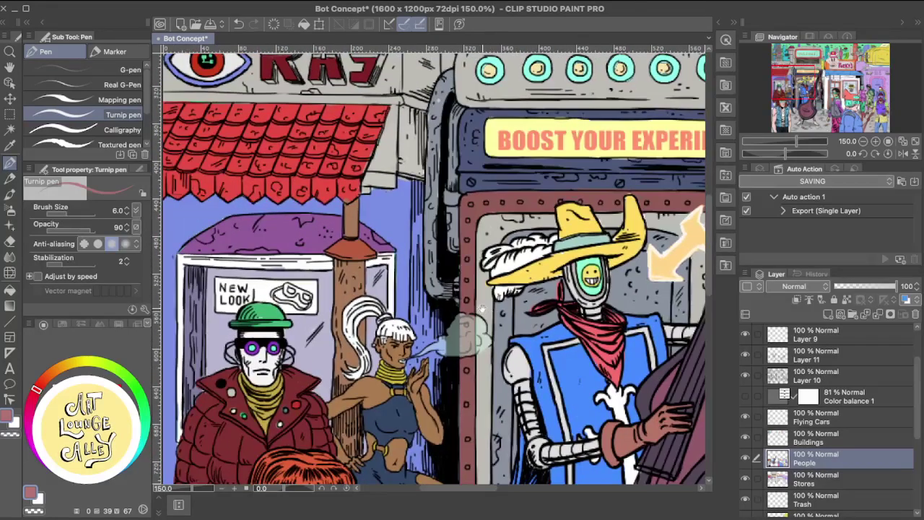
scroll(482, 310, "left", 4)
scroll(482, 312, "up", 4)
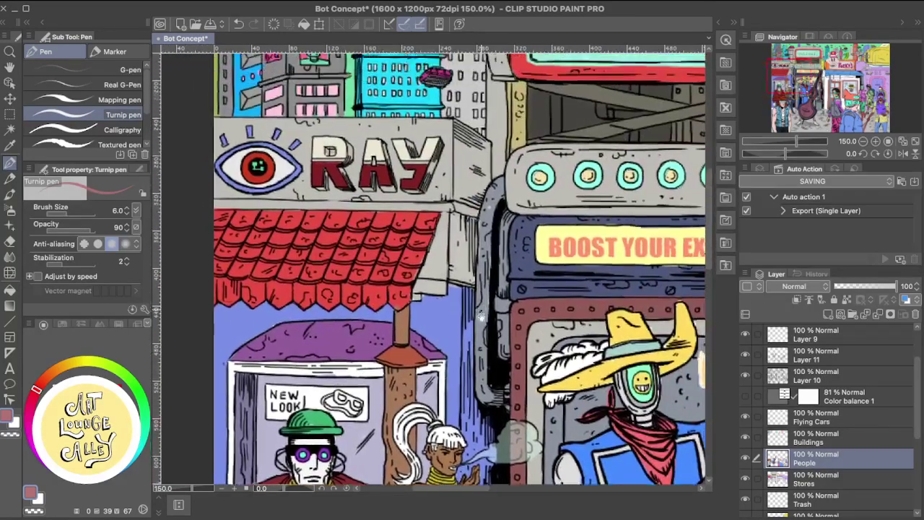
scroll(480, 316, "up", 5)
scroll(462, 320, "up", 4)
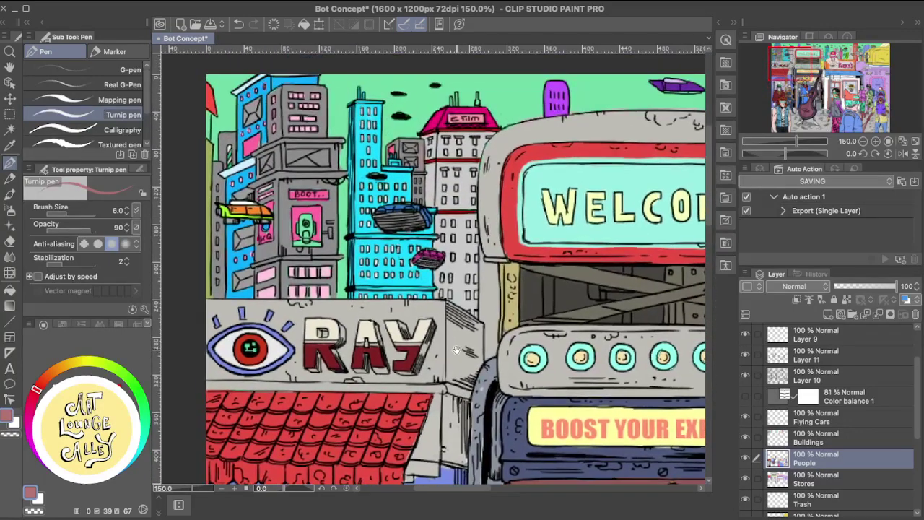
scroll(457, 351, "right", 6)
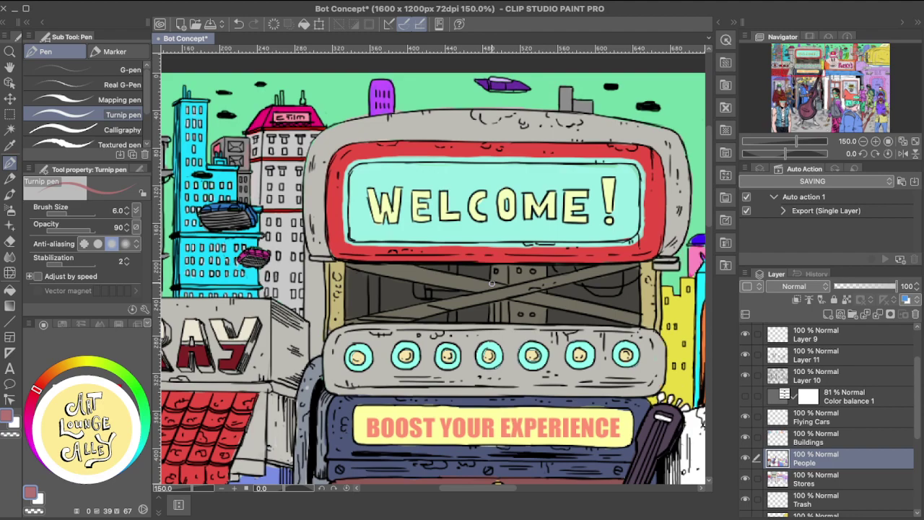
scroll(492, 283, "down", 3)
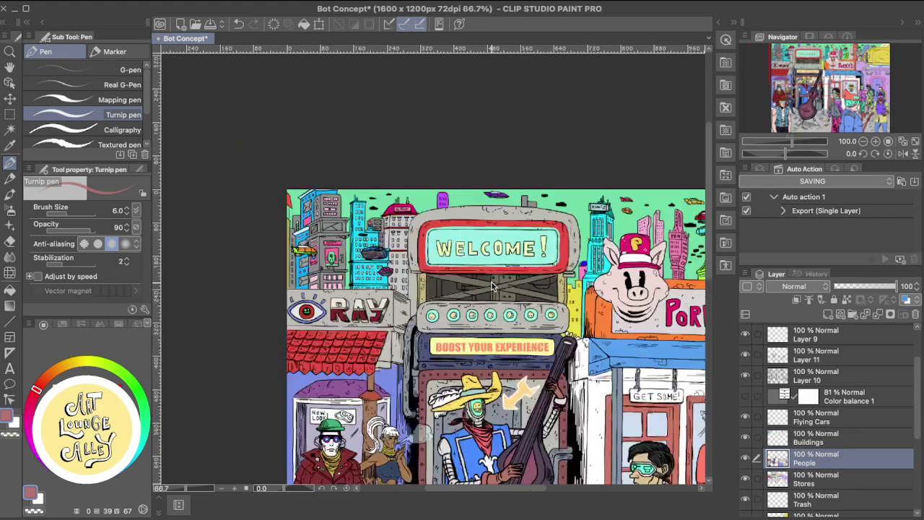
left_click_drag(558, 341, 405, 202)
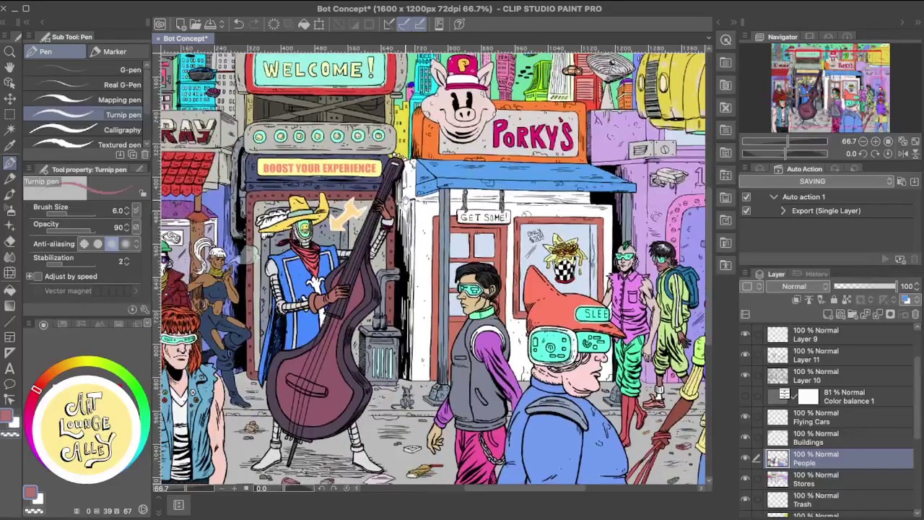
scroll(401, 200, "down", 1)
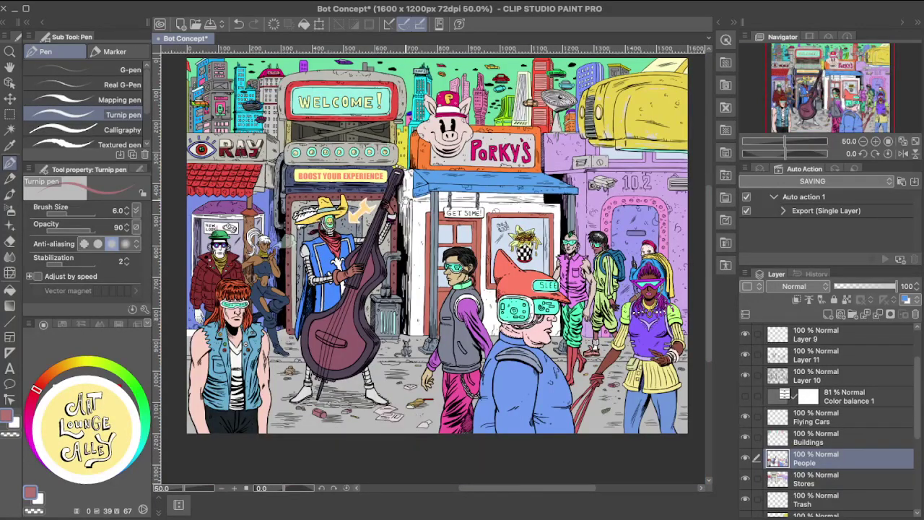
left_click_drag(488, 251, 514, 256)
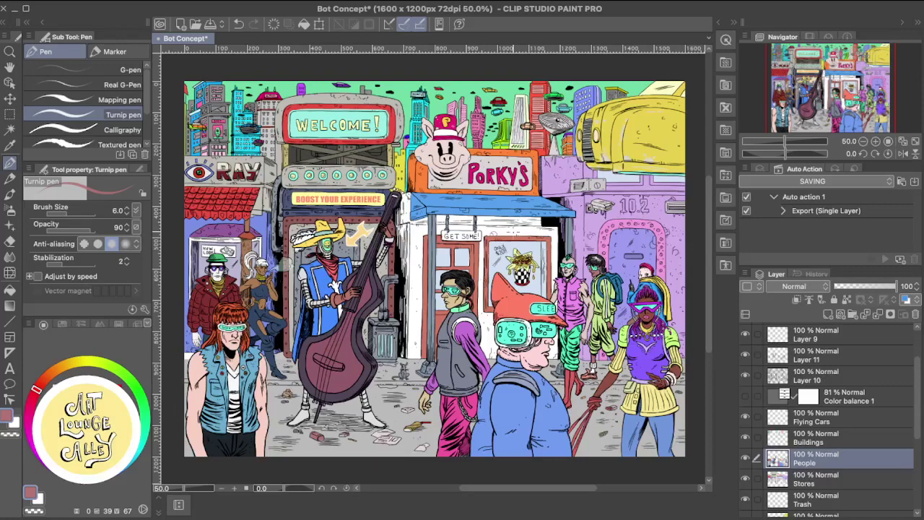